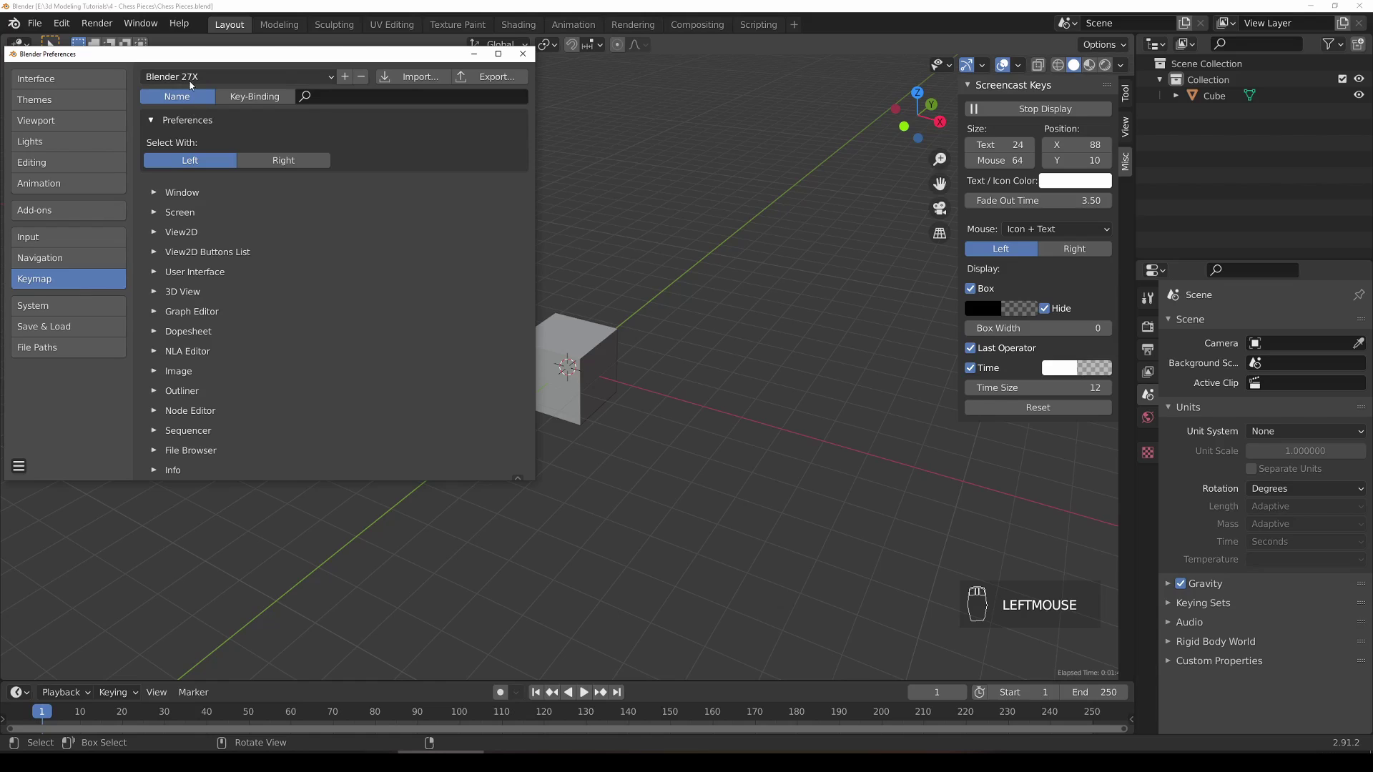
Step: View the Navigation preferences and open the add-ons preferences in an enlarged preferences window
left_click(40, 258)
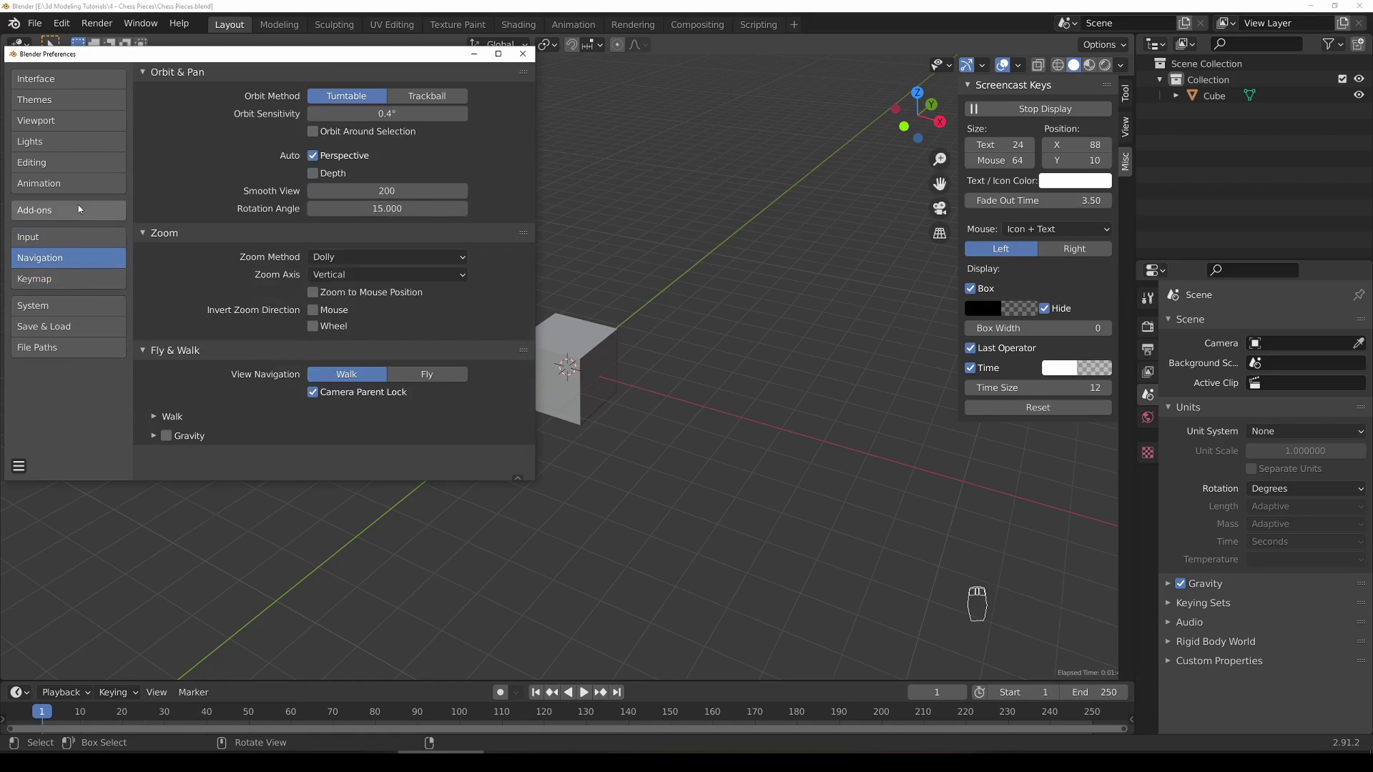
left_click(35, 211)
left_click_drag(533, 479, 607, 568)
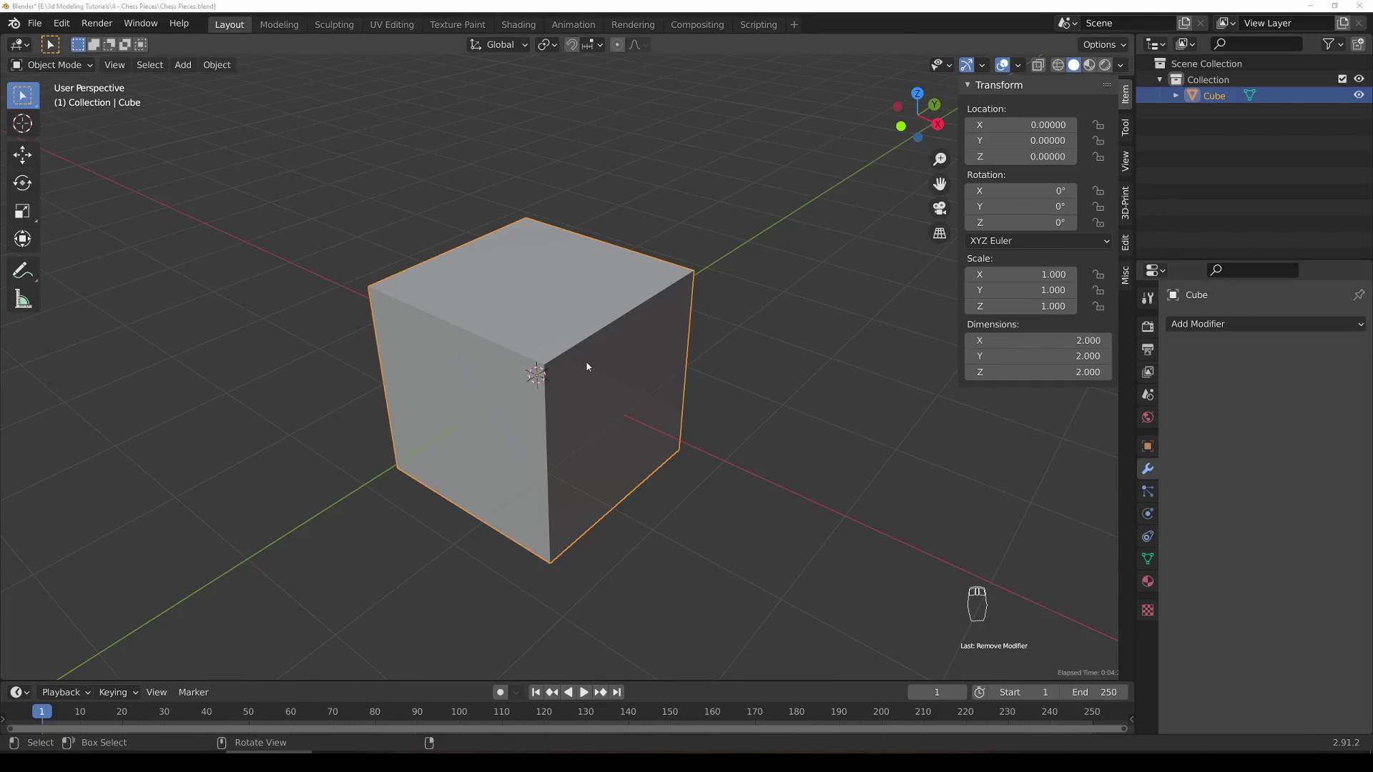
Step: Add menregu1.jpg to the scene as a reference image, with Align to view turned off
middle_click_drag(587, 366, 621, 351)
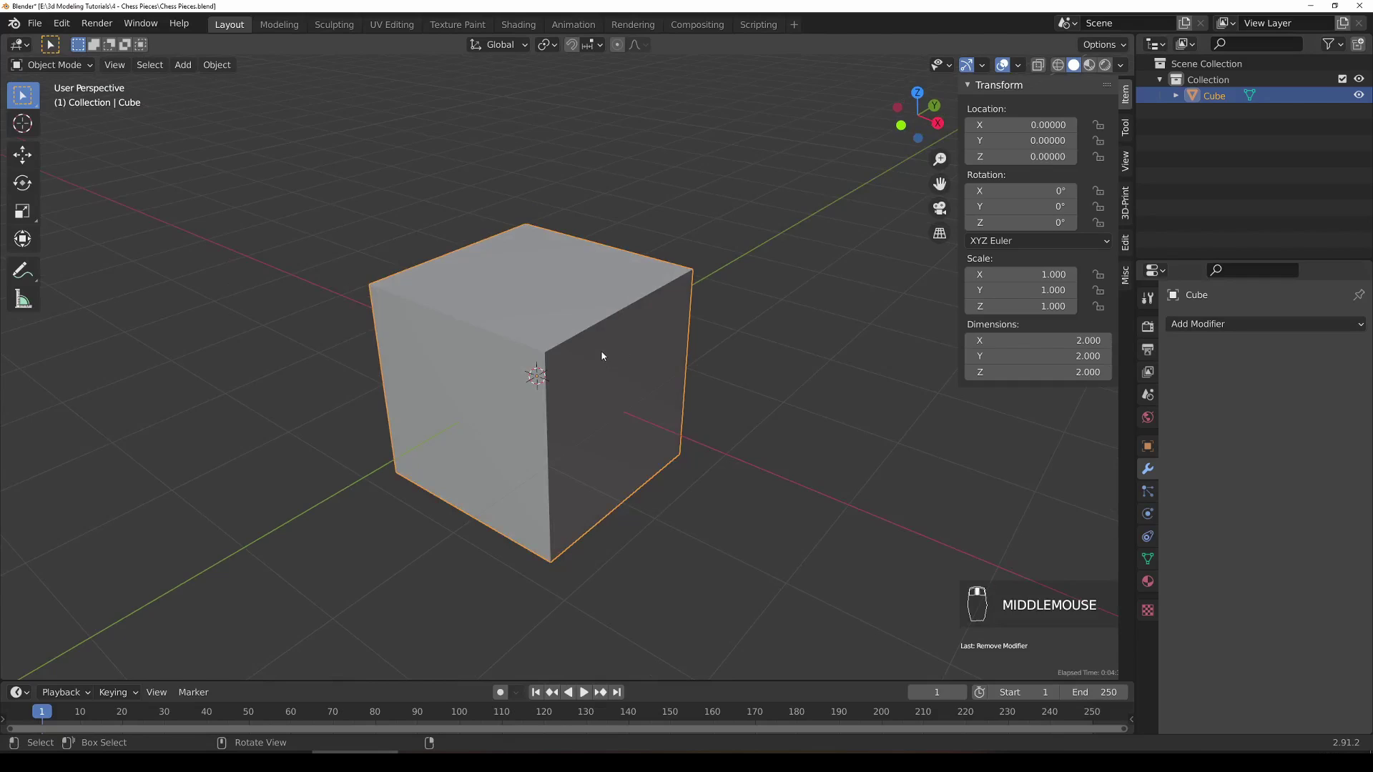
left_click(183, 65)
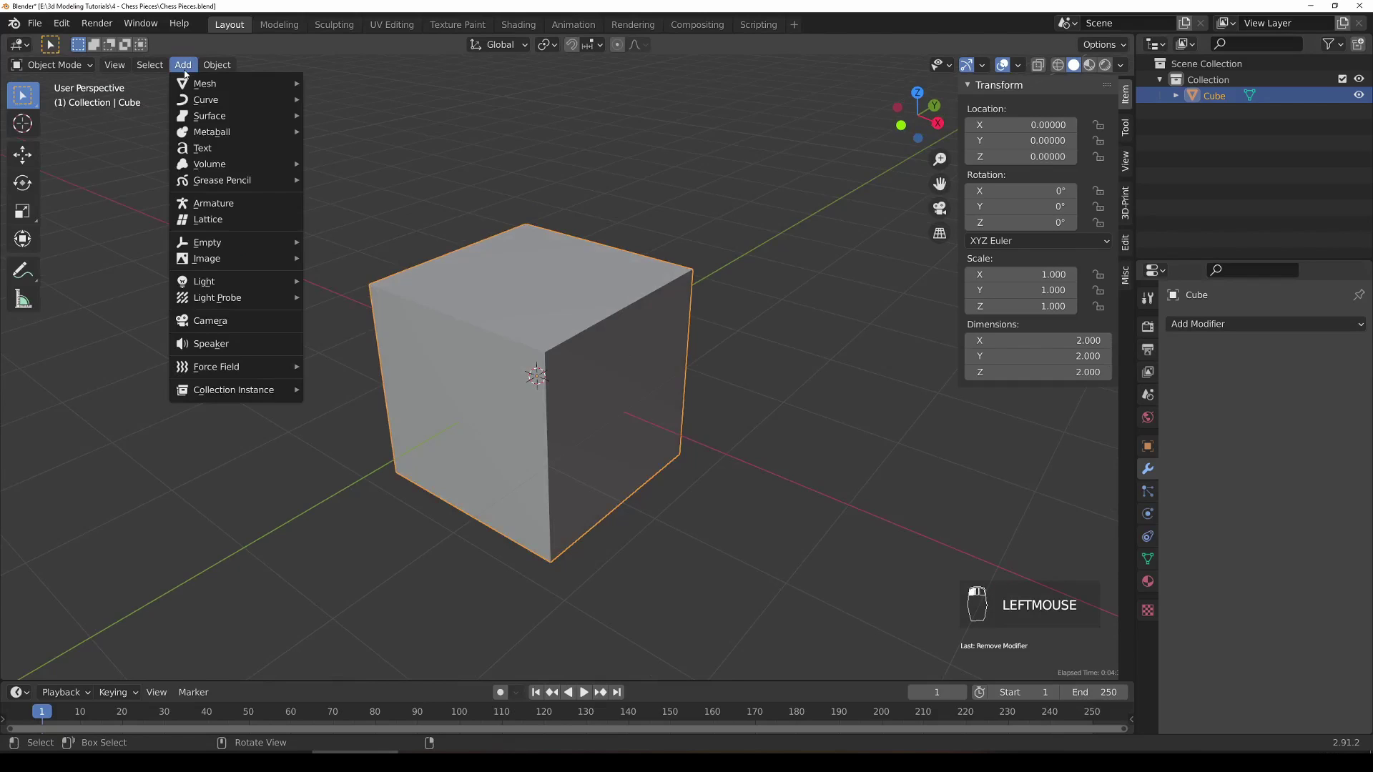
mouse_move(223, 259)
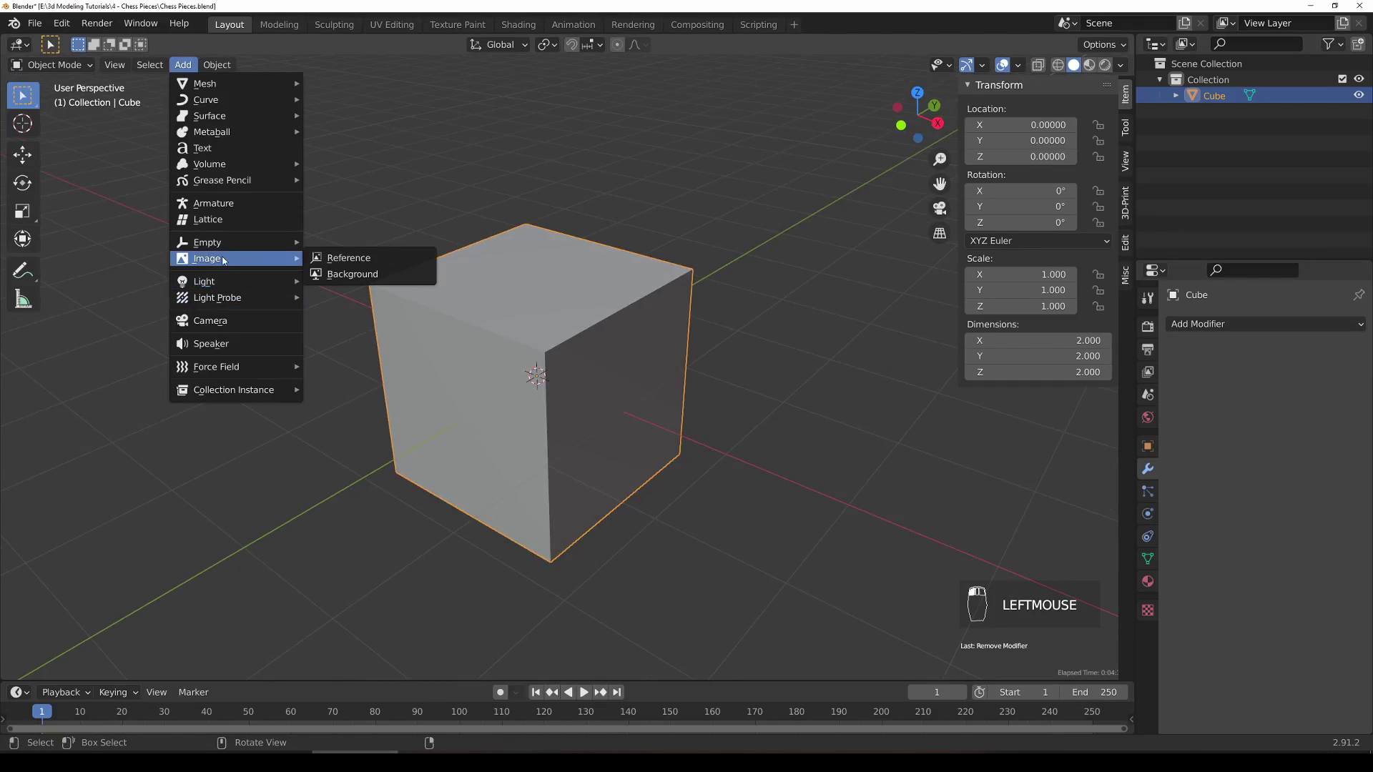
left_click(346, 257)
left_click(940, 168)
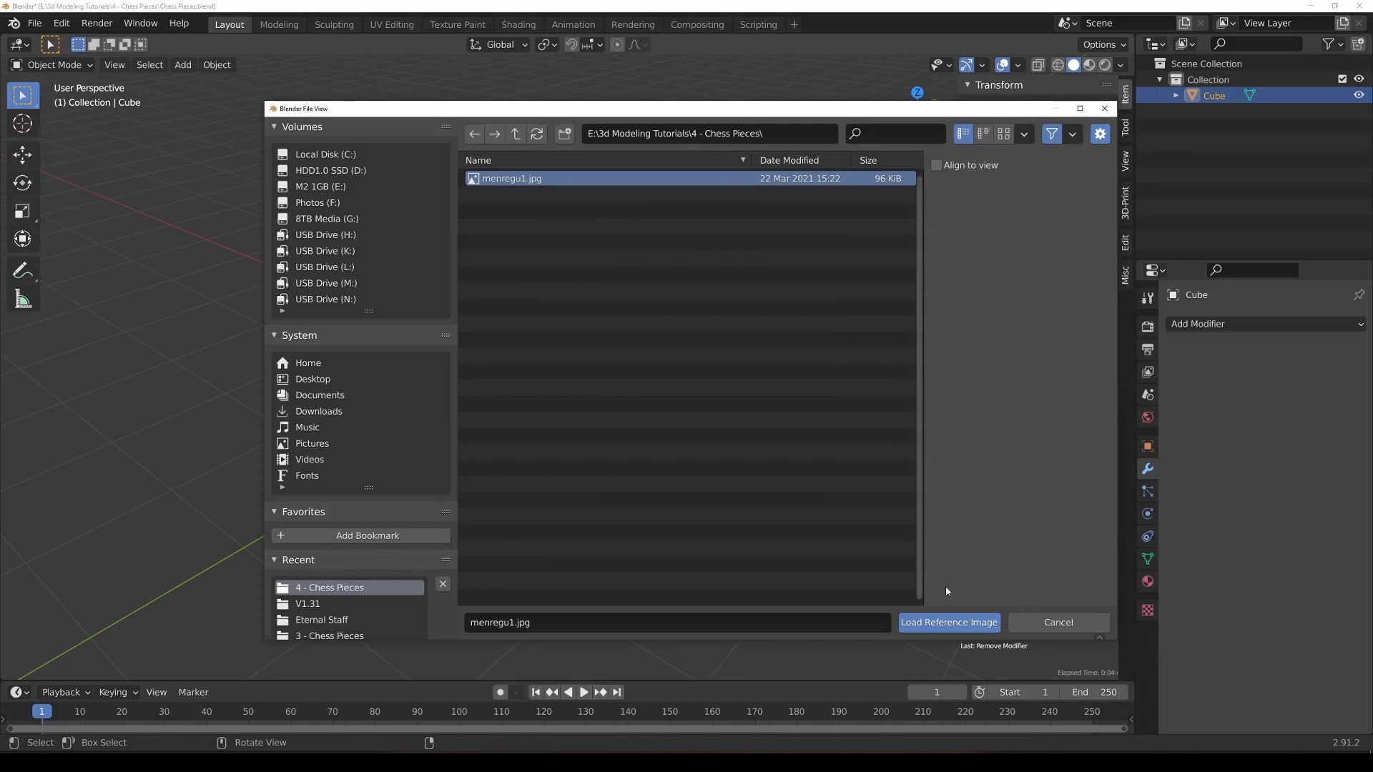
left_click(941, 625)
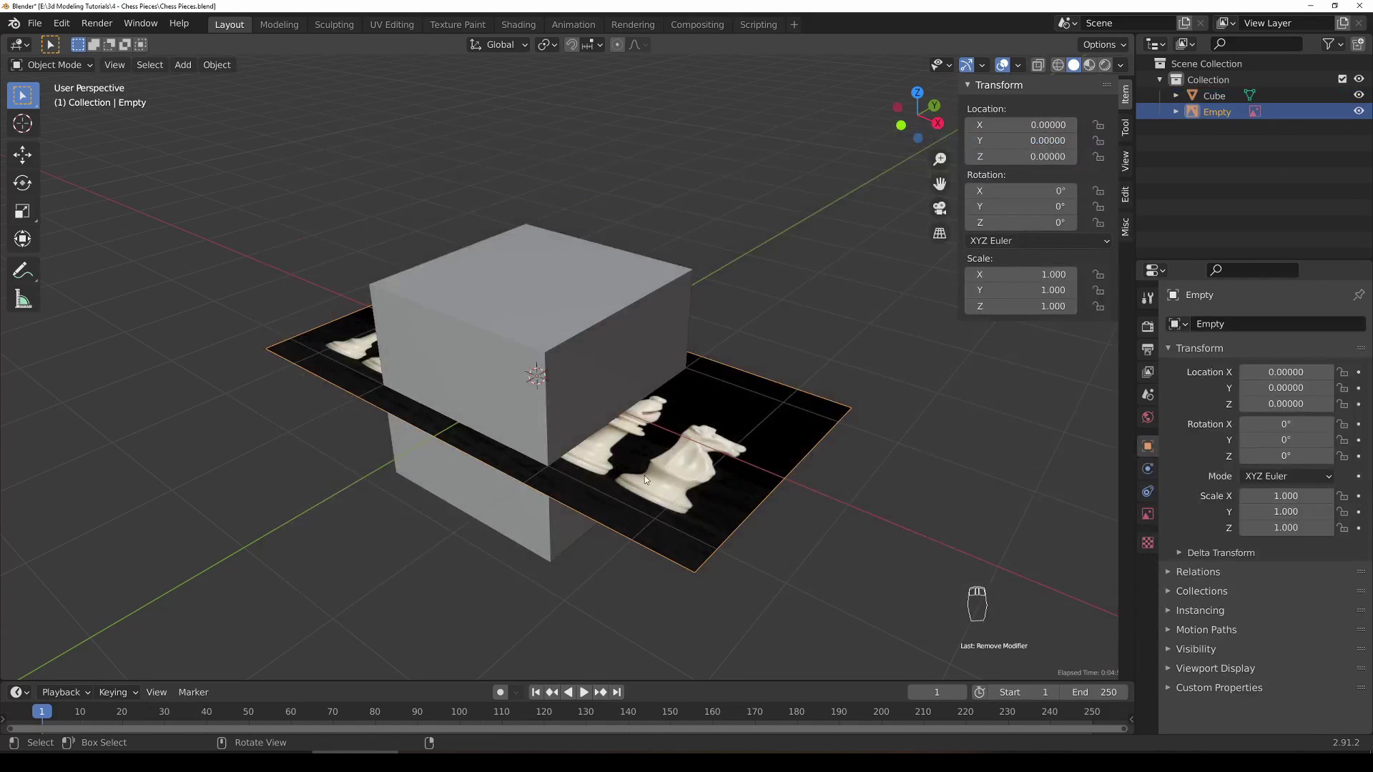
Step: Stand the reference image upright by rotating it about the X axis and setting its X rotation to 90°
key("KP_1")
middle_click_drag(776, 450, 736, 456)
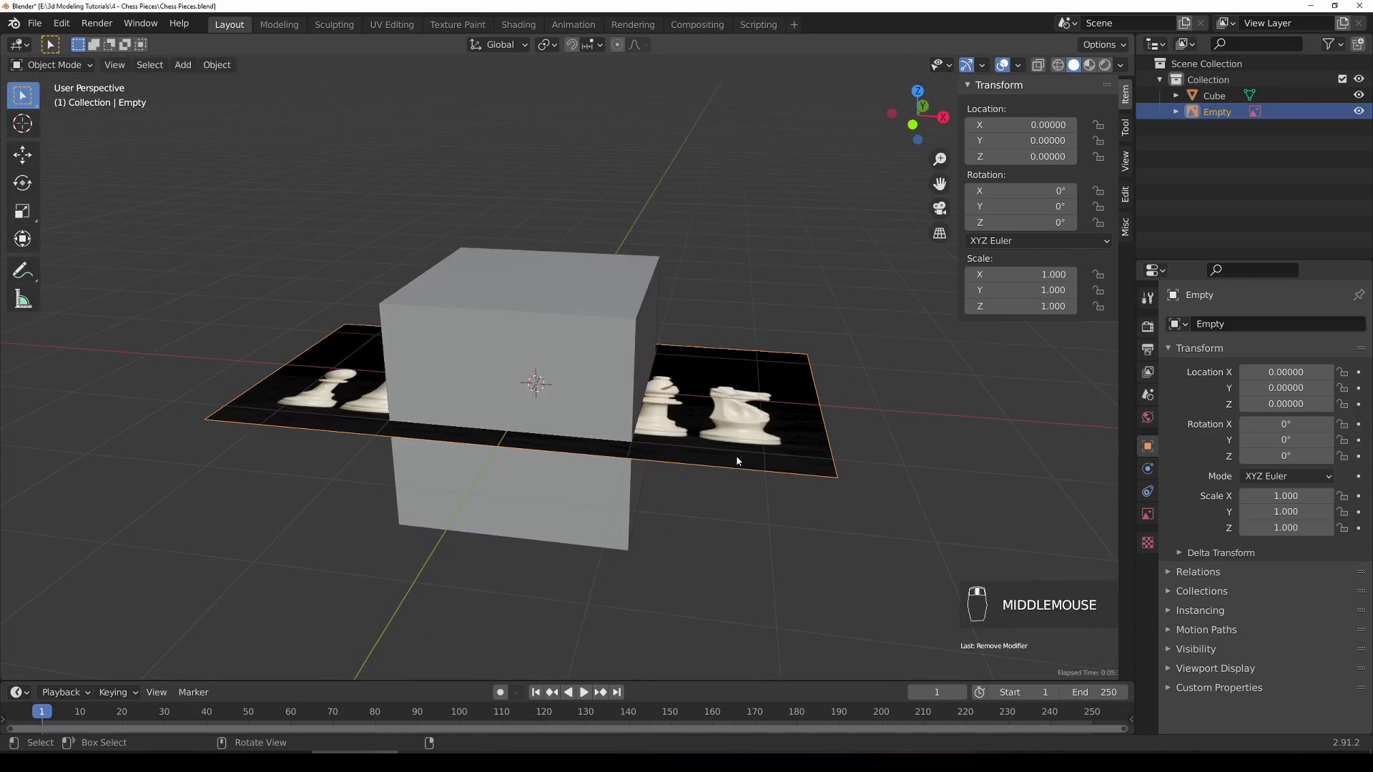
left_click(762, 464)
middle_click_drag(774, 535, 732, 561)
key("r")
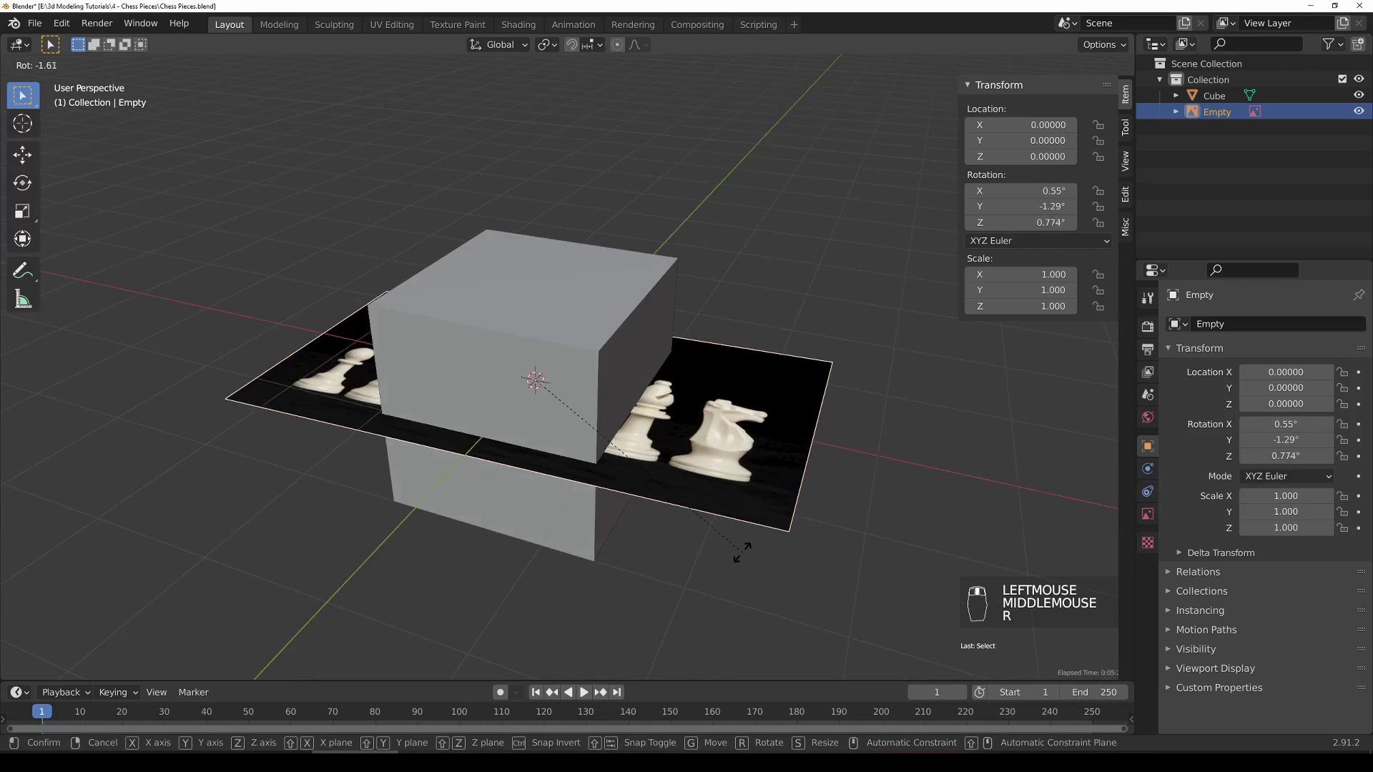
middle_click(742, 552)
key("x")
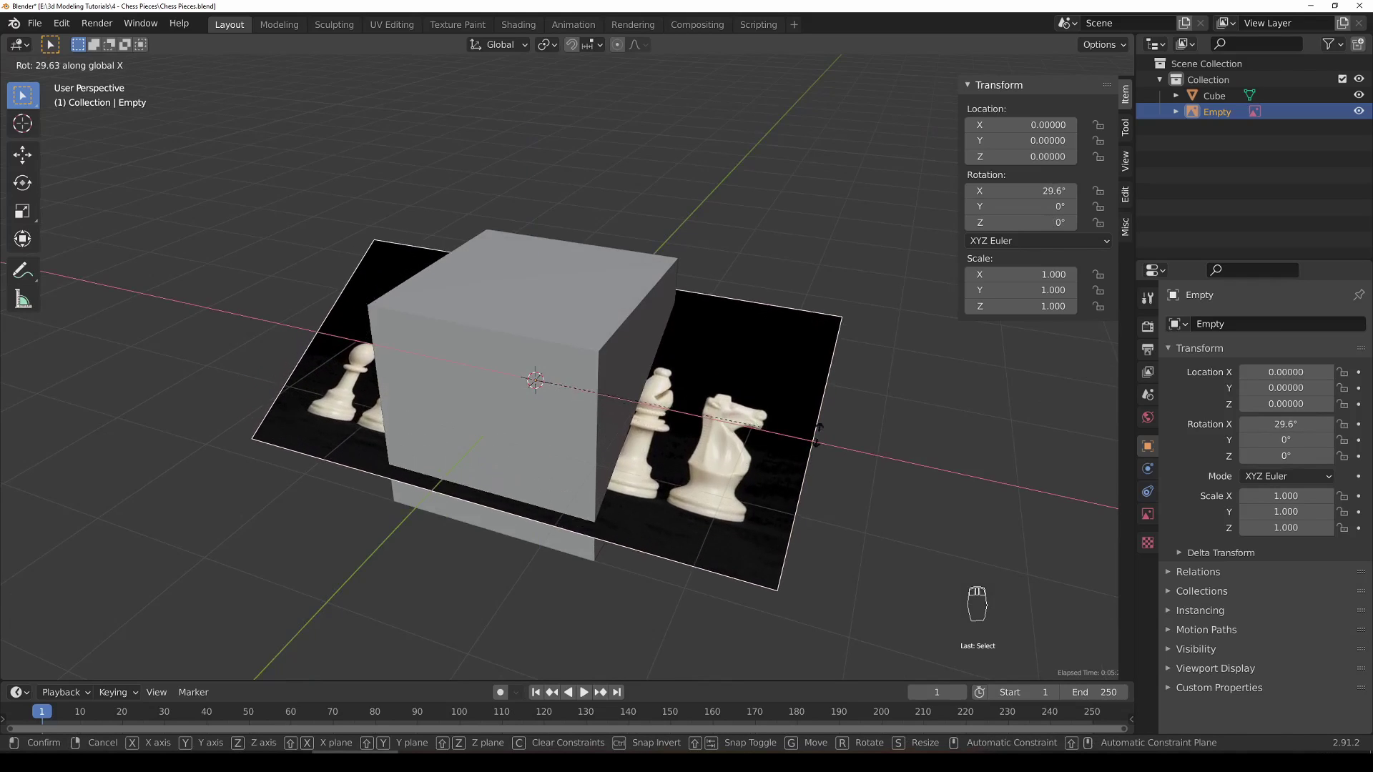
left_click(637, 229)
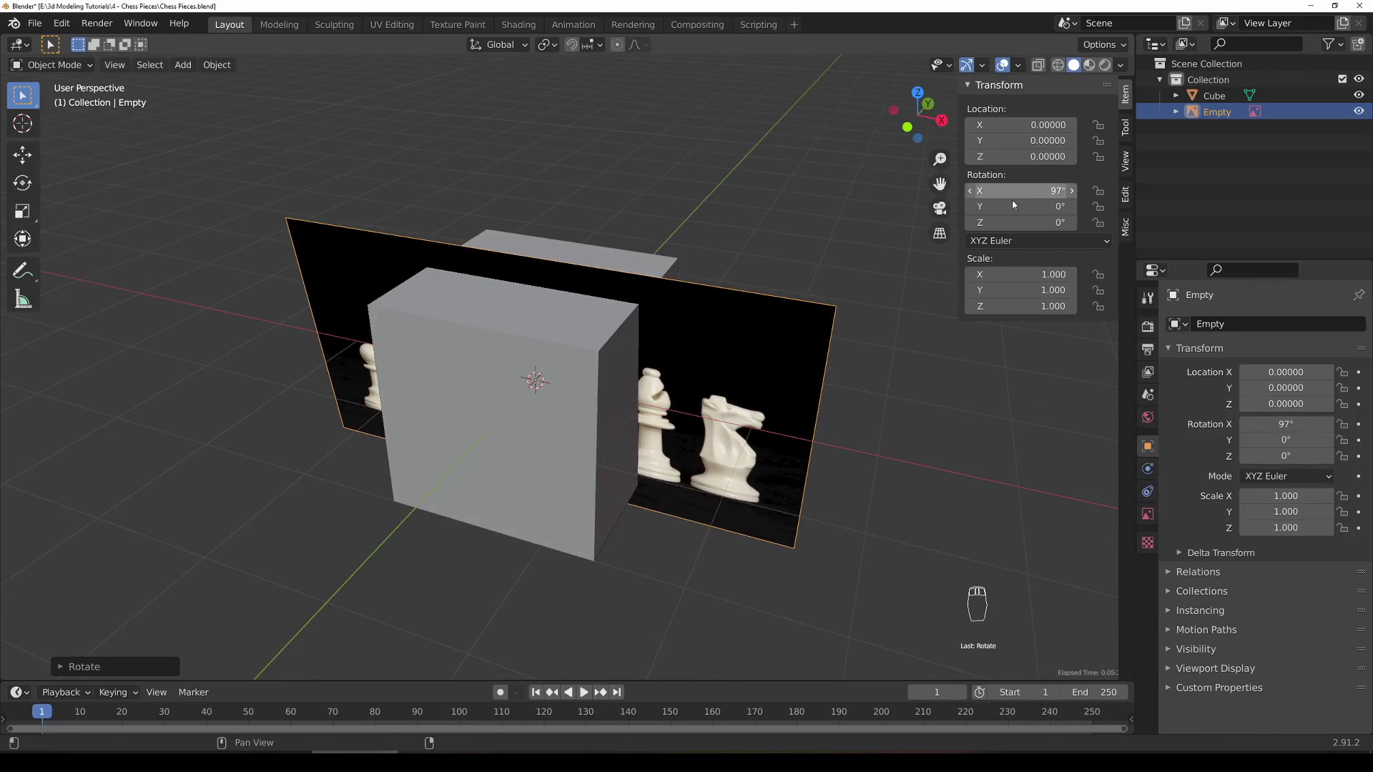
left_click(1038, 190)
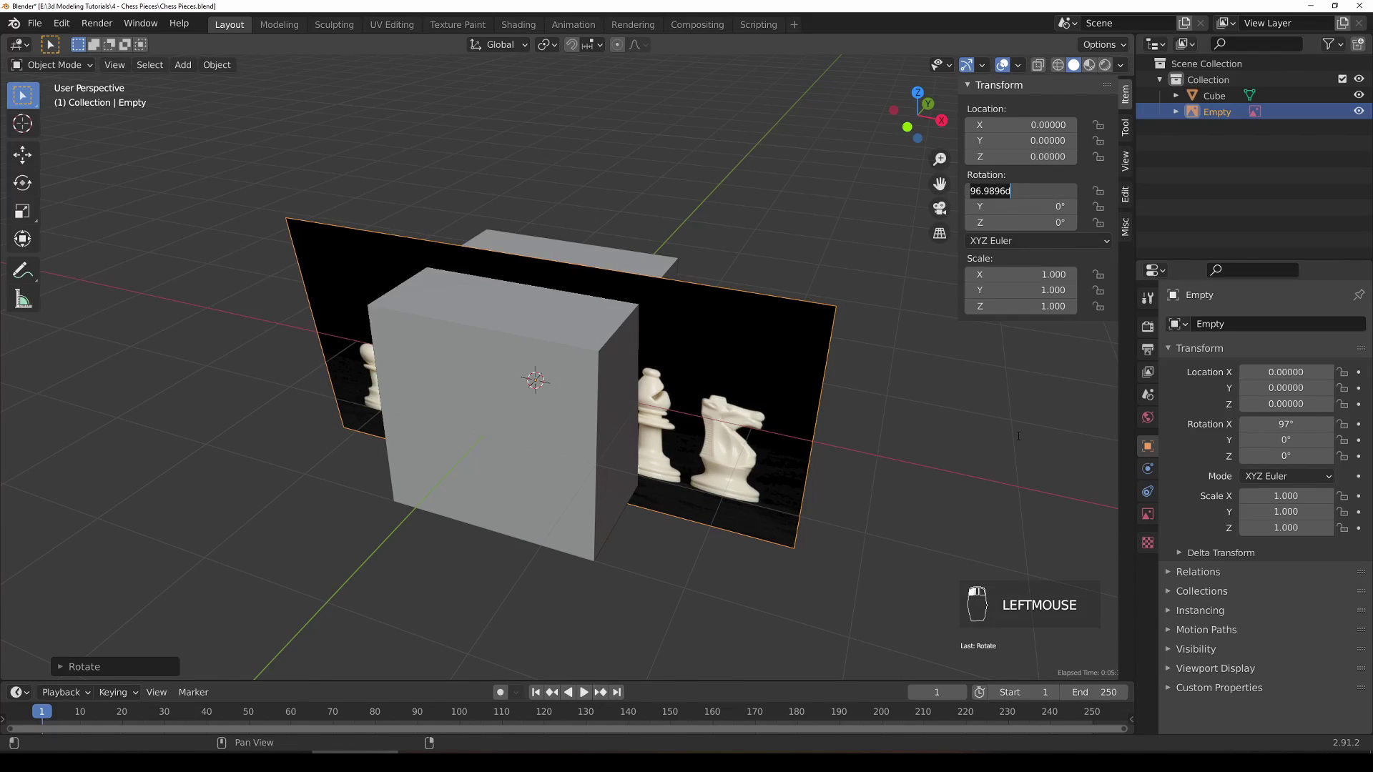
type("90")
key("Return")
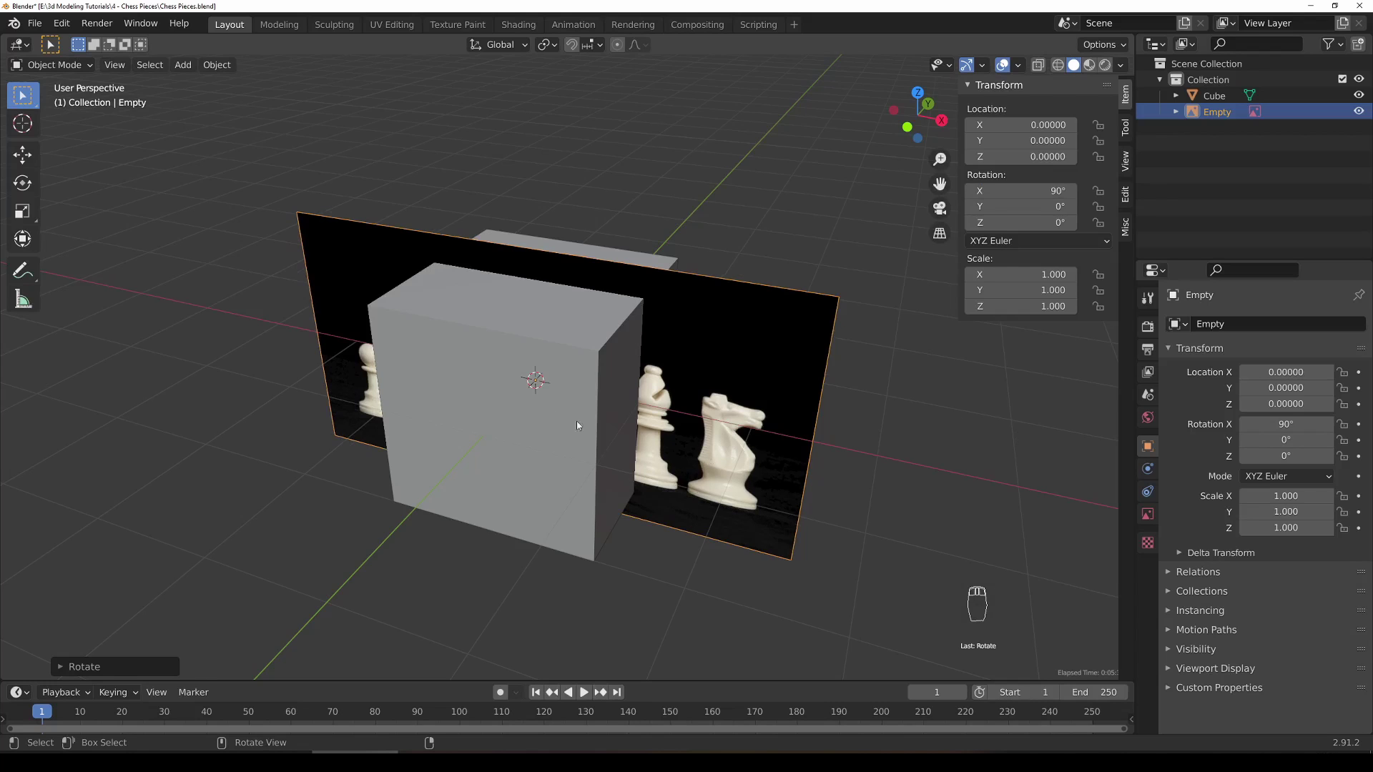
Step: Scale the reference image up uniformly to about 2.5 so the chess pieces extend beyond the cube
scroll(685, 500, "down", 4)
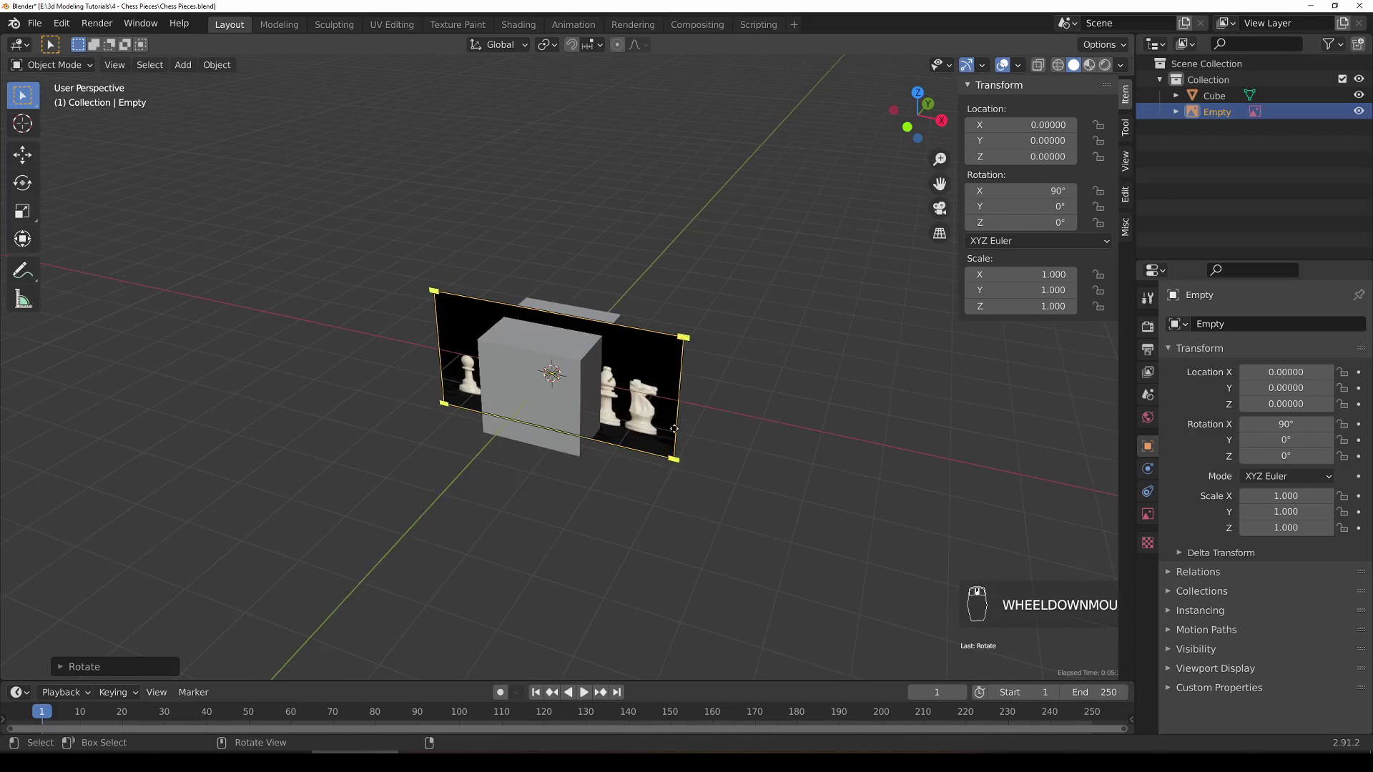
key("s")
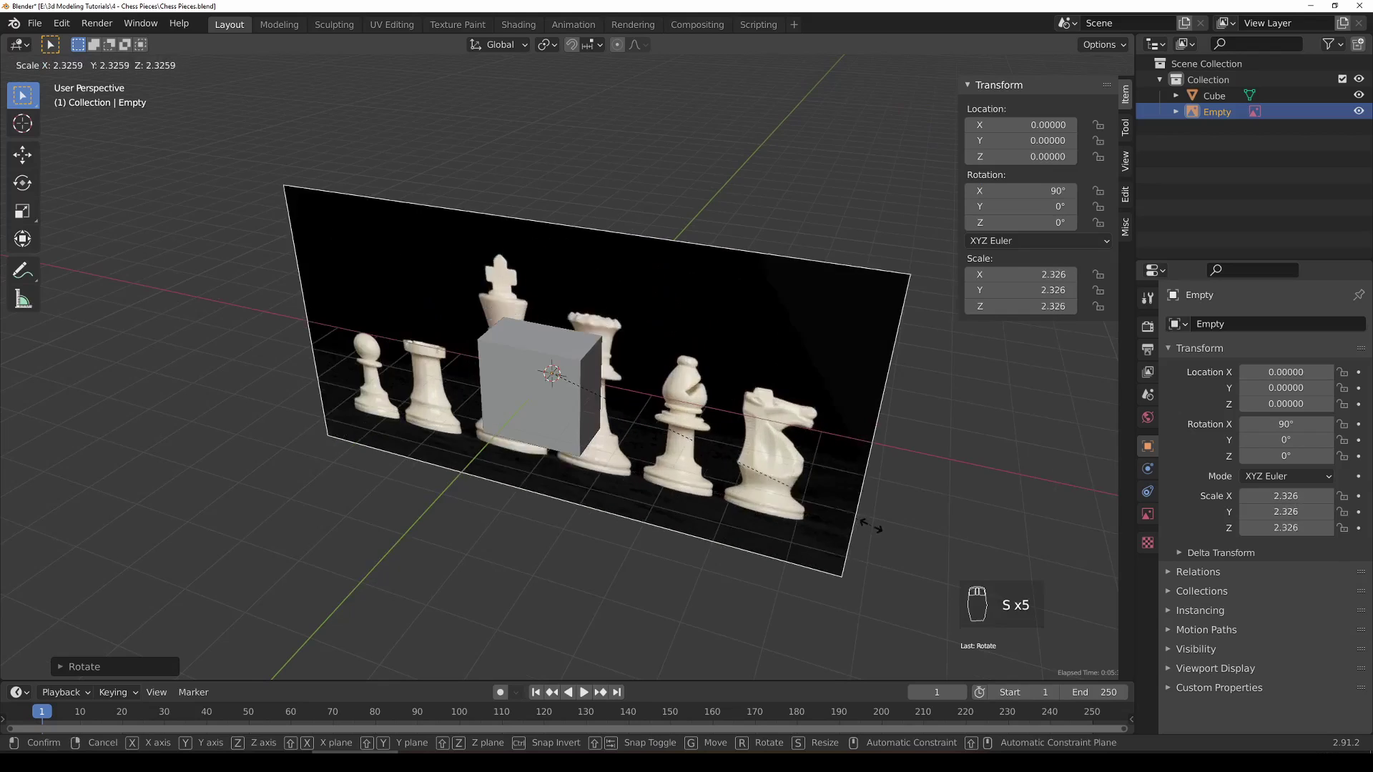
right_click(815, 507)
key("s")
left_click(909, 560)
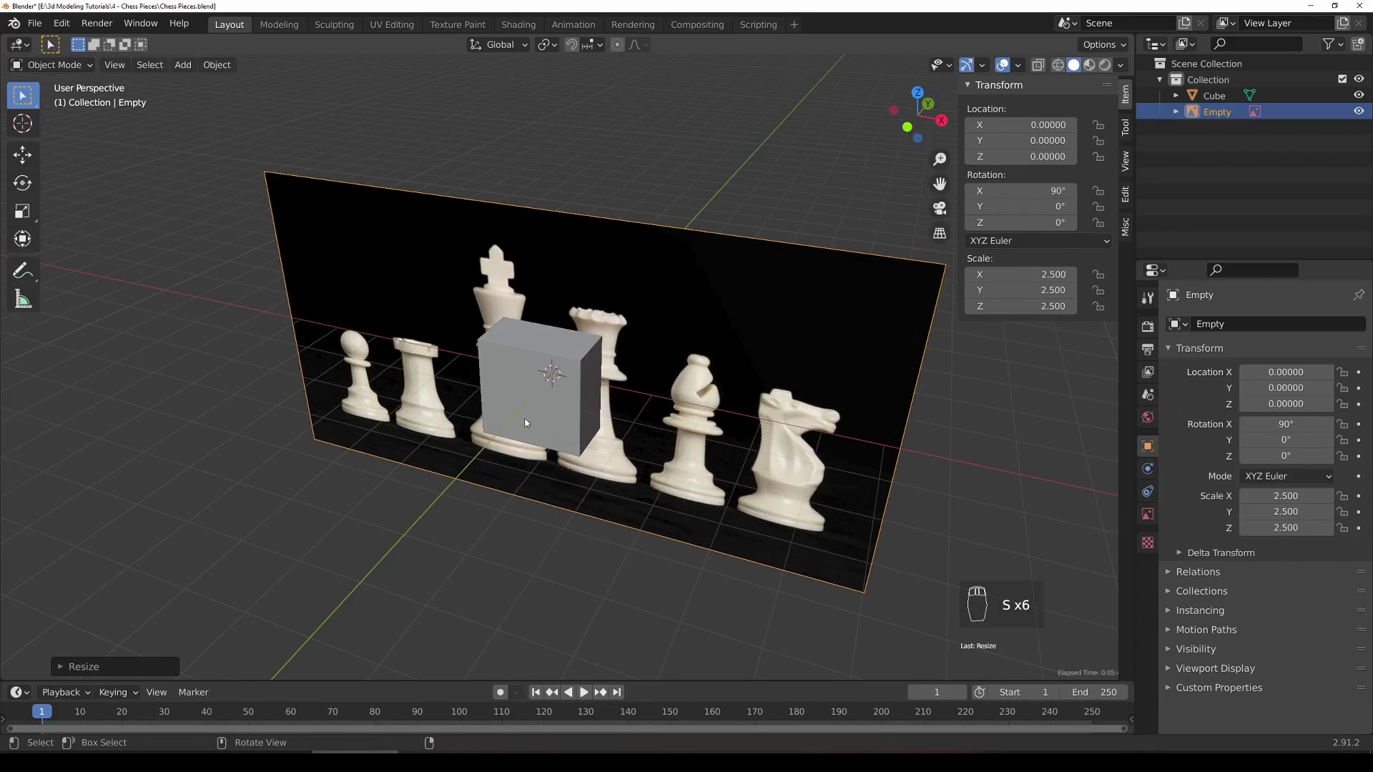
middle_click_drag(525, 422, 681, 285)
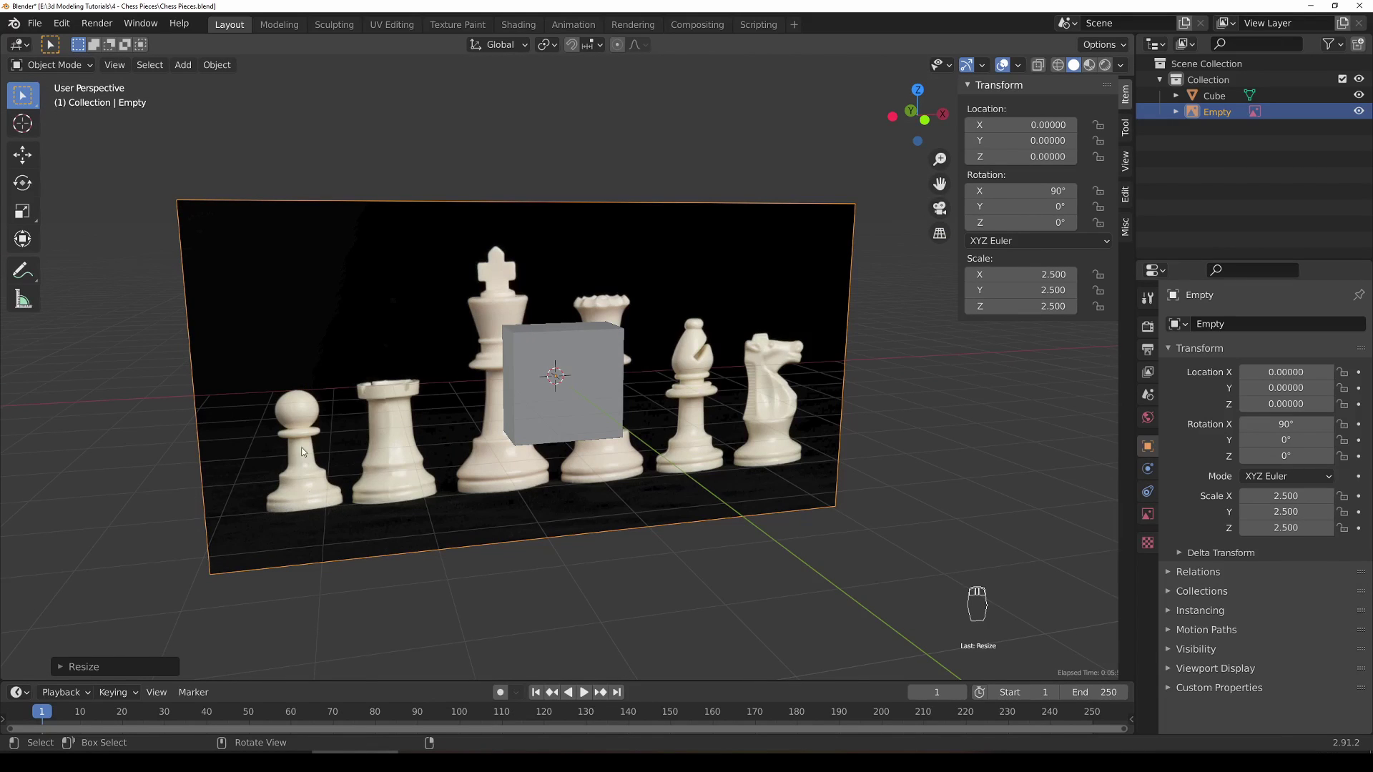
Step: Set the cube's X, Y and Z dimensions to 55
left_click(624, 432)
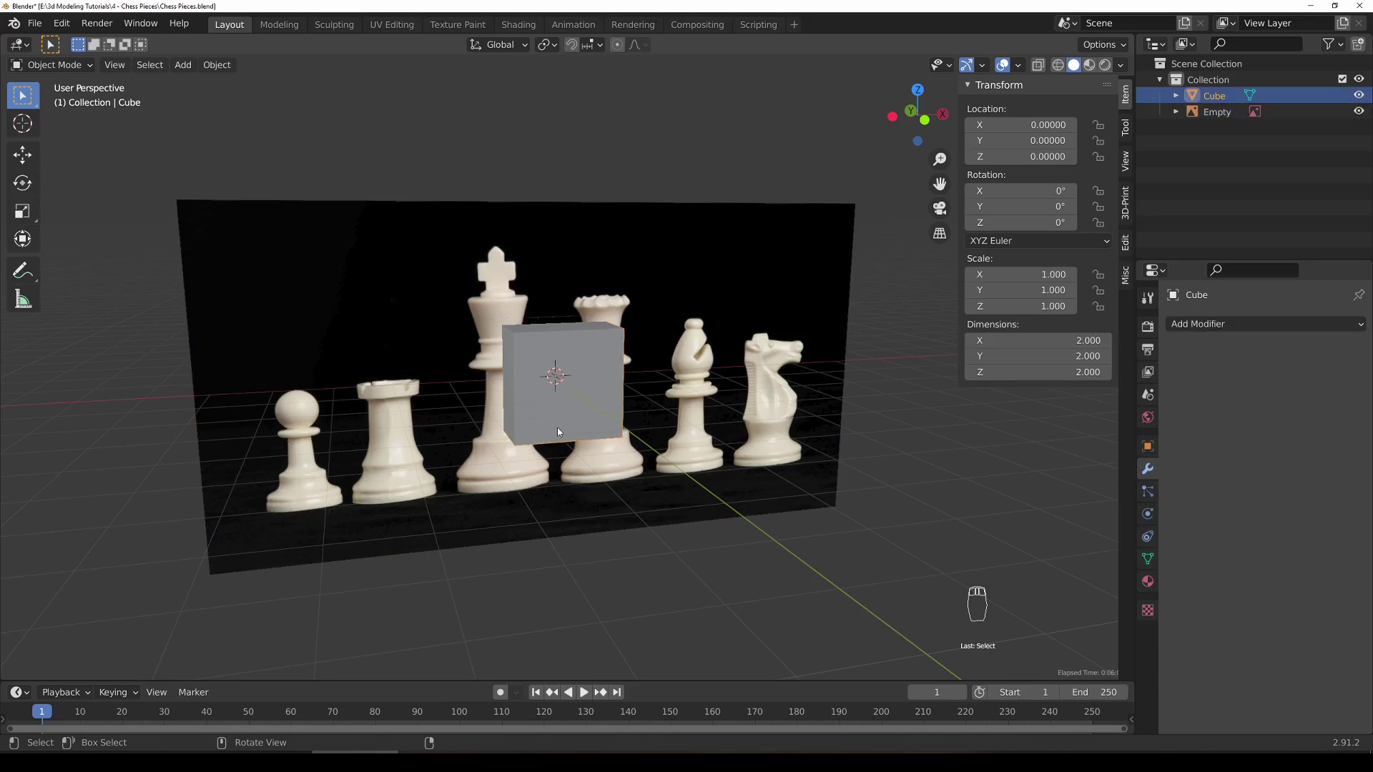
left_click(1037, 340)
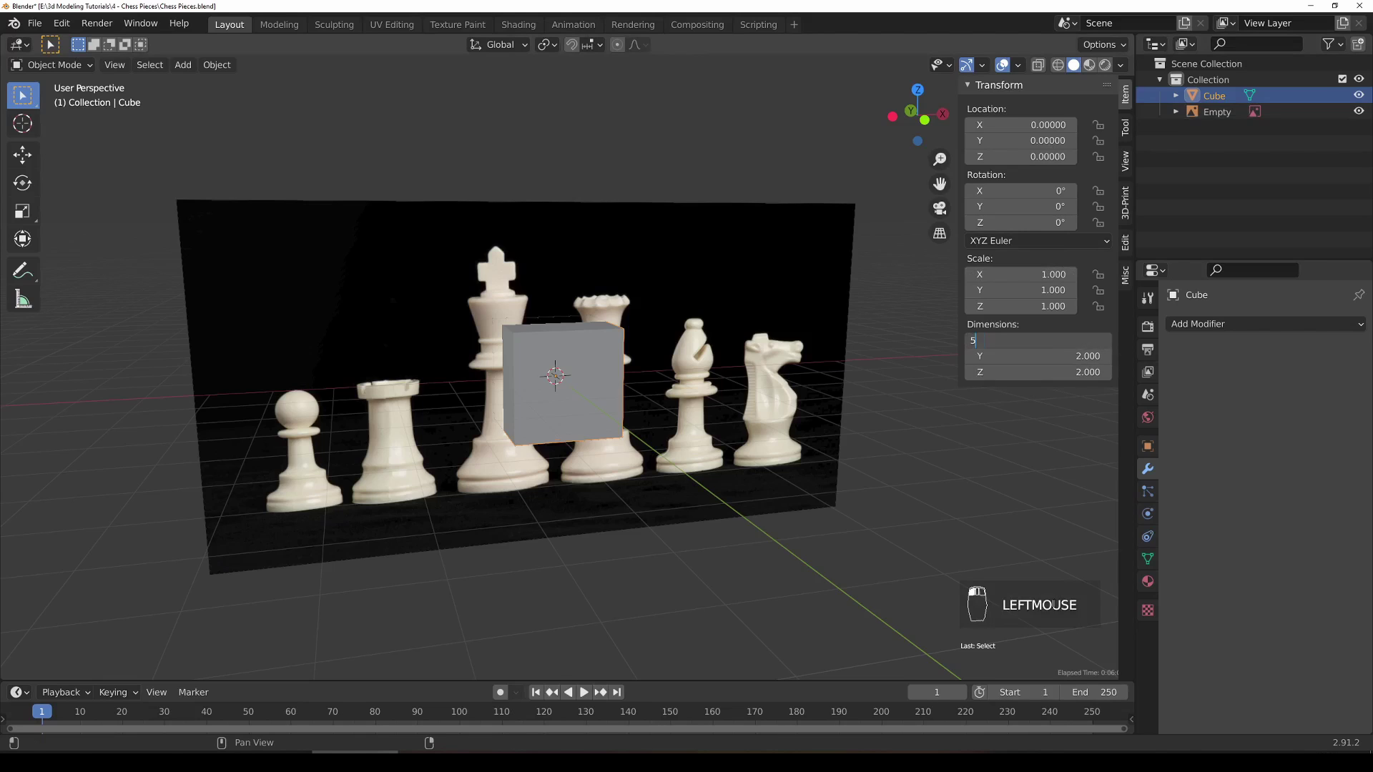
type("55")
key("Return")
left_click(1082, 357)
type("55")
key("Tab")
type("55")
key("Return")
scroll(612, 349, "down", 5)
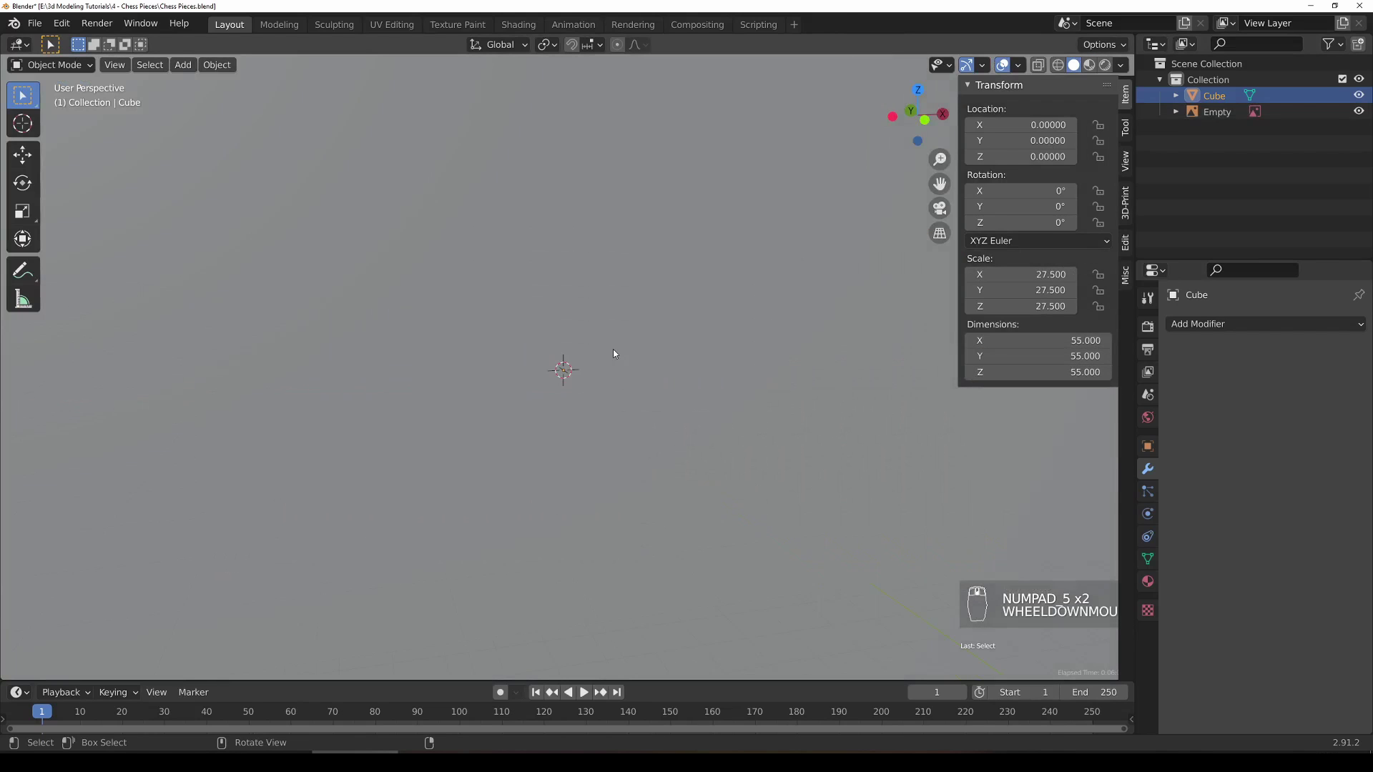
scroll(615, 416, "up", 3)
scroll(615, 416, "down", 2)
mouse_move(615, 420)
middle_mouse_down()
mouse_move(582, 469)
mouse_move(631, 432)
mouse_move(629, 408)
middle_mouse_up()
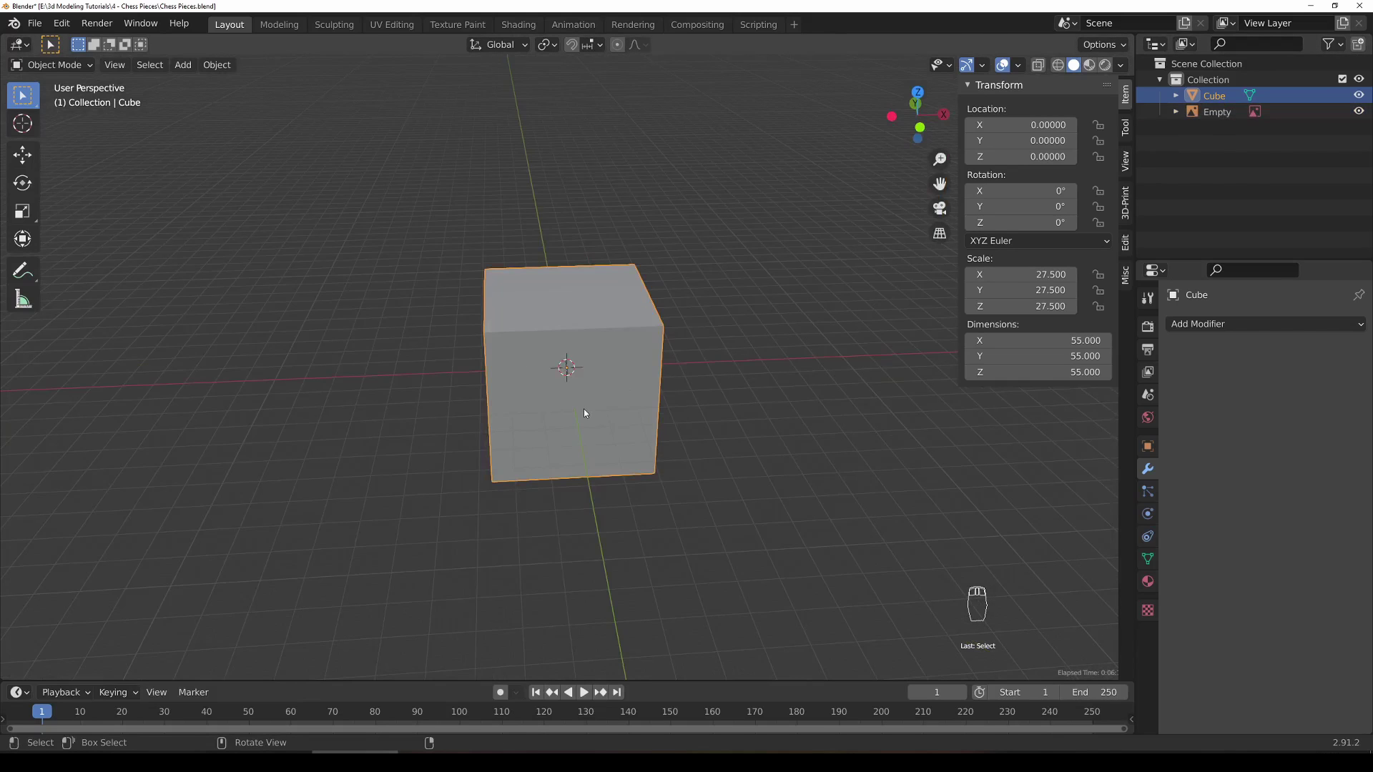
Step: Switch to wireframe display and scale the small reference image up to about 44.9
key("z")
middle_click_drag(578, 369, 662, 383)
scroll(619, 421, "up", 5)
left_click(597, 363)
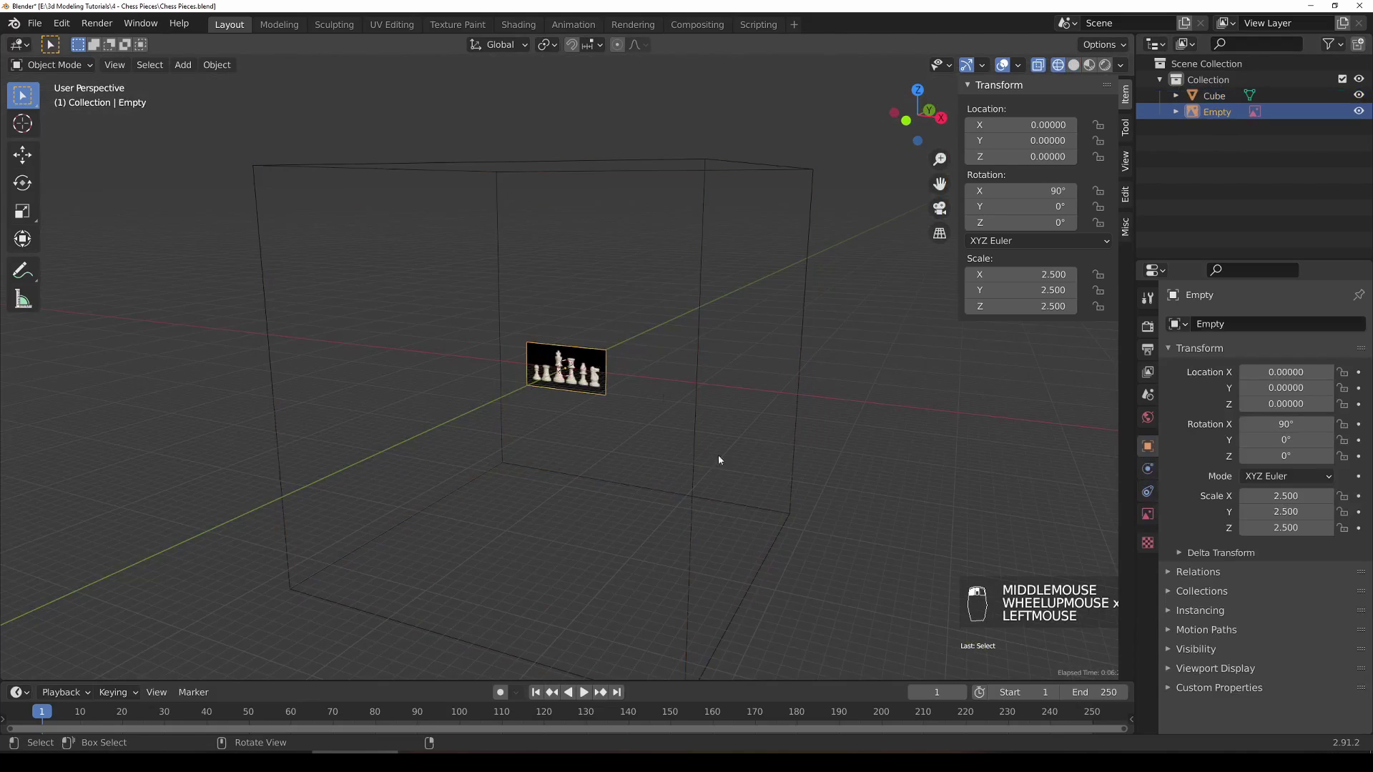
key("s")
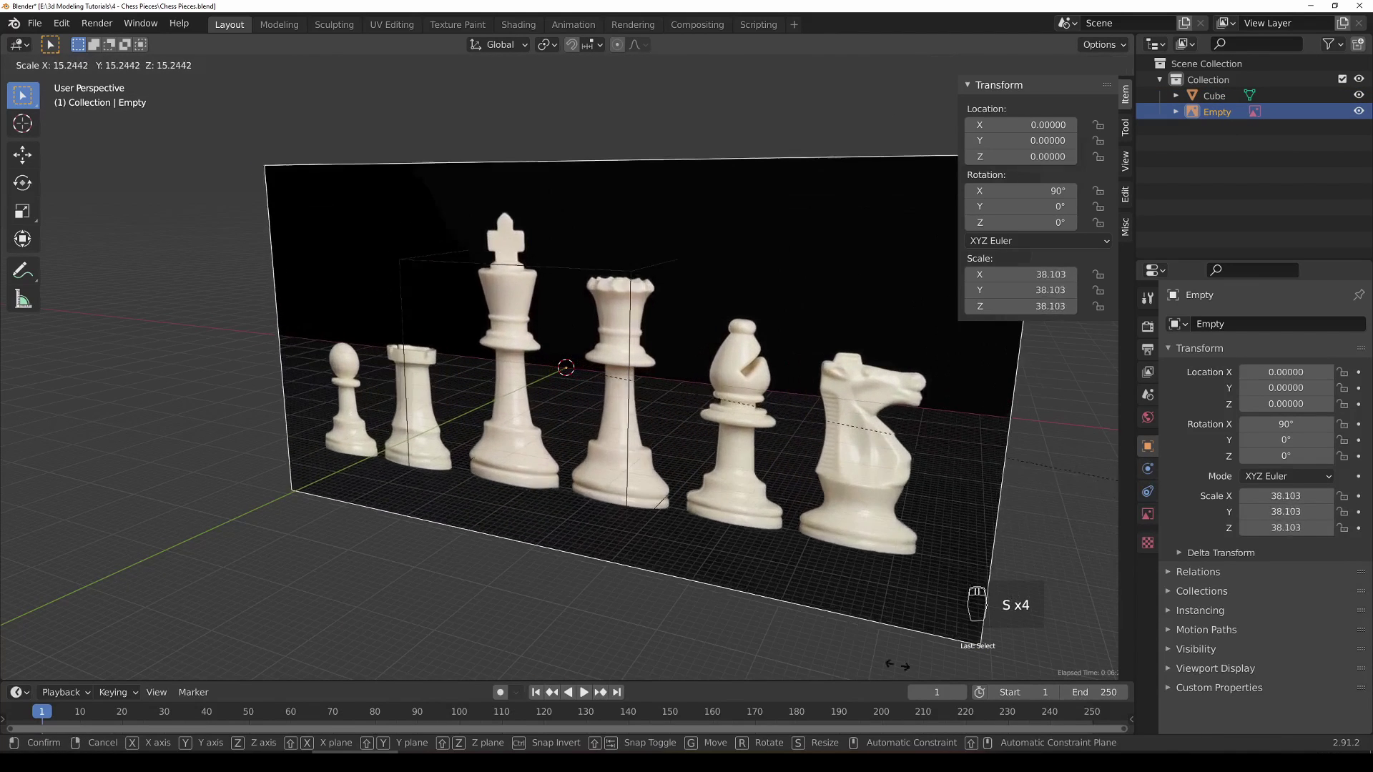
left_click(5, 63)
scroll(5, 63, "down", 1)
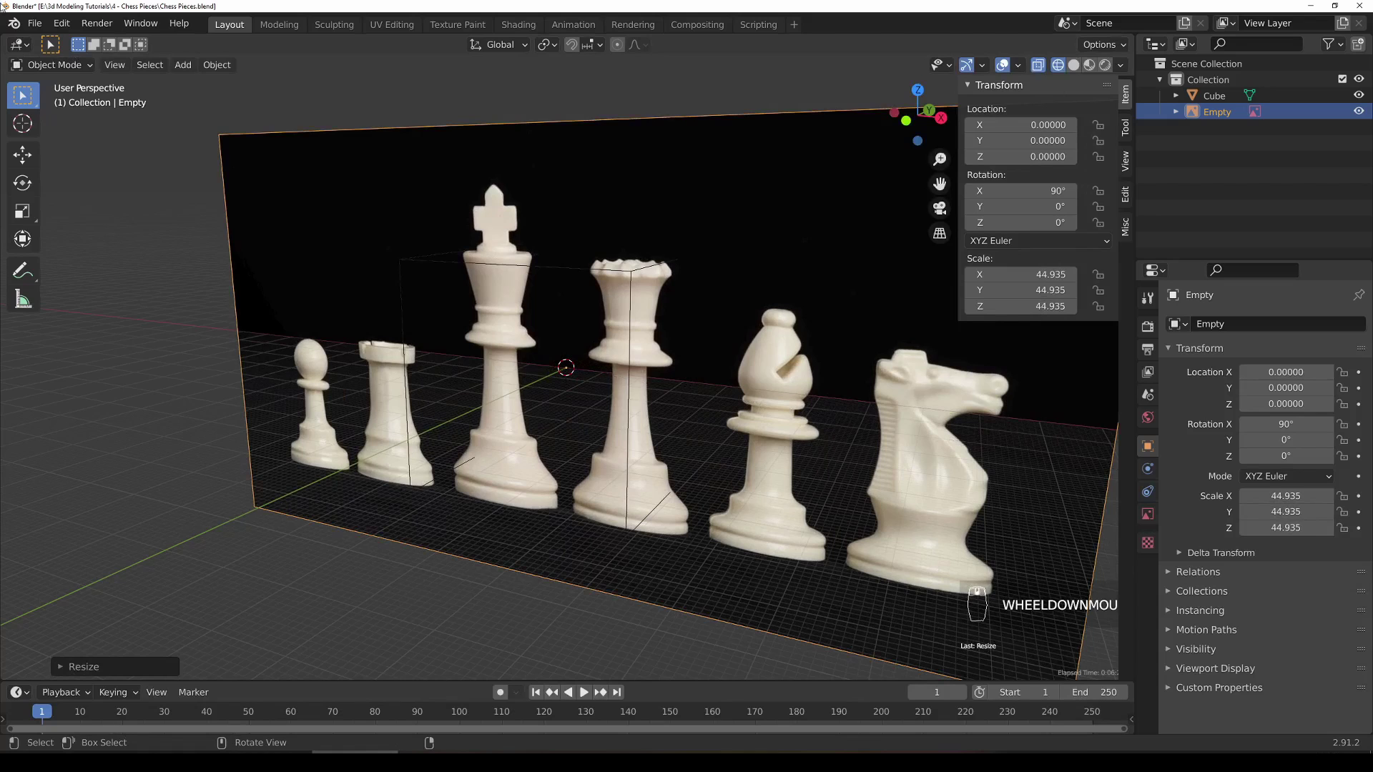
Step: In front view, move the reference image to about X 82.8, Z 19.5 so the pawn is centred in the cube outline
middle_click_drag(769, 255, 696, 379)
key("KP_1")
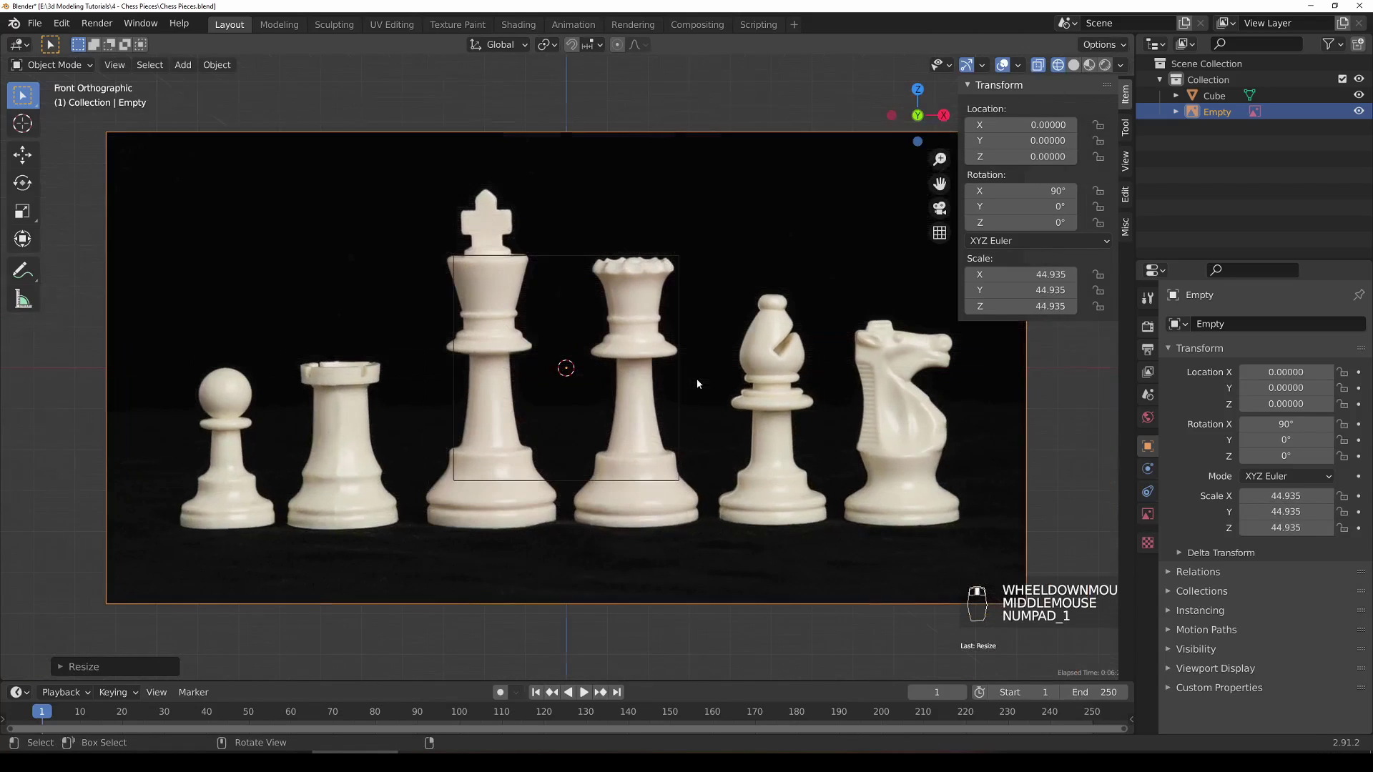
scroll(381, 419, "down", 2)
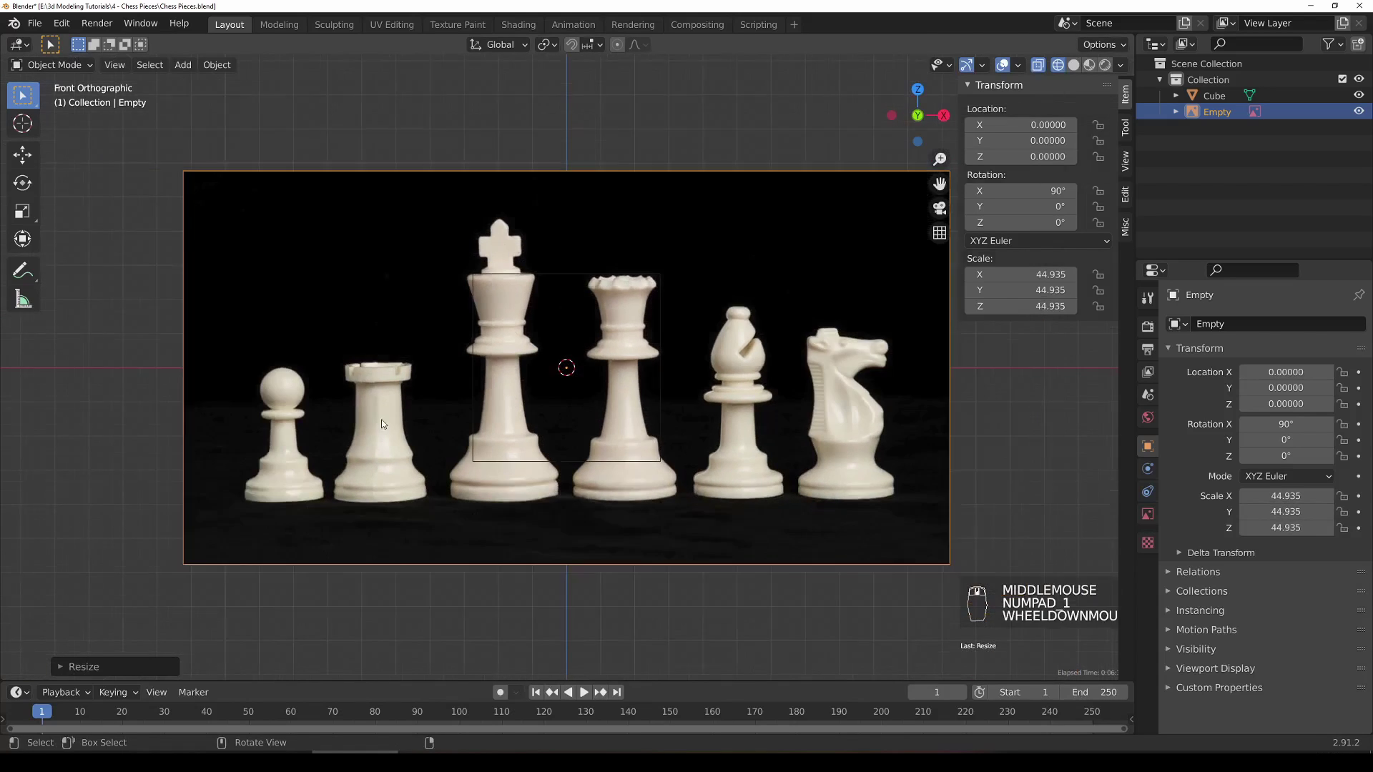
scroll(400, 433, "up", 1)
left_click(361, 430)
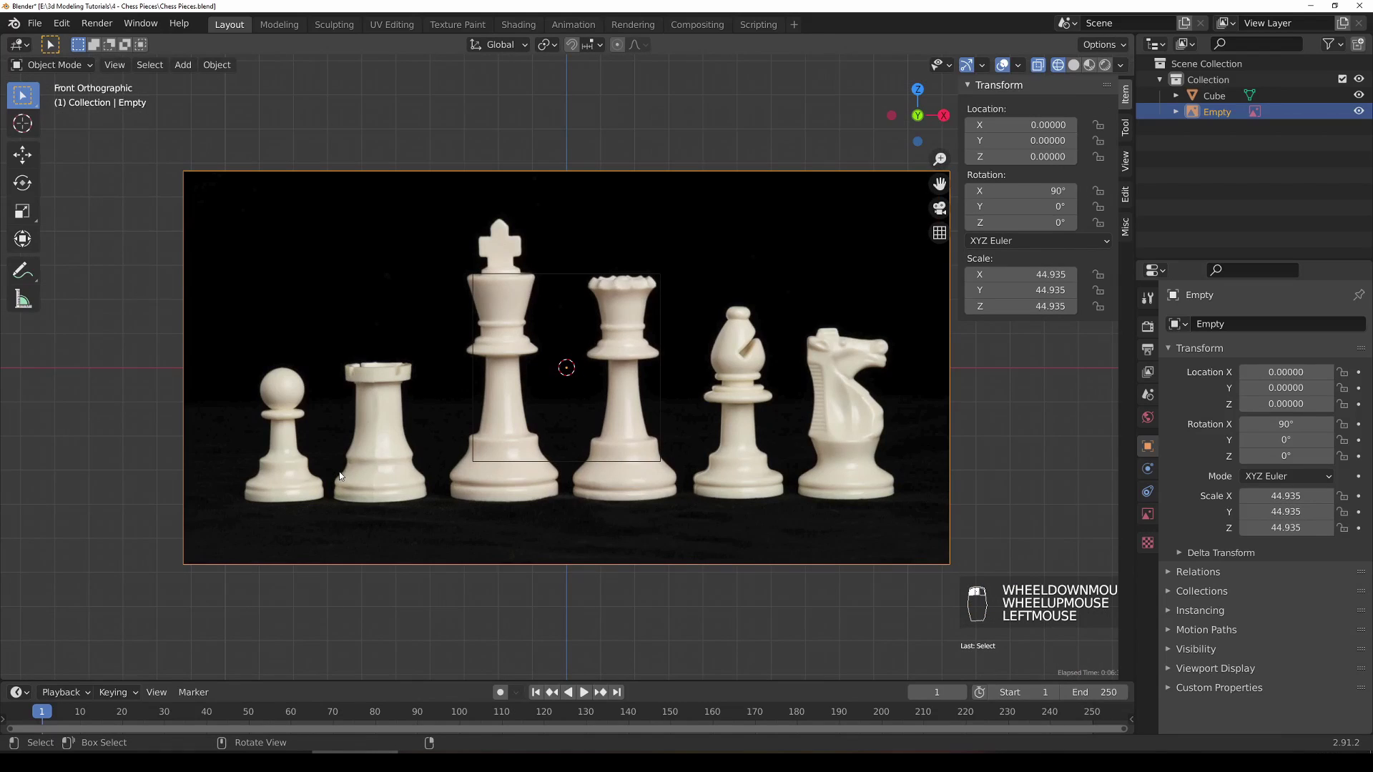
key("g")
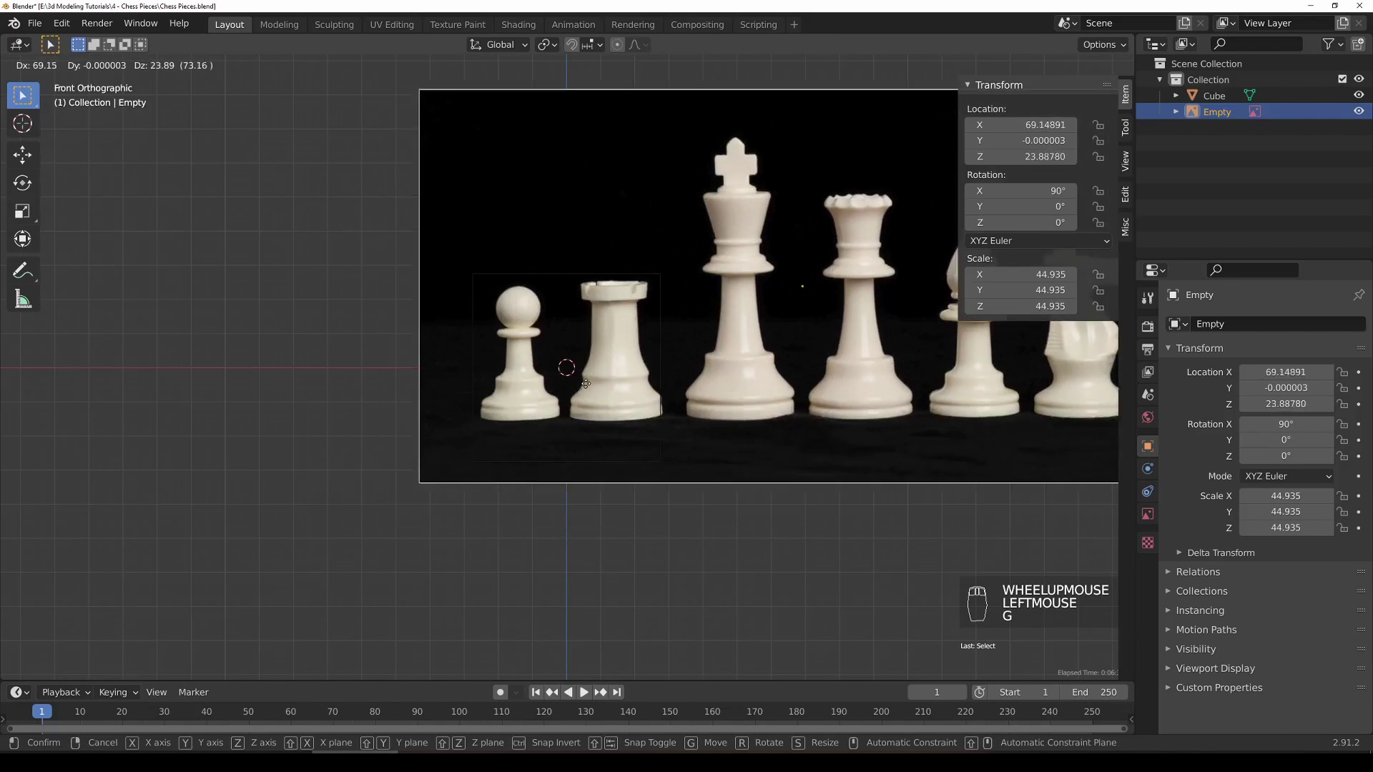
left_click(621, 406)
Step: Enlarge the reference image to a scale of about 64.1 and reposition it to match the pawn's height to the cube outline
scroll(850, 529, "up", 1)
key("s")
key("s")
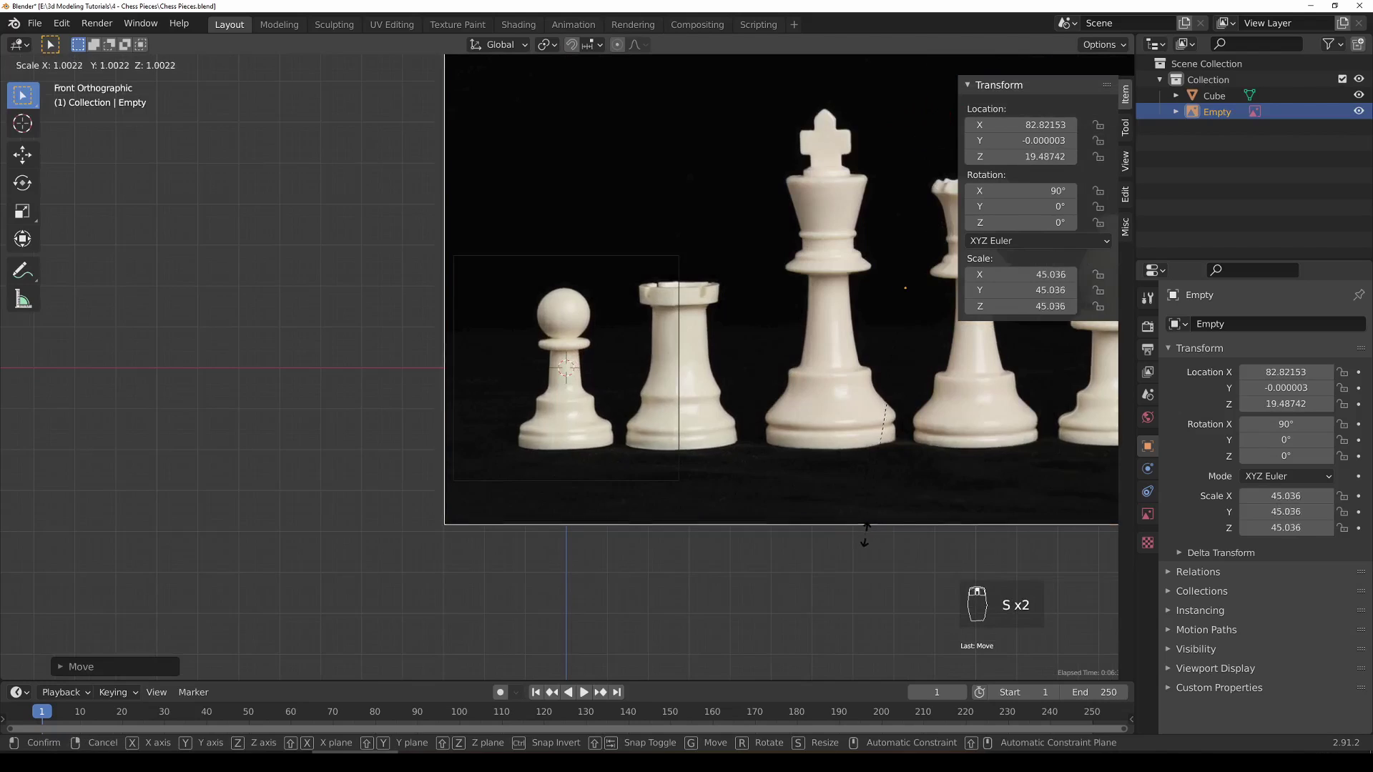
left_click(686, 539)
key("g")
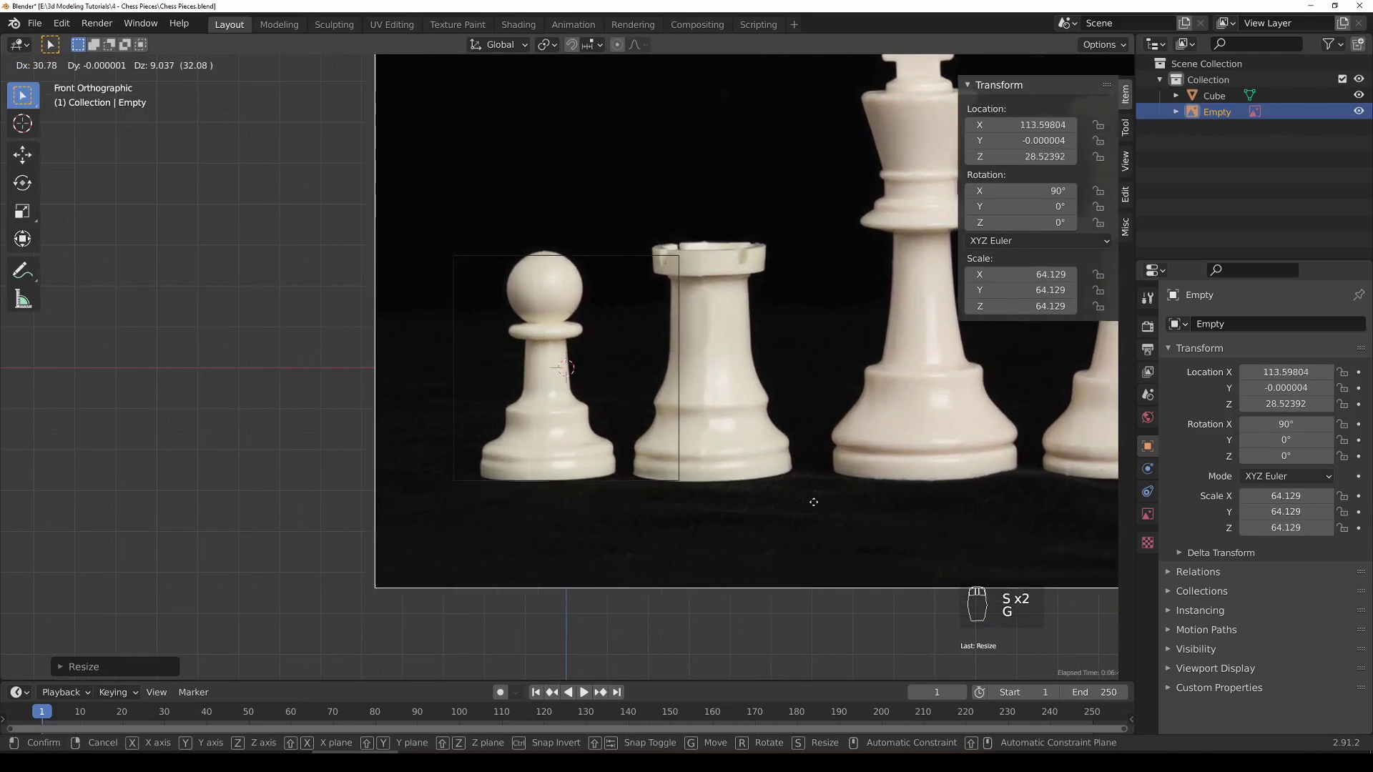
left_click(949, 556)
Step: Fine-tune the reference image to a scale of about 63.1 and place it at about X 116.6, Z 27.1, aligning the pawn's base
key("s")
left_click(947, 538)
key("g")
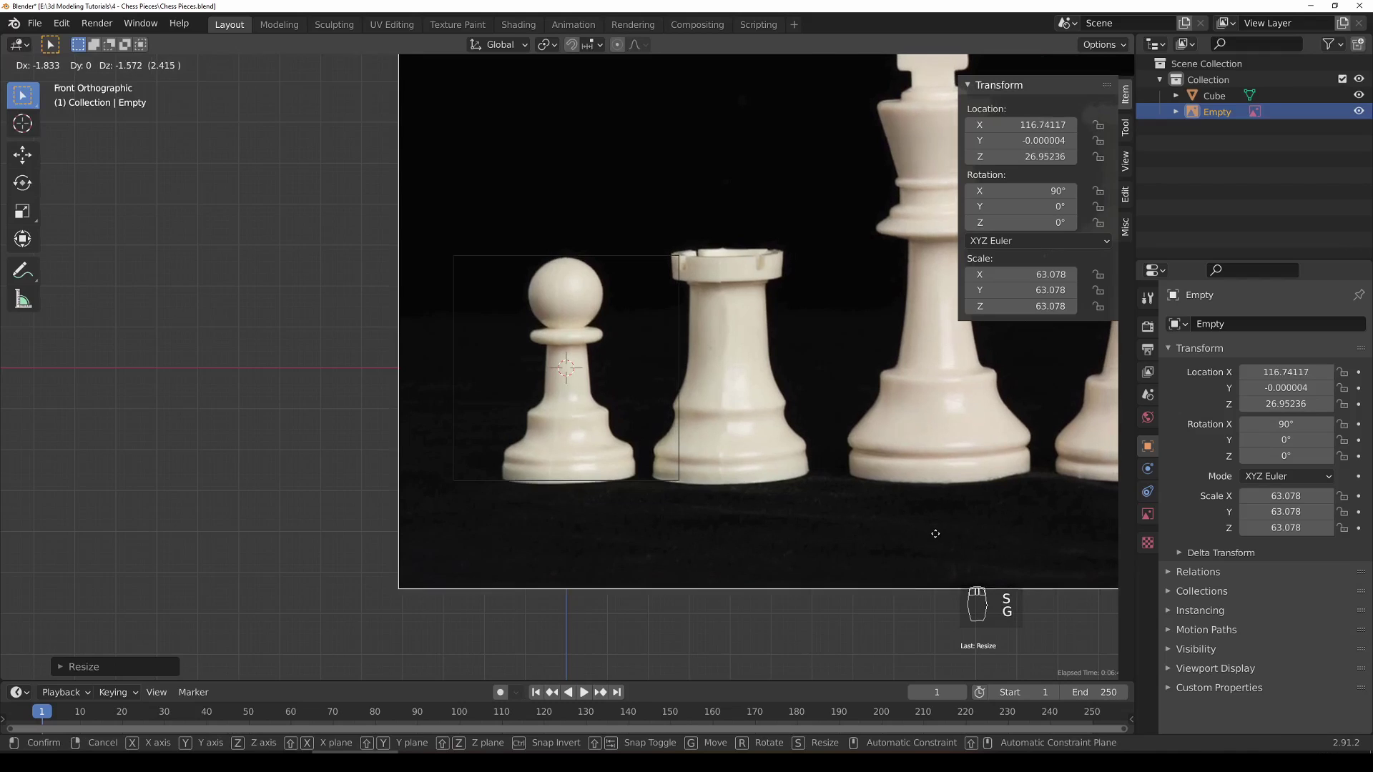
left_click(827, 495)
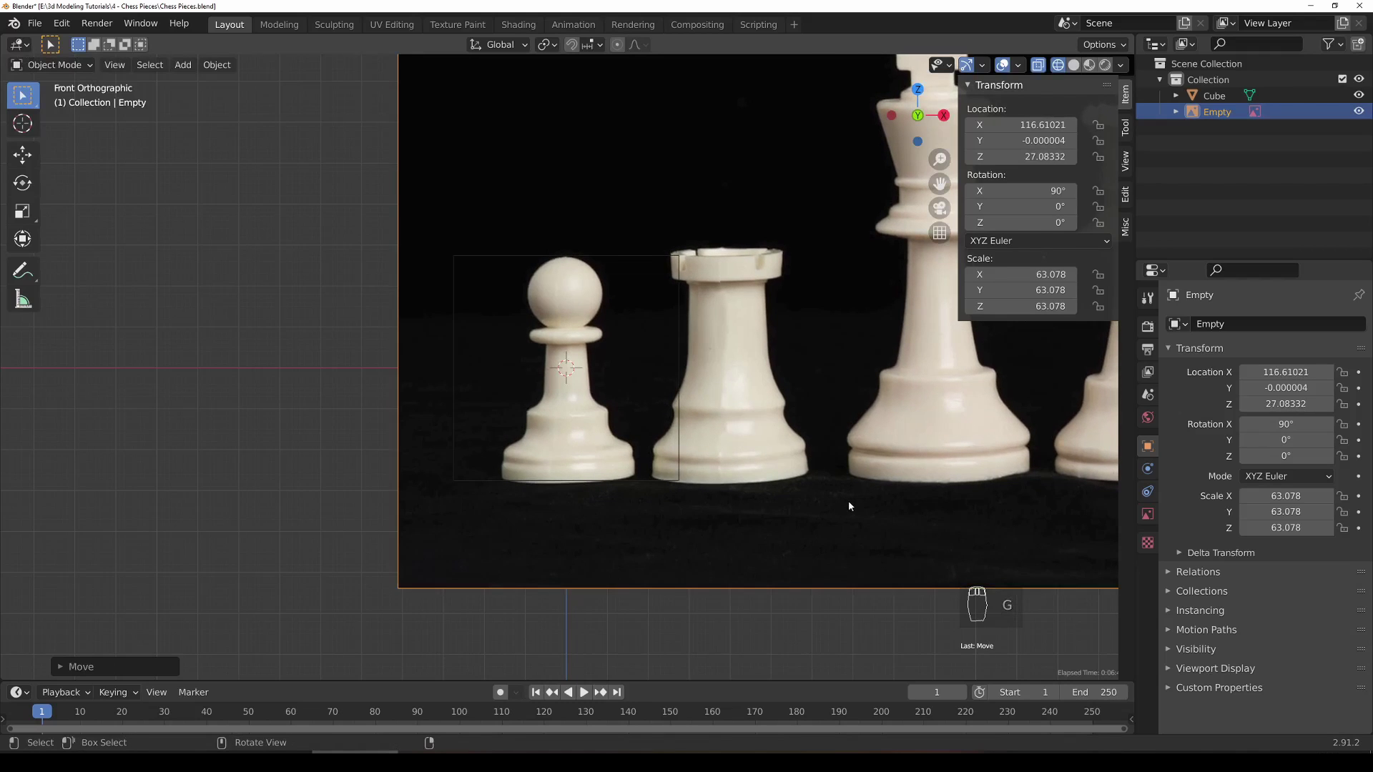
Step: Save the Chess Pieces.blend file
scroll(848, 504, "up", 1)
key("ctrl+s")
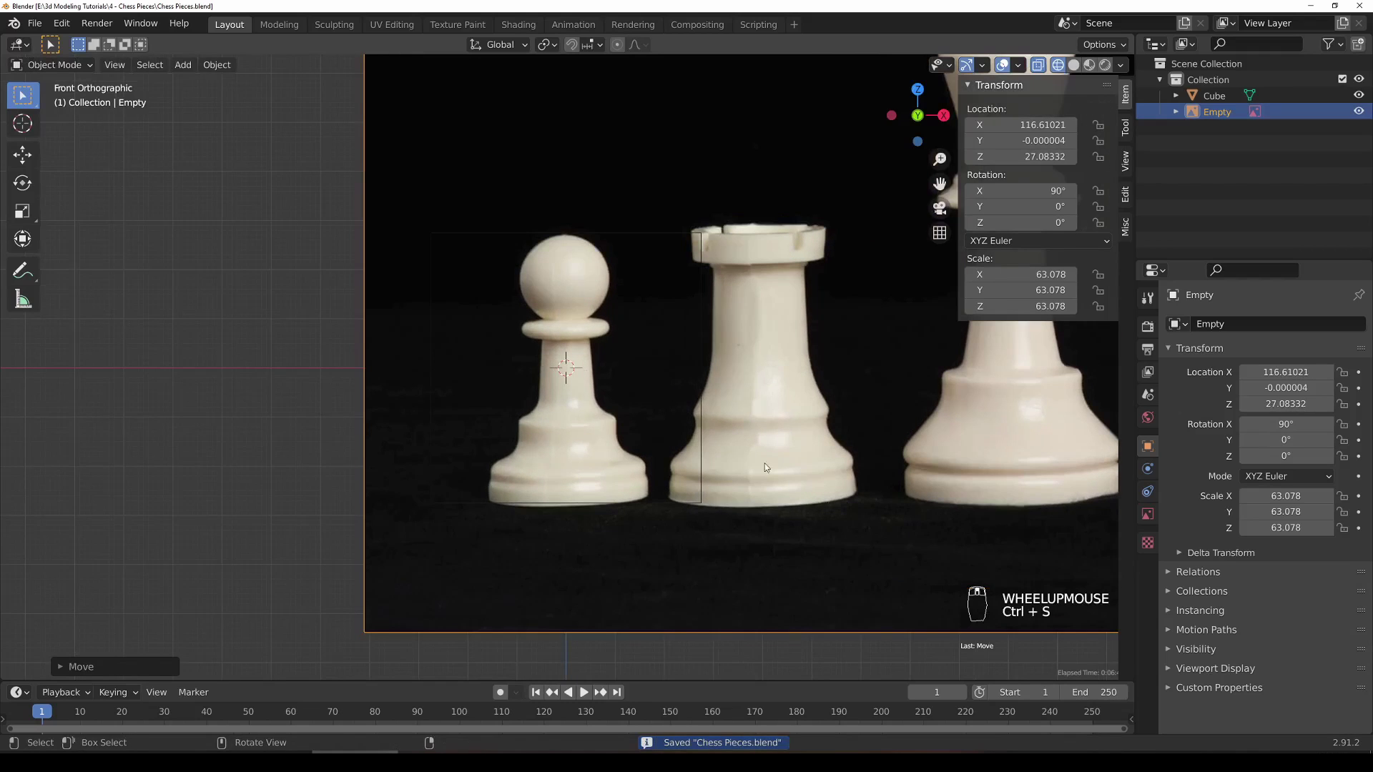
middle_click_drag(765, 464, 619, 463, "shift")
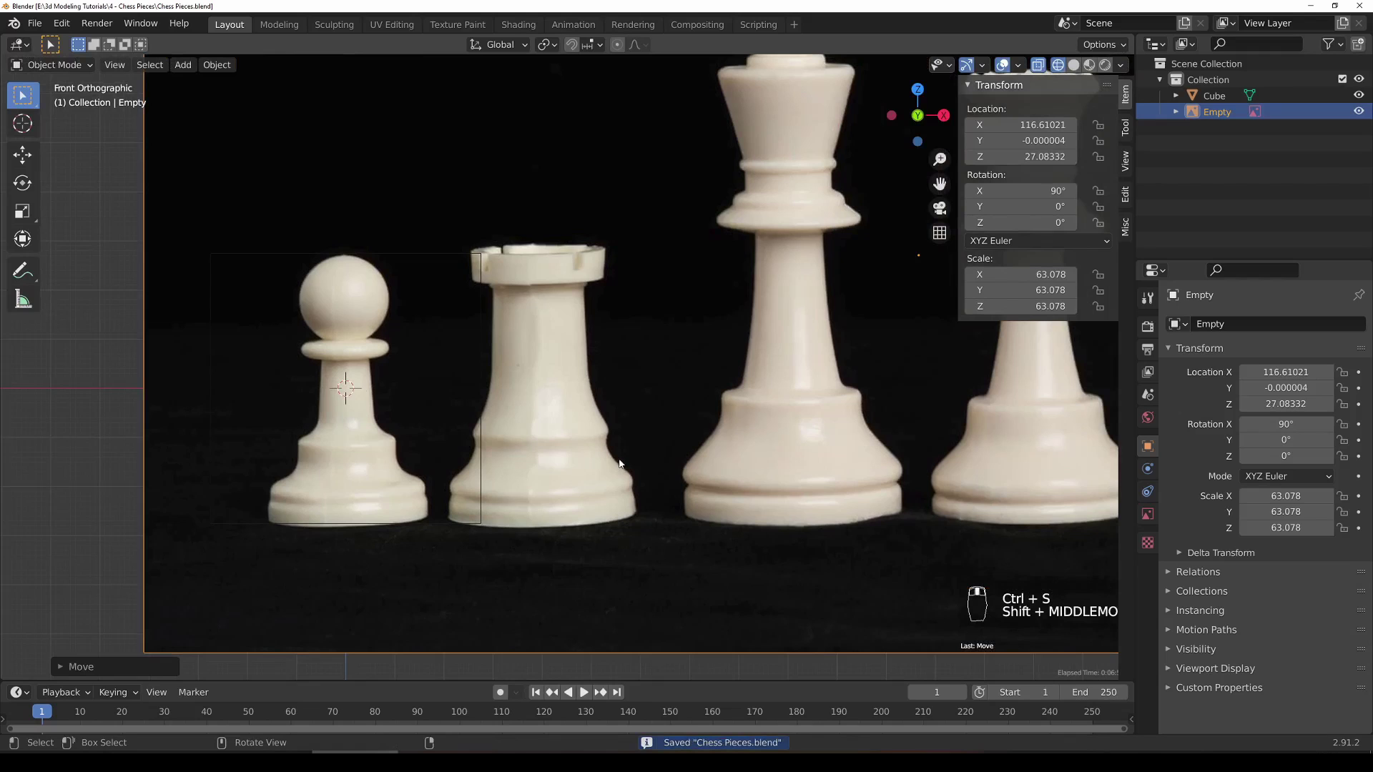
scroll(620, 458, "down", 2)
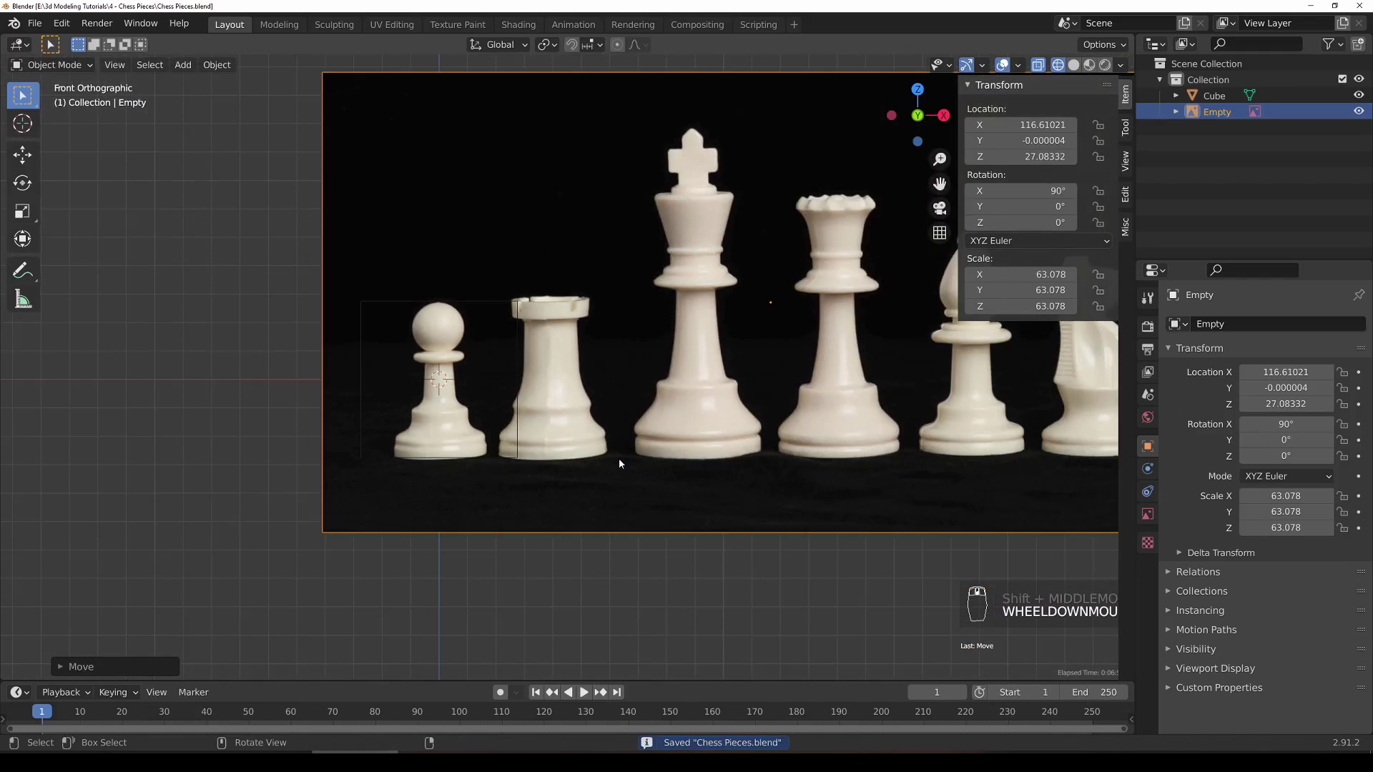
Step: Delete the 55-unit cube in solid shading, keeping the reference image, and save the file
left_click(514, 402)
left_click(514, 402)
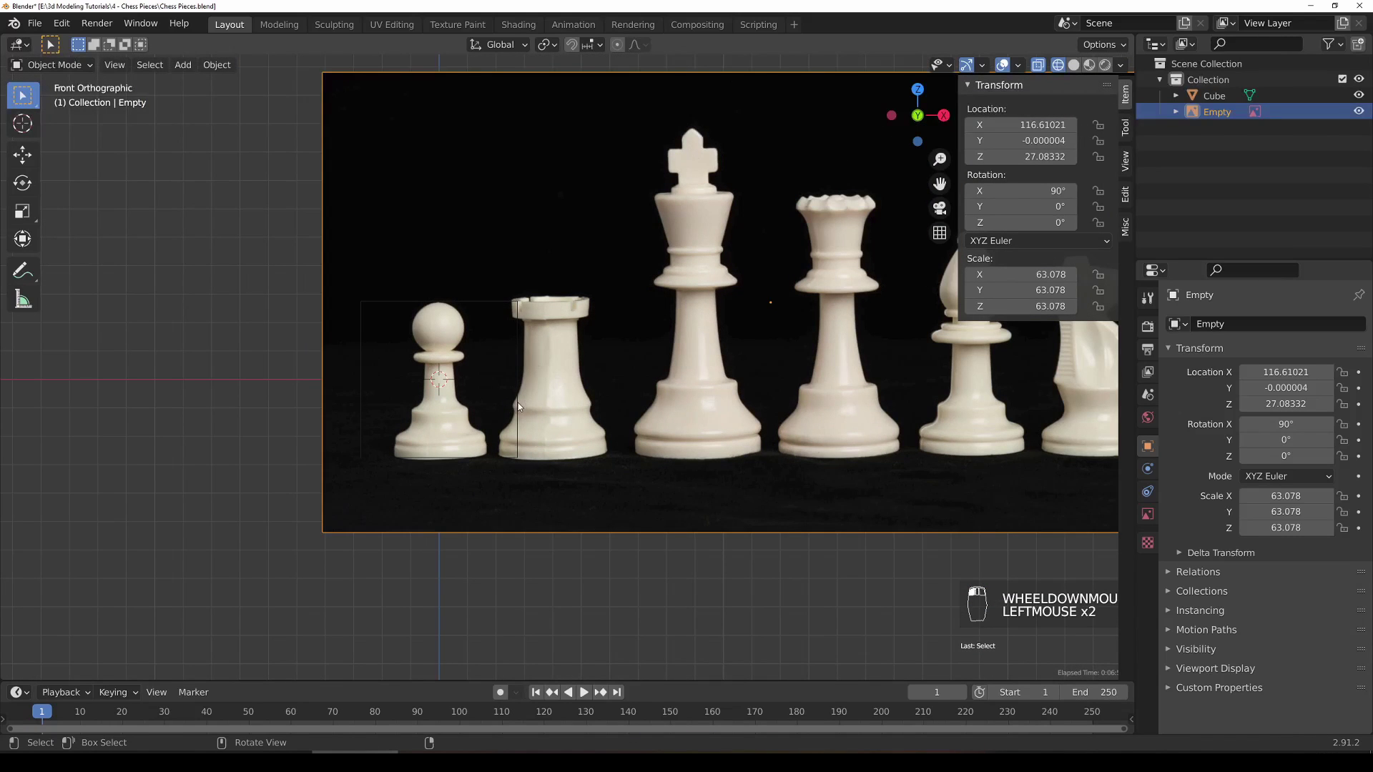
middle_click_drag(513, 402, 474, 397)
key("z")
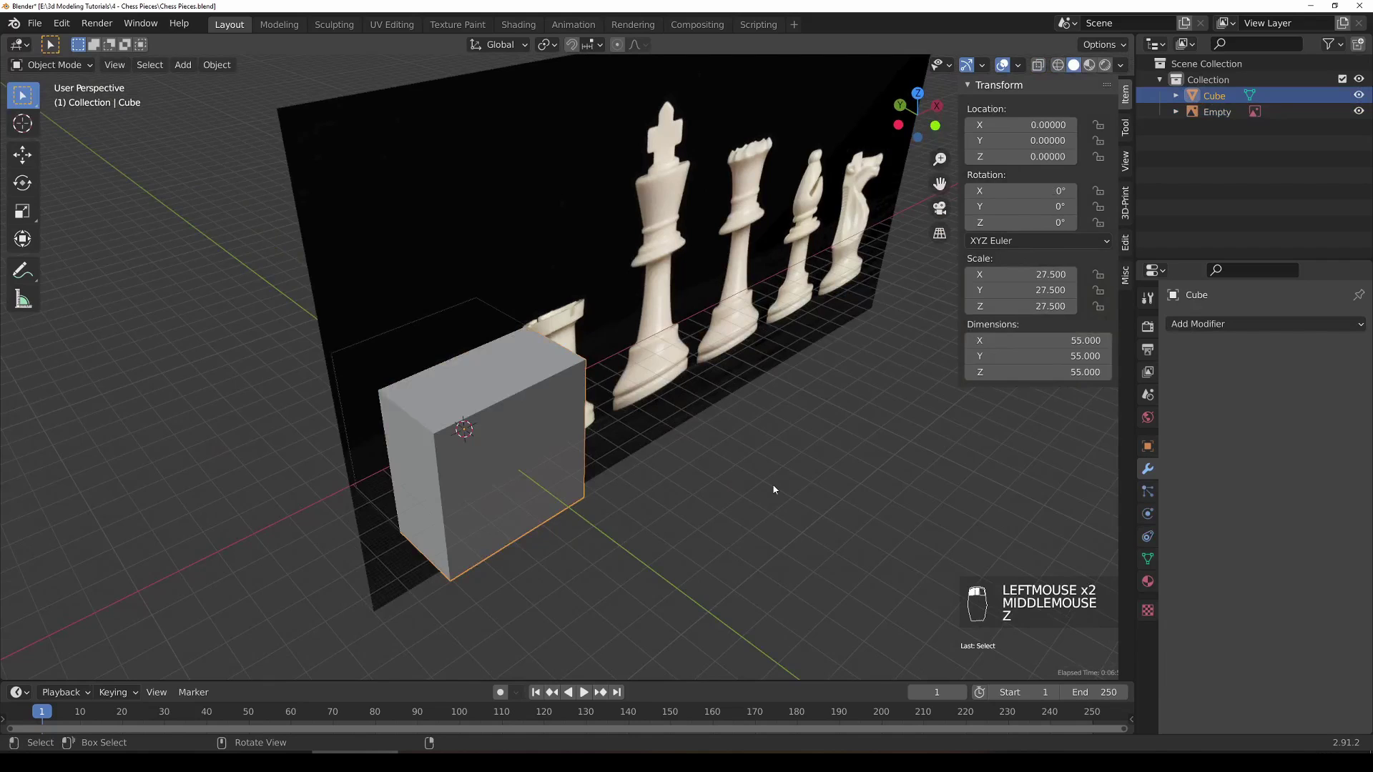
key("Delete")
middle_click_drag(772, 486, 662, 452)
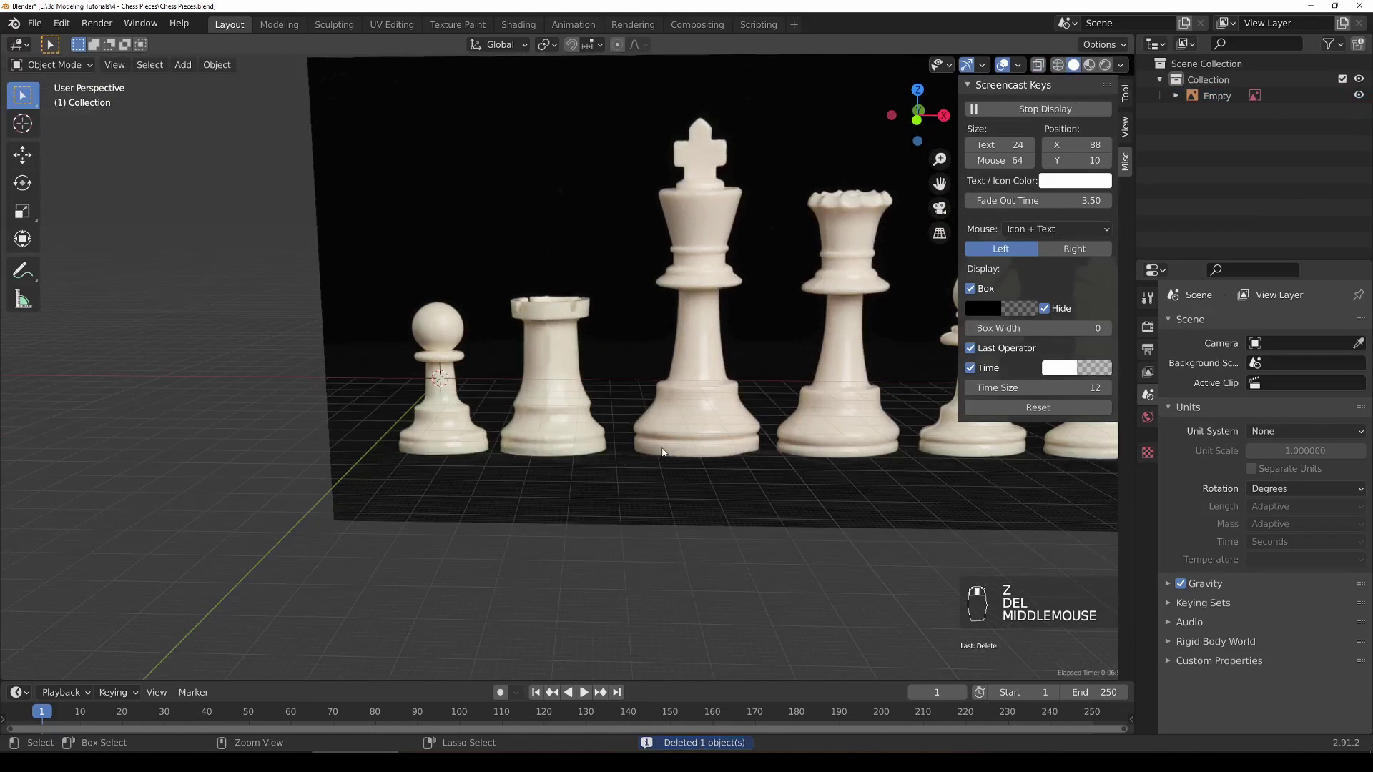
key("ctrl+s")
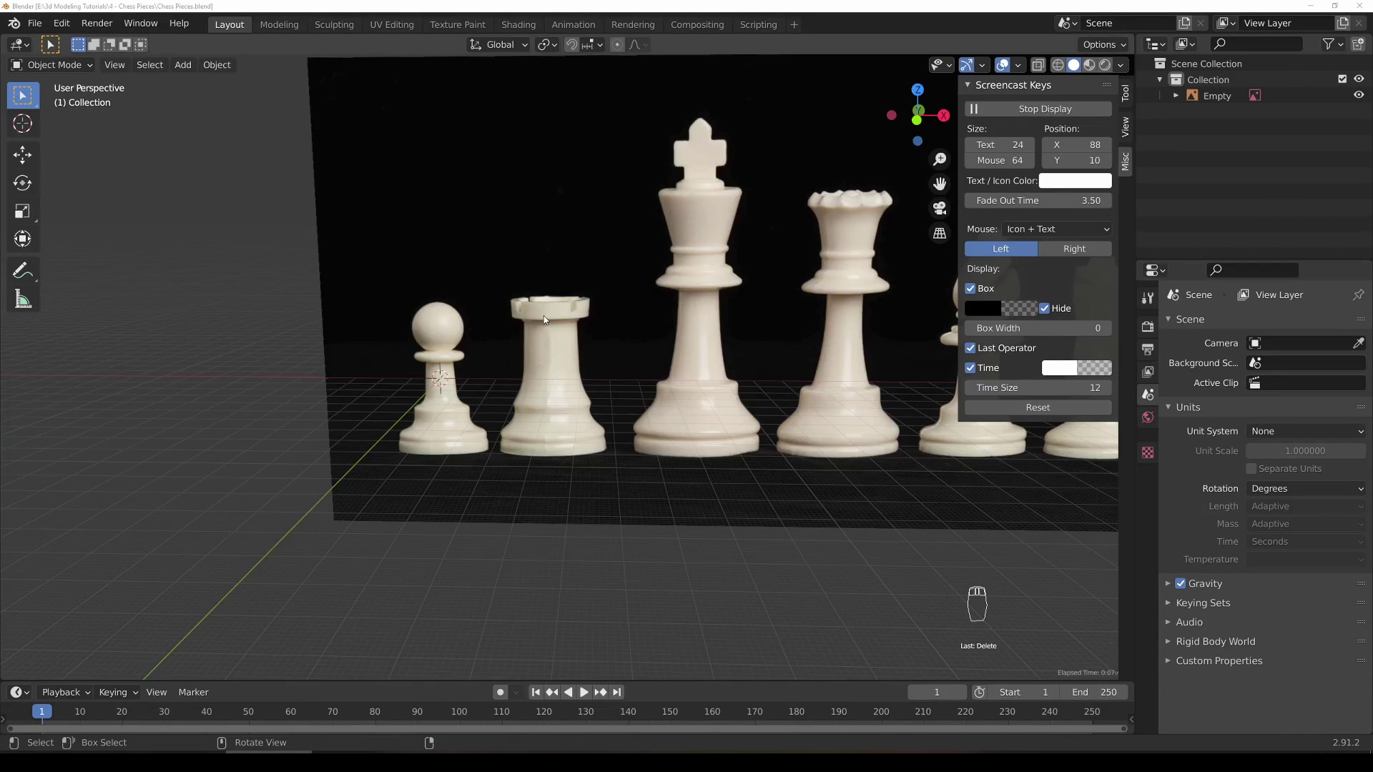
Step: Rename the Empty that holds the chess picture as "Reference Image"
middle_click_drag(582, 261, 659, 232)
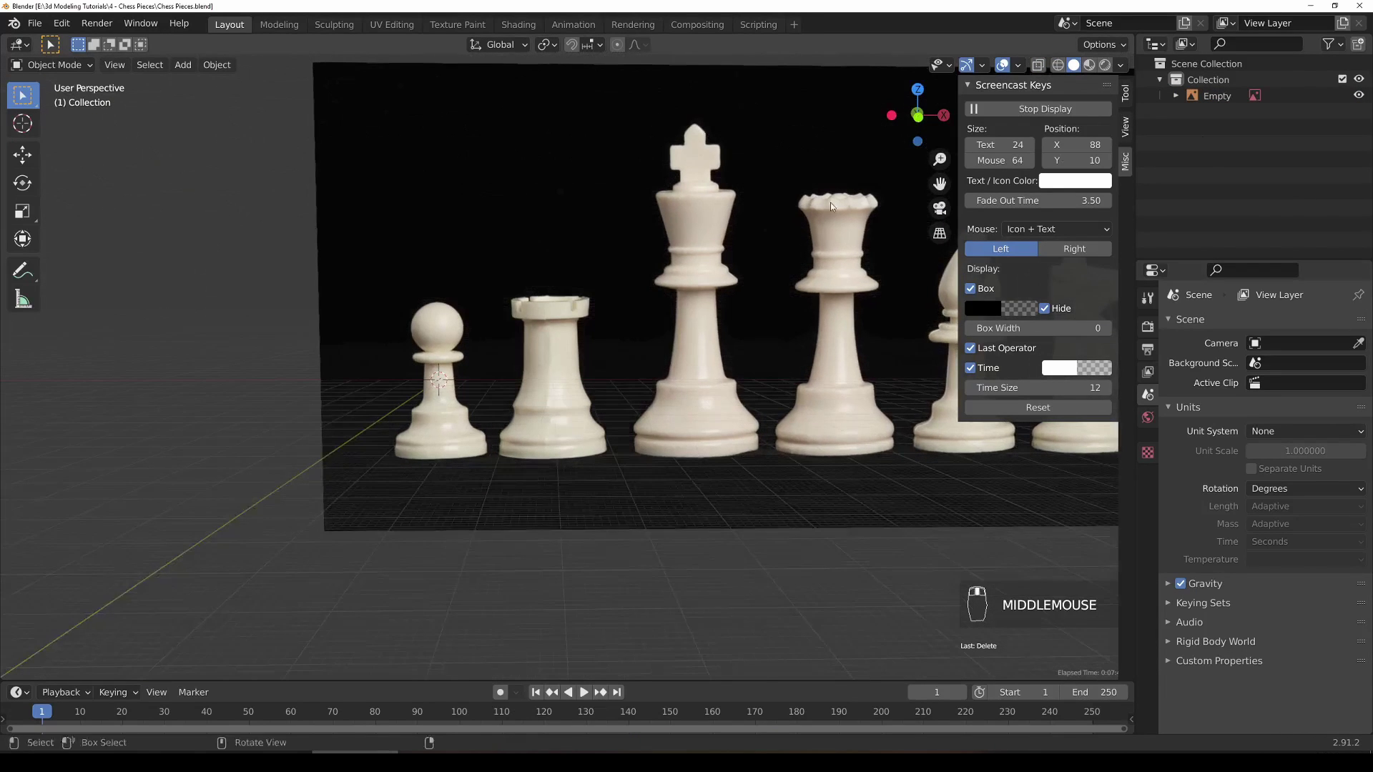
left_click(1216, 96)
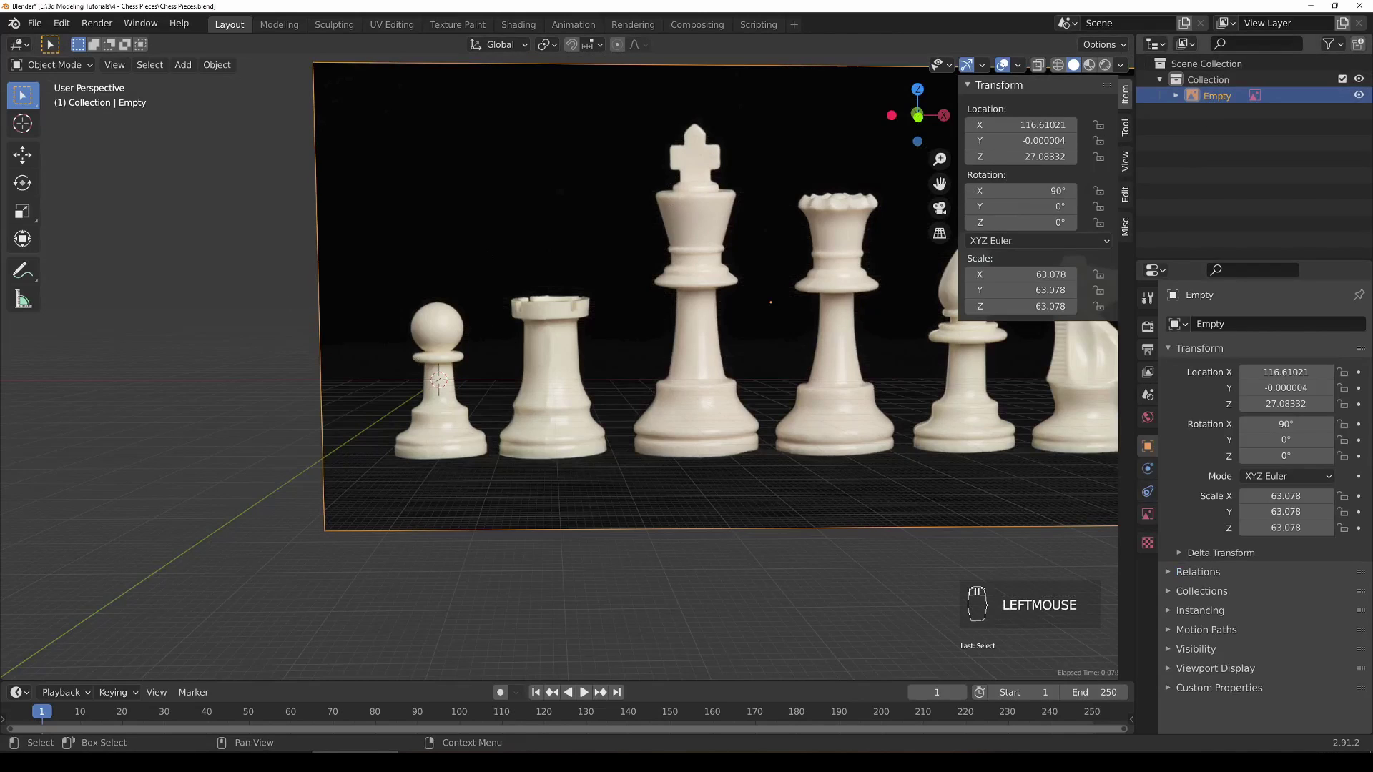
double_click(1218, 100)
type("Refre")
key("BackSpace")
key("BackSpace")
type("ere")
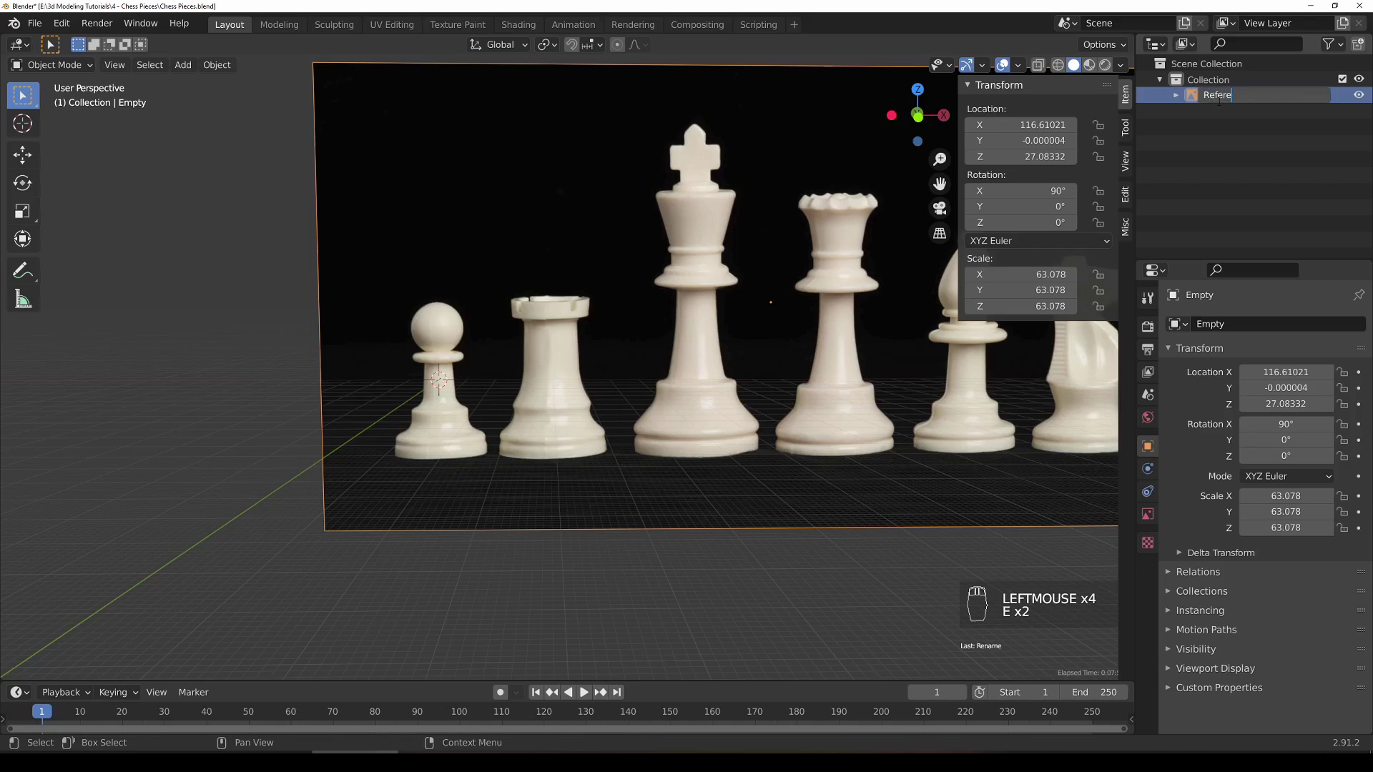
type("nce Image")
key("Return")
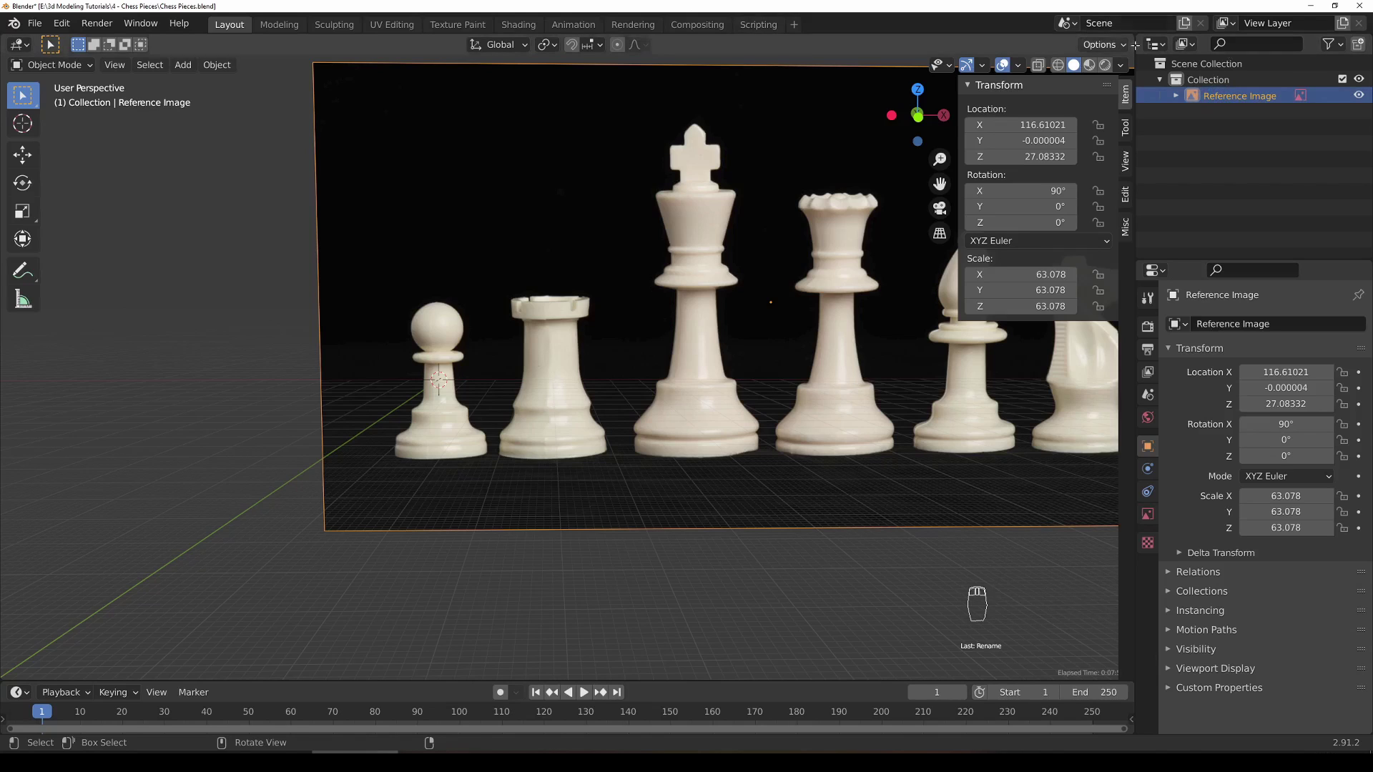
Step: Create a new collection named "Pawn" directly under the Scene Collection and save the file
left_click(1193, 65)
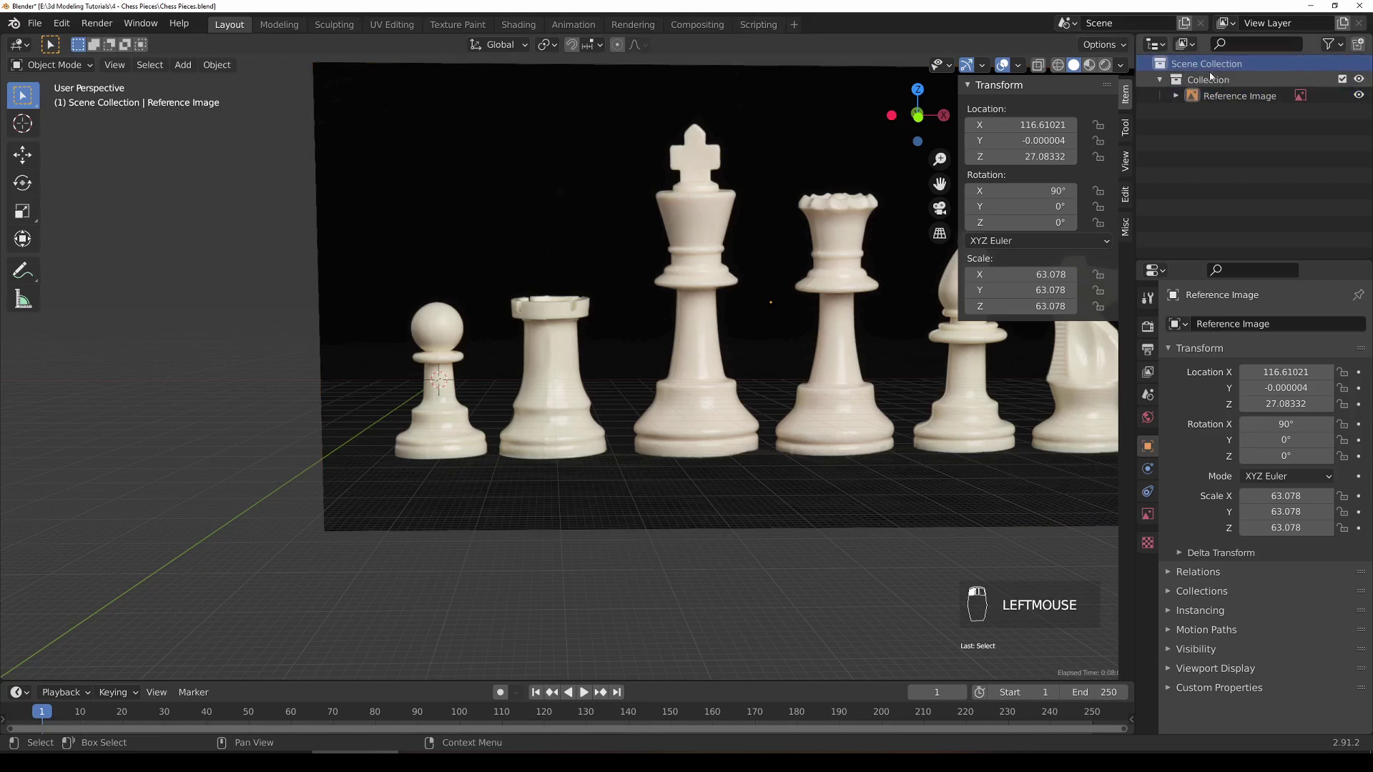
right_click(1203, 67)
left_click(1184, 72)
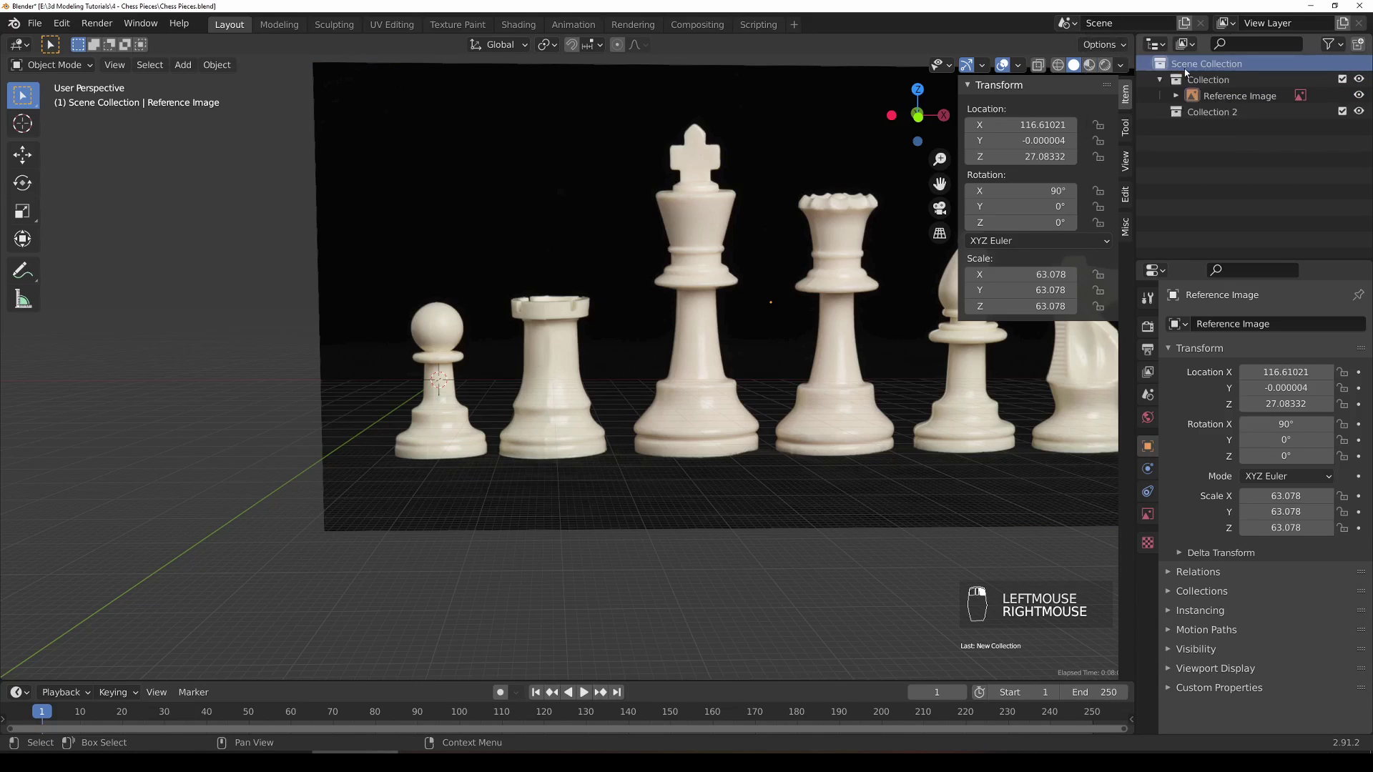
double_click(1208, 111)
type("Pawn")
key("Return")
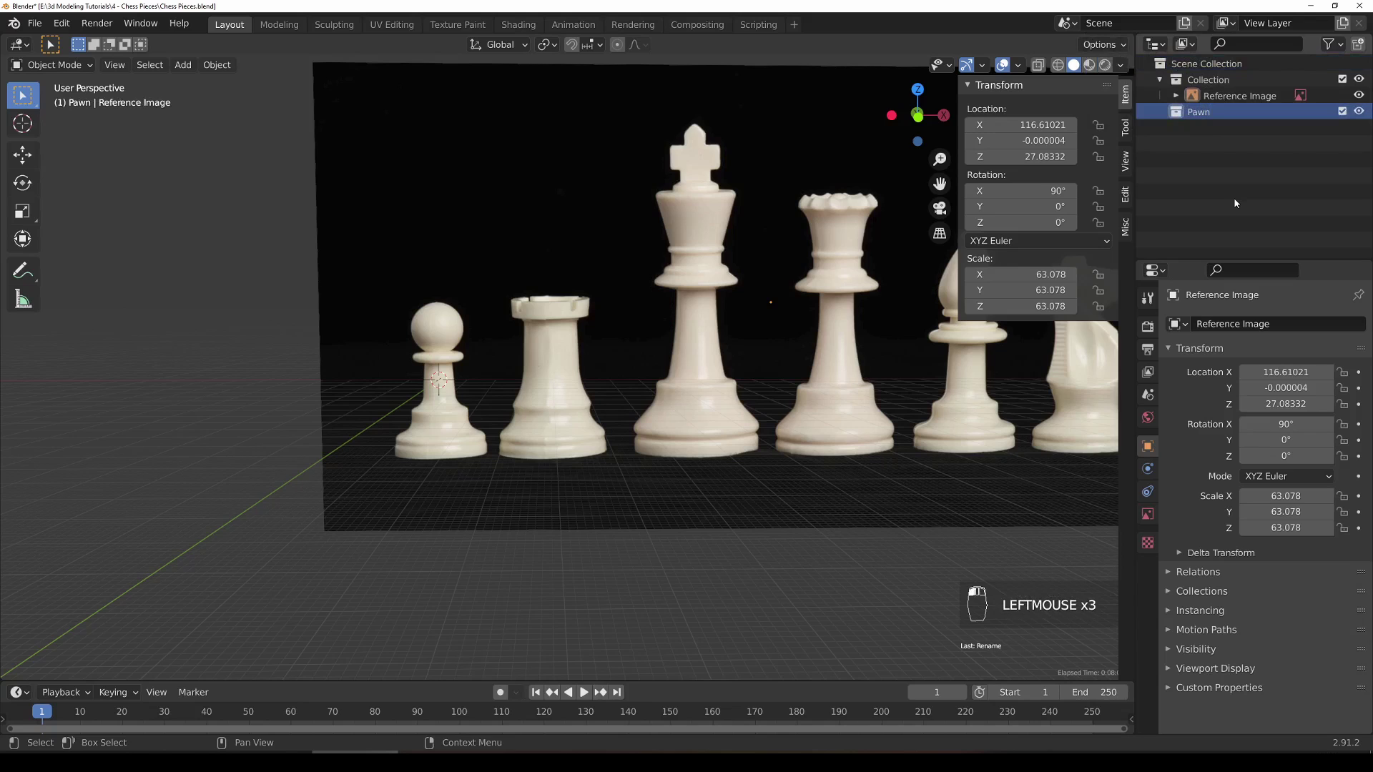
middle_click_drag(817, 253, 704, 357)
key("ctrl+s")
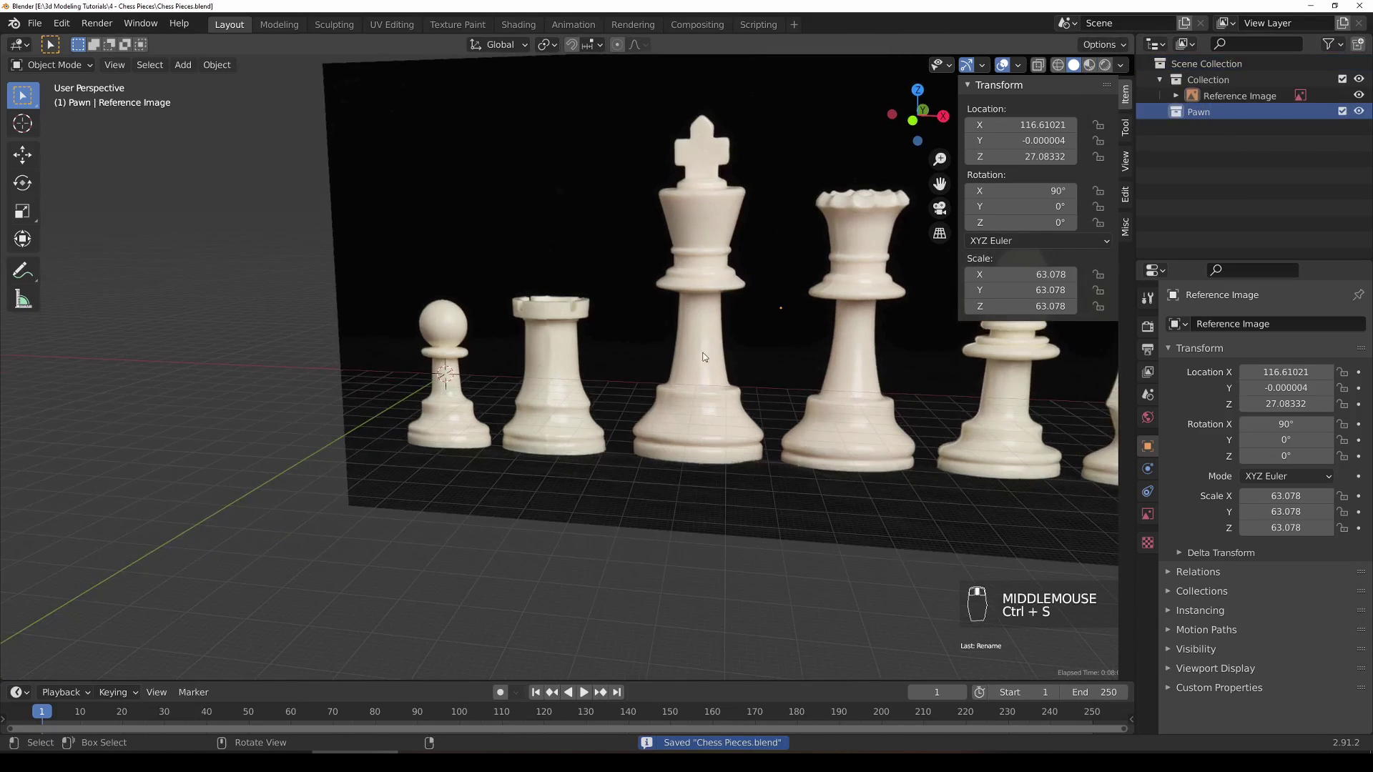
Step: In front orthographic view, add a mesh cylinder to the Pawn collection
key("KP_1")
key("KP_2")
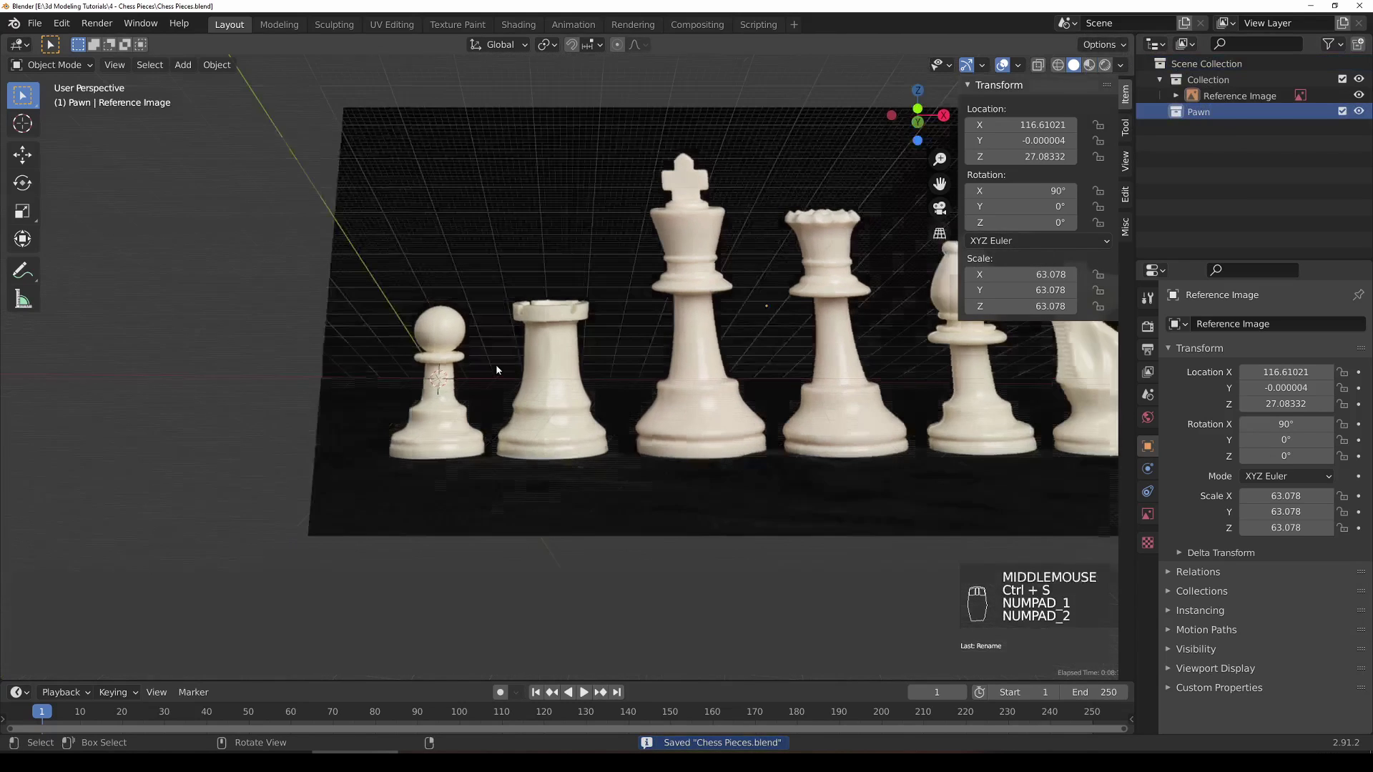
key("KP_1")
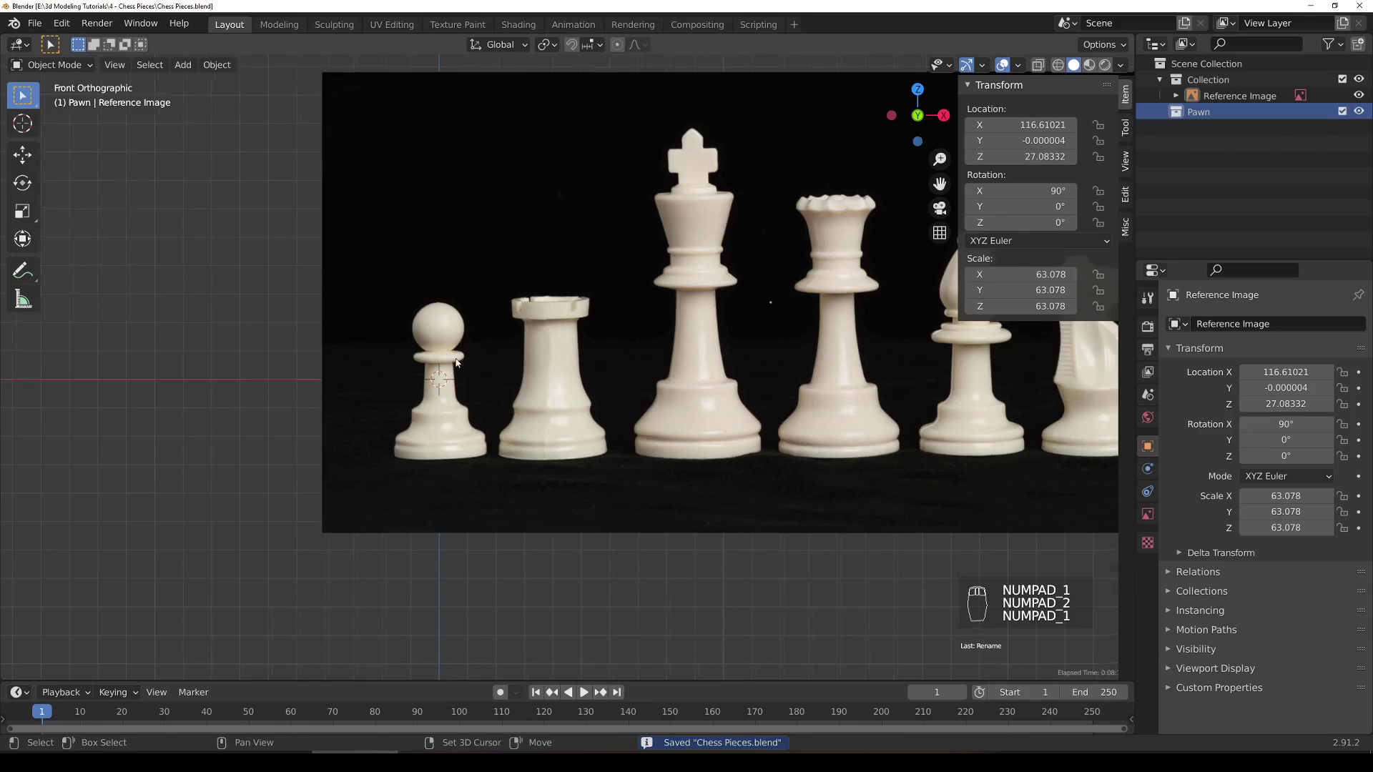
middle_click_drag(496, 364, 555, 350, "shift")
left_click(183, 65)
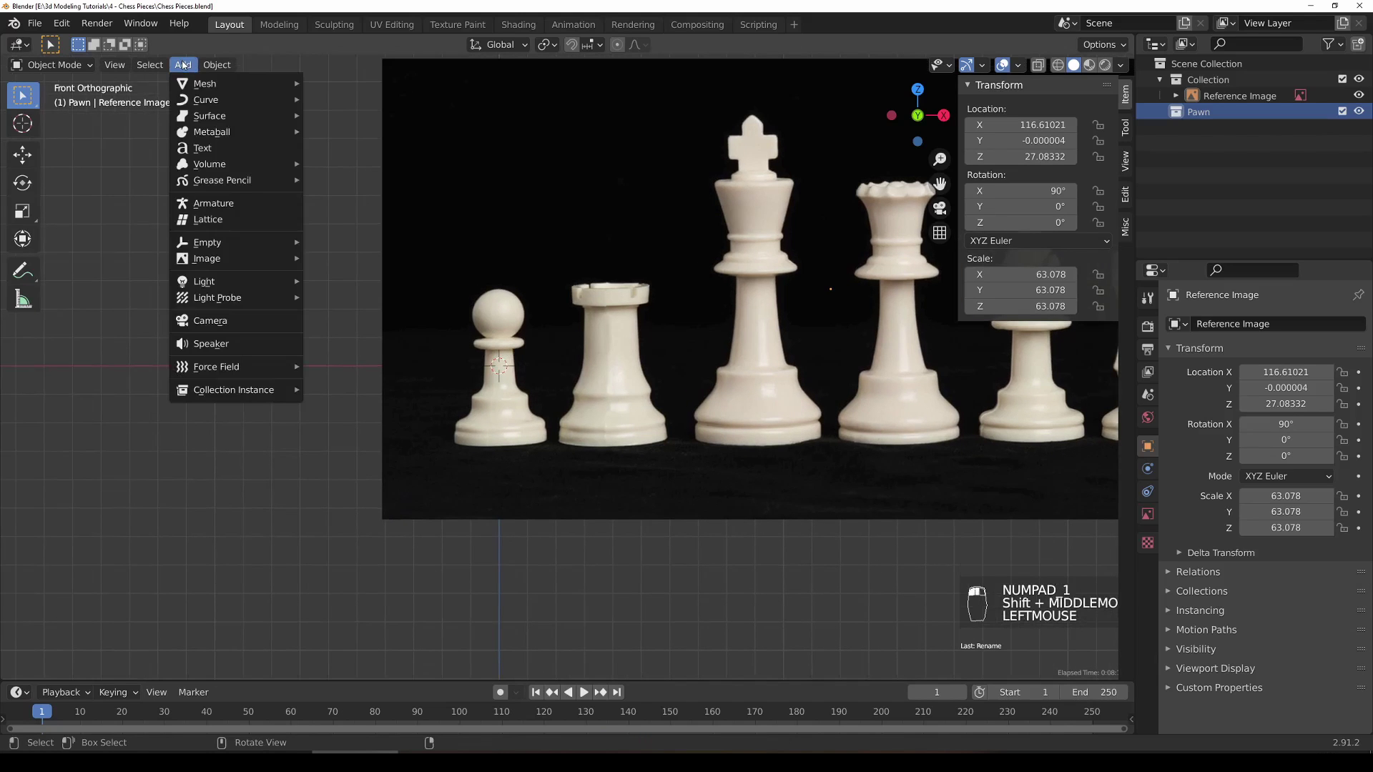
left_click(217, 64)
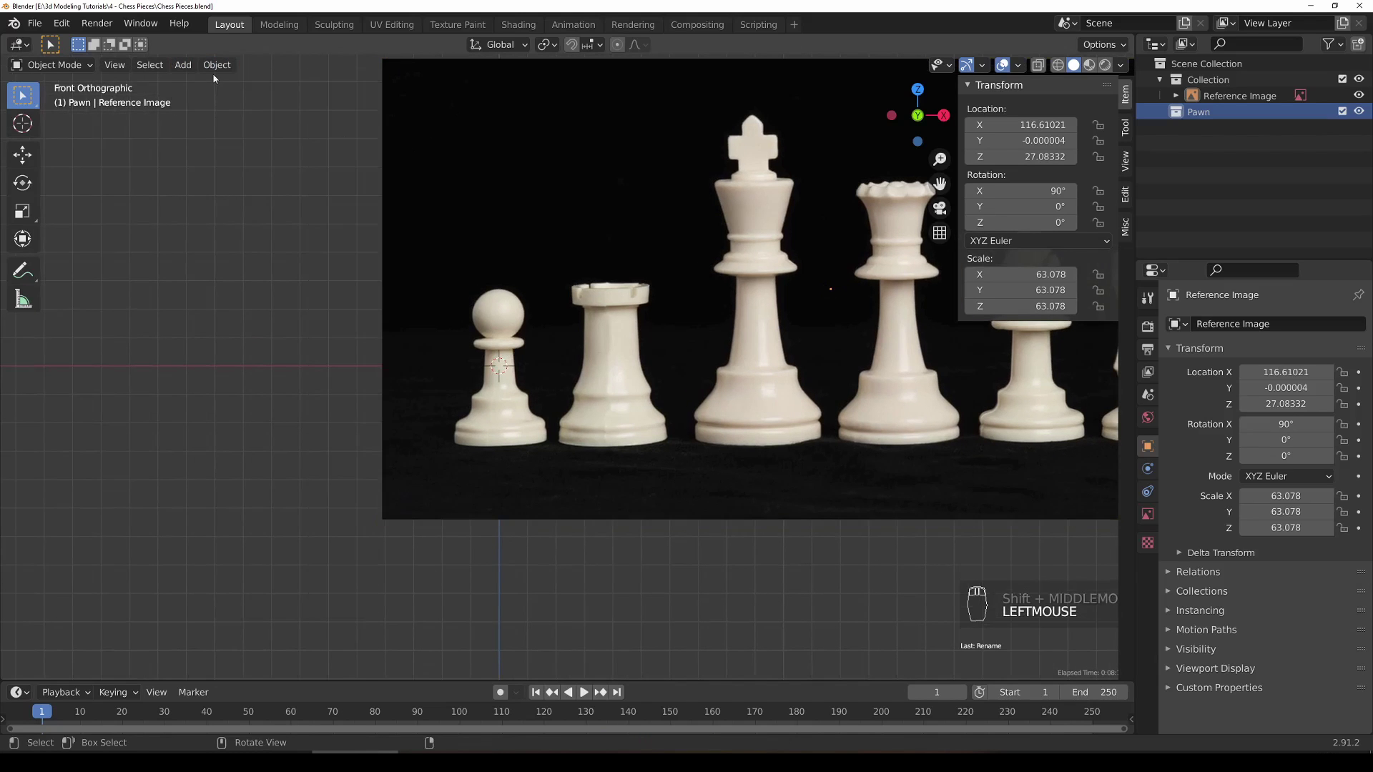
left_click(194, 66)
mouse_move(215, 84)
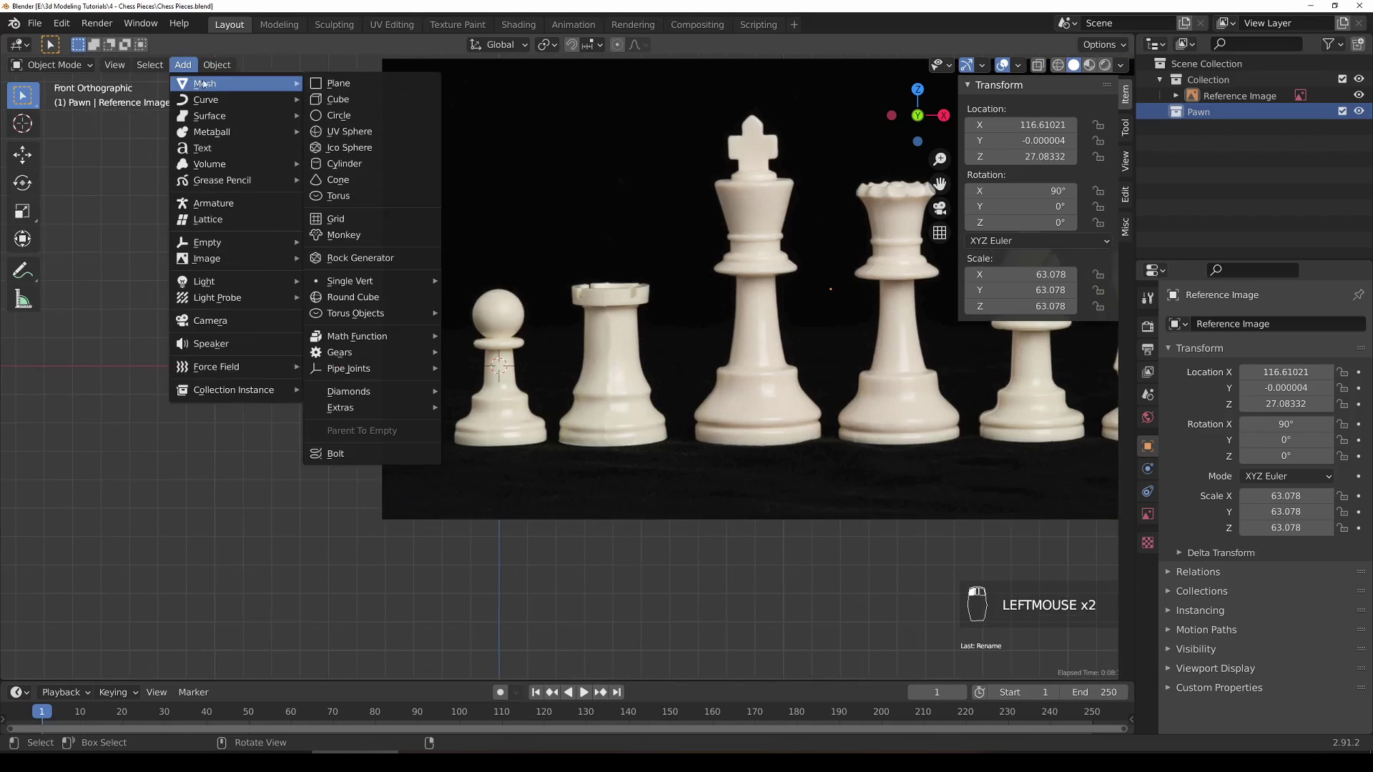
left_click(348, 172)
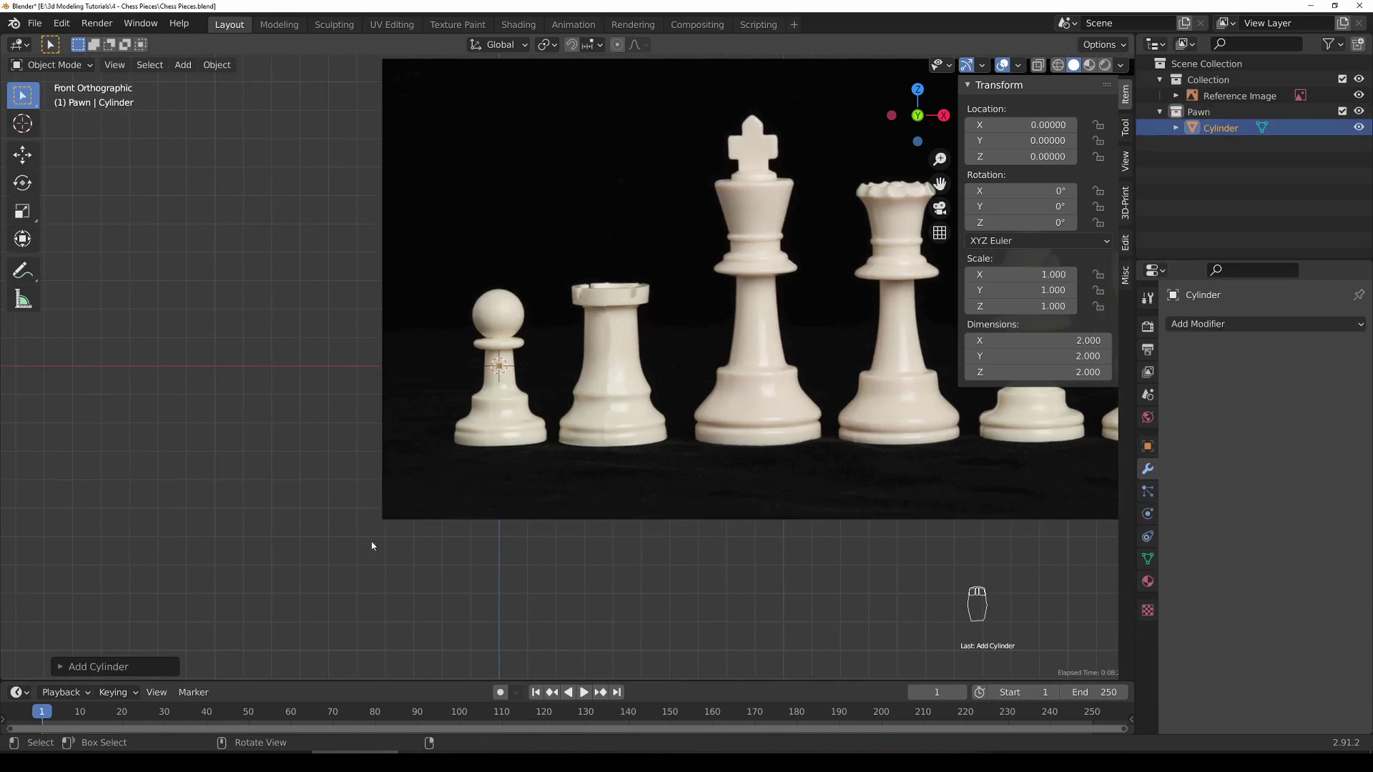
Step: Set the new cylinder to 16 vertices, a radius of 13 and a depth of 4
left_click(69, 667)
left_click(205, 473)
type("16")
left_click(192, 489)
key("BackSpace")
key("BackSpace")
key("BackSpace")
type("13")
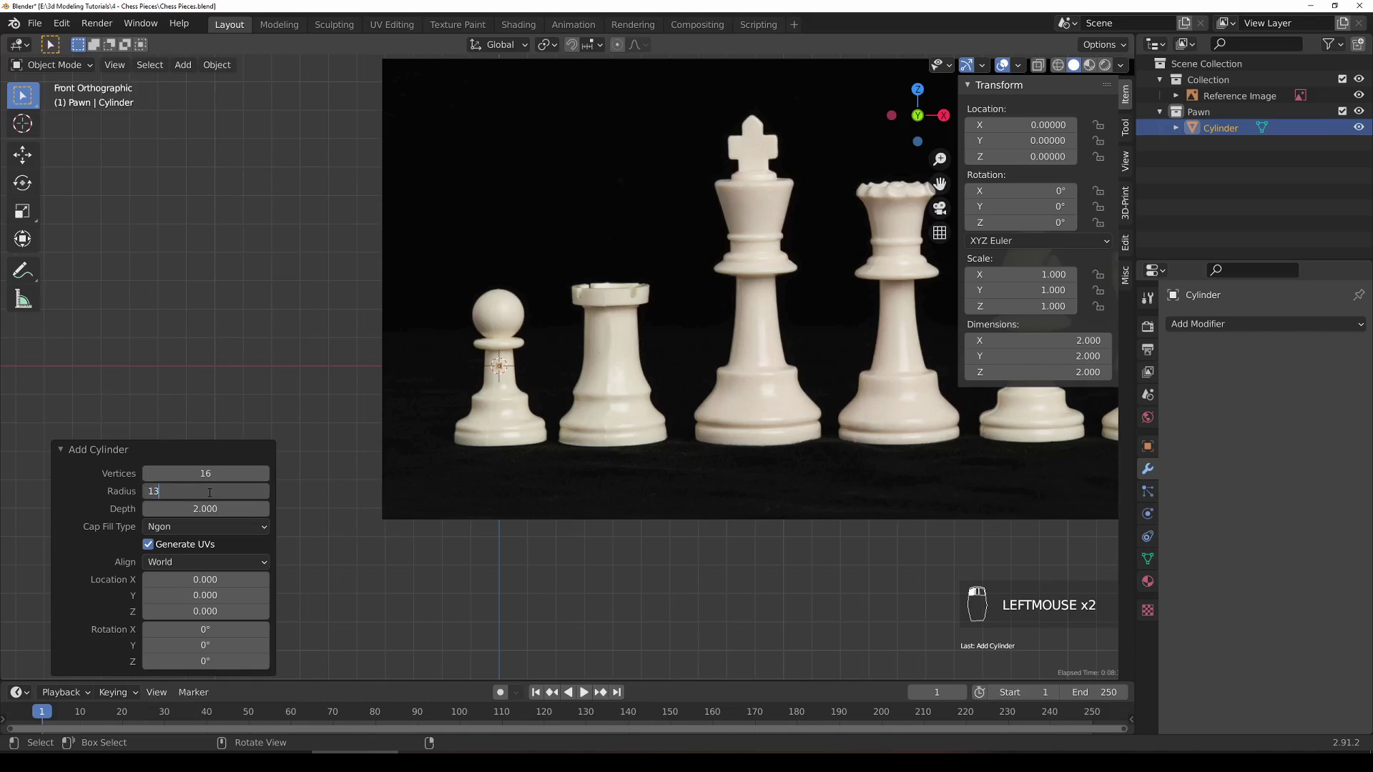
key("Return")
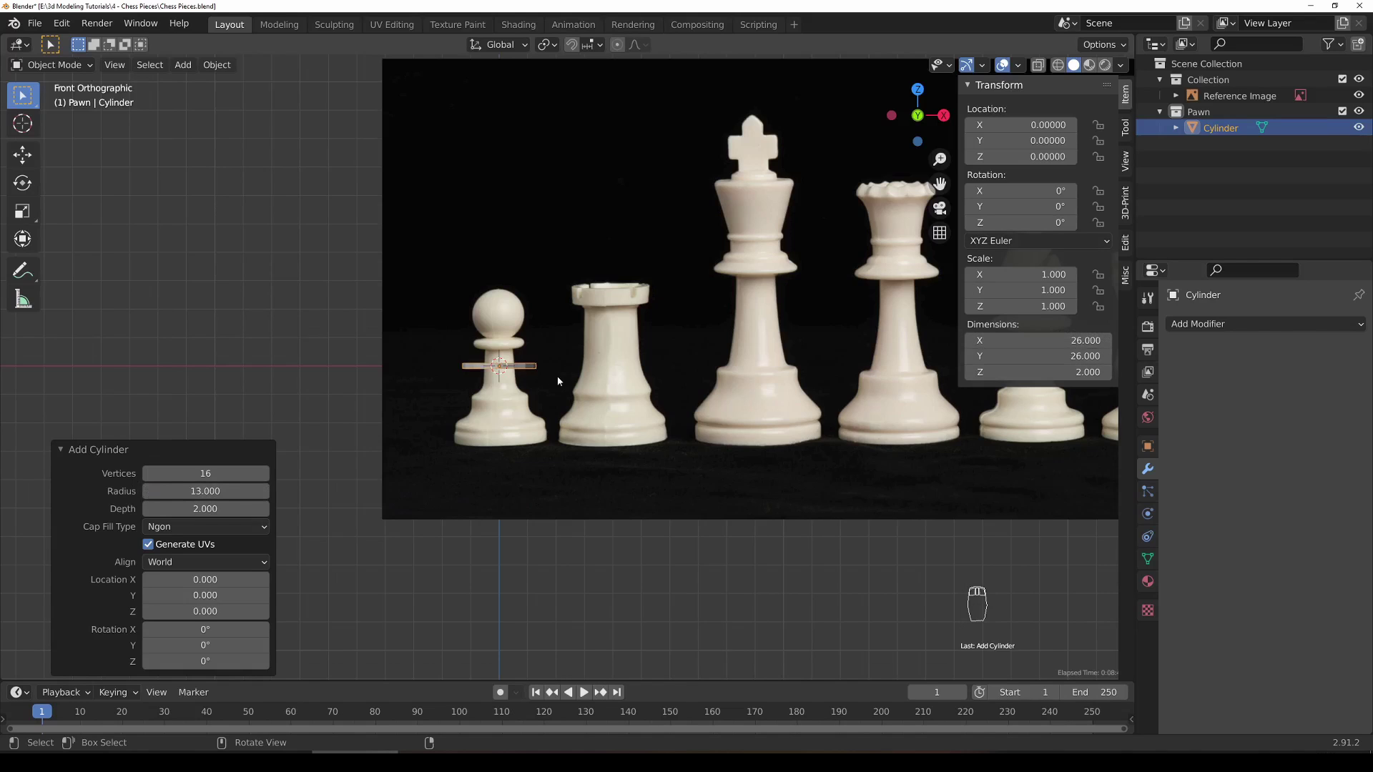
left_click(186, 508)
type("4")
key("Return")
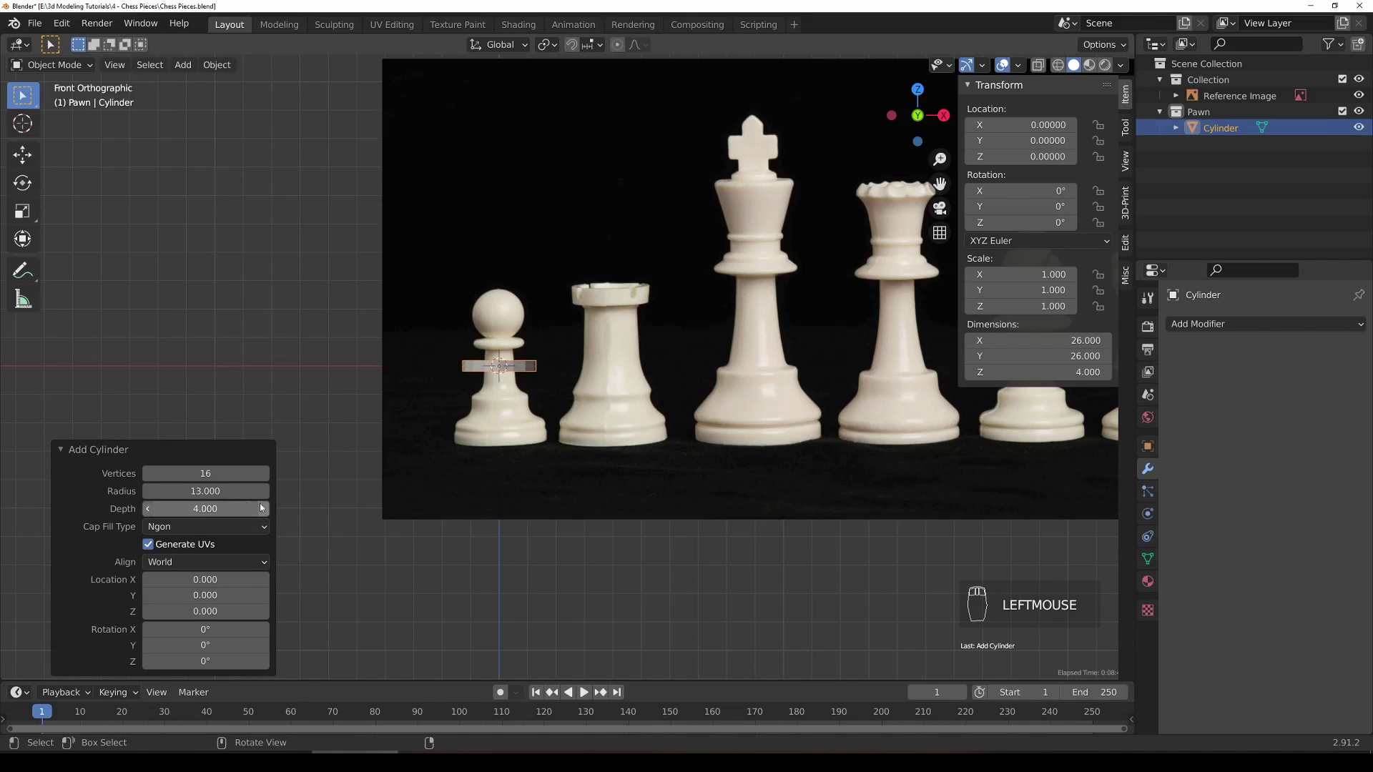
Step: Move the cylinder down along Z to about -25.4, onto the base of the reference pawn
scroll(580, 383, "up", 1)
scroll(581, 383, "up", 2)
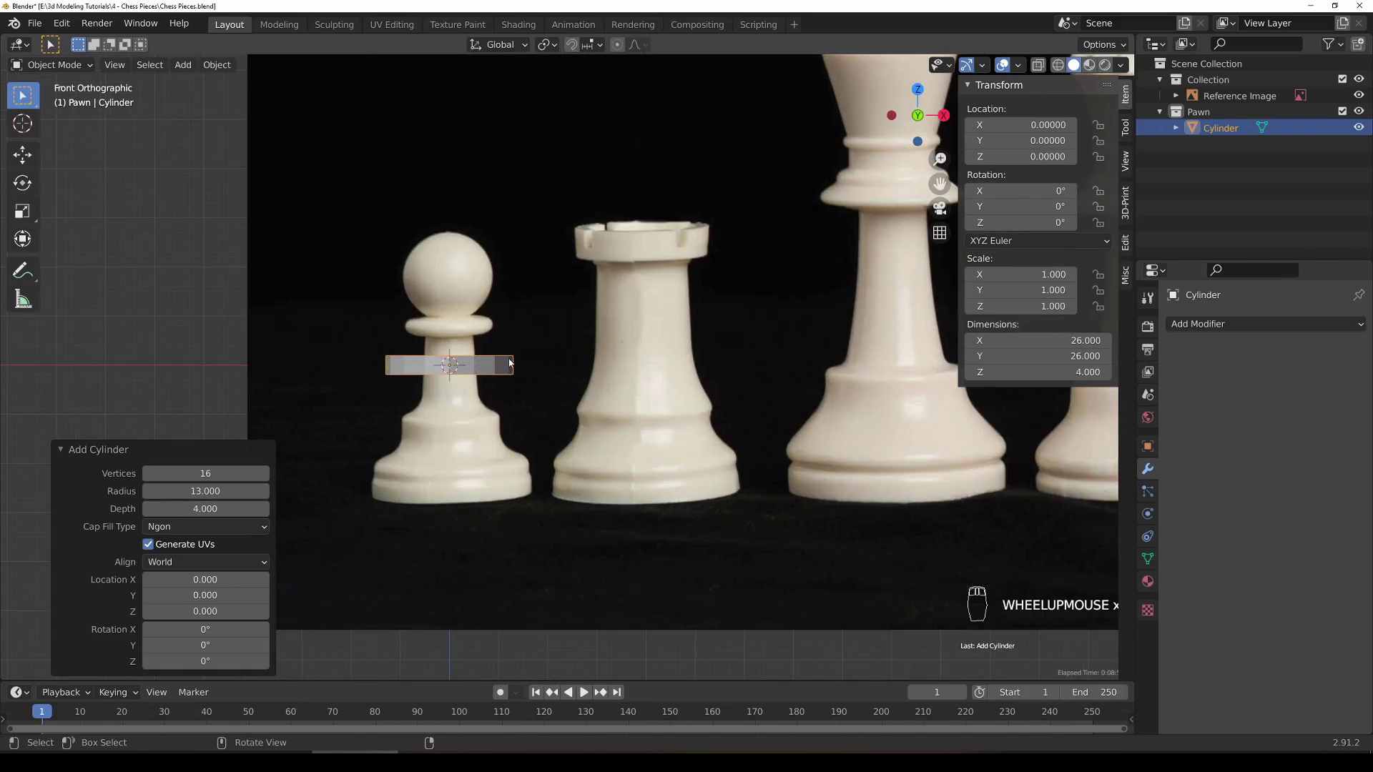
key("g")
key("z")
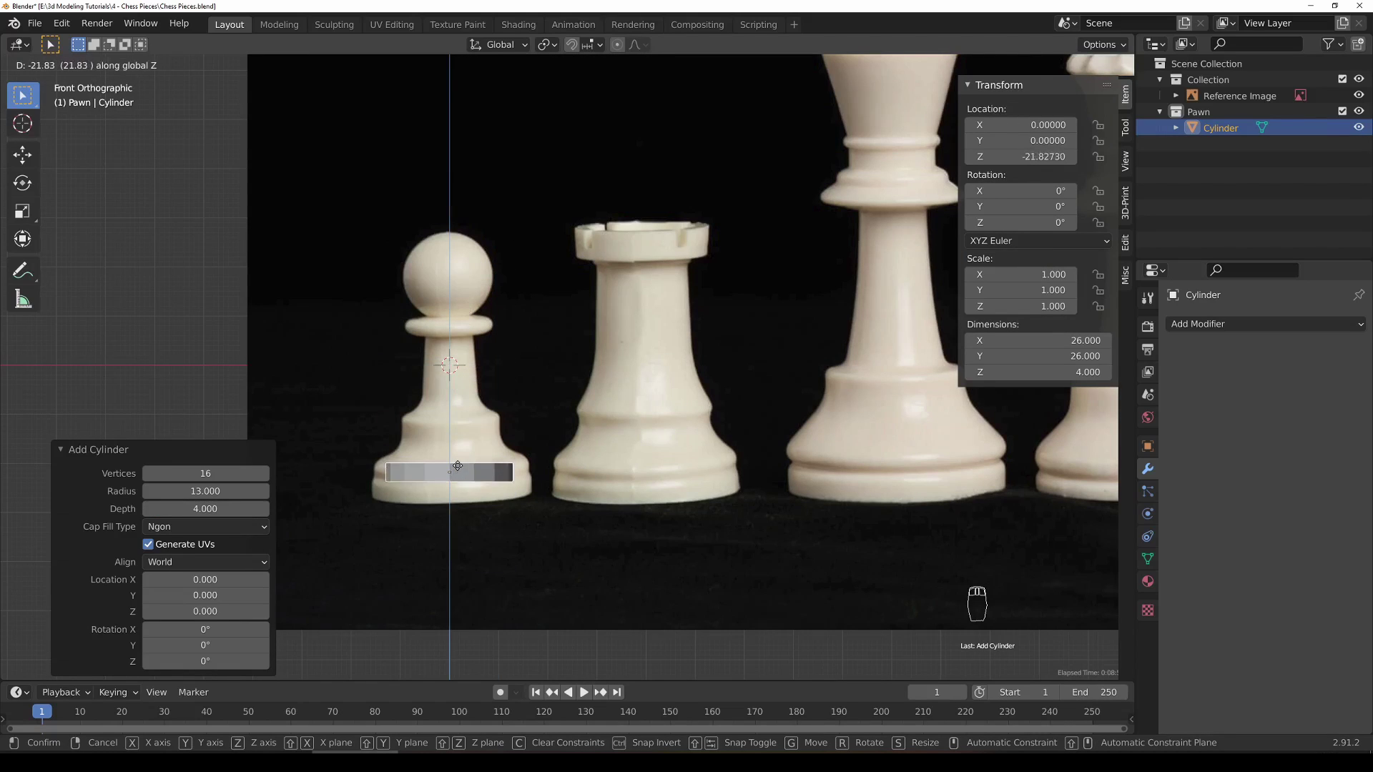
left_click(460, 487)
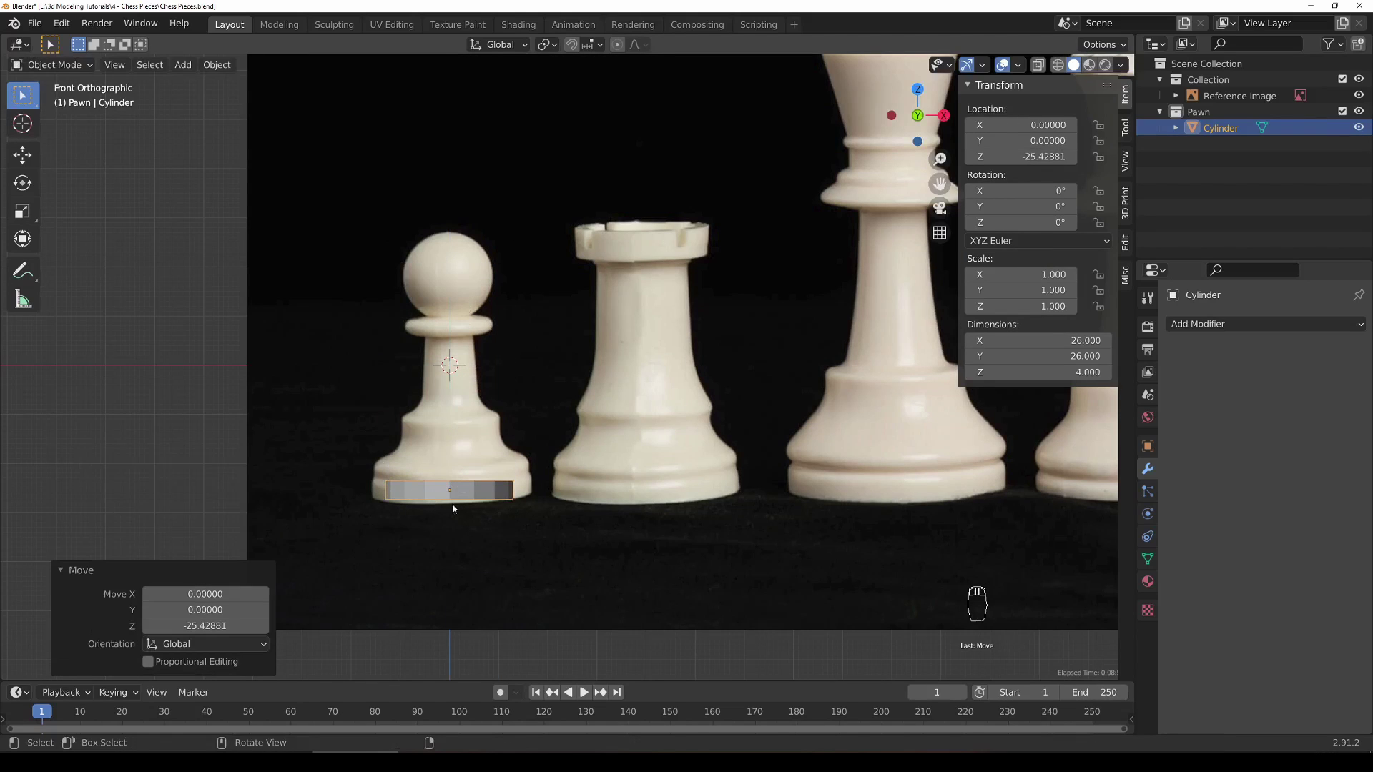
Step: Scale the cylinder uniformly by about 1.238 to match the pawn's base width, and save the file
key("s")
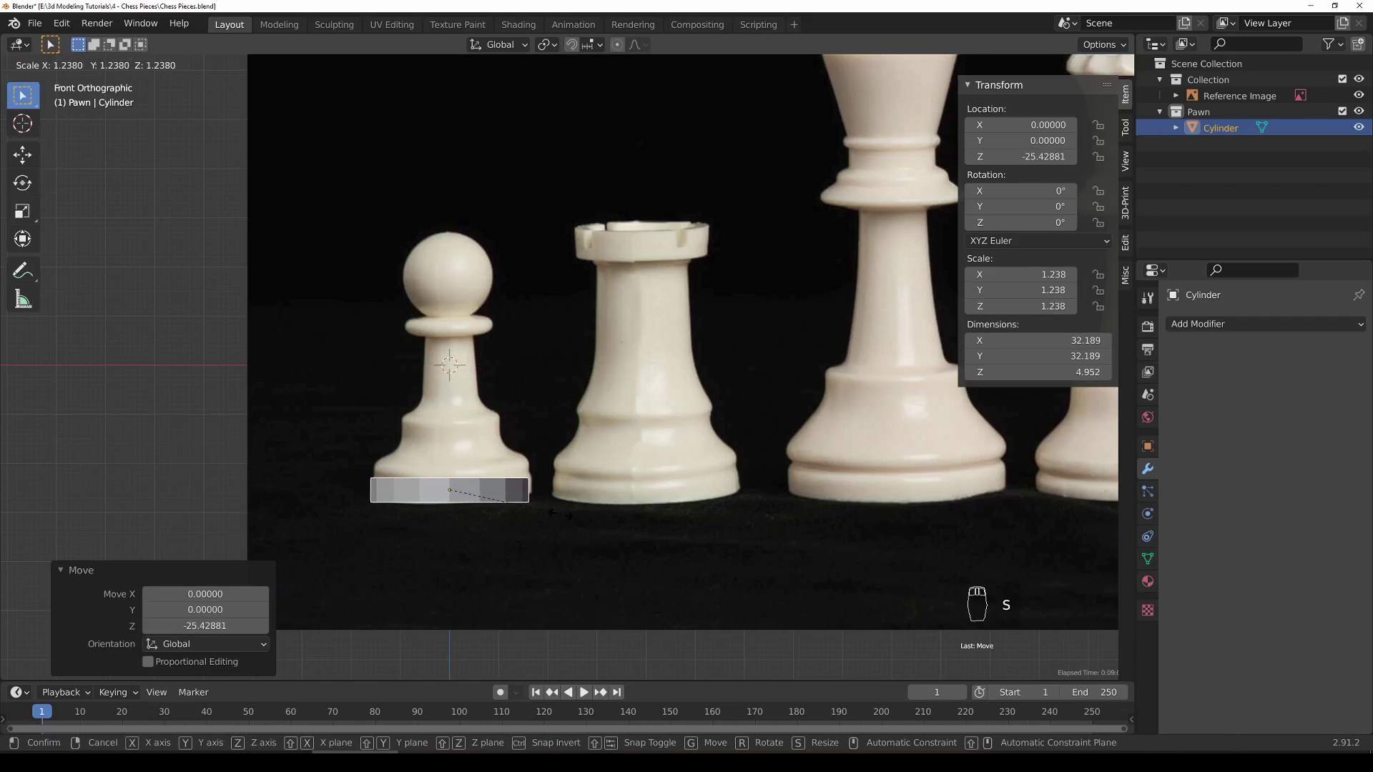
left_click(552, 511)
key("ctrl+s")
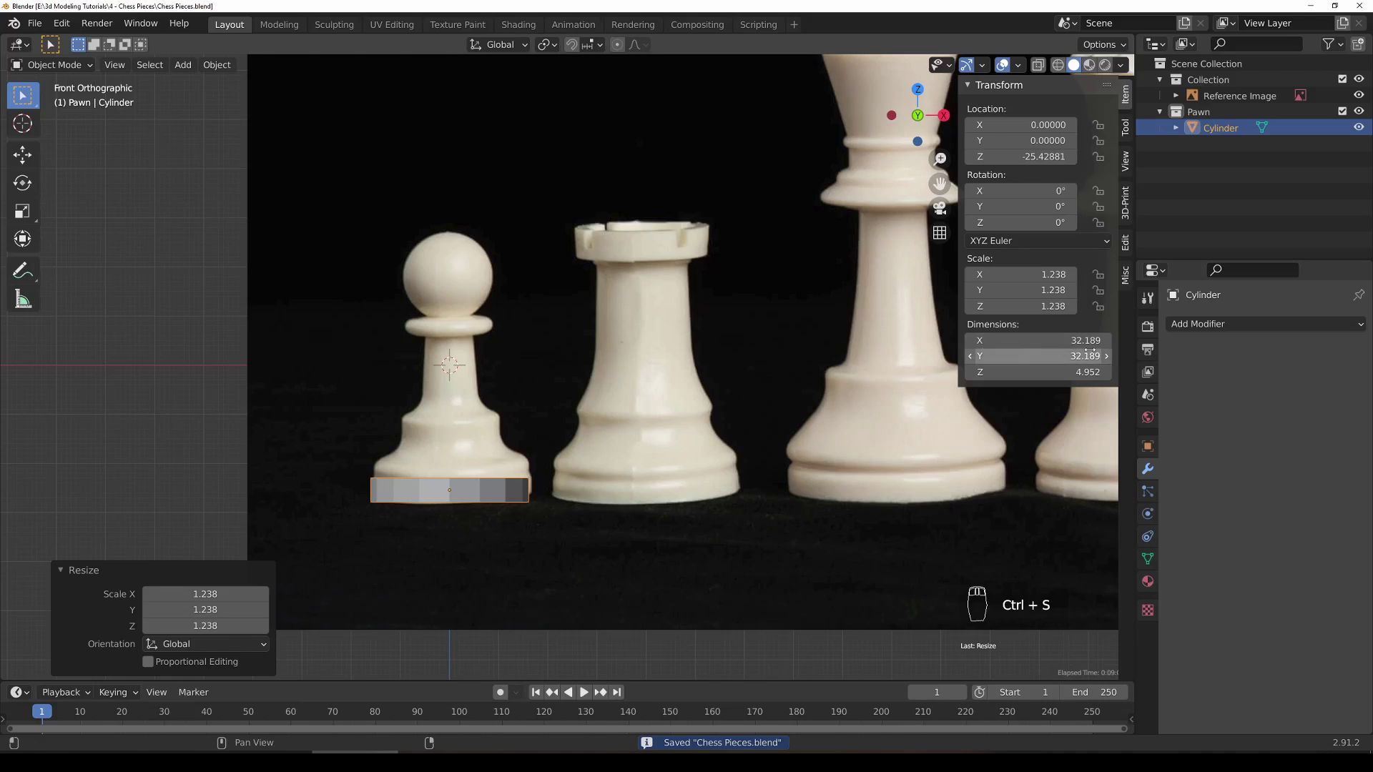
Step: Enter Edit Mode on the cylinder and add a Subdivision Surface modifier to it
key("Tab")
middle_click_drag(457, 446, 551, 549)
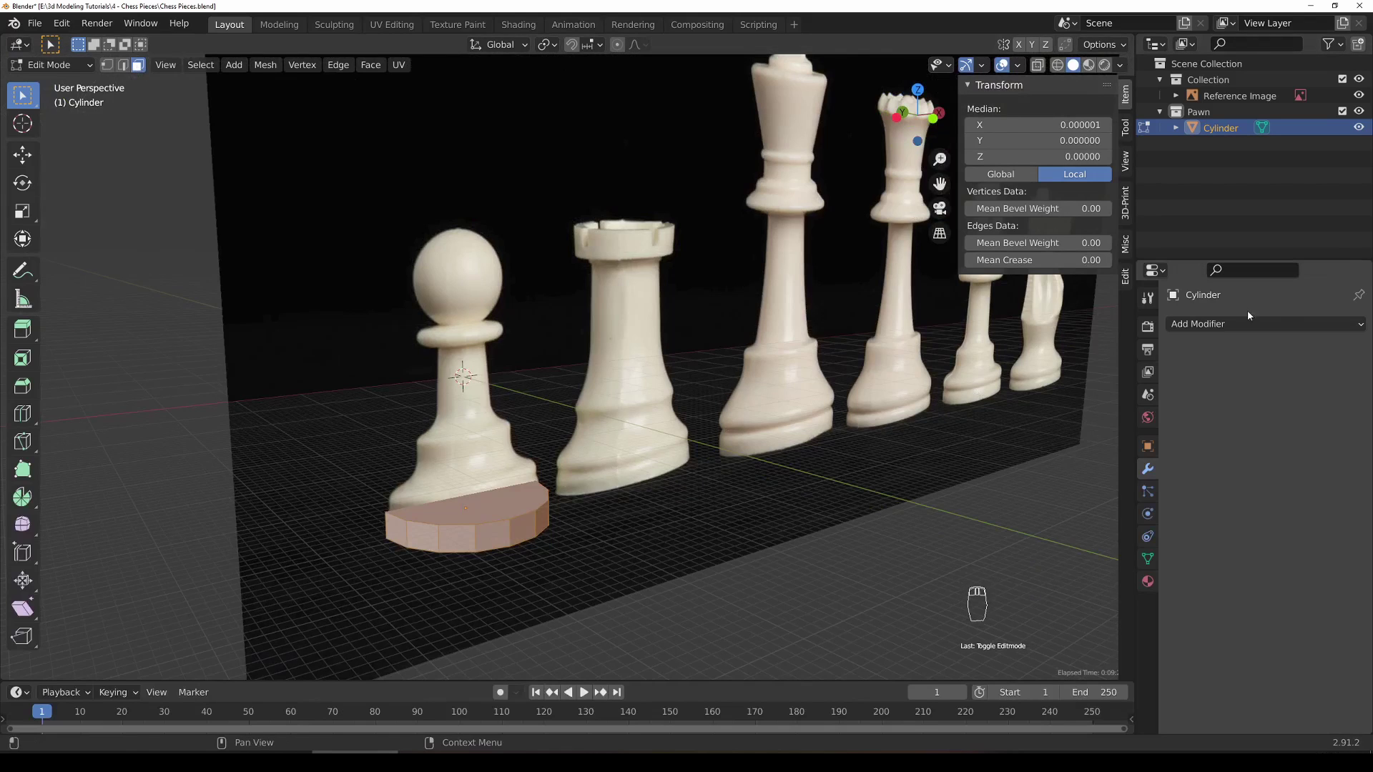
left_click(1147, 446)
left_click(1147, 446)
left_click(1147, 469)
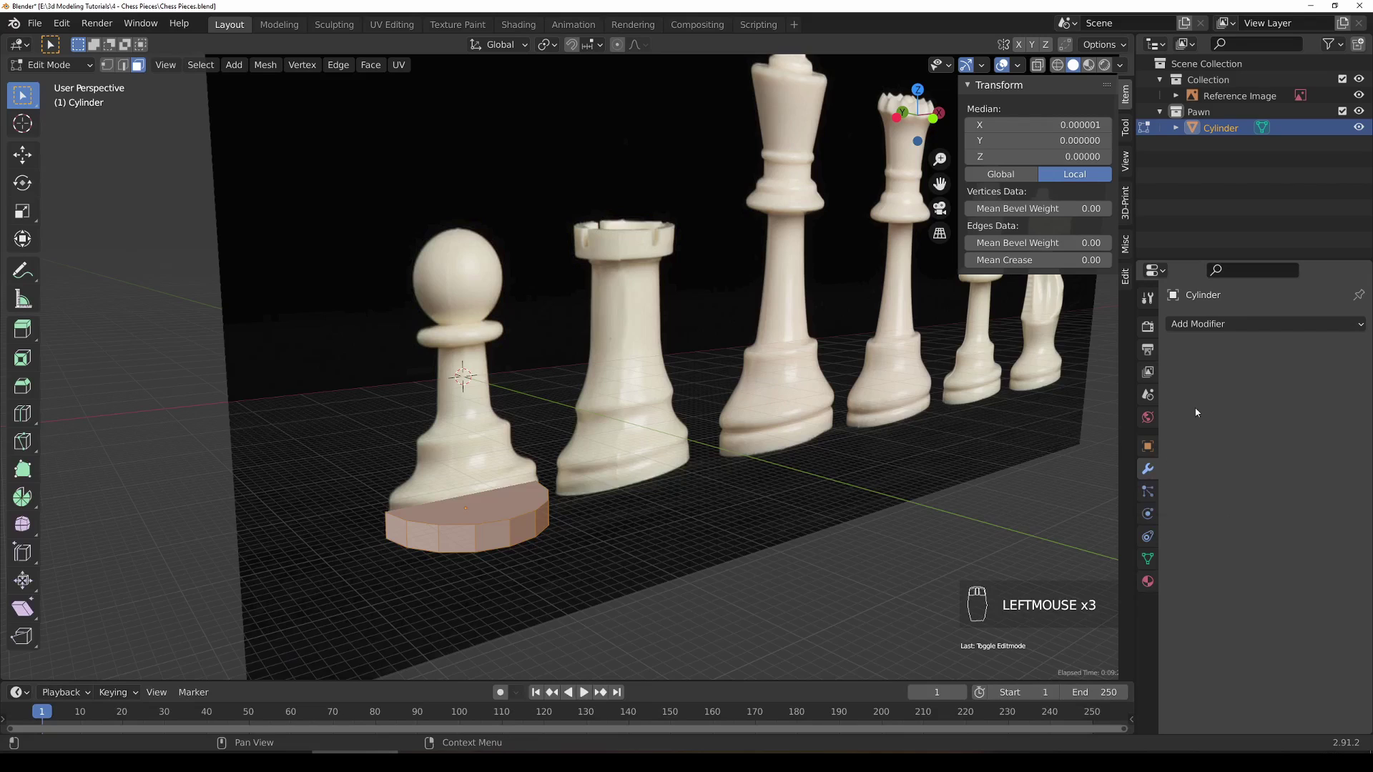
left_click(1236, 324)
left_click(1073, 599)
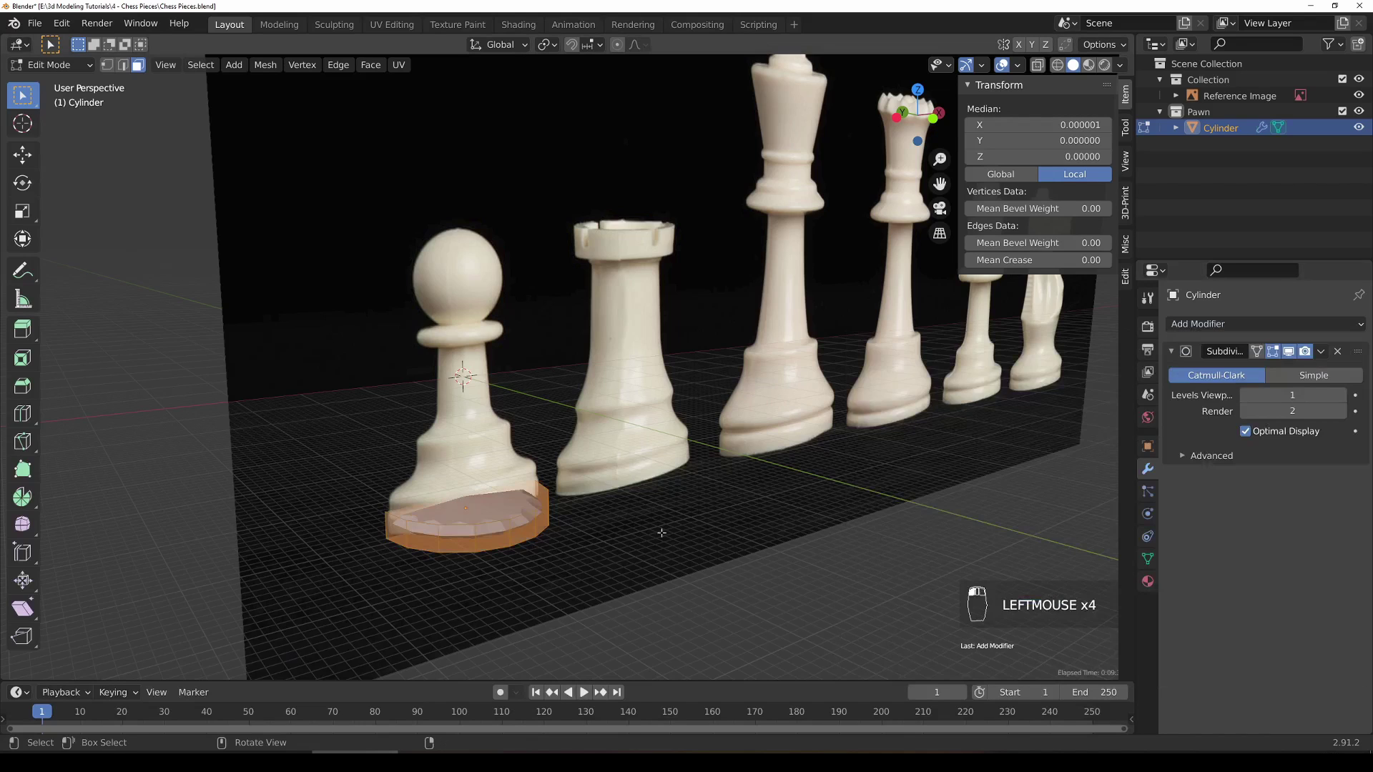
Step: In edge select mode, select the cylinder's bottom edge loop and set its Mean Crease to 1.00
scroll(527, 541, "up", 3)
middle_click_drag(527, 542, 478, 231, "shift")
scroll(601, 272, "up", 2)
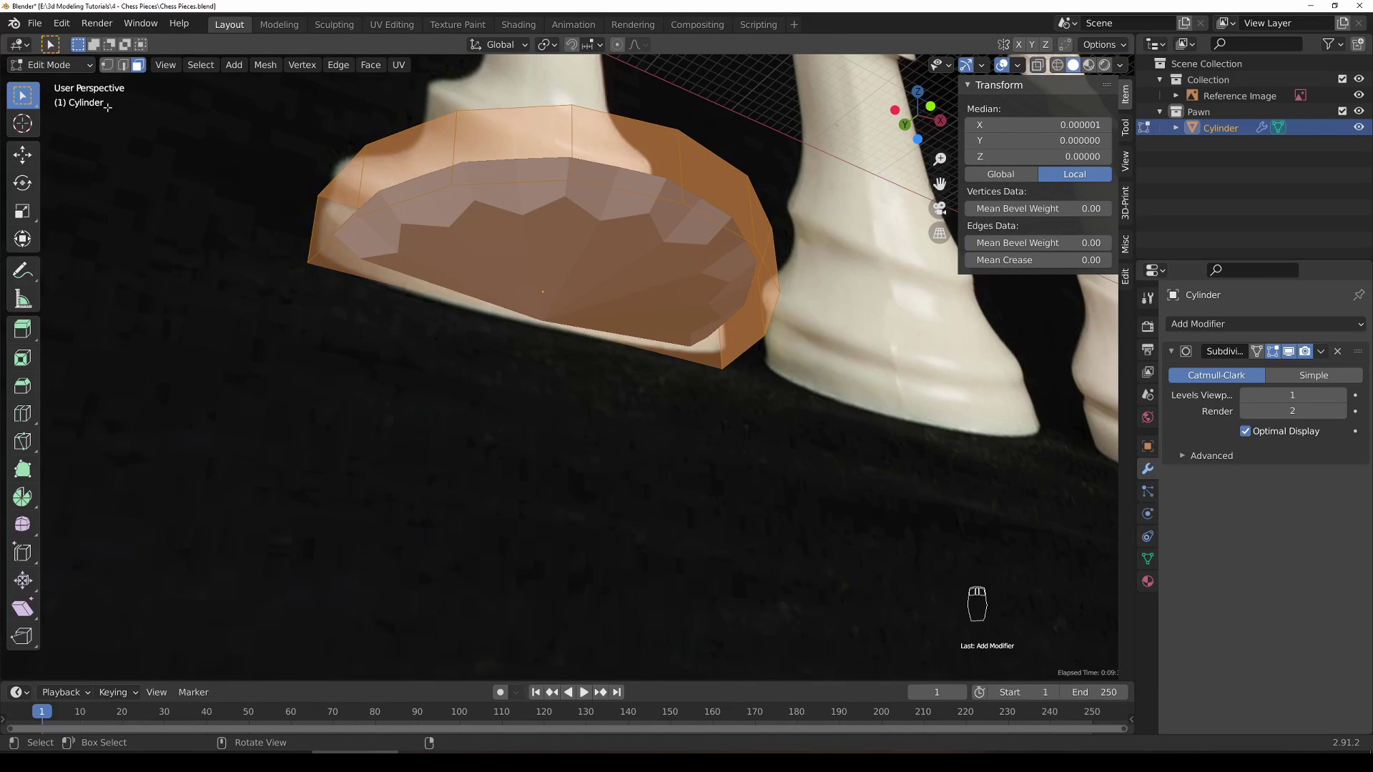
left_click(125, 66)
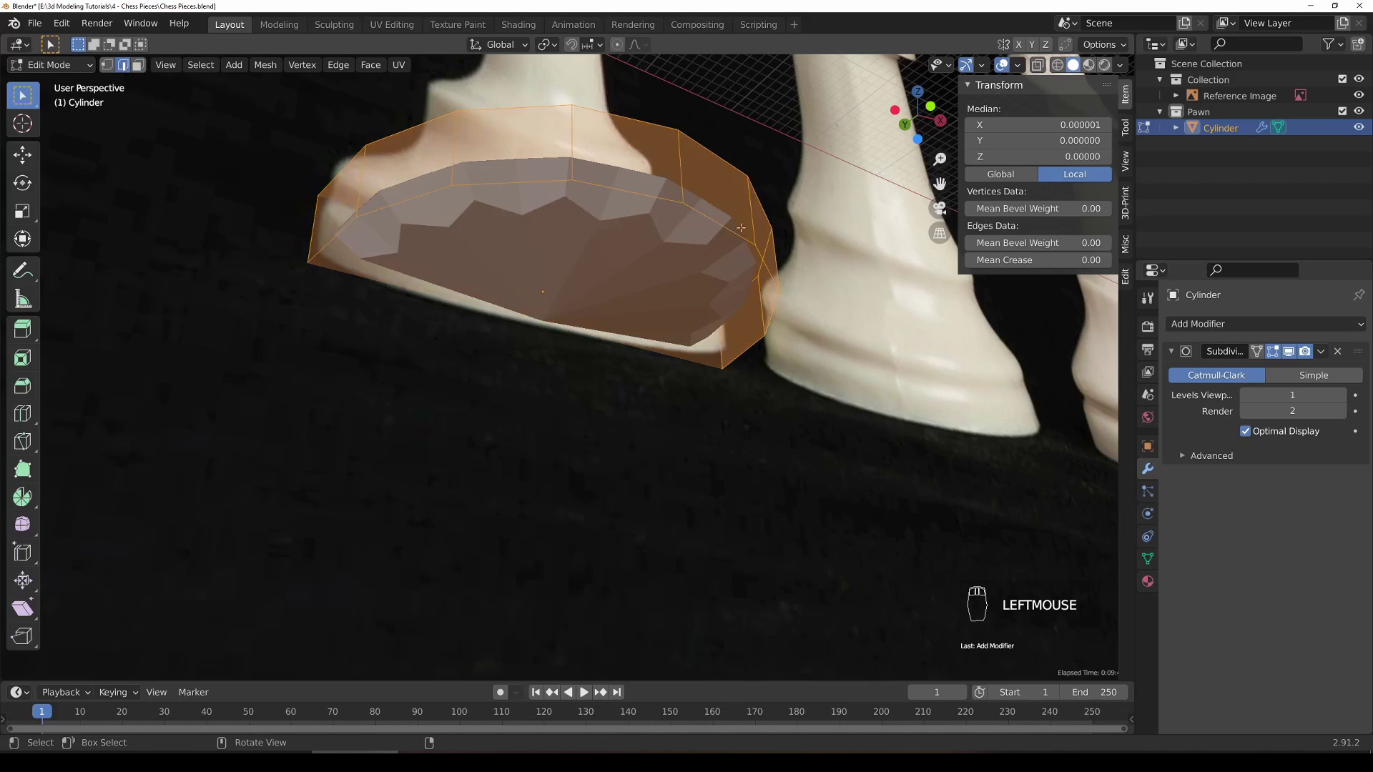
left_click(608, 185)
left_click(511, 180, "shift")
left_click(431, 223, "shift")
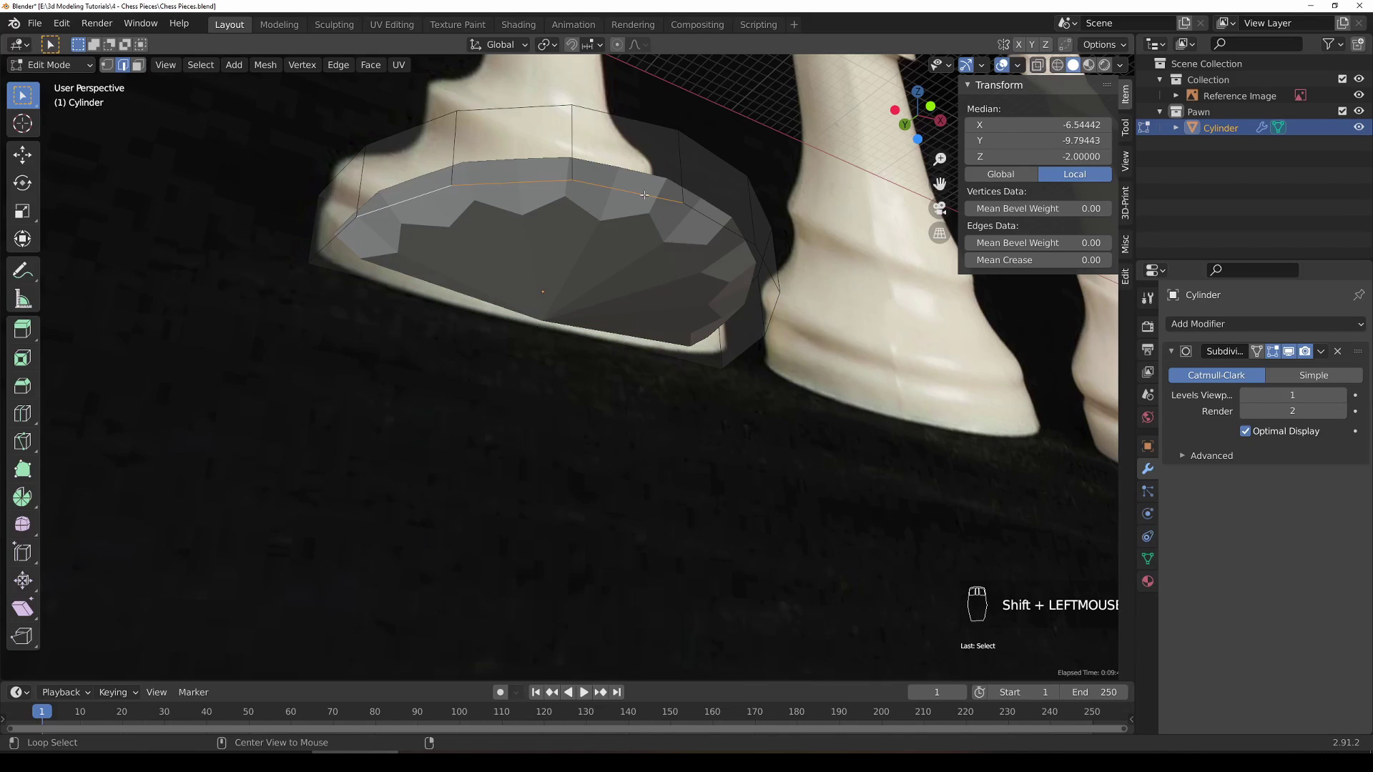
left_click(594, 228, "alt")
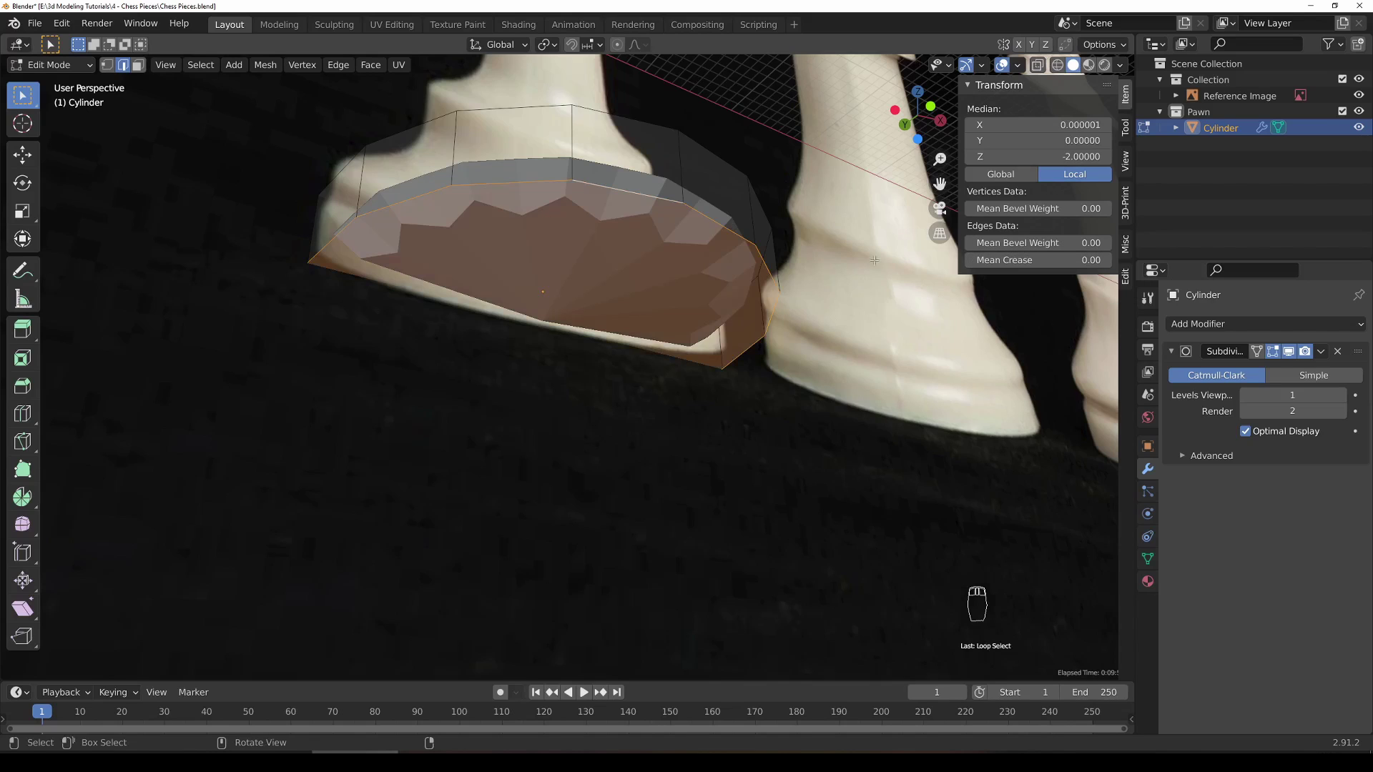
left_click(1127, 129)
left_click(1126, 94)
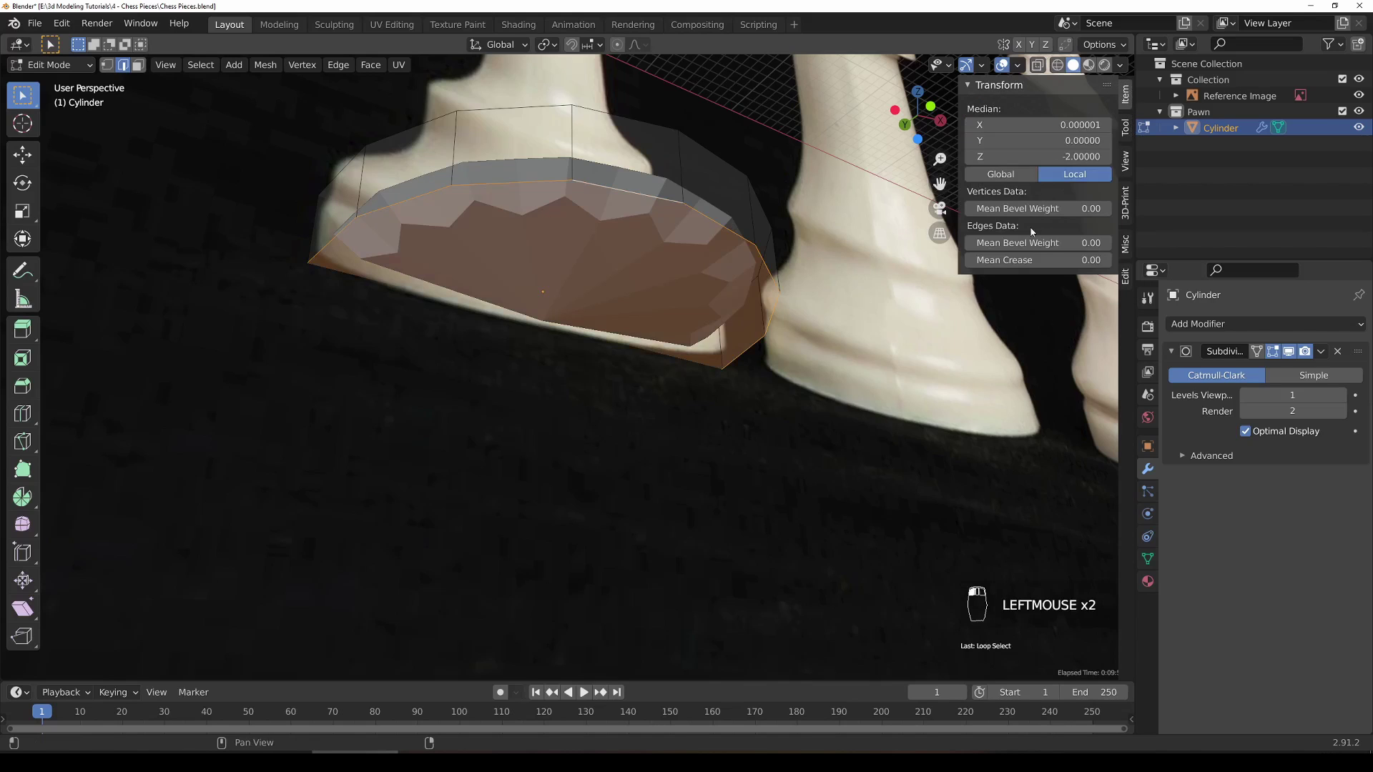
left_click_drag(1007, 261, 1101, 260)
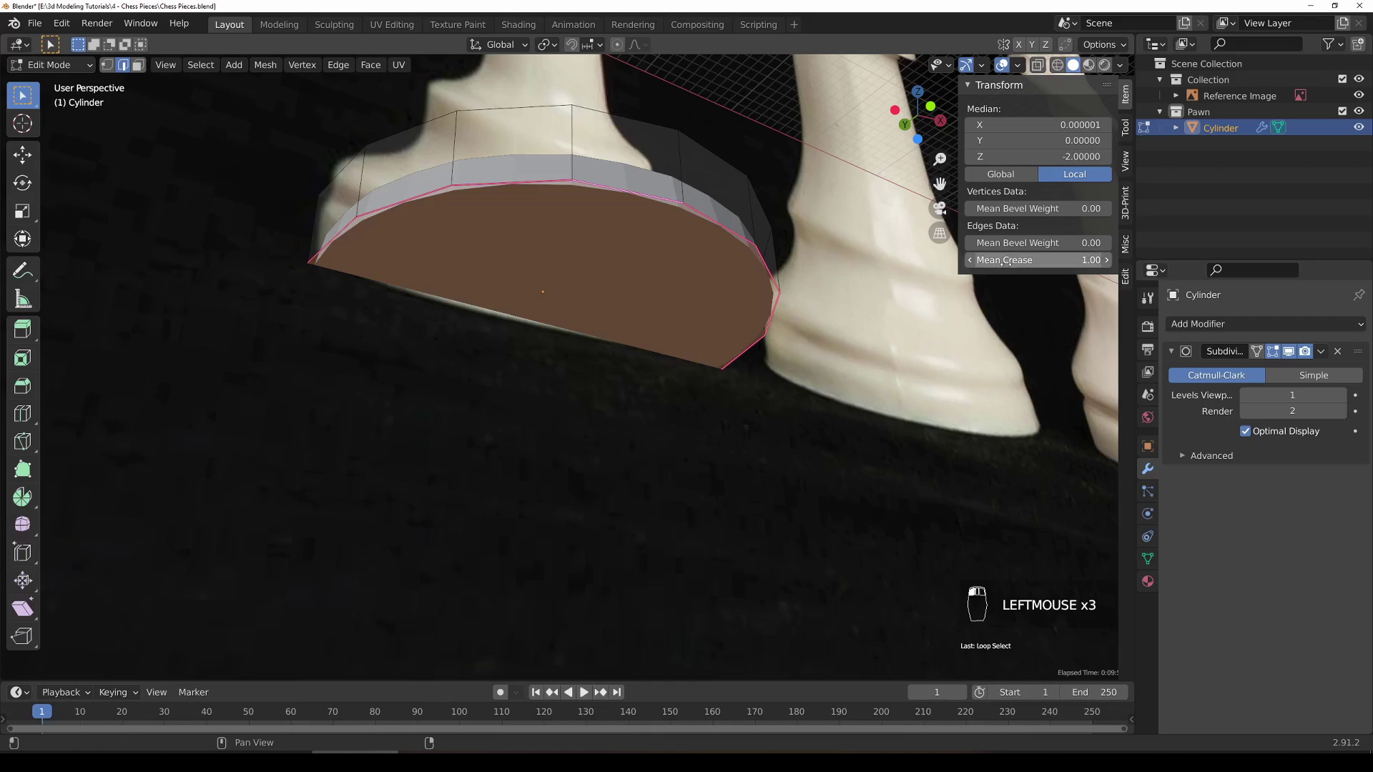
Step: Set the Subdivision modifier's viewport levels to 2 and save the file
middle_click_drag(232, 485, 856, 265)
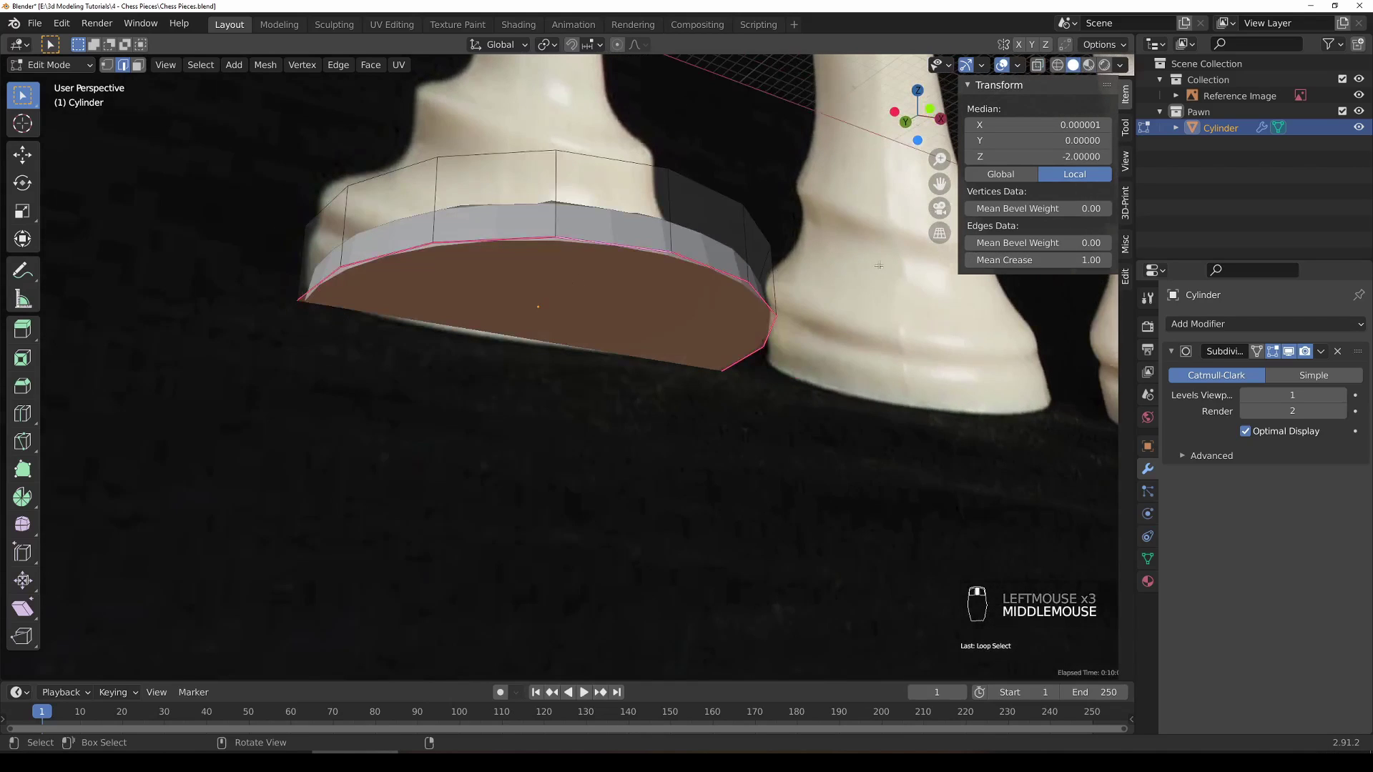
left_click_drag(1073, 260, 1101, 260)
middle_click_drag(682, 282, 688, 423)
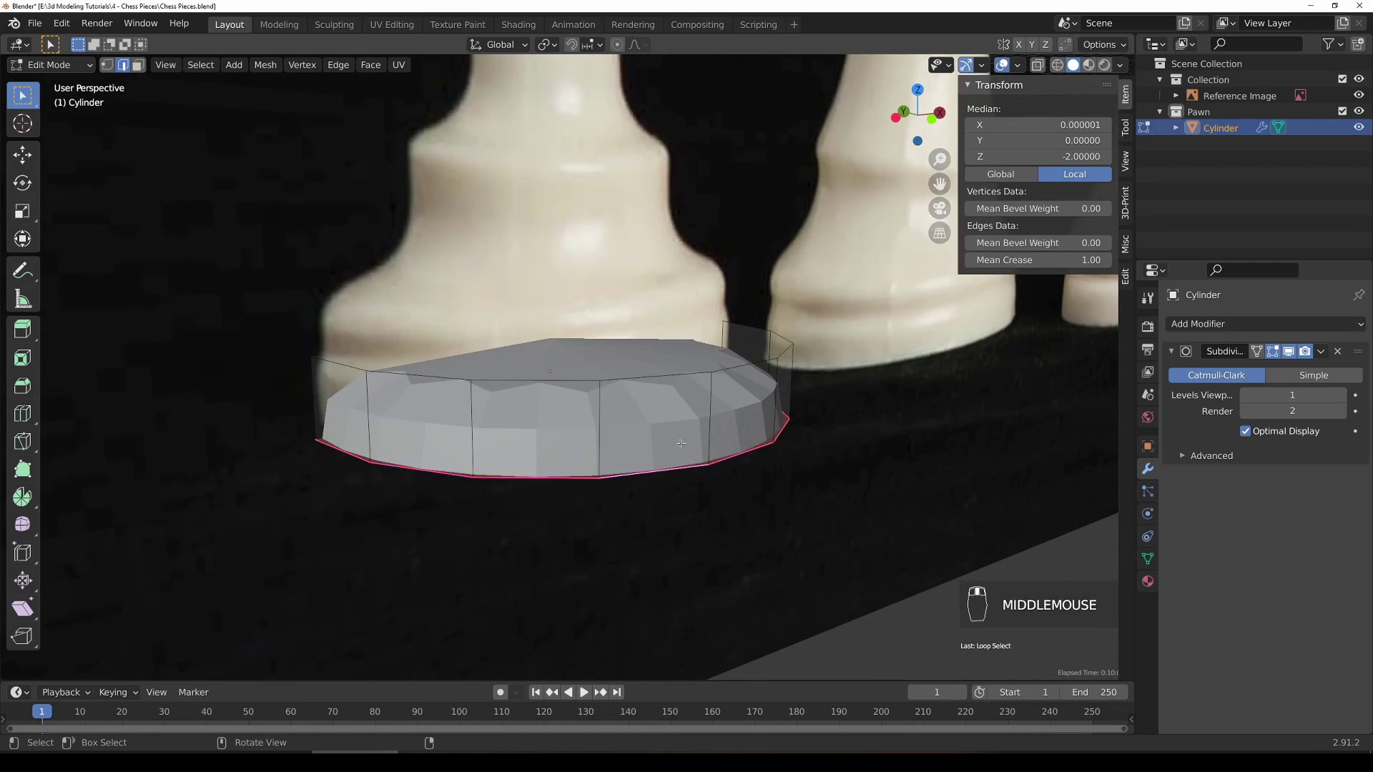
left_click(1343, 398)
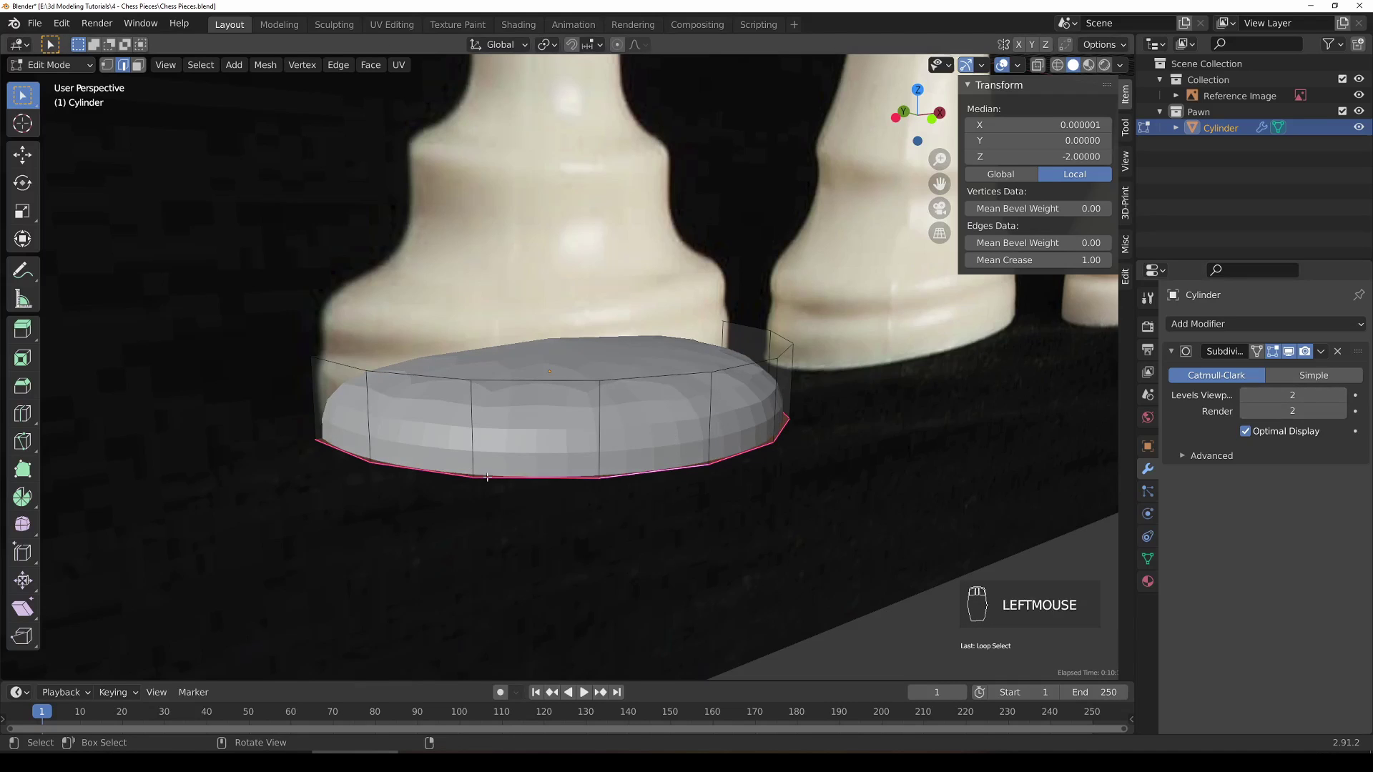
middle_click_drag(464, 463, 566, 444)
key("ctrl+s")
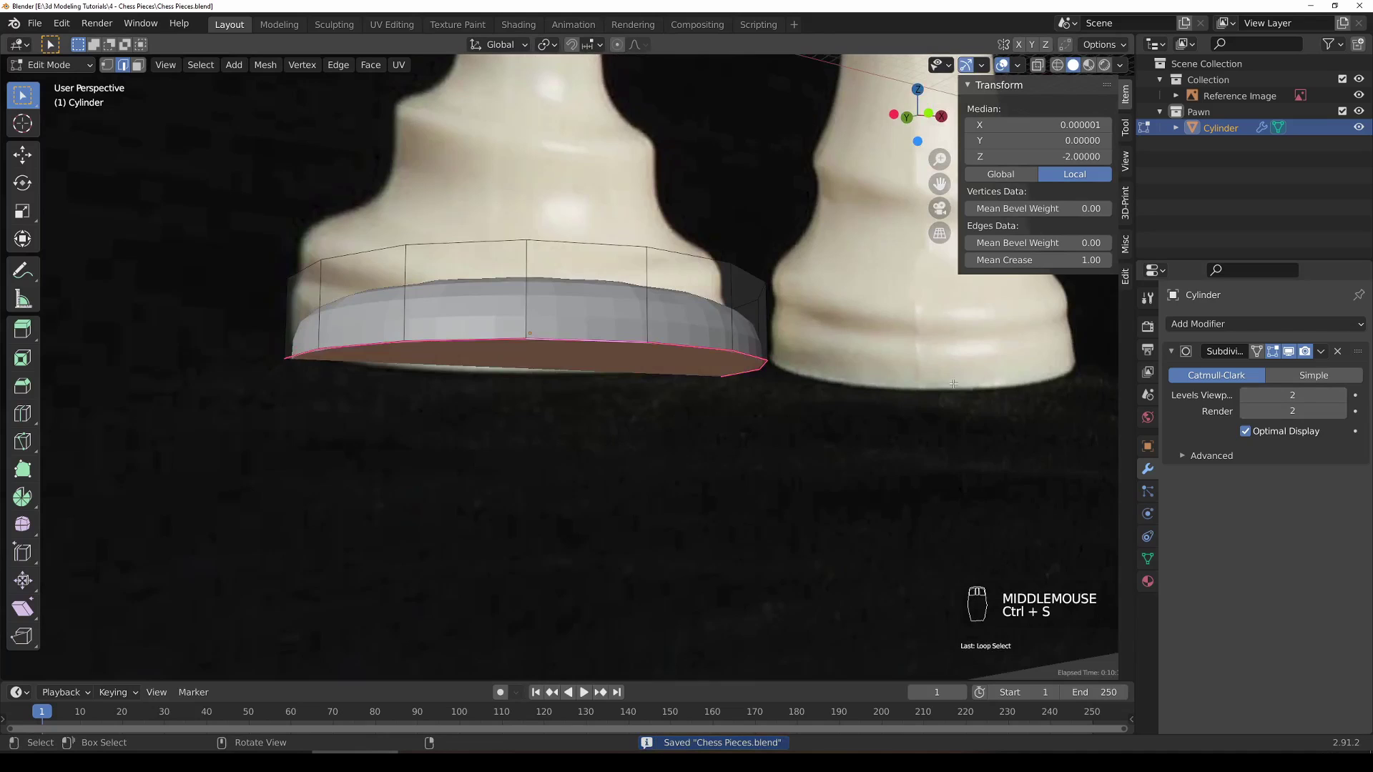
Step: In face select mode, extrude the cylinder's top face up about 3.87 and raise it about 1.68 more along Z
middle_click_drag(913, 387, 649, 448)
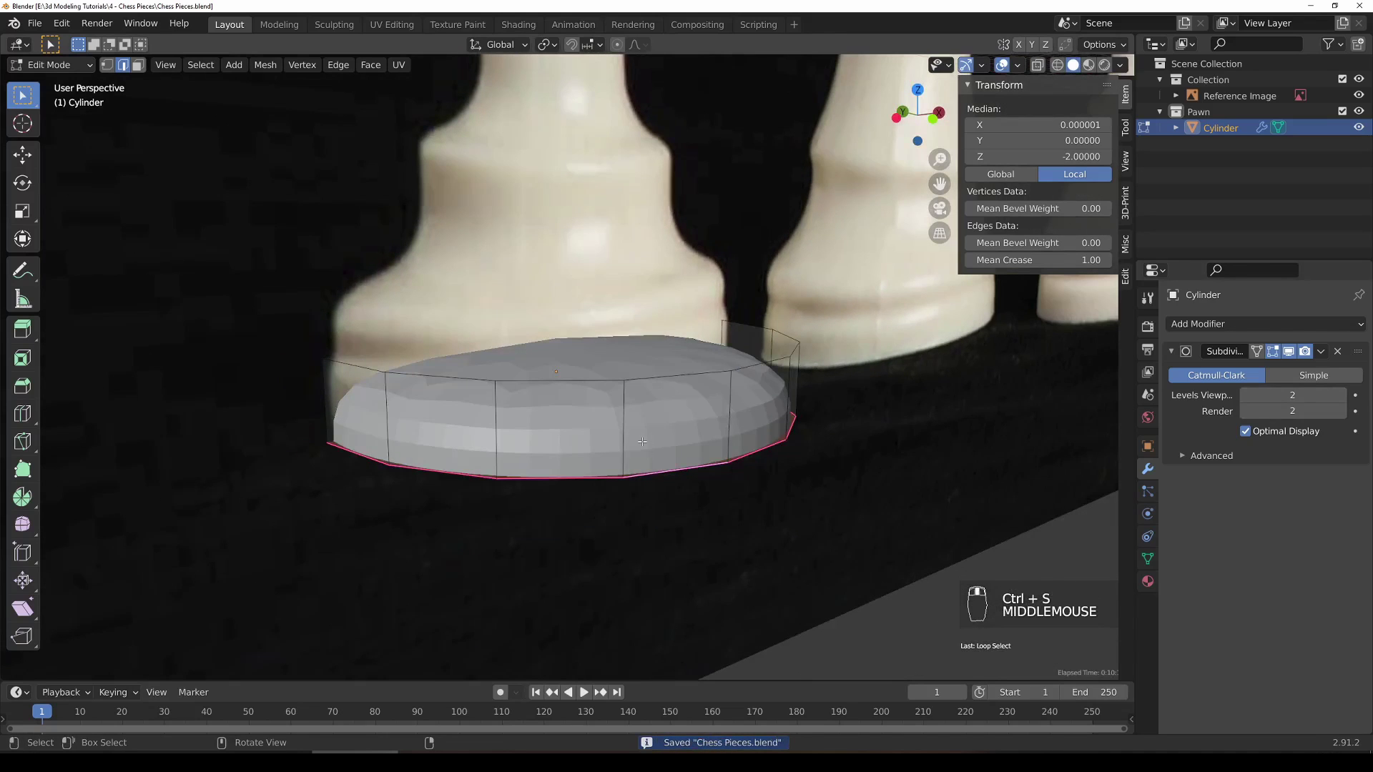
left_click(138, 65)
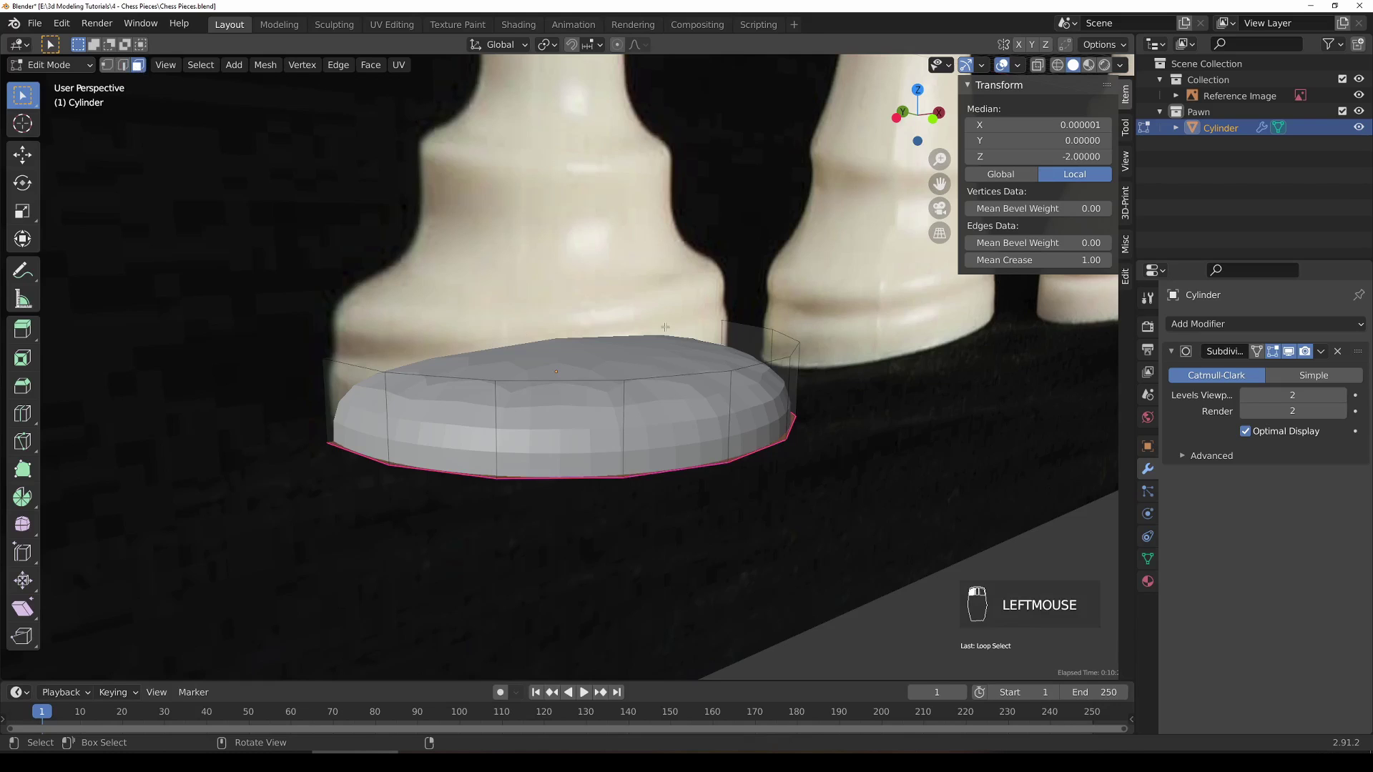
left_click(598, 331)
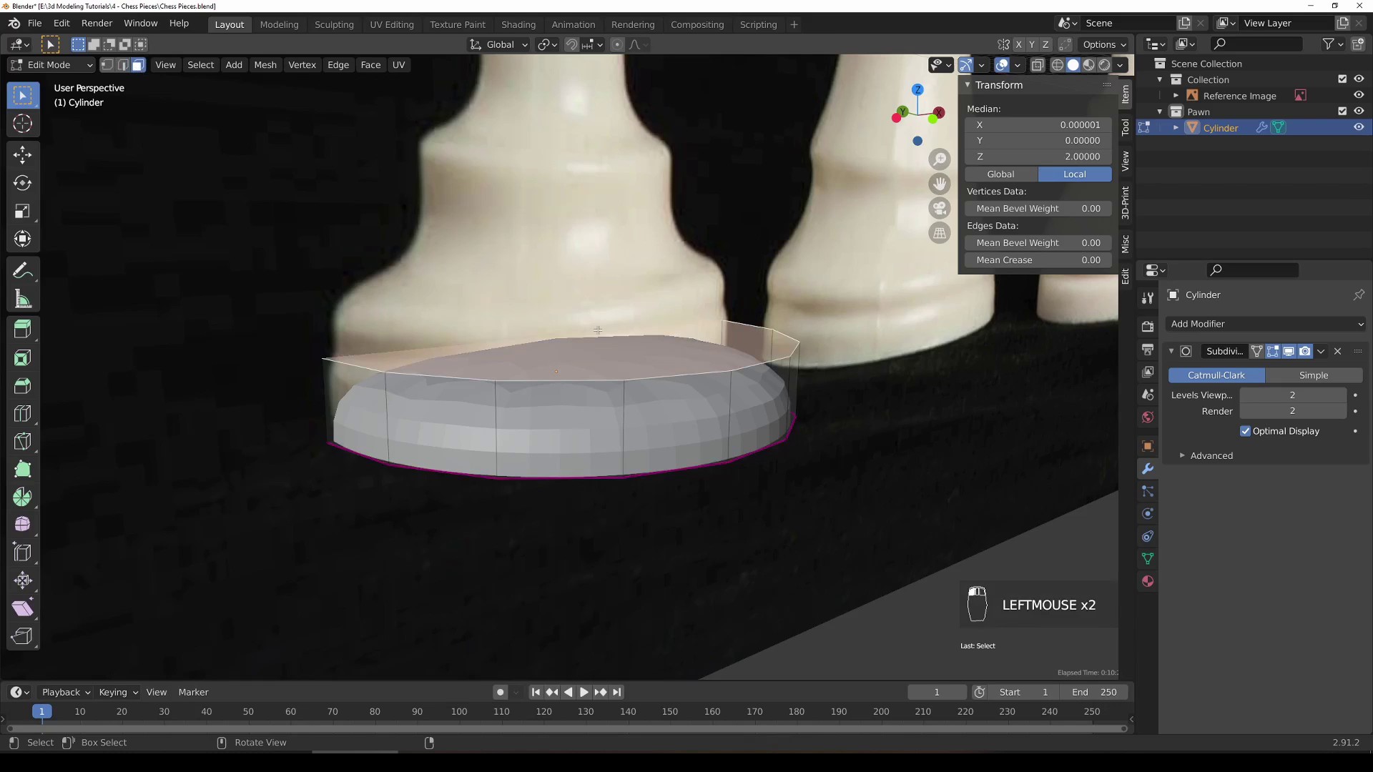
key("KP_1")
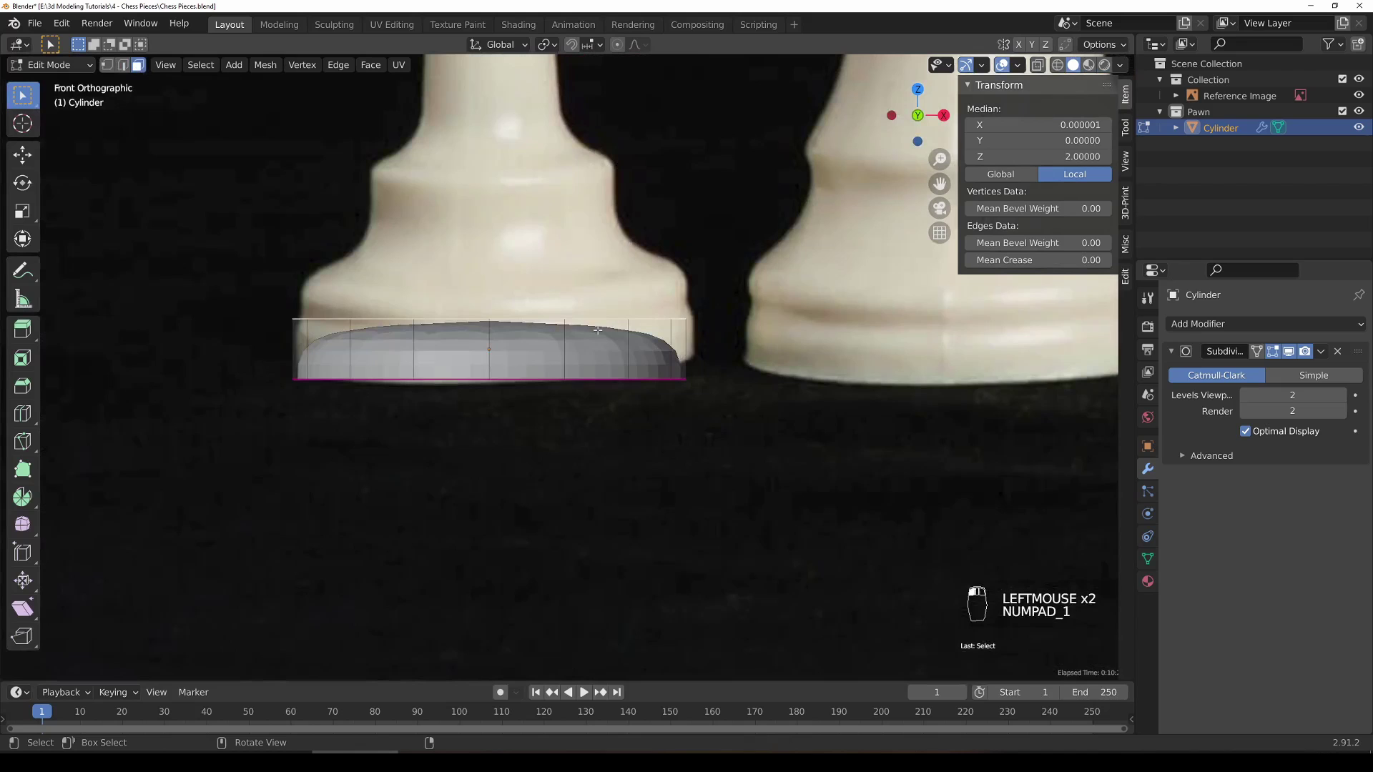
scroll(582, 392, "up", 1)
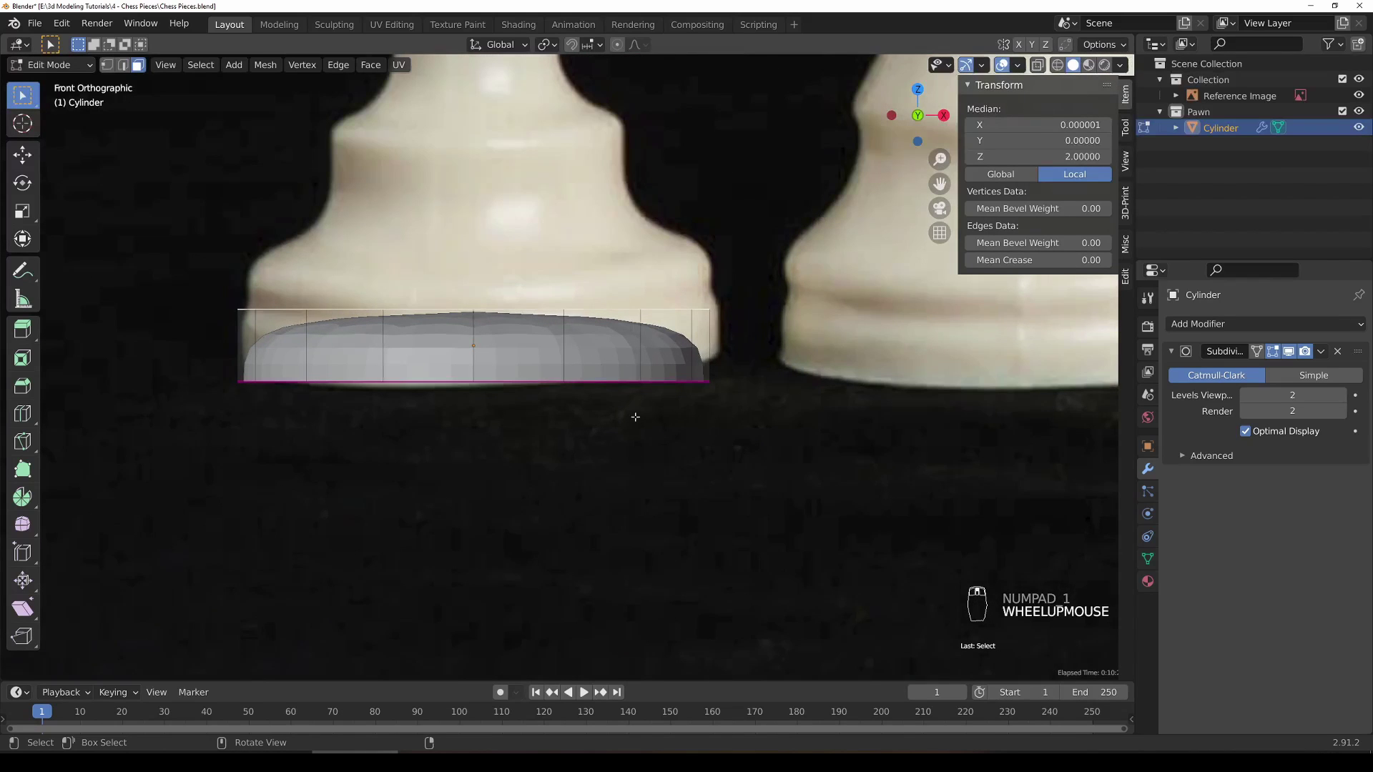
key("e")
key("e")
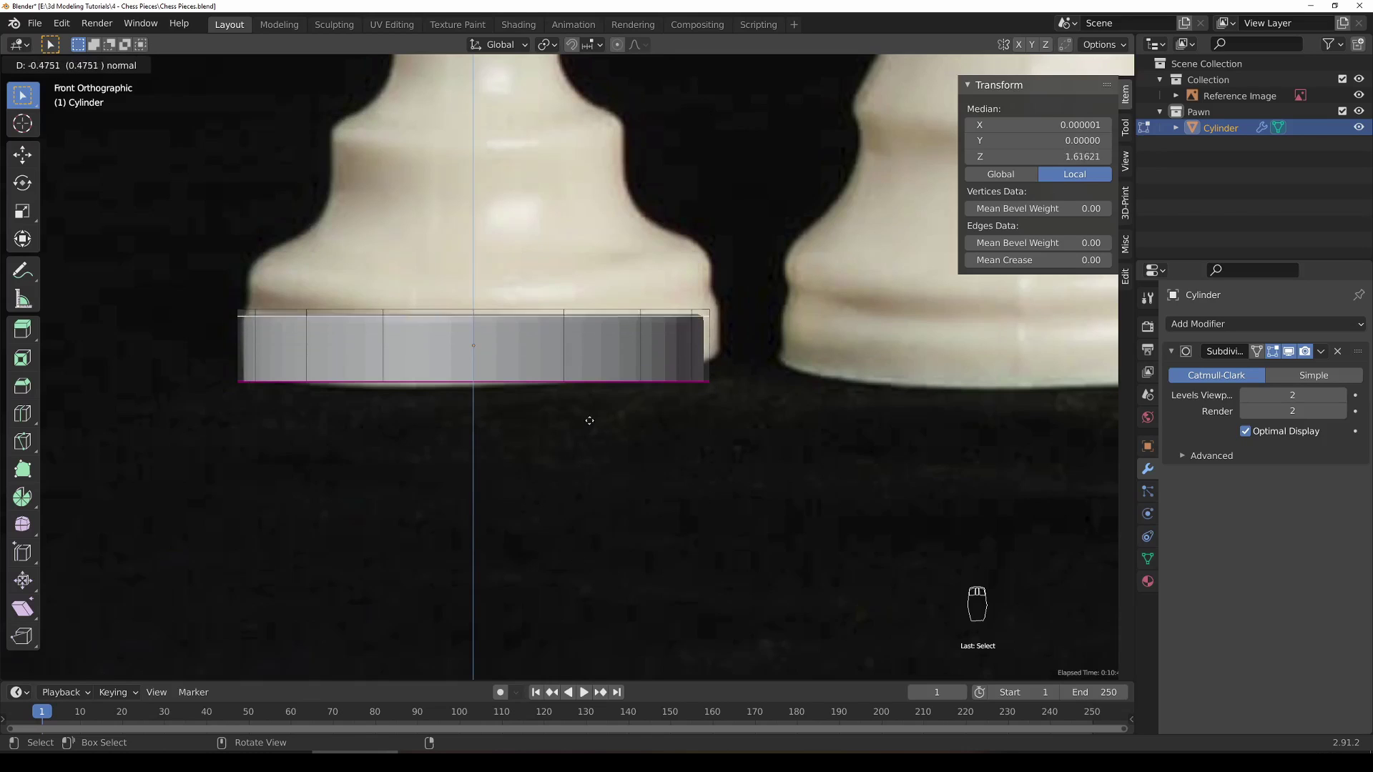
left_click(603, 360)
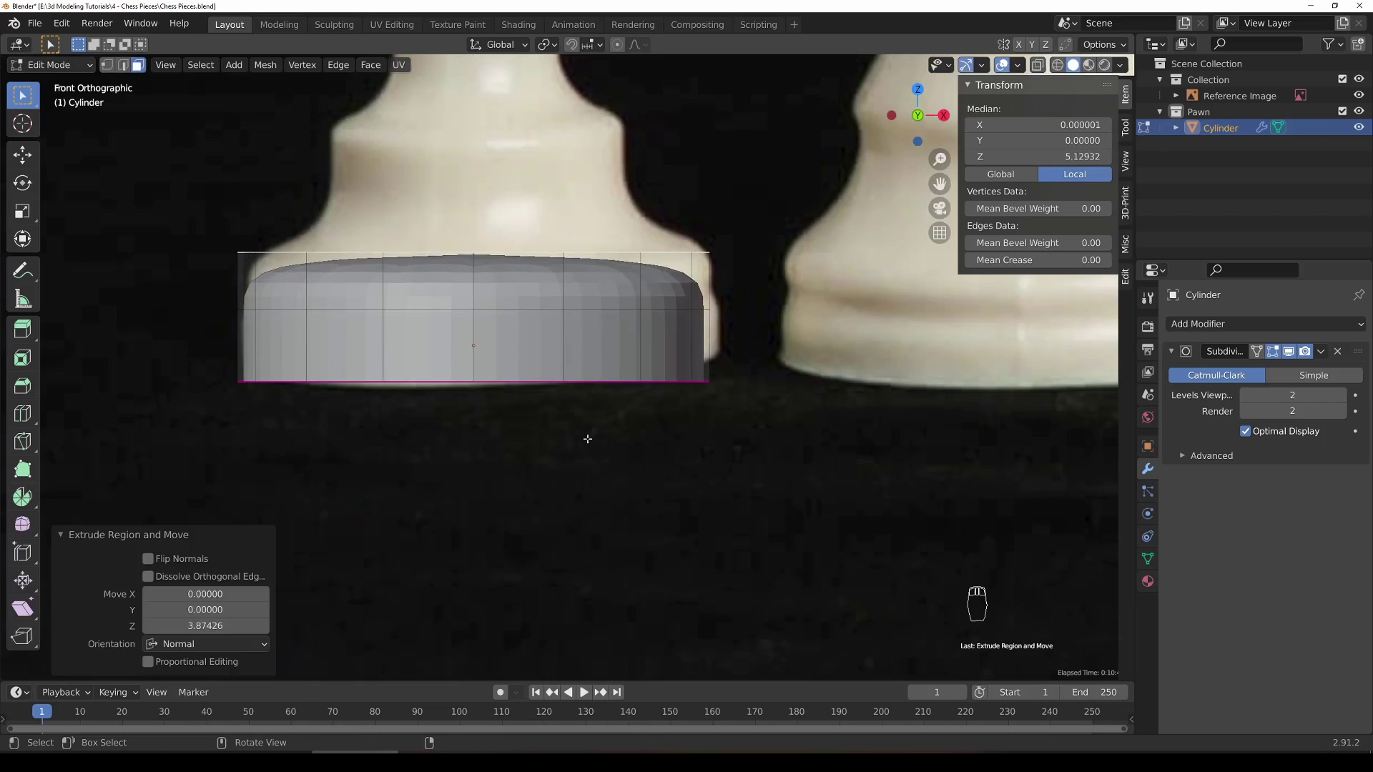
key("g")
key("z")
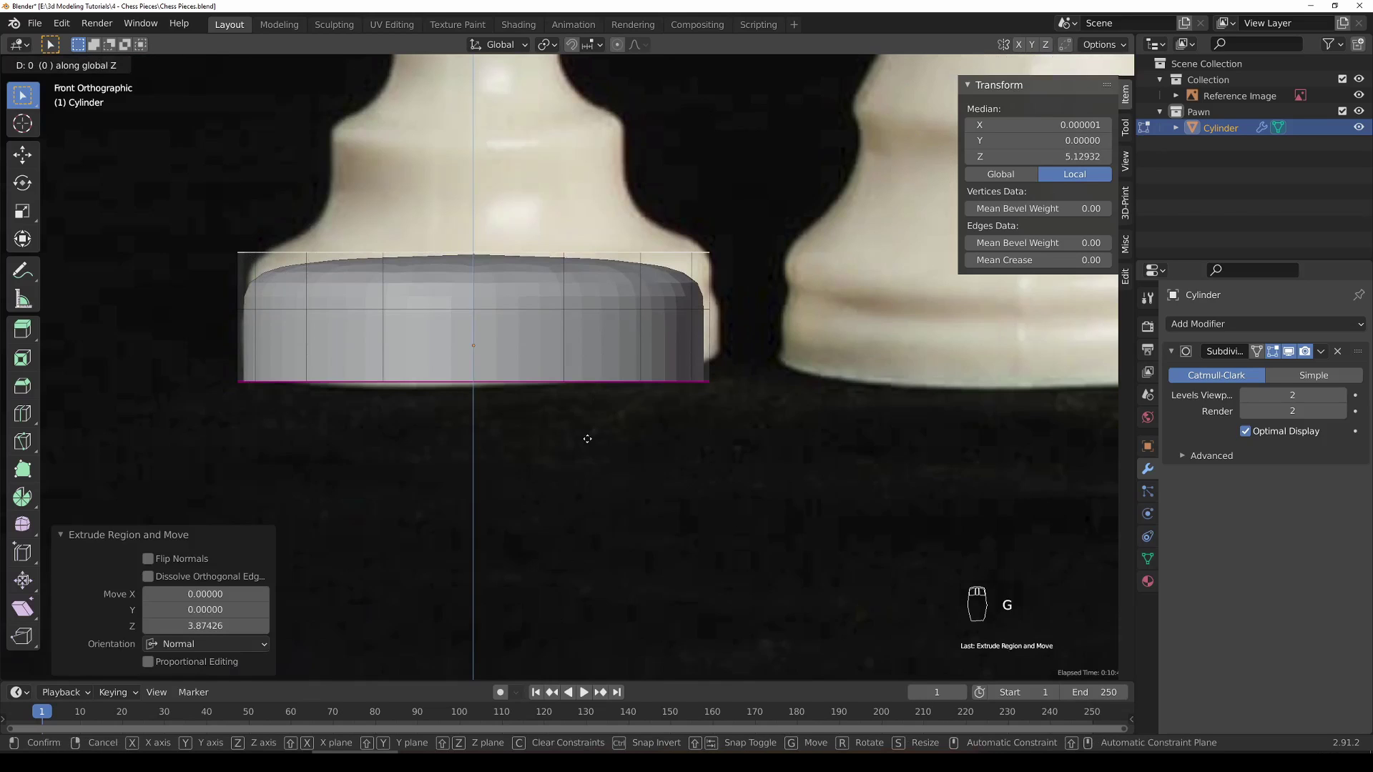
left_click(616, 354)
Step: Extrude the top face up about 2.3 and scale it by about 0.665 and again by 0.954, matching the reference's second tier
middle_click_drag(616, 354, 726, 544, "shift")
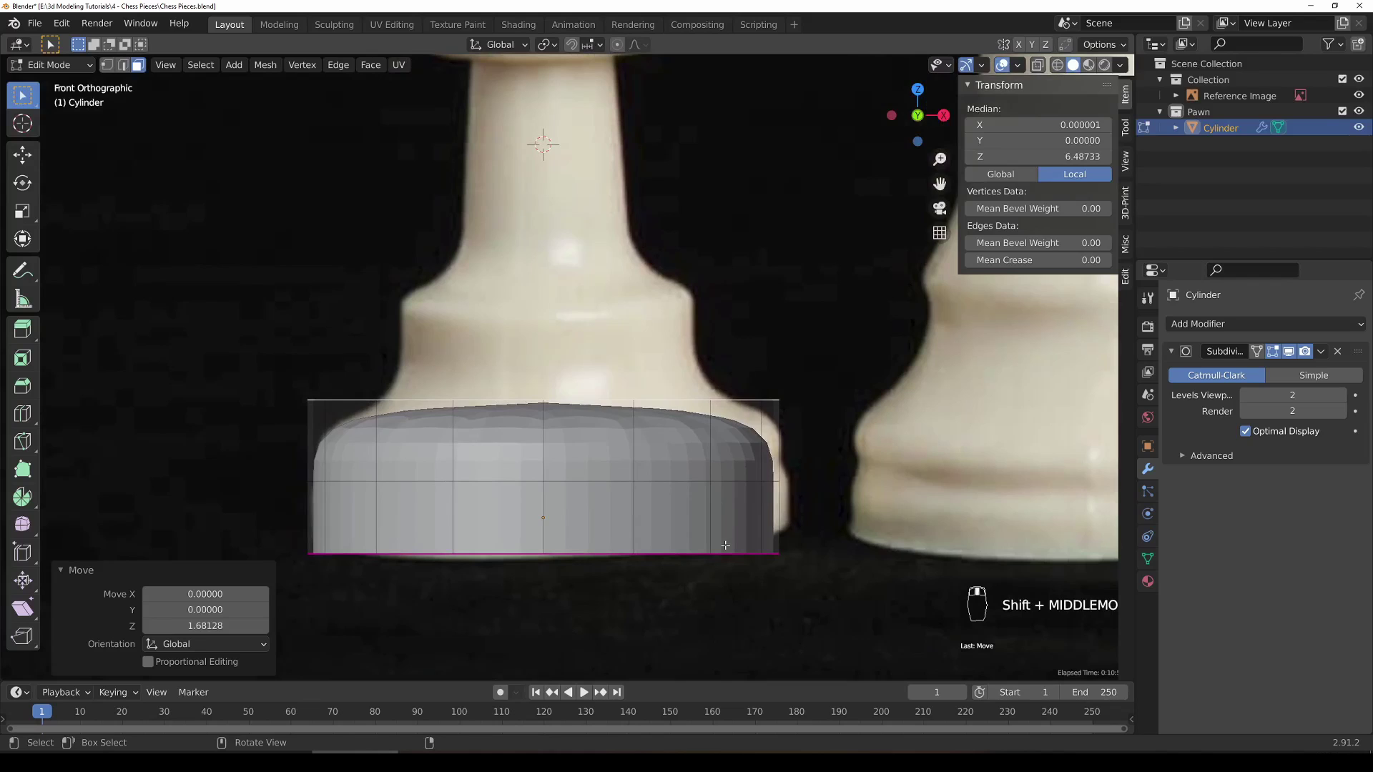
key("e")
left_click(939, 508)
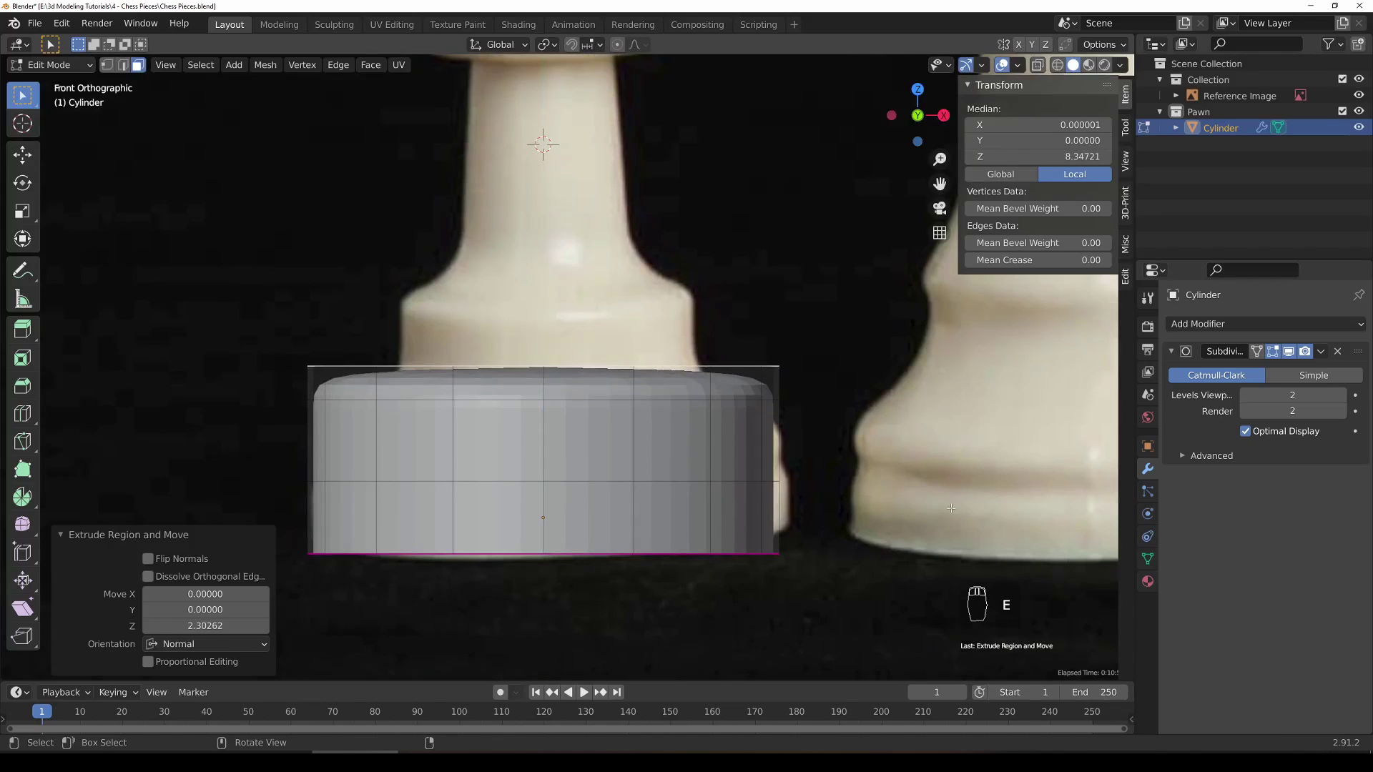
key("s")
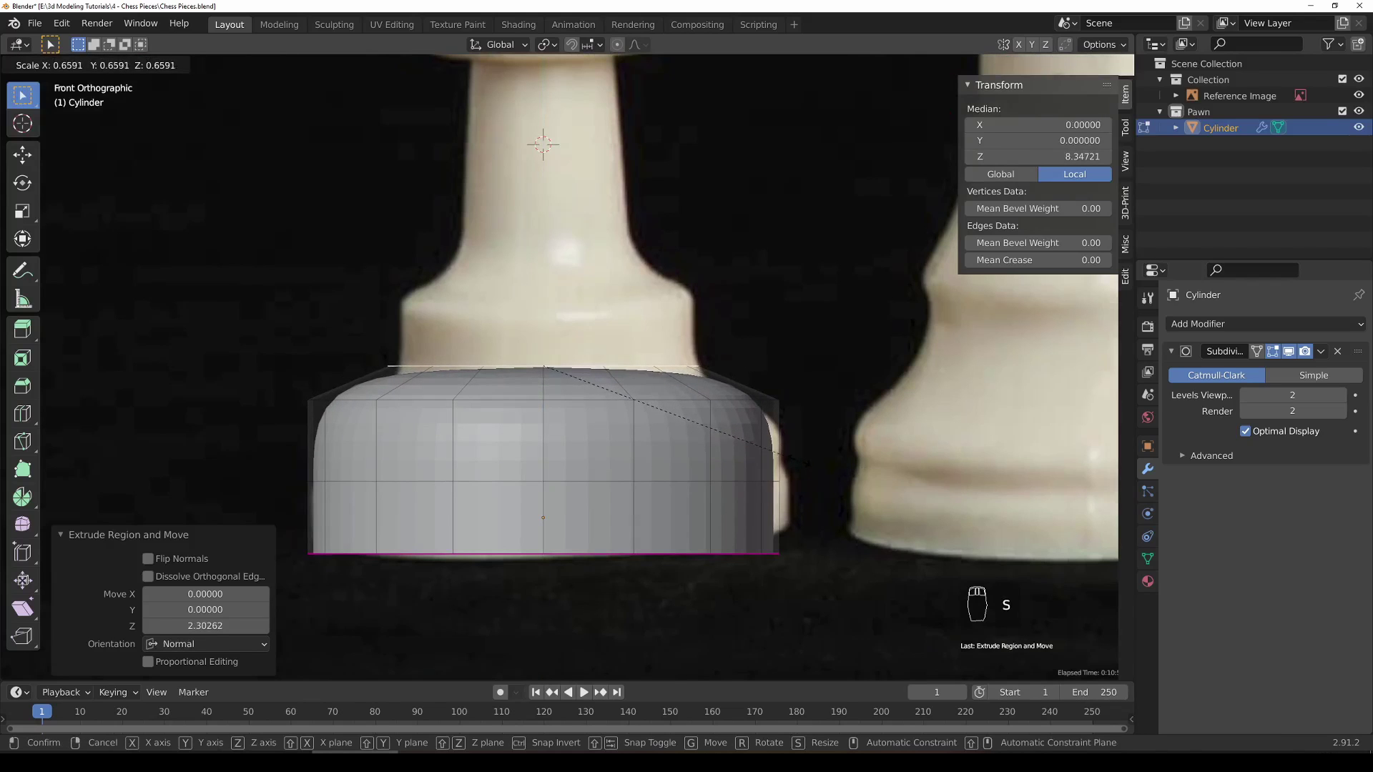
left_click(794, 459)
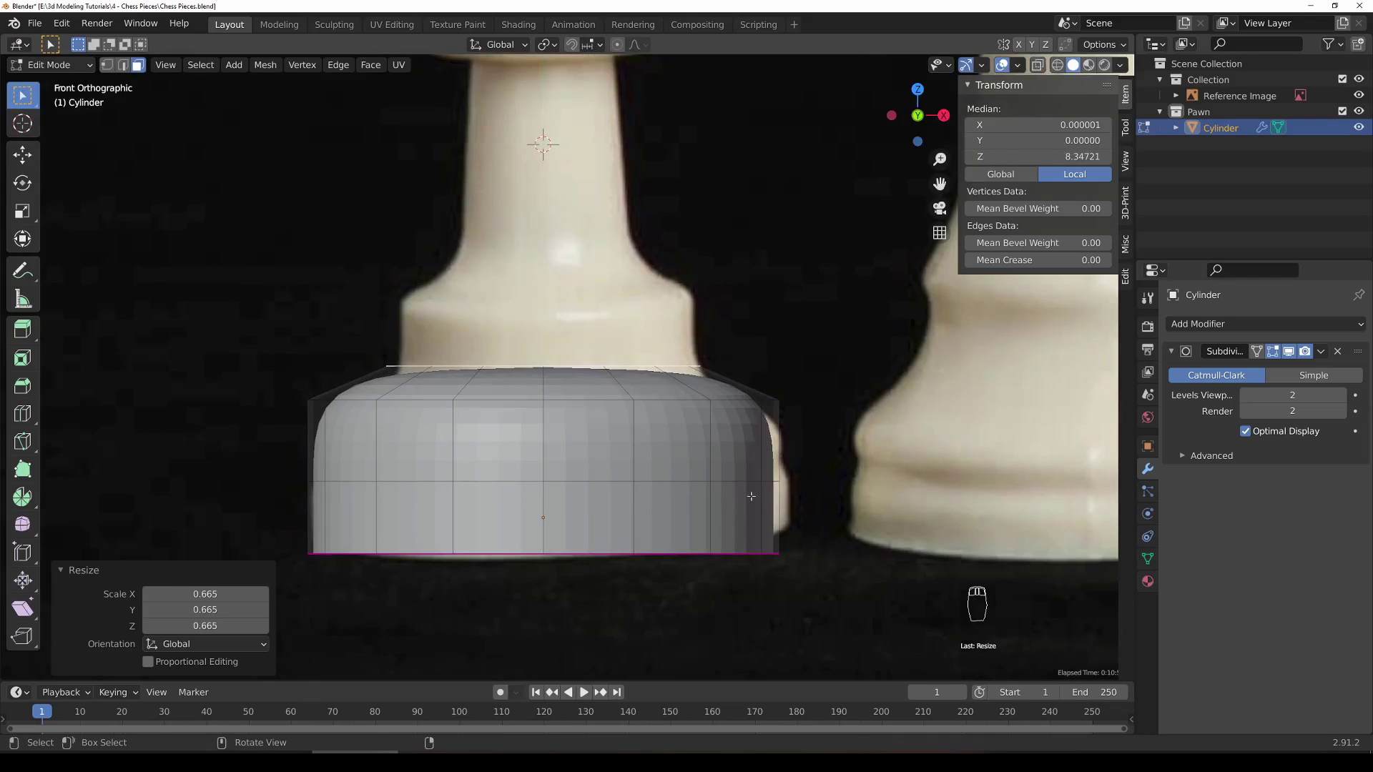
middle_click_drag(762, 374, 743, 466, "shift")
key("s")
left_click(797, 542)
Step: Extrude the top face up about 4.46 and another 2.70, and scale it by about 0.687 to form the second tier's shoulder
key("e")
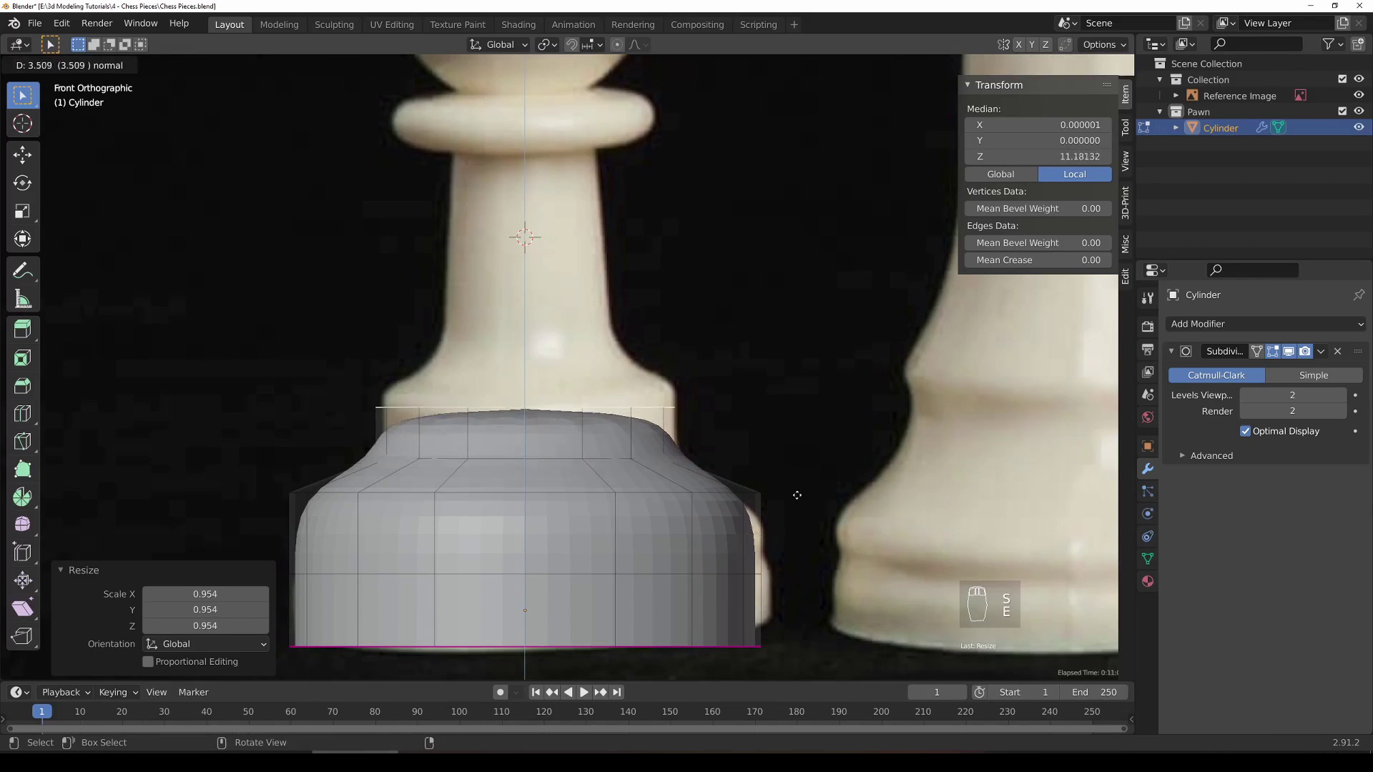
left_click(798, 483)
key("e")
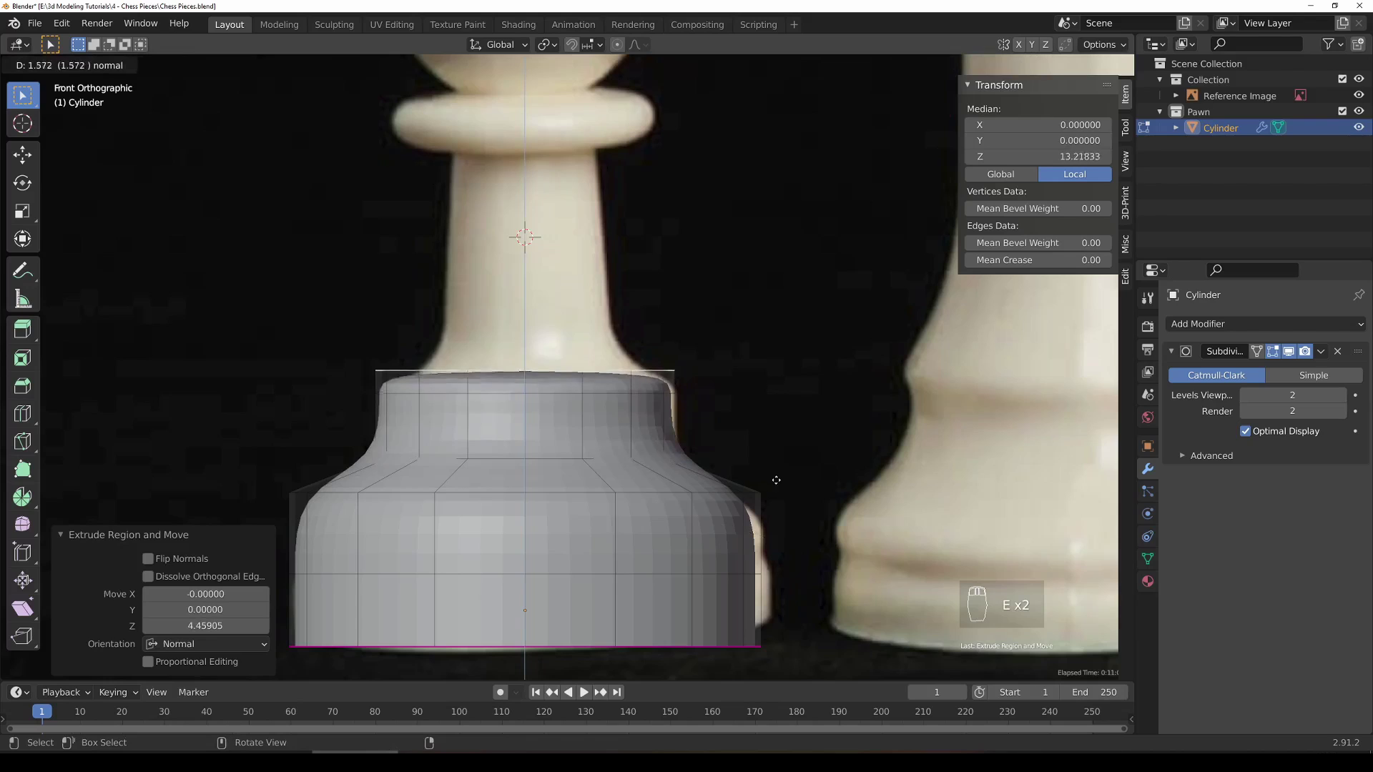
left_click(776, 465)
key("s")
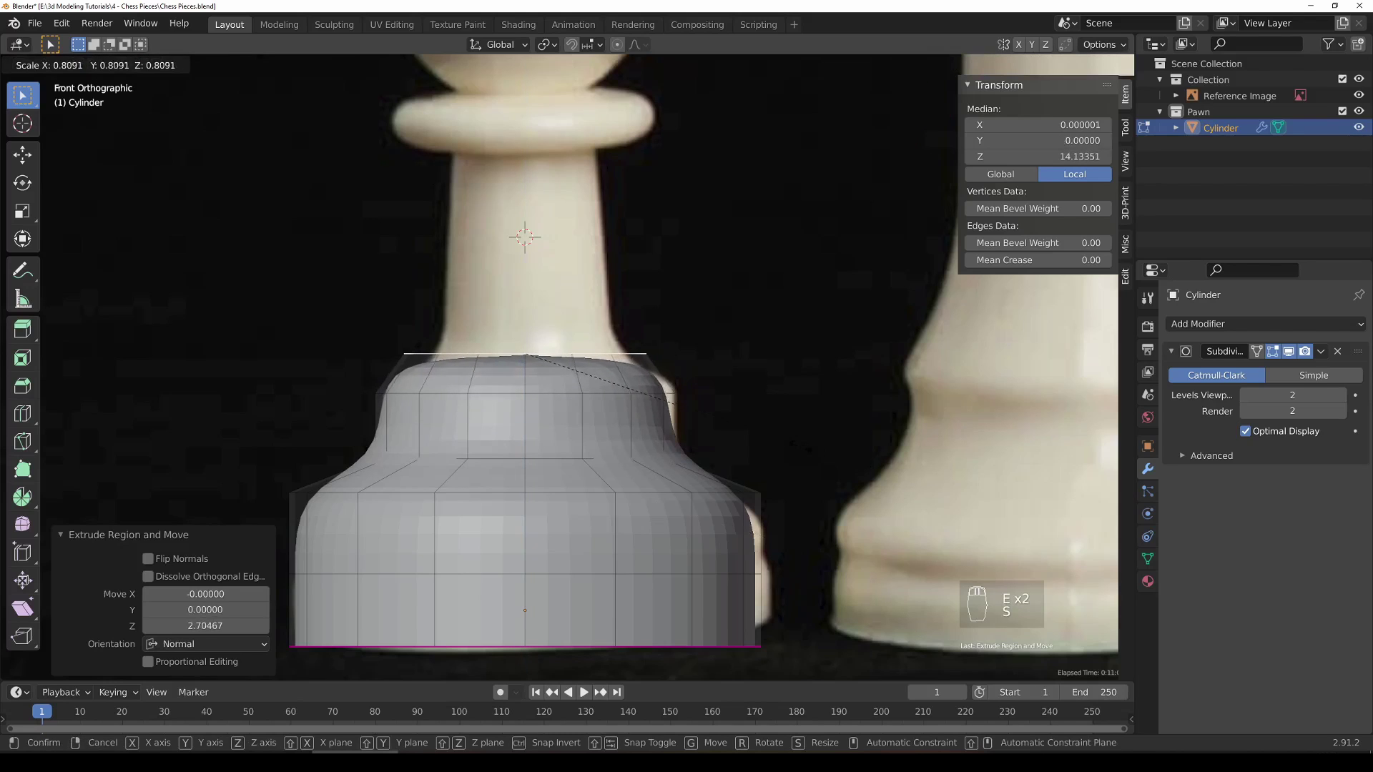
left_click(756, 438)
Step: Extrude the top face up about 13.93 to just below the pawn's collar and scale it by about 0.759 to taper the neck
key("e")
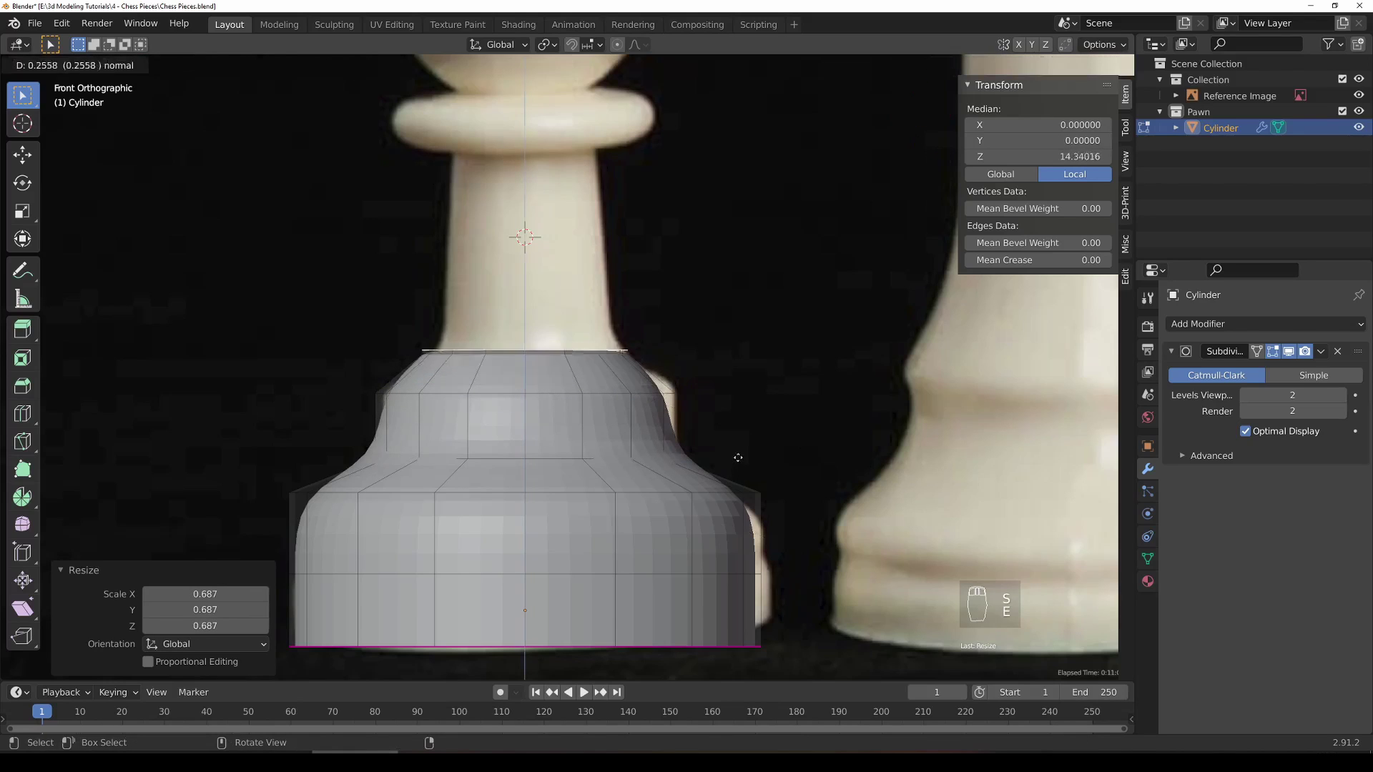
left_click(726, 267)
middle_click_drag(537, 179, 569, 334, "shift")
key("s")
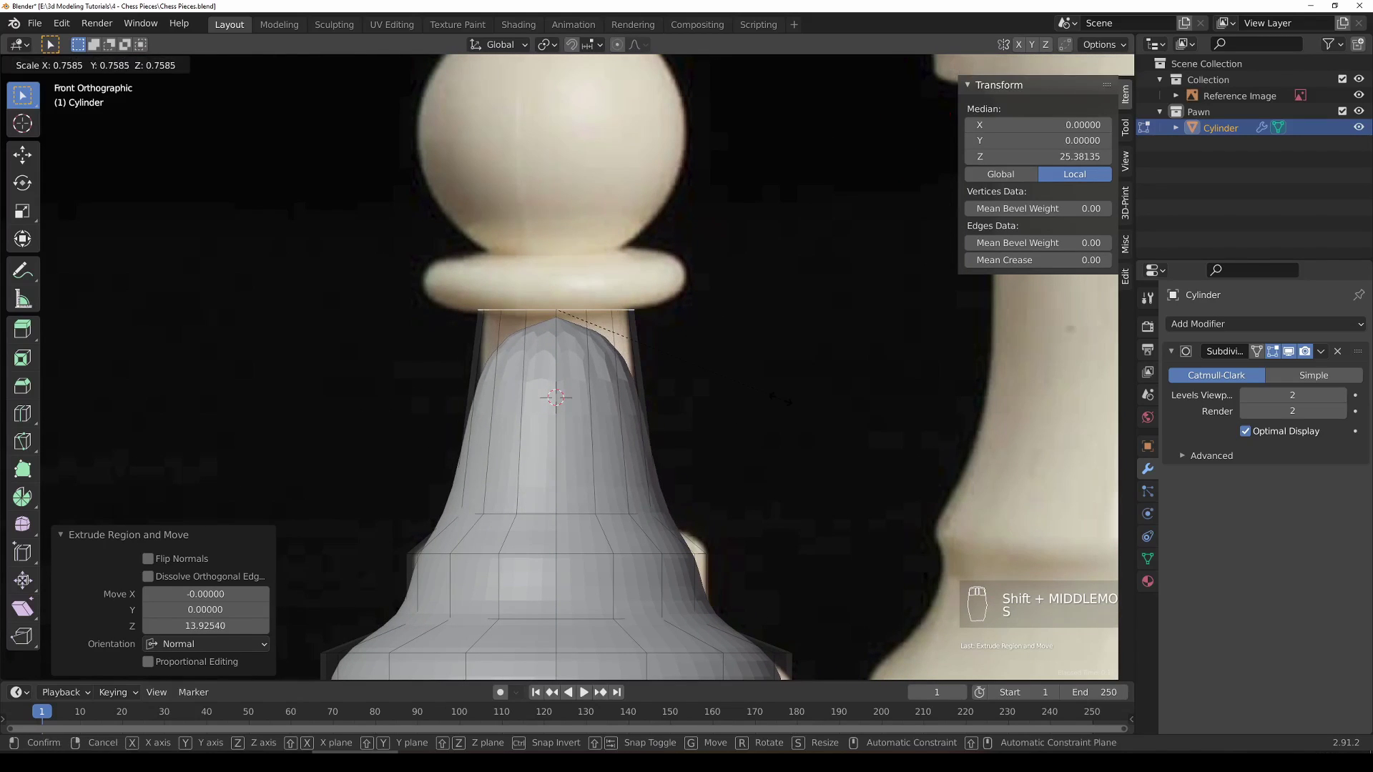
left_click(778, 399)
Step: Extrude the neck's top face up about 0.80 and scale it by about 1.574 to flare out the collar's underside
key("e")
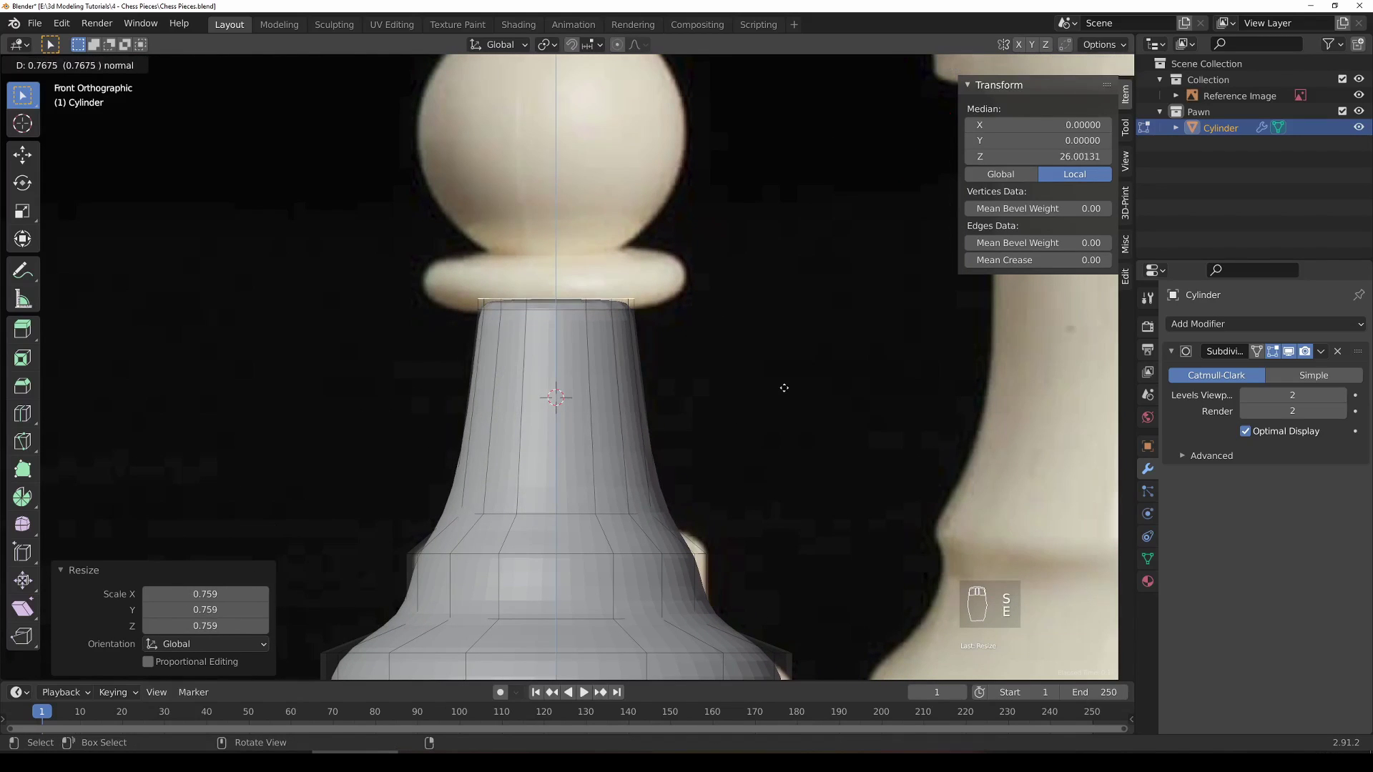
left_click(783, 386)
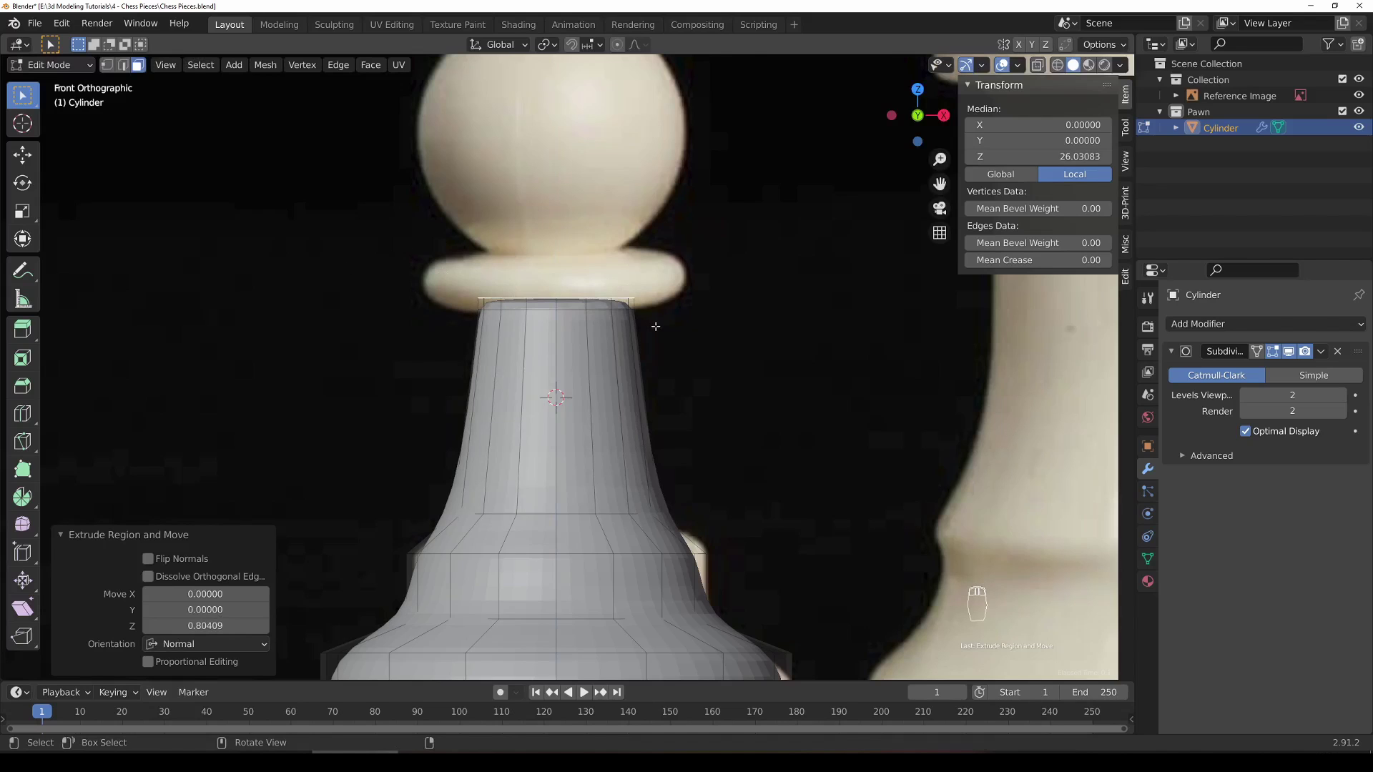
key("s")
left_click(722, 328)
Step: Extrude the collar's top face up about 1.90 and another 0.95, and scale it by about 0.628 to close in the collar
key("e")
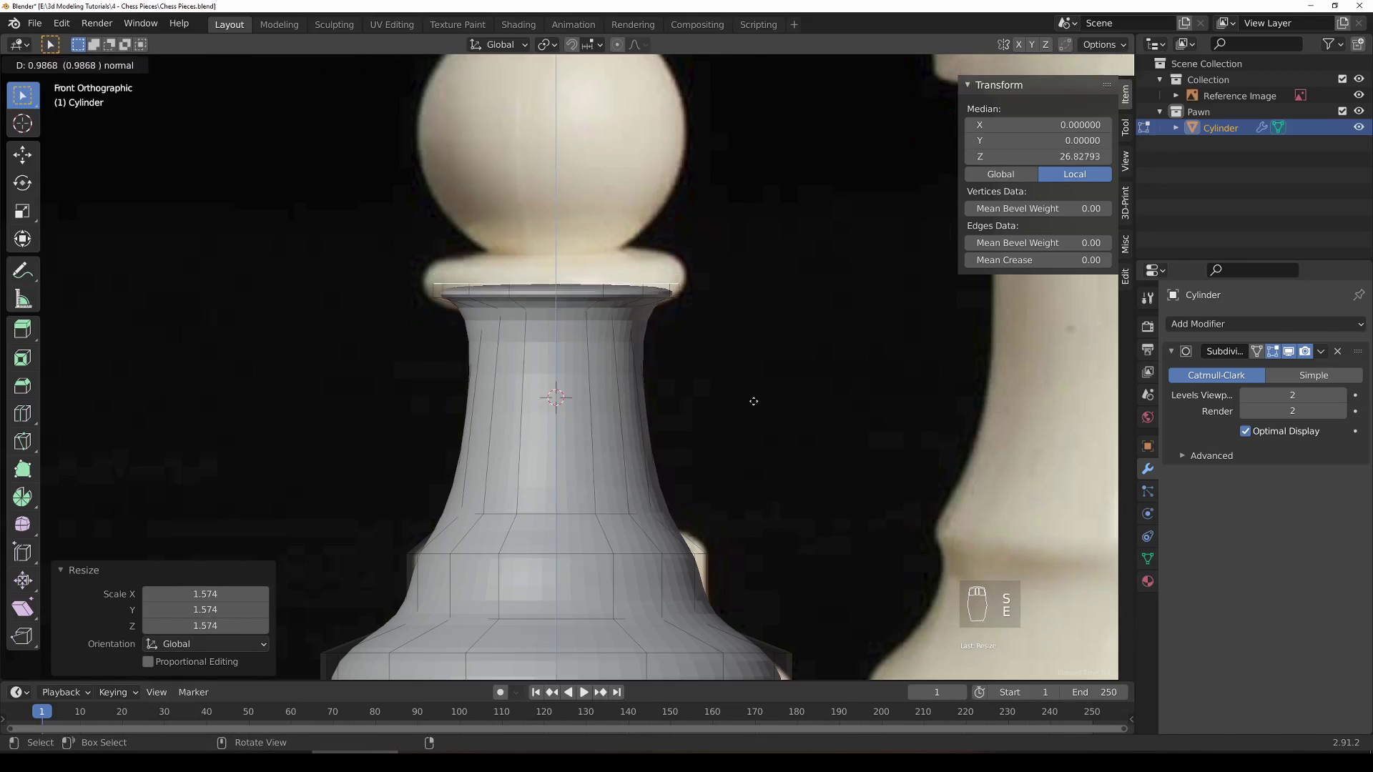
left_click(755, 393)
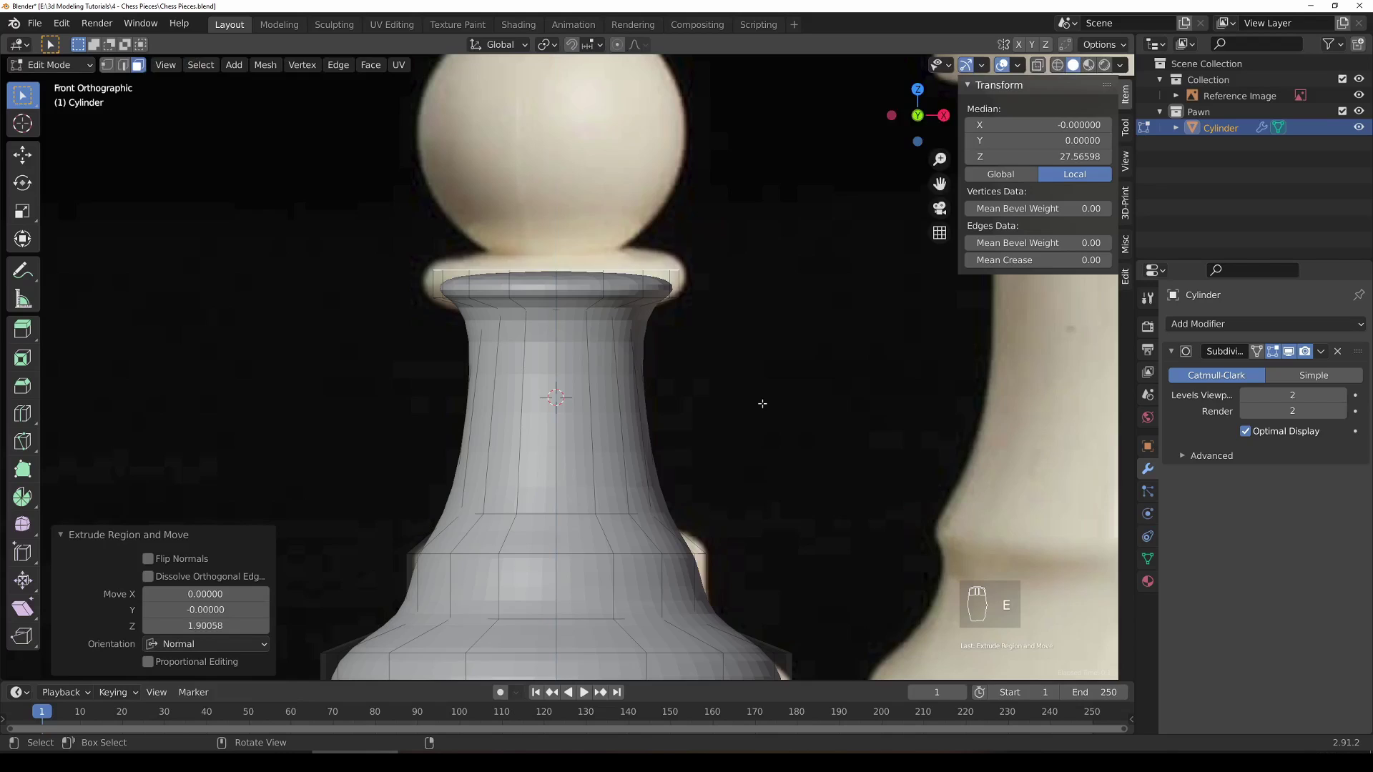
key("e")
left_click(765, 393)
key("s")
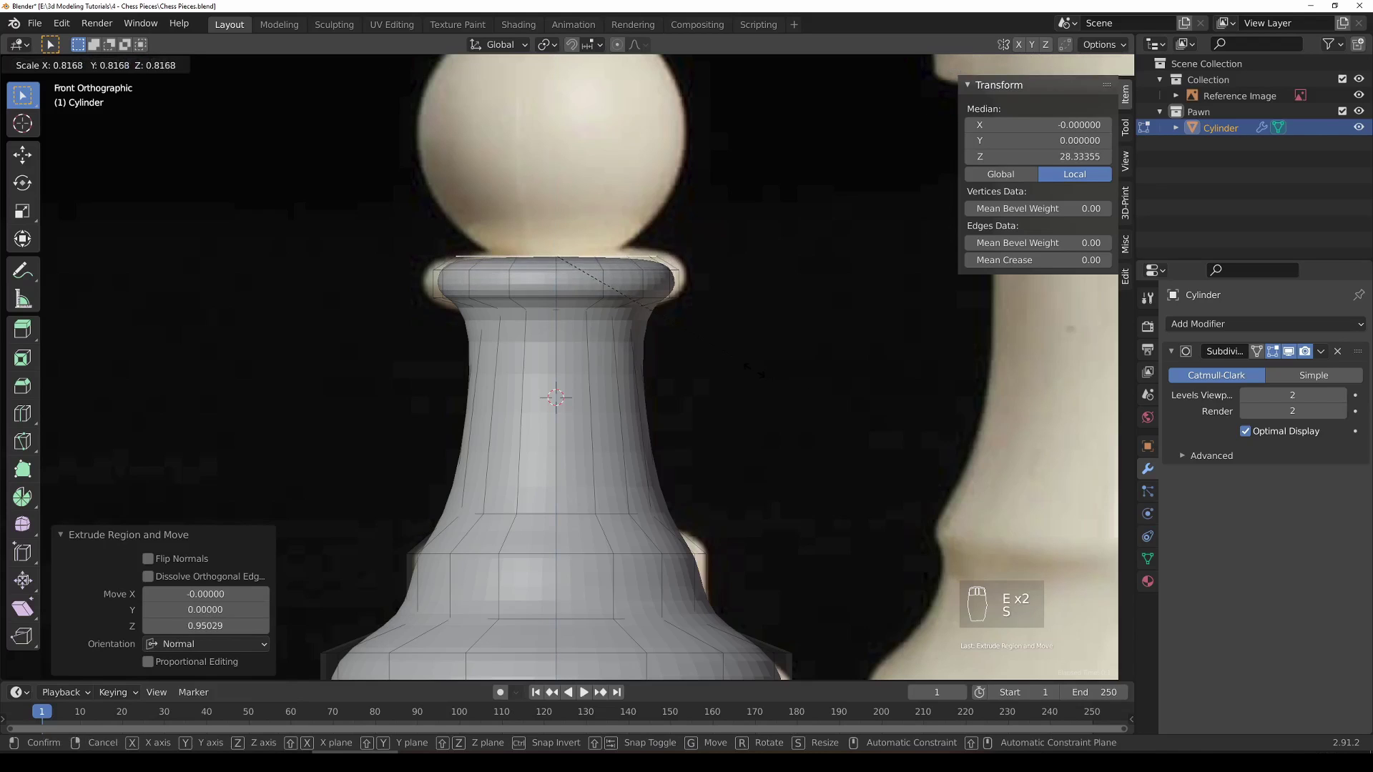
left_click(705, 346)
Step: Examine the smoothed pawn body in Object Mode from several angles against the reference image
scroll(696, 390, "down", 4)
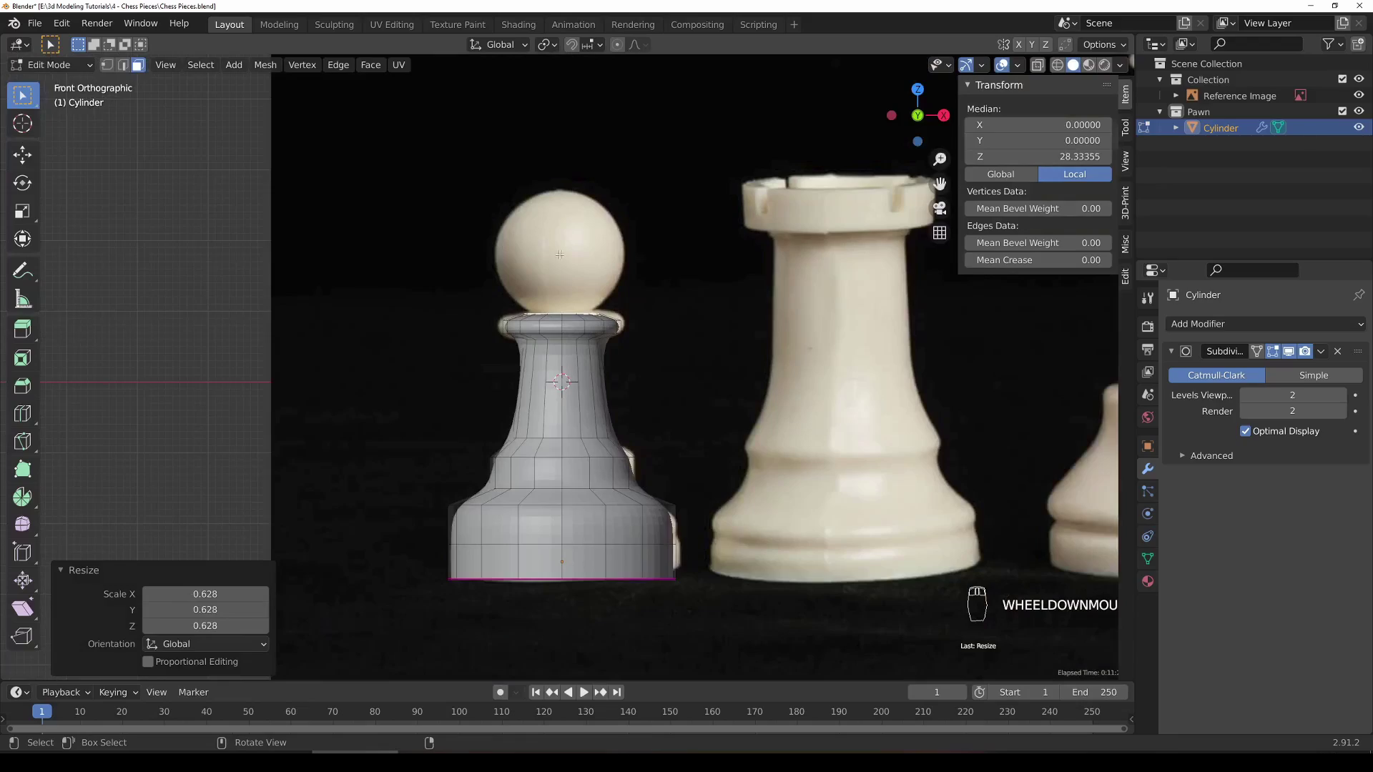
key("Tab")
middle_click_drag(634, 453, 707, 343)
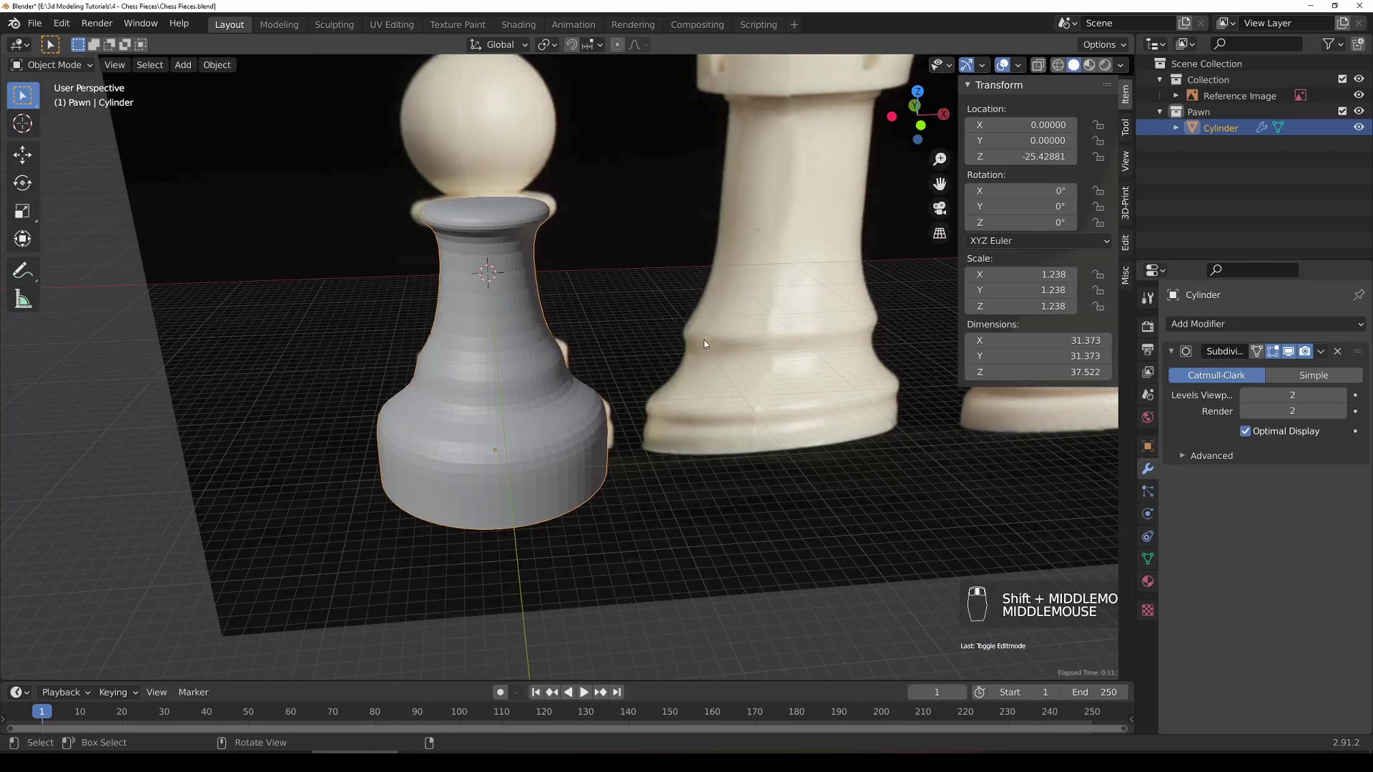
scroll(543, 486, "up", 3)
middle_click_drag(538, 499, 501, 429)
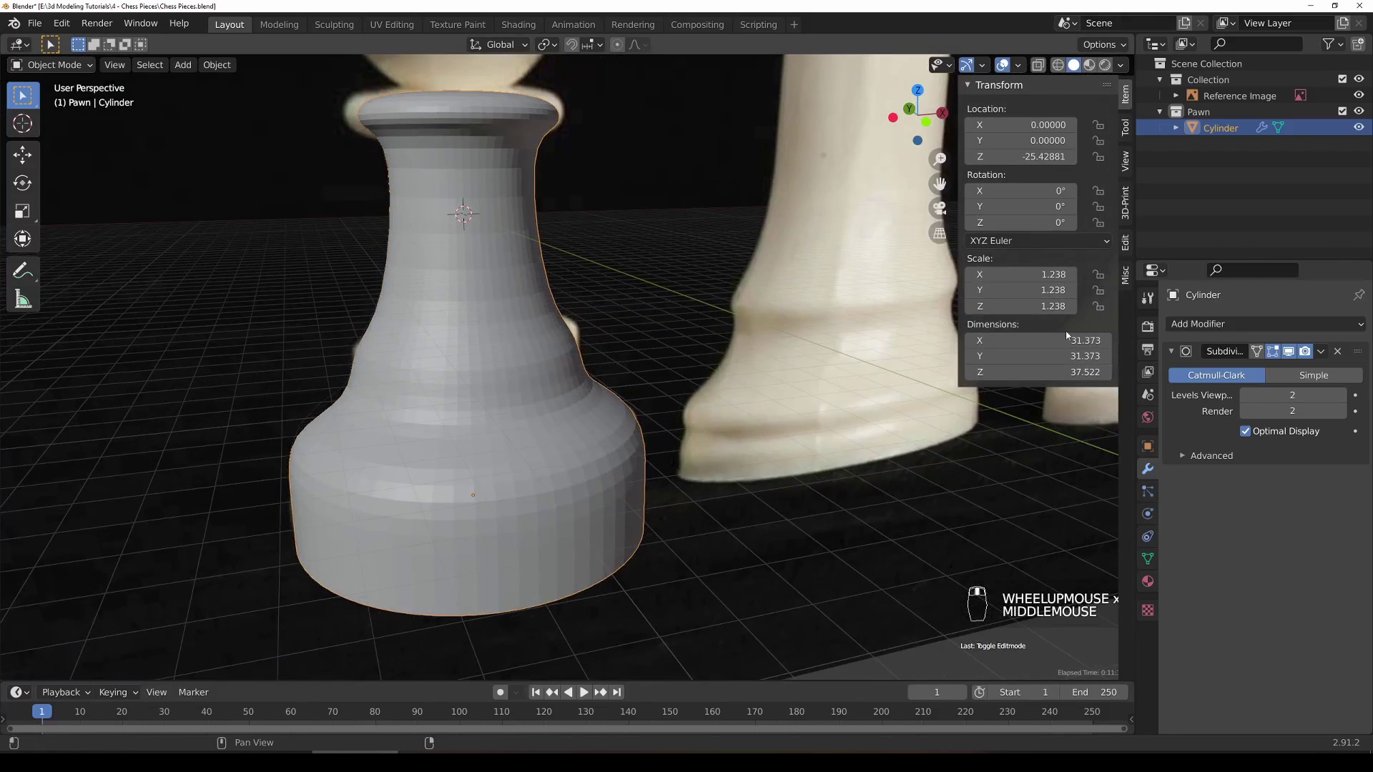
left_click(538, 495)
key("Tab")
left_click(537, 495)
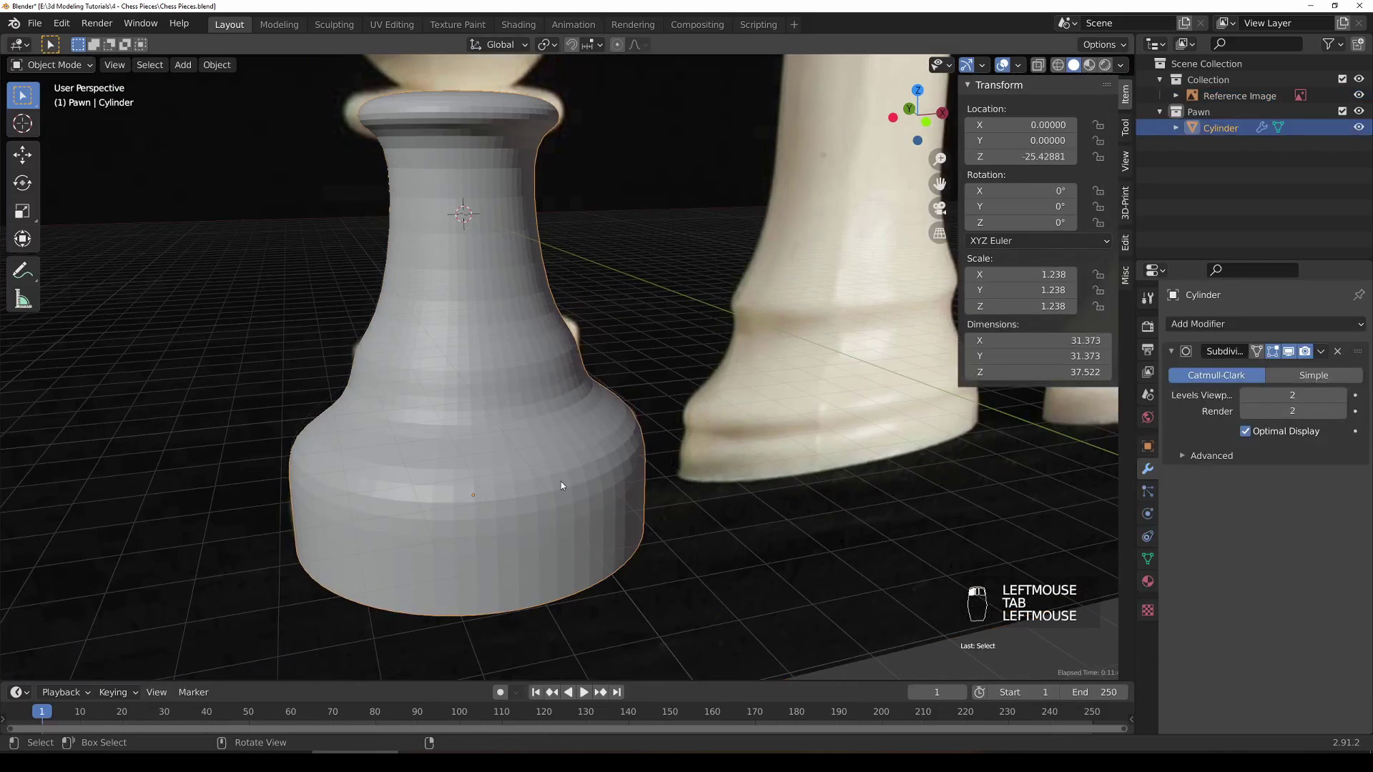
Step: Display the subdivision on the edit cage and set the Mean Crease of the edge loop where the second tier meets the base to 1.00
key("Tab")
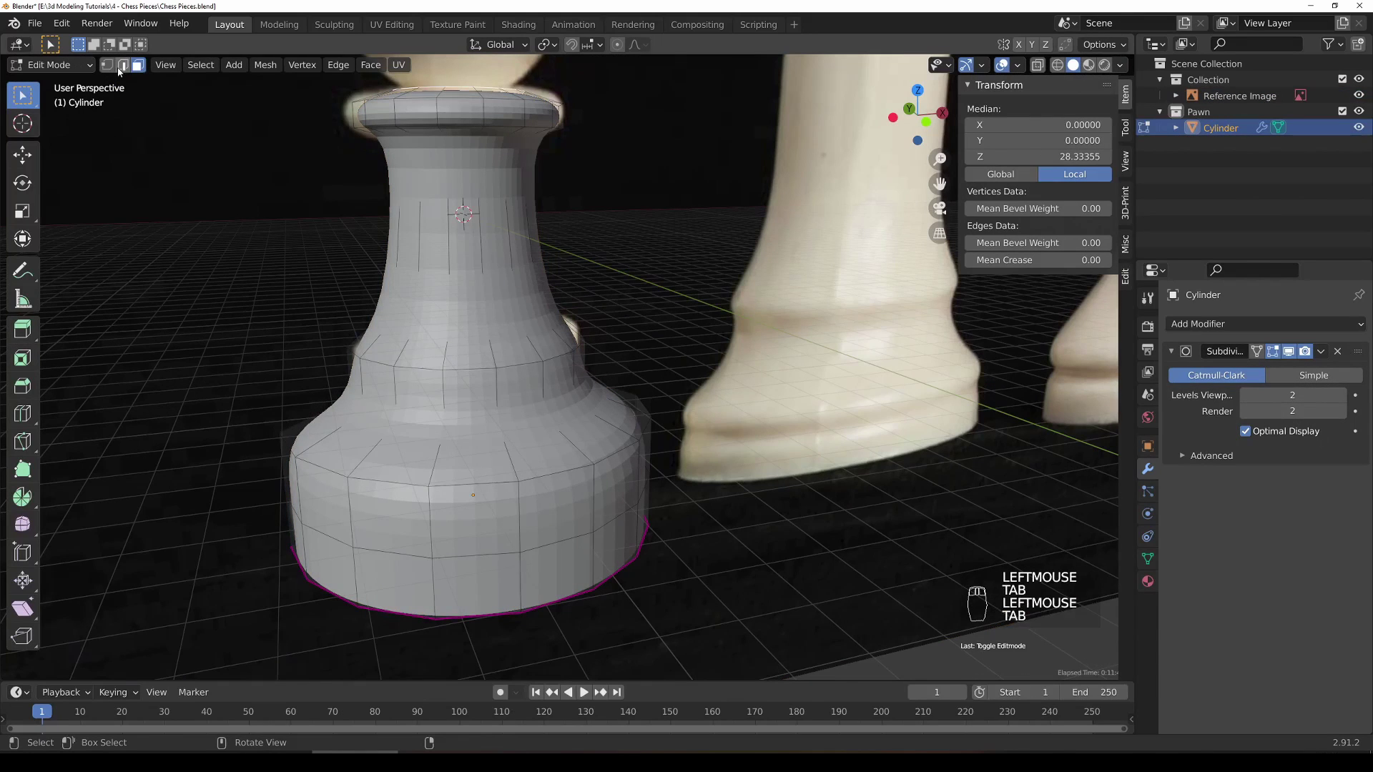
left_click(121, 67)
left_click(603, 392)
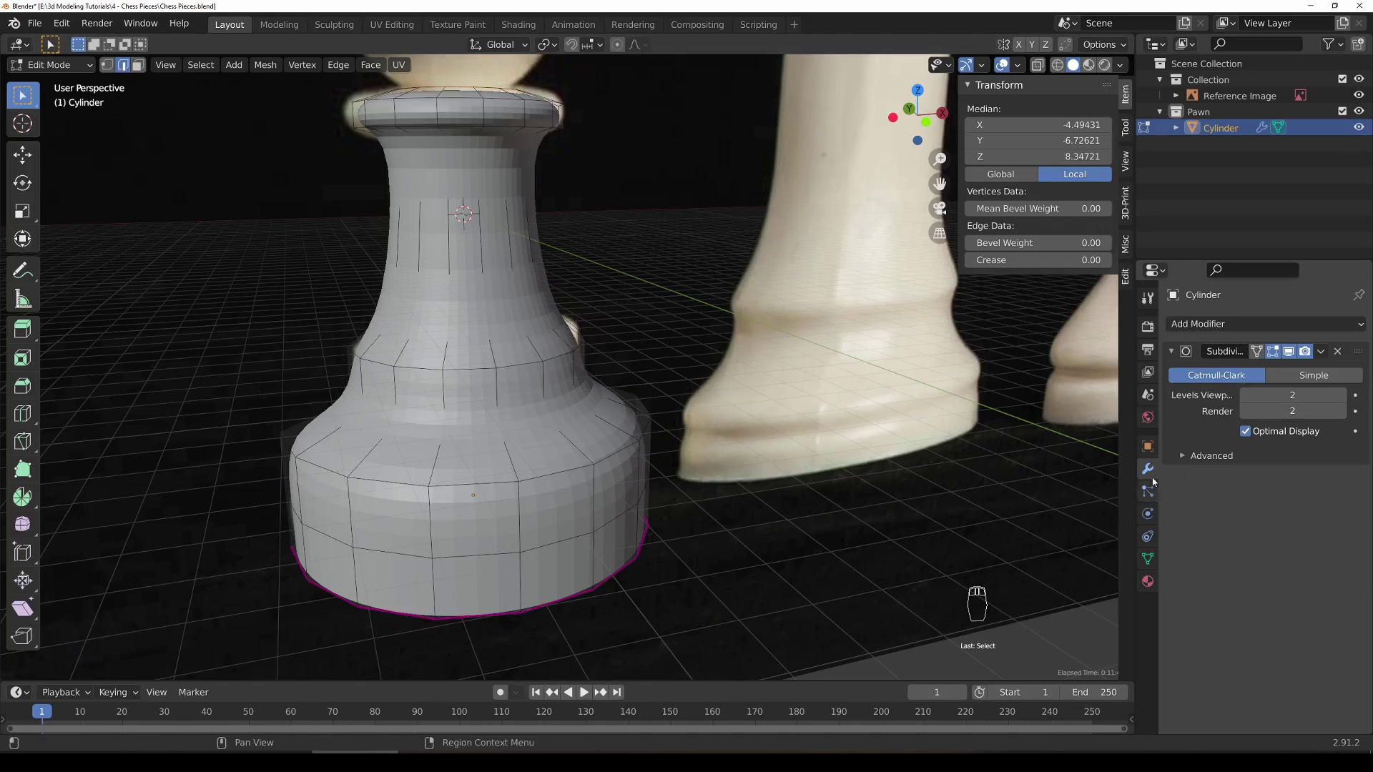
left_click(1256, 351)
left_click(523, 419, "alt")
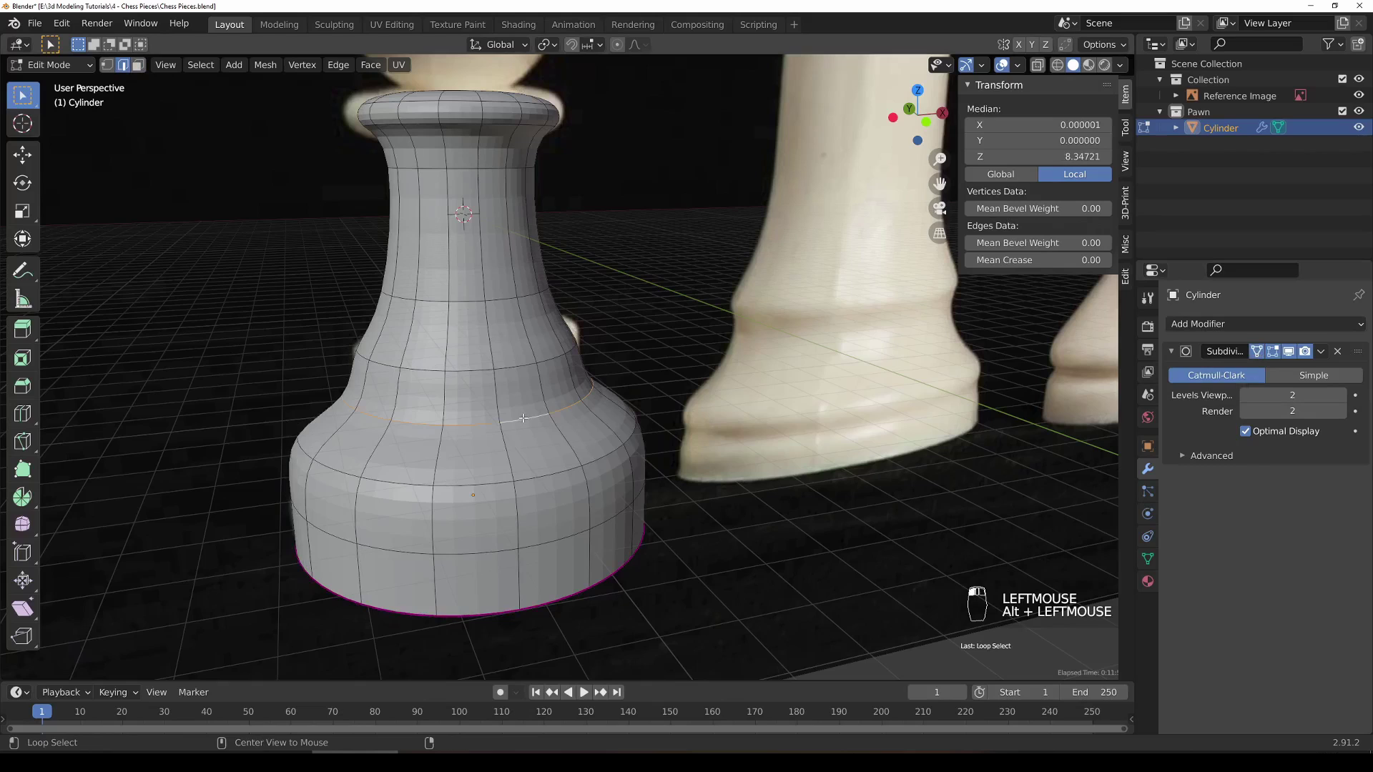
left_click_drag(1029, 260, 1104, 260)
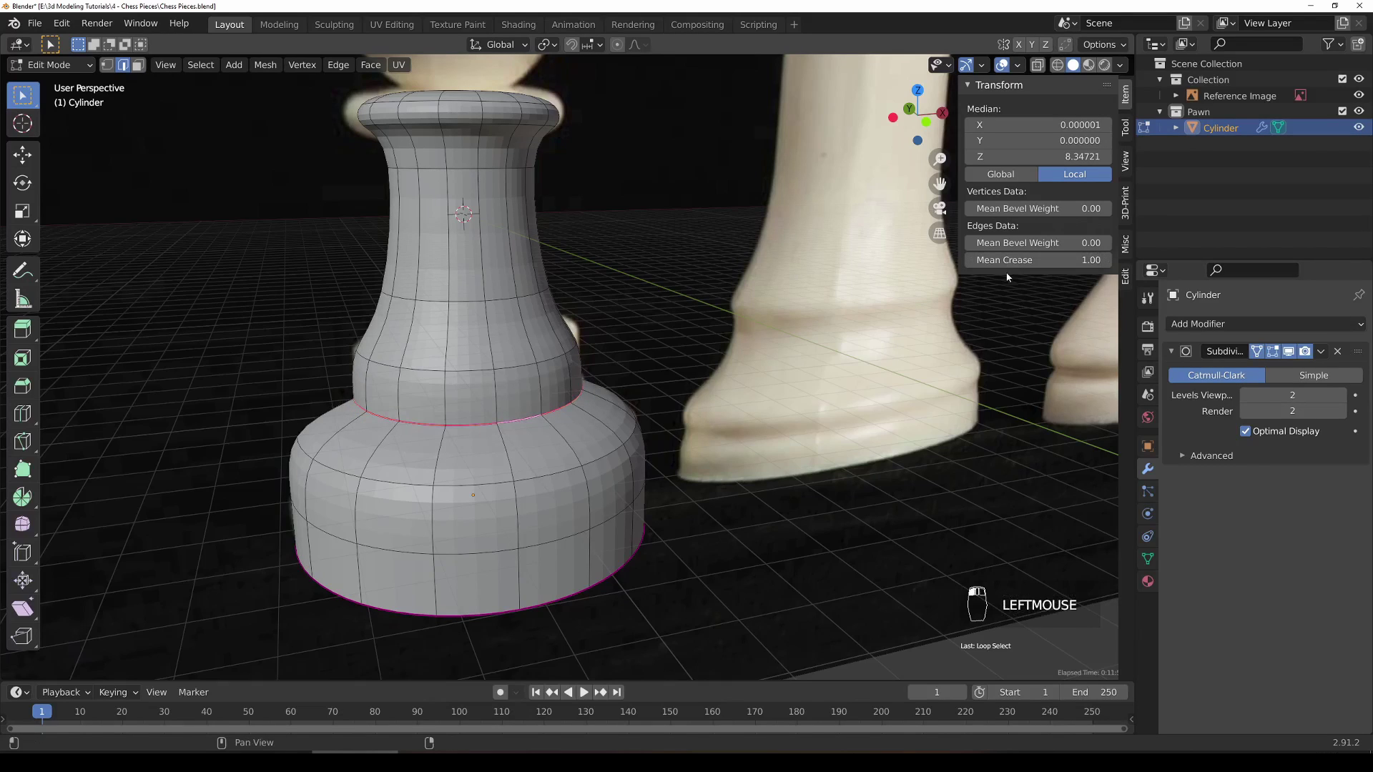
Step: Set the Mean Crease of the base's upper edge loop to 0.23 and show the model in front wireframe view
left_click(553, 479, "alt")
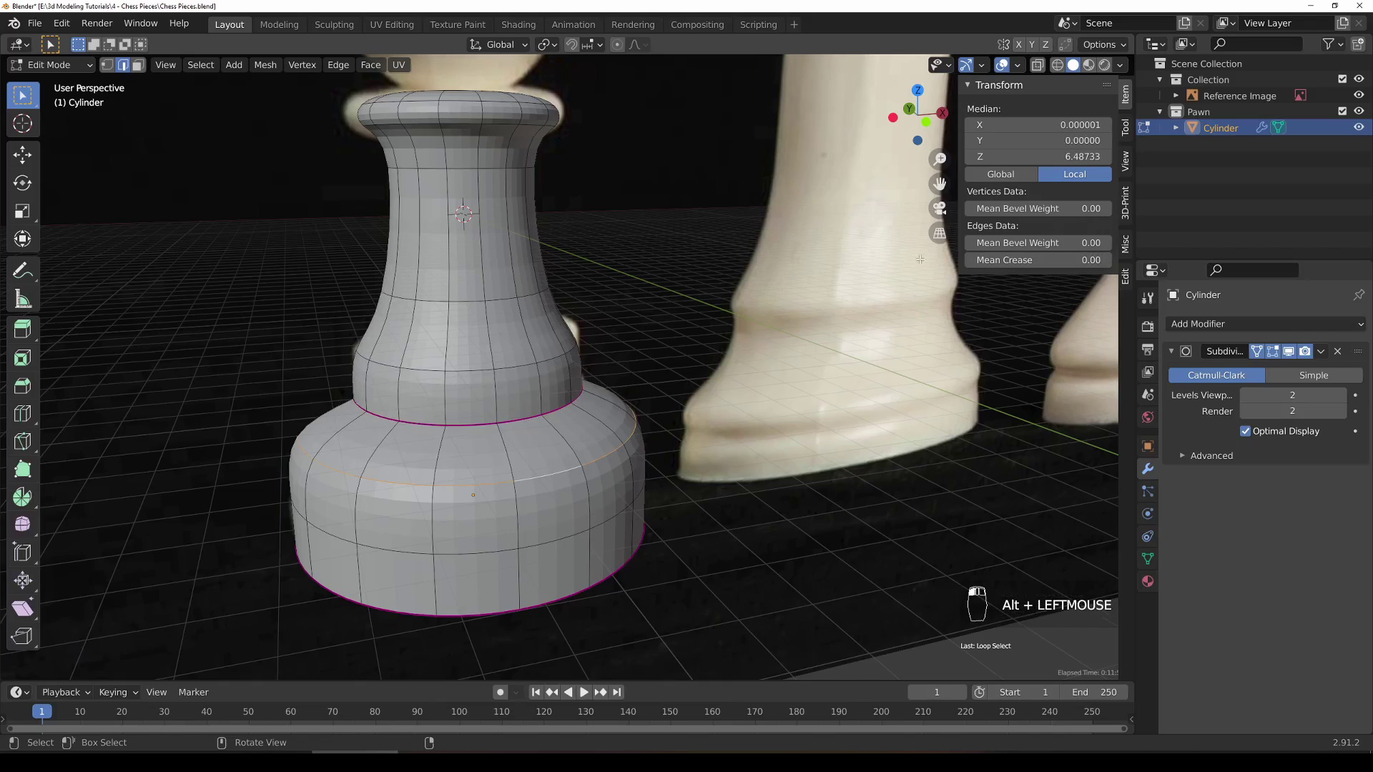
mouse_move(1033, 260)
left_mouse_down()
mouse_move(1080, 260)
mouse_move(1056, 260)
left_mouse_up()
middle_click_drag(468, 507, 417, 470)
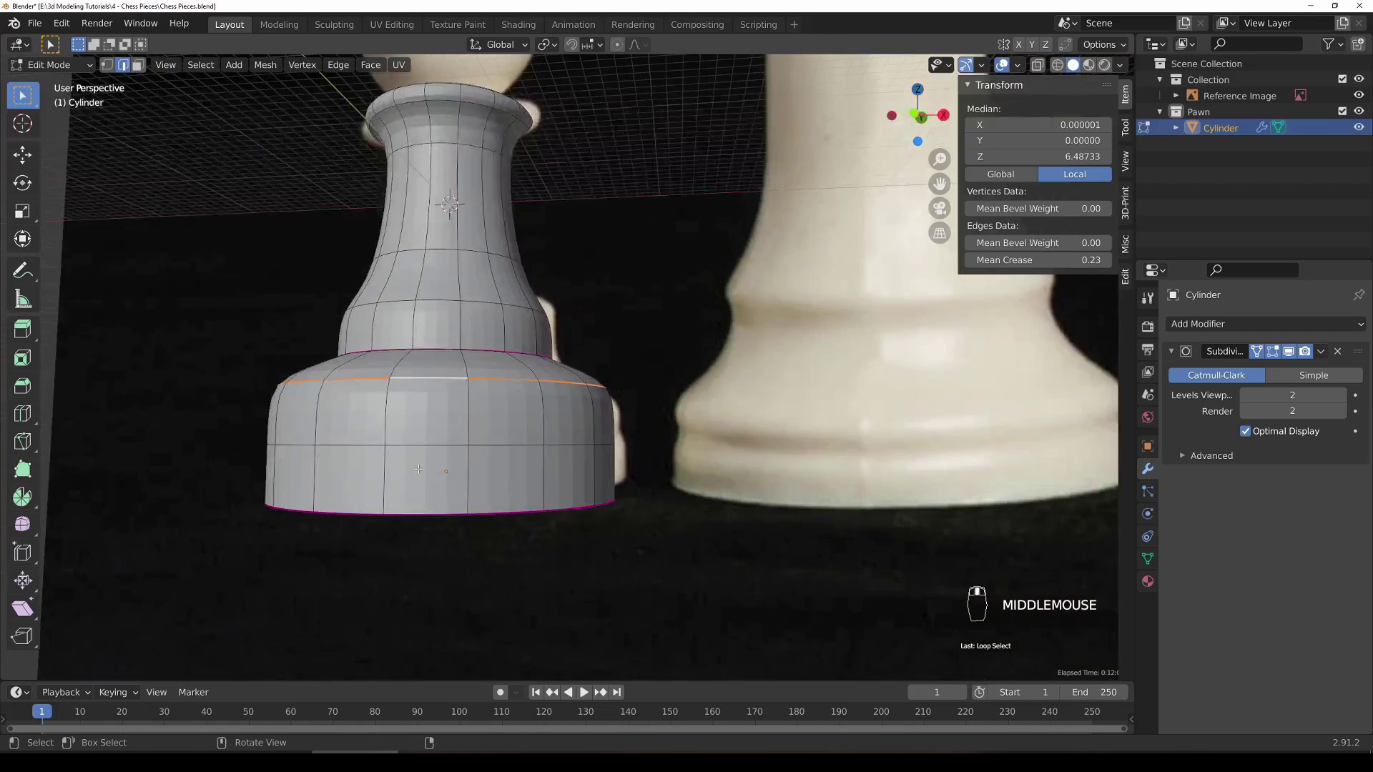
key("KP_1")
key("z")
scroll(221, 470, "up", 5)
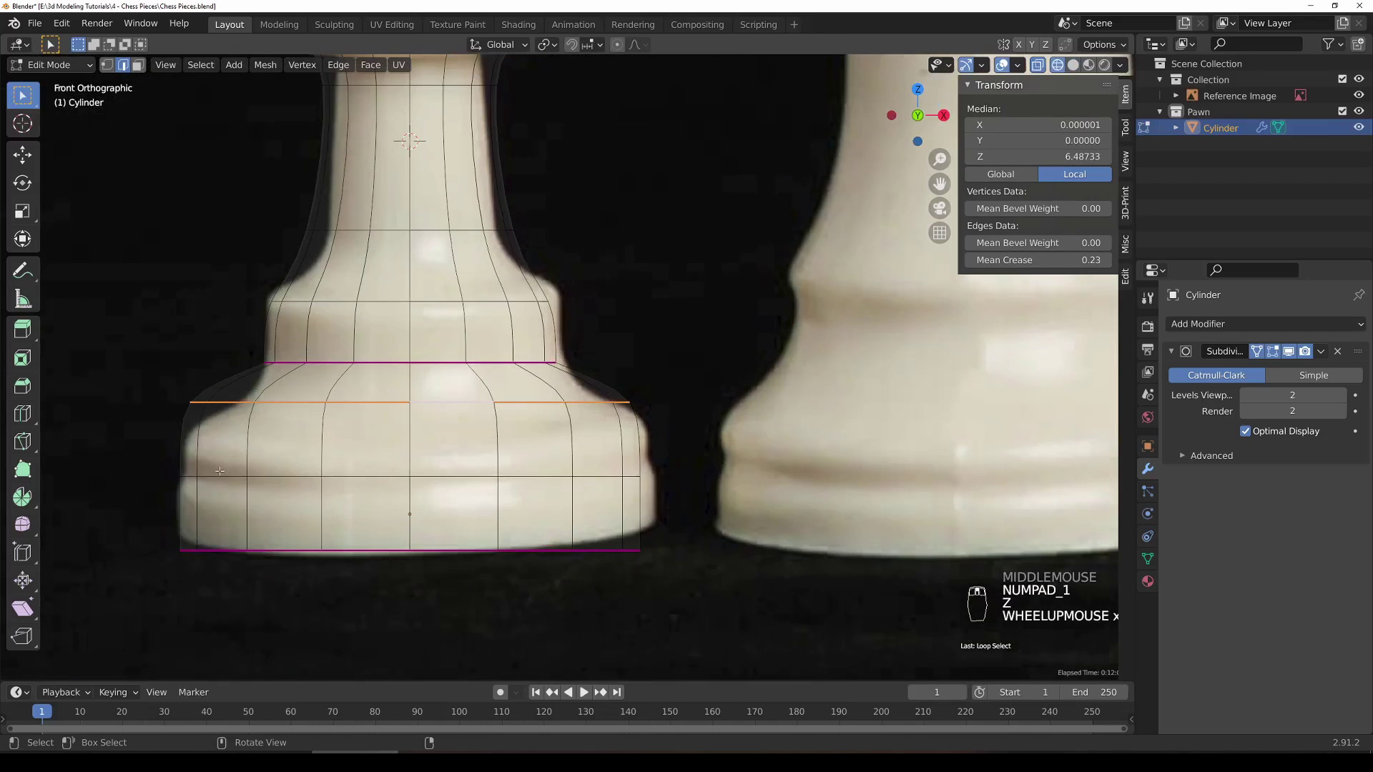
key("g")
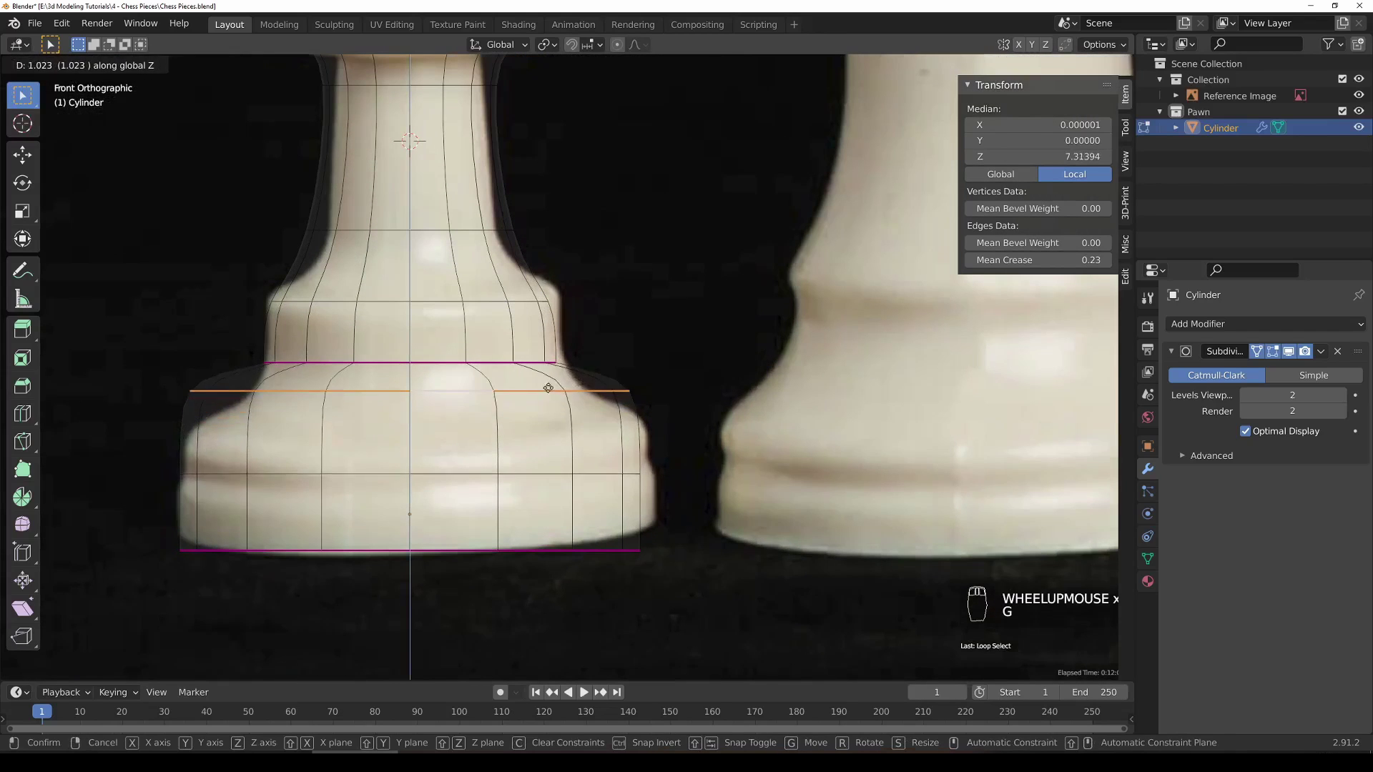
key("g")
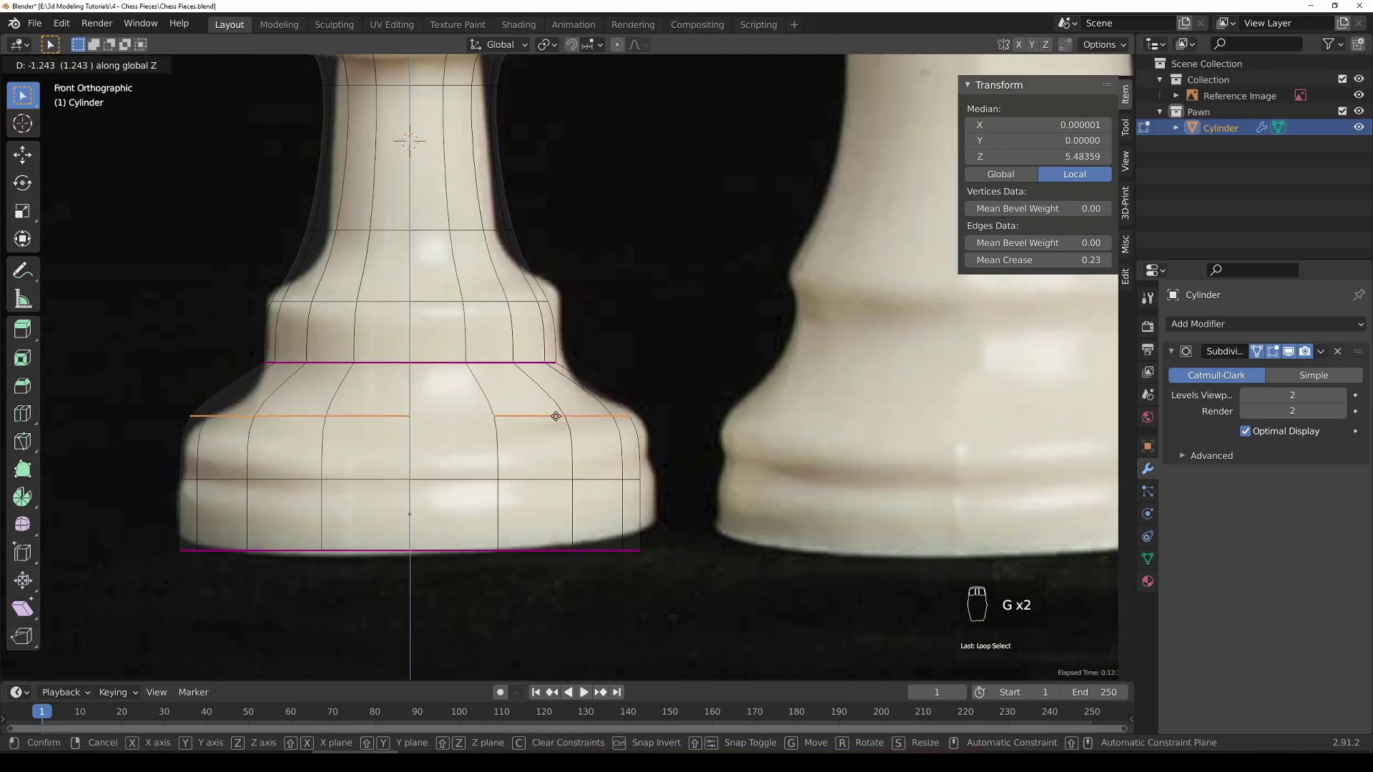
left_click(613, 492)
Step: Move the base's upper edge loop down about 2.45 along Z to meet the reference's rim
left_click(536, 404, "alt")
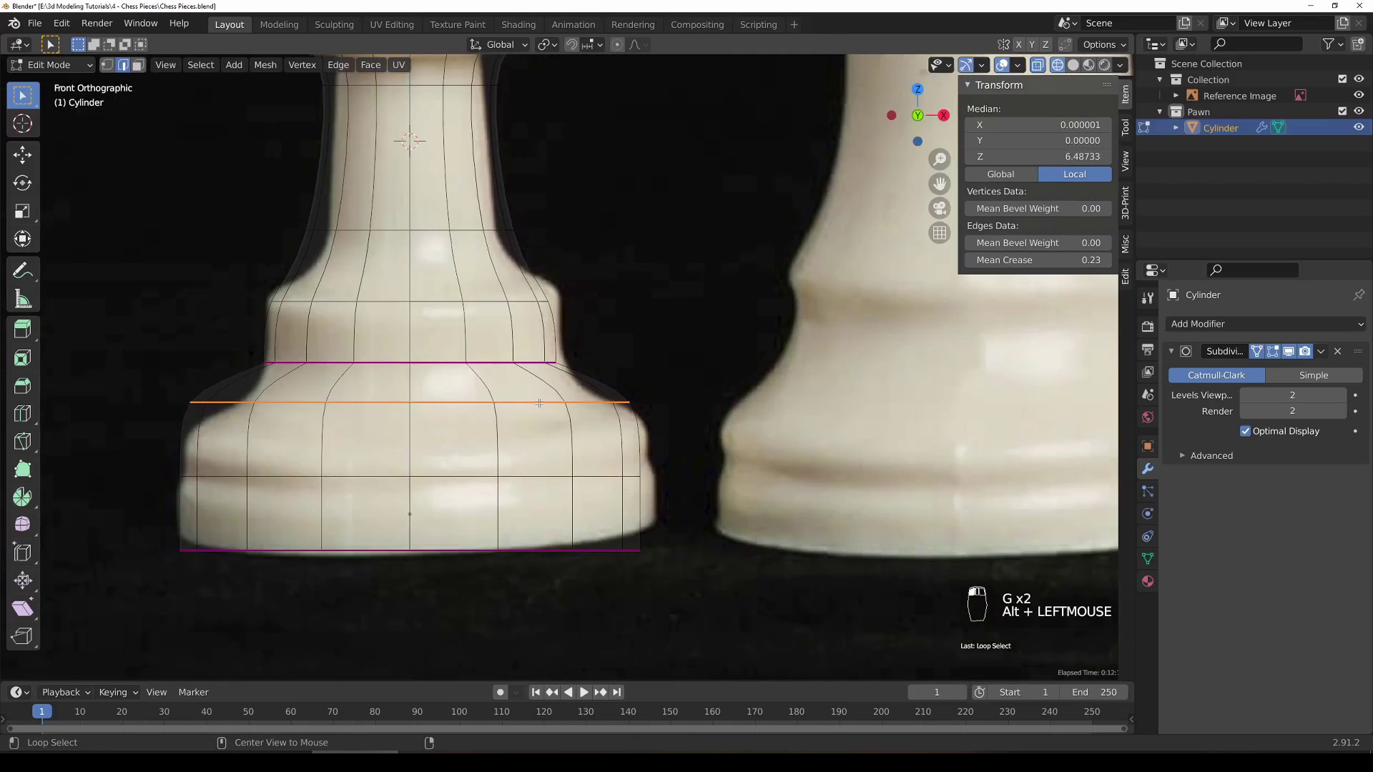
key("g")
key("z")
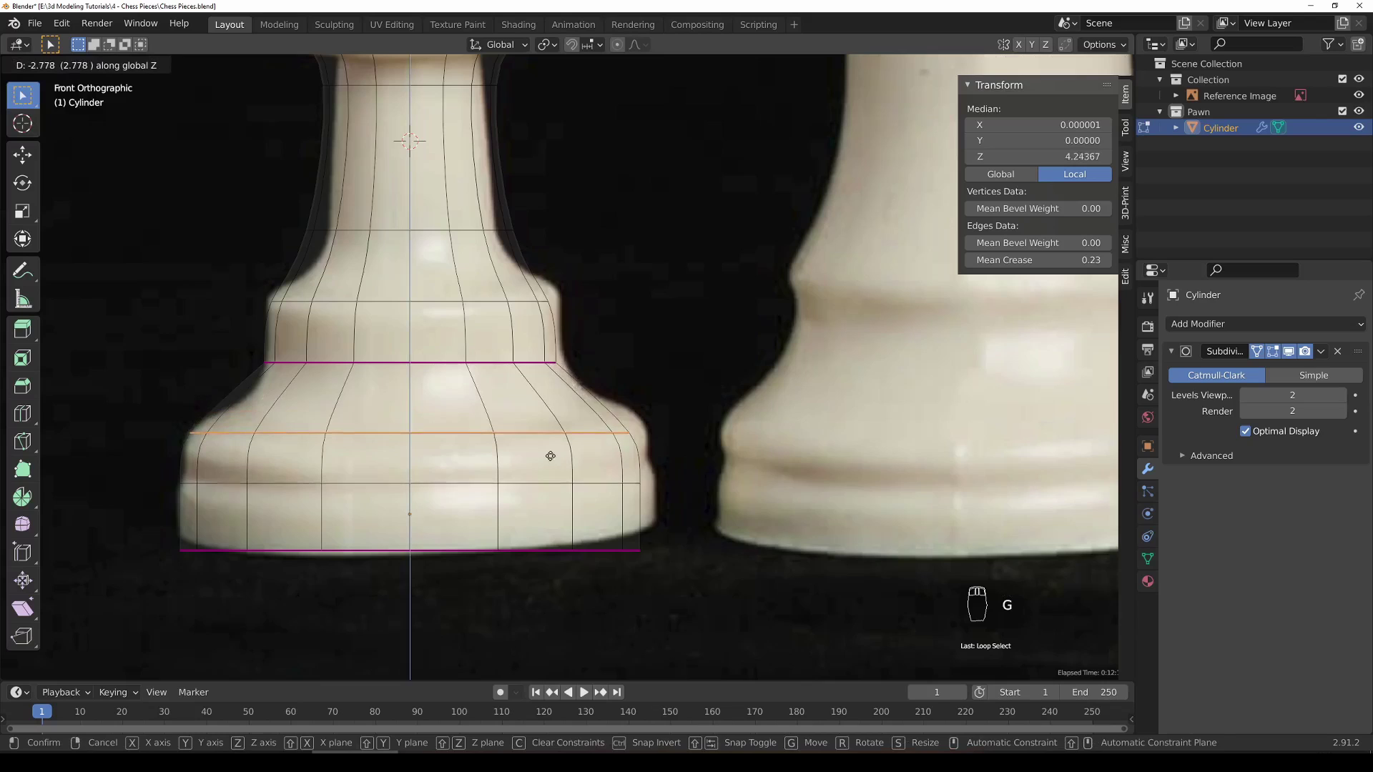
left_click(555, 453)
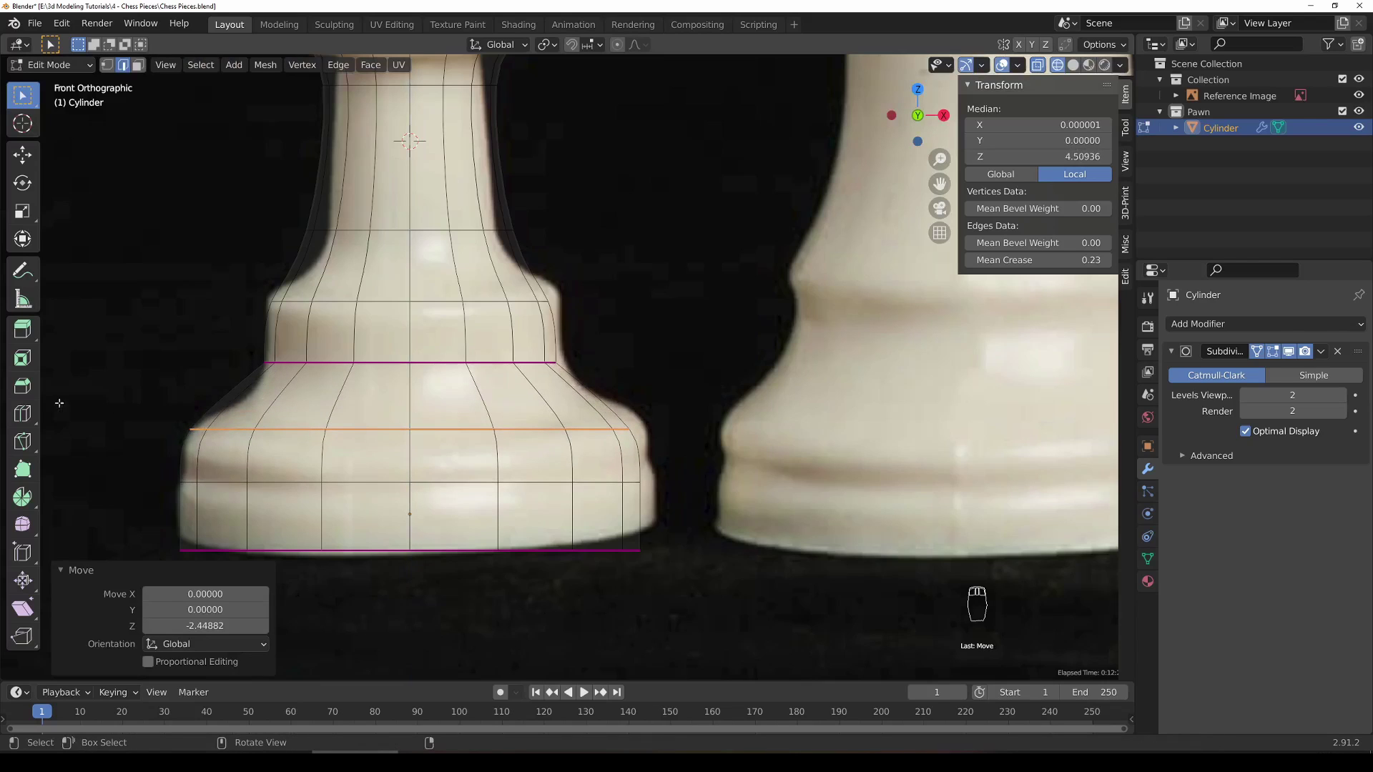
Step: Add one loop cut across the base's slope below the second tier and scale it to about 0.86
left_click(20, 418)
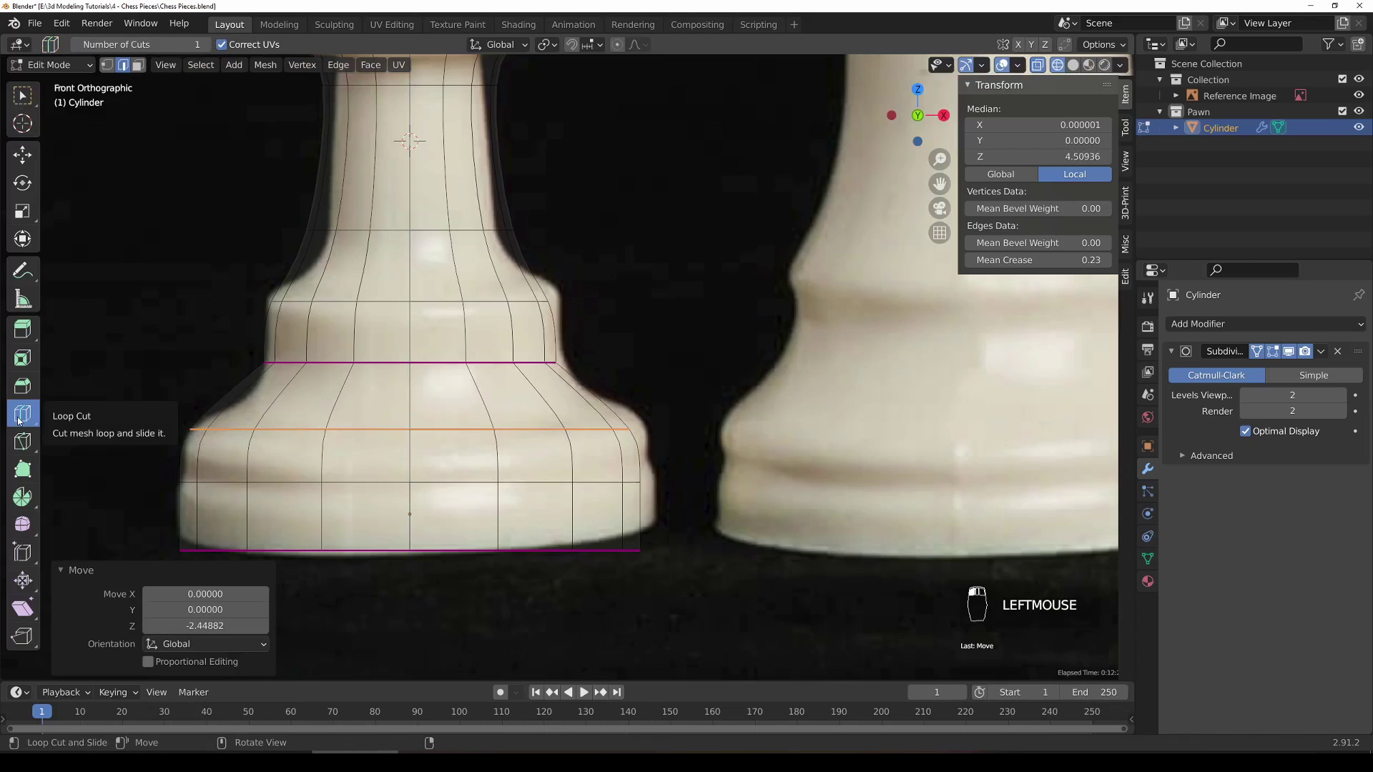
double_click(500, 397)
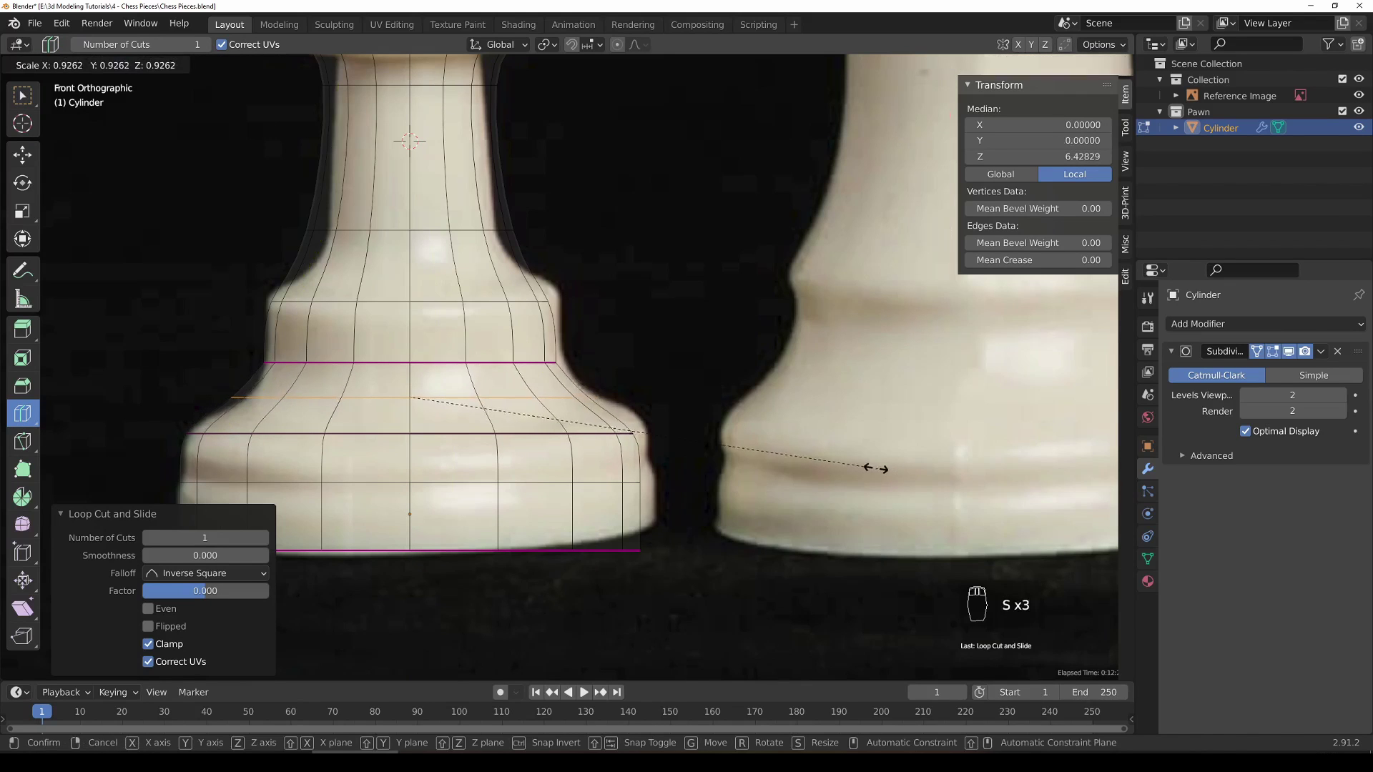
left_click(835, 469)
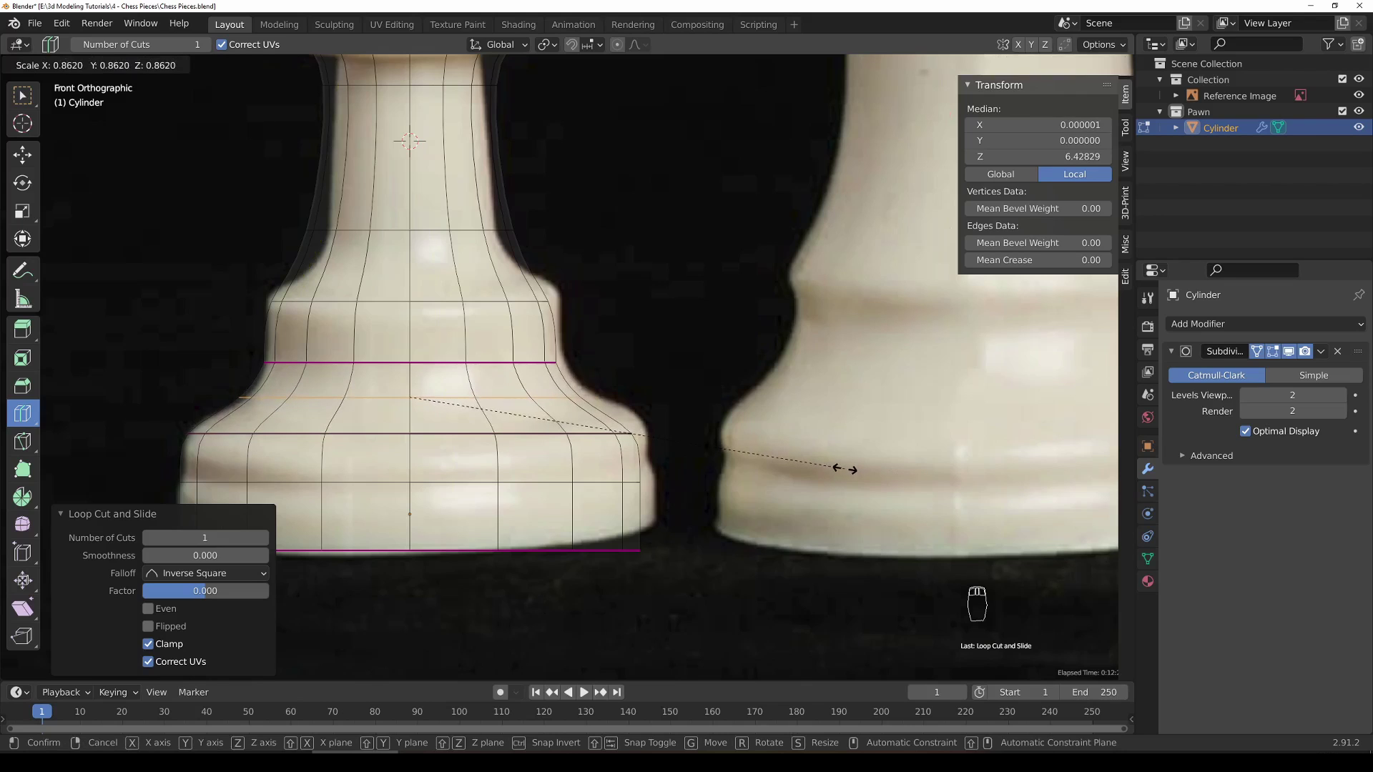
Step: Add a loop cut between the second tier and the neck, scale it by 0.898, raise it about 1.43 and scale it by 0.886
left_click(443, 251)
key("s")
key("s")
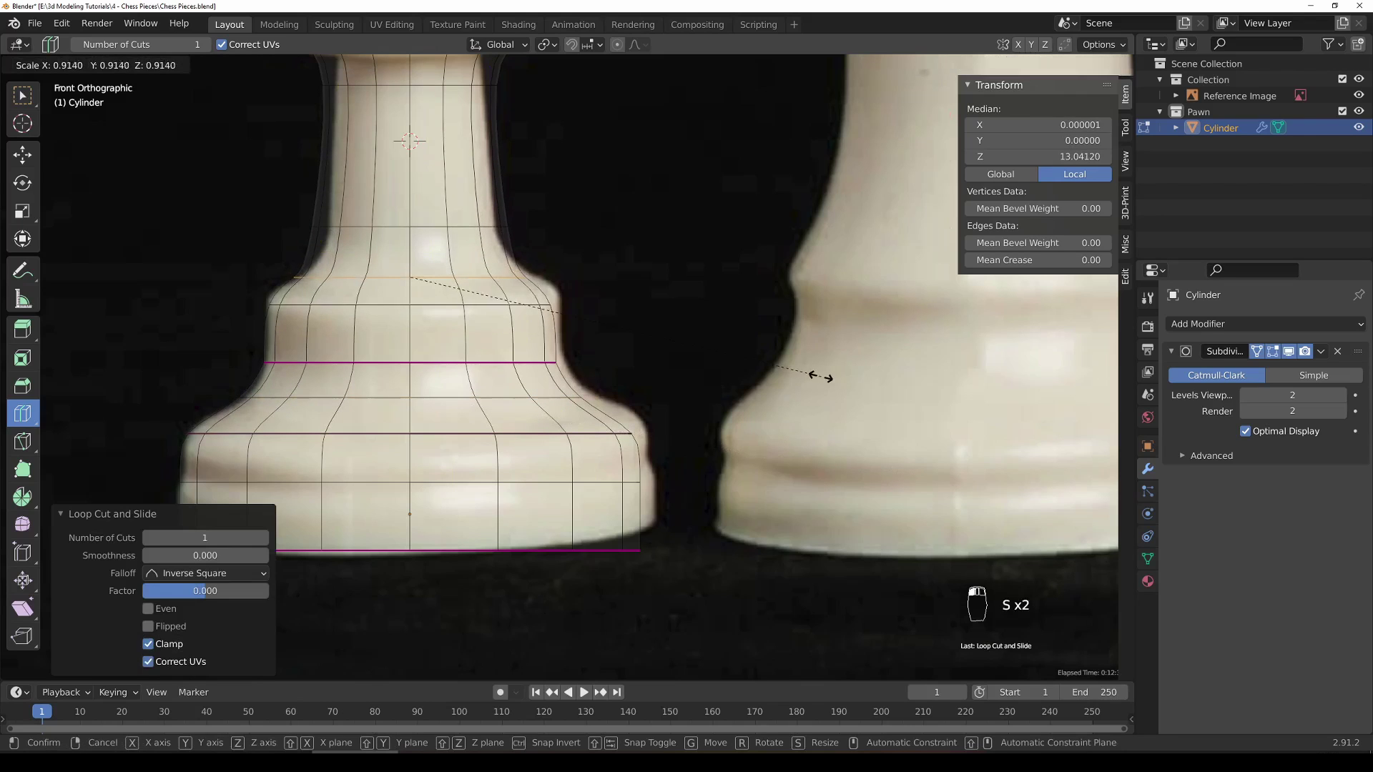
left_click(807, 373)
key("g")
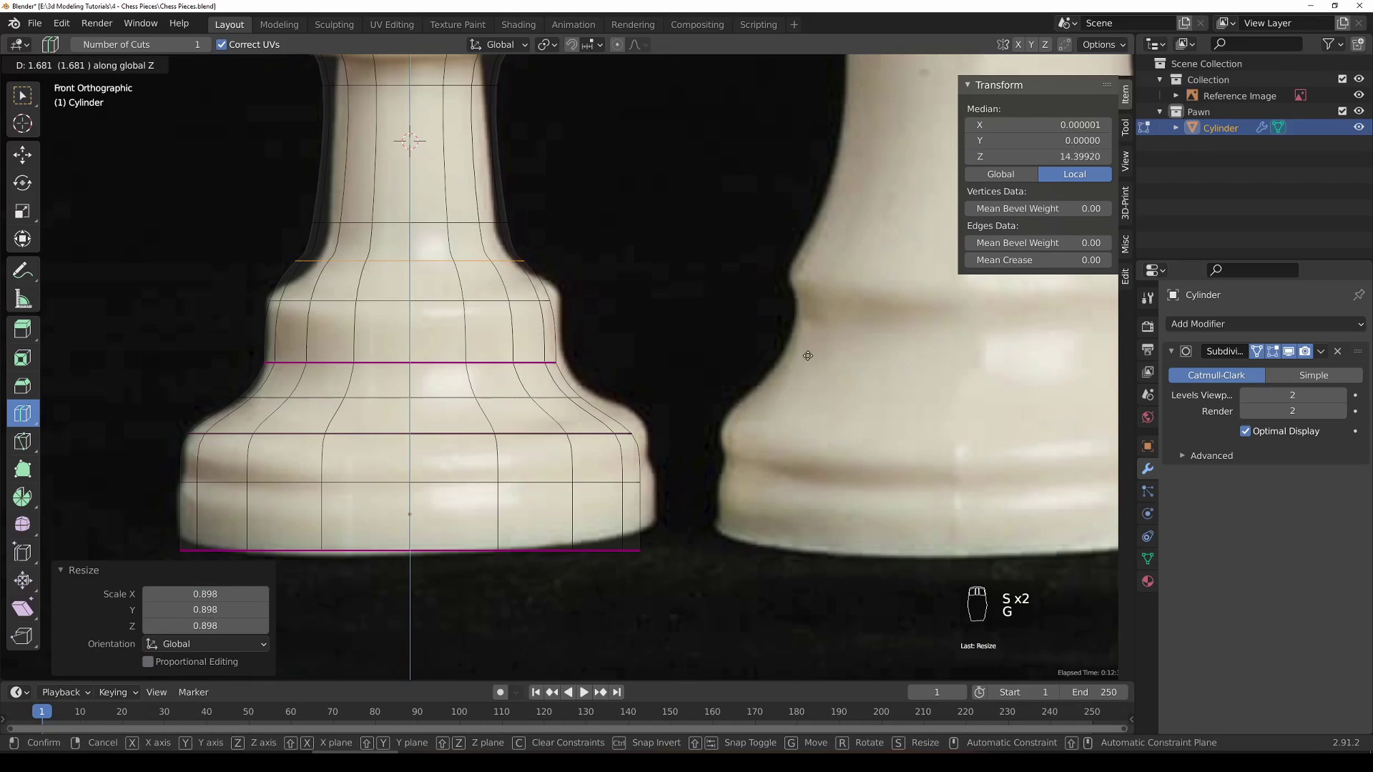
left_click(806, 359)
key("s")
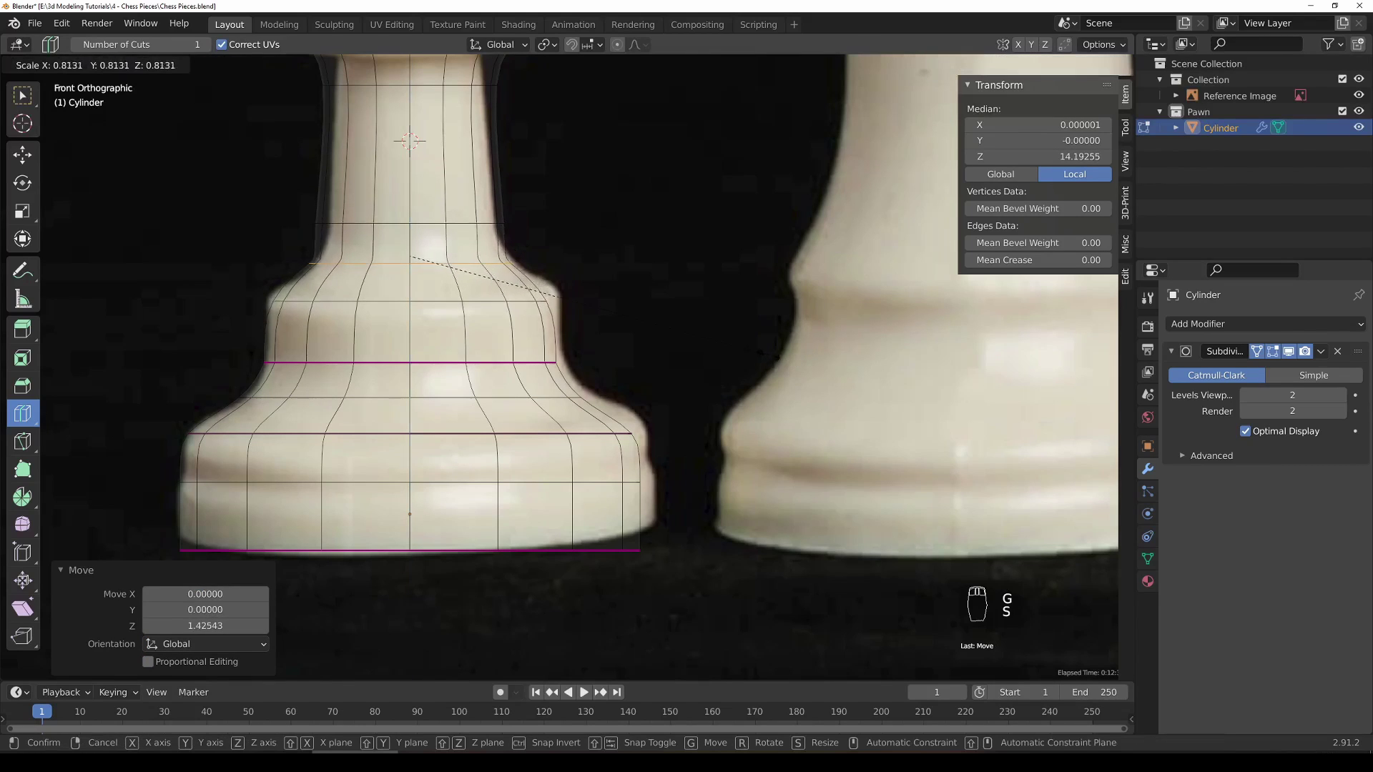
left_click(797, 360)
Step: Scale the edge loop at the foot of the neck to about 0.94 to fit the reference outline
middle_click_drag(642, 222, 198, 177, "shift")
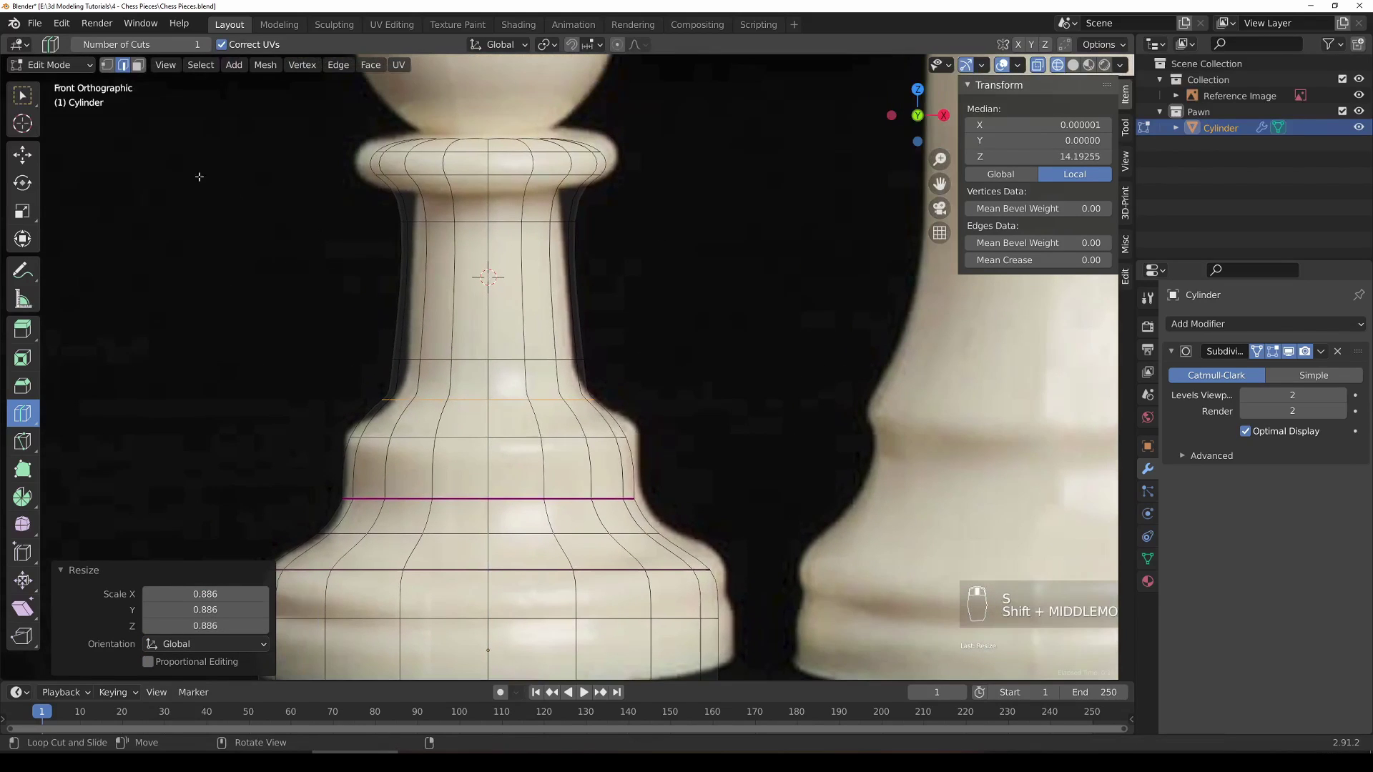
left_click(31, 96)
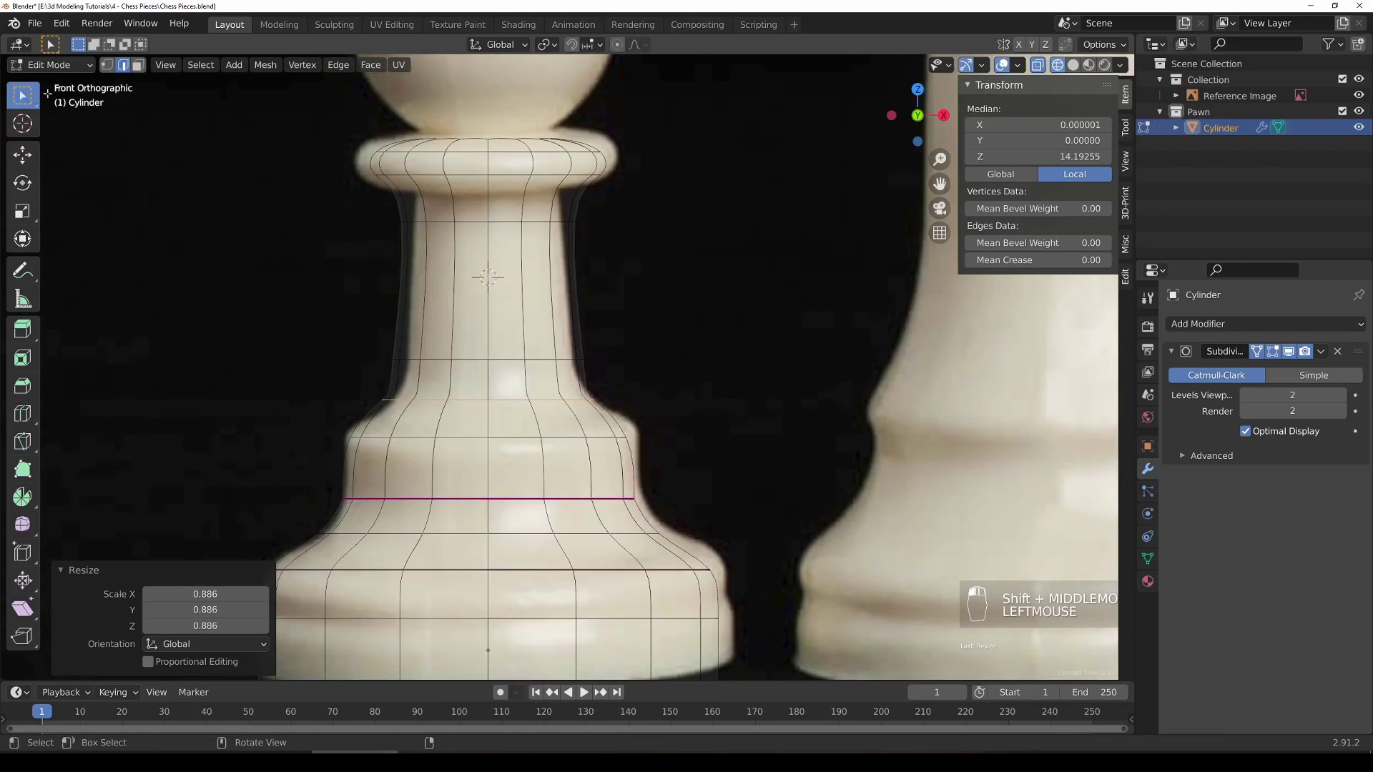
left_click(480, 362, "alt")
key("s")
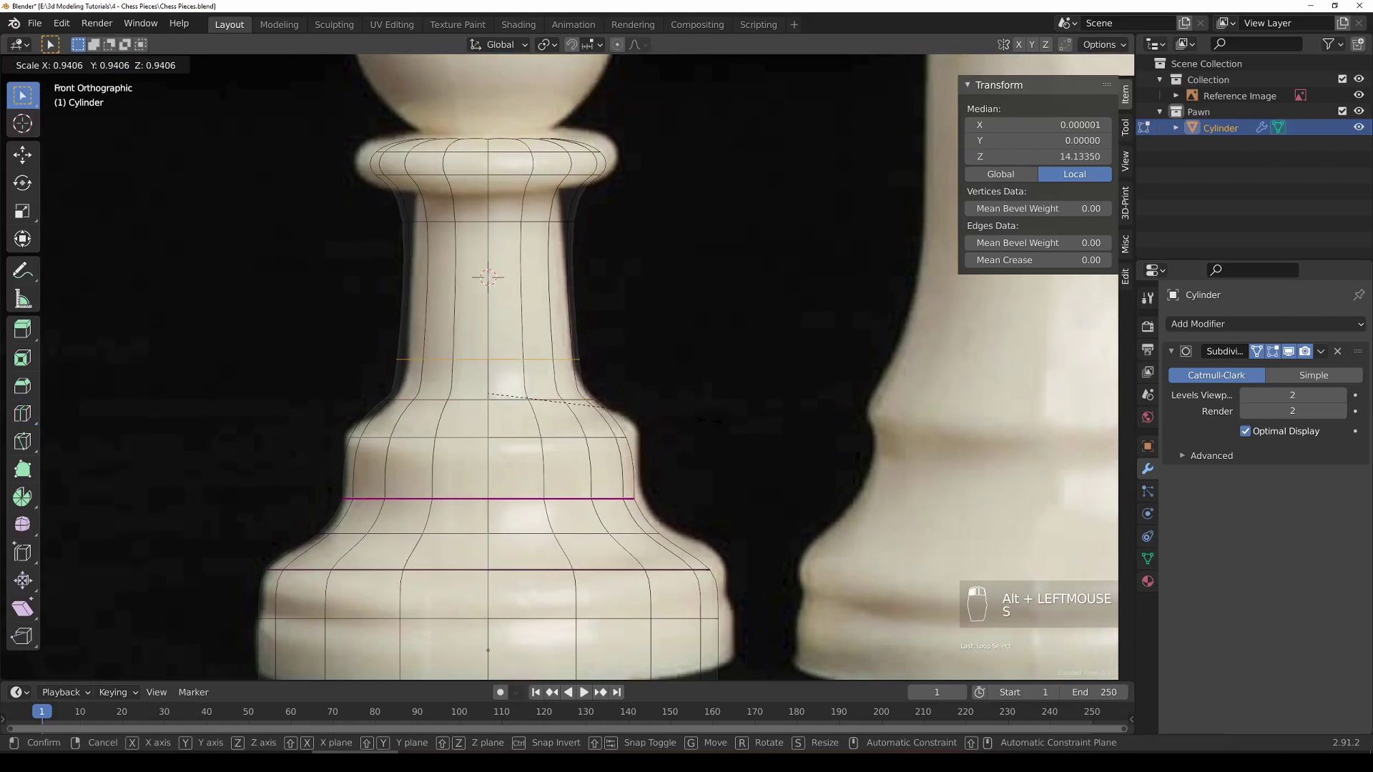
left_click(704, 400)
Step: Scale the neck's upper edge loop by 0.899 and move it up about 0.29 along Z
left_click(534, 222, "alt")
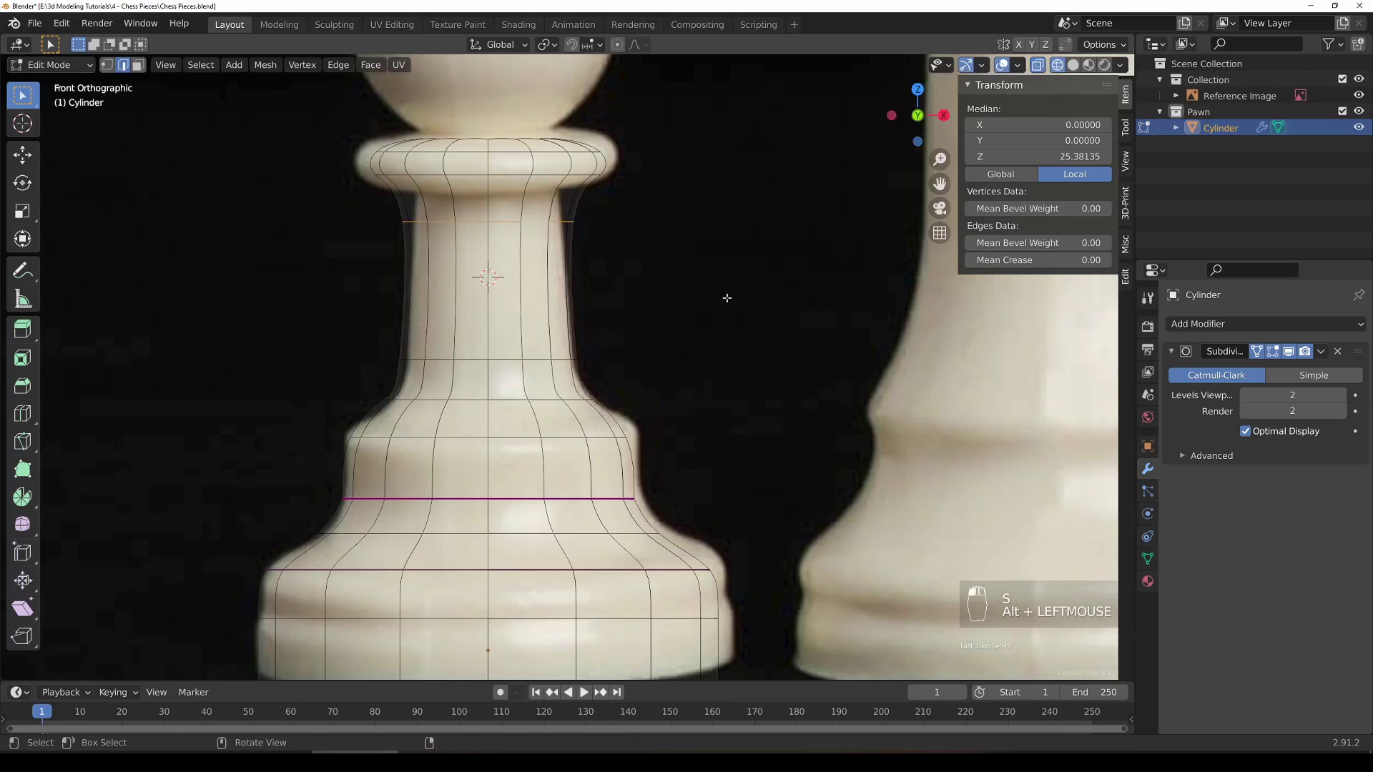
key("s")
left_click(694, 326)
key("g")
key("z")
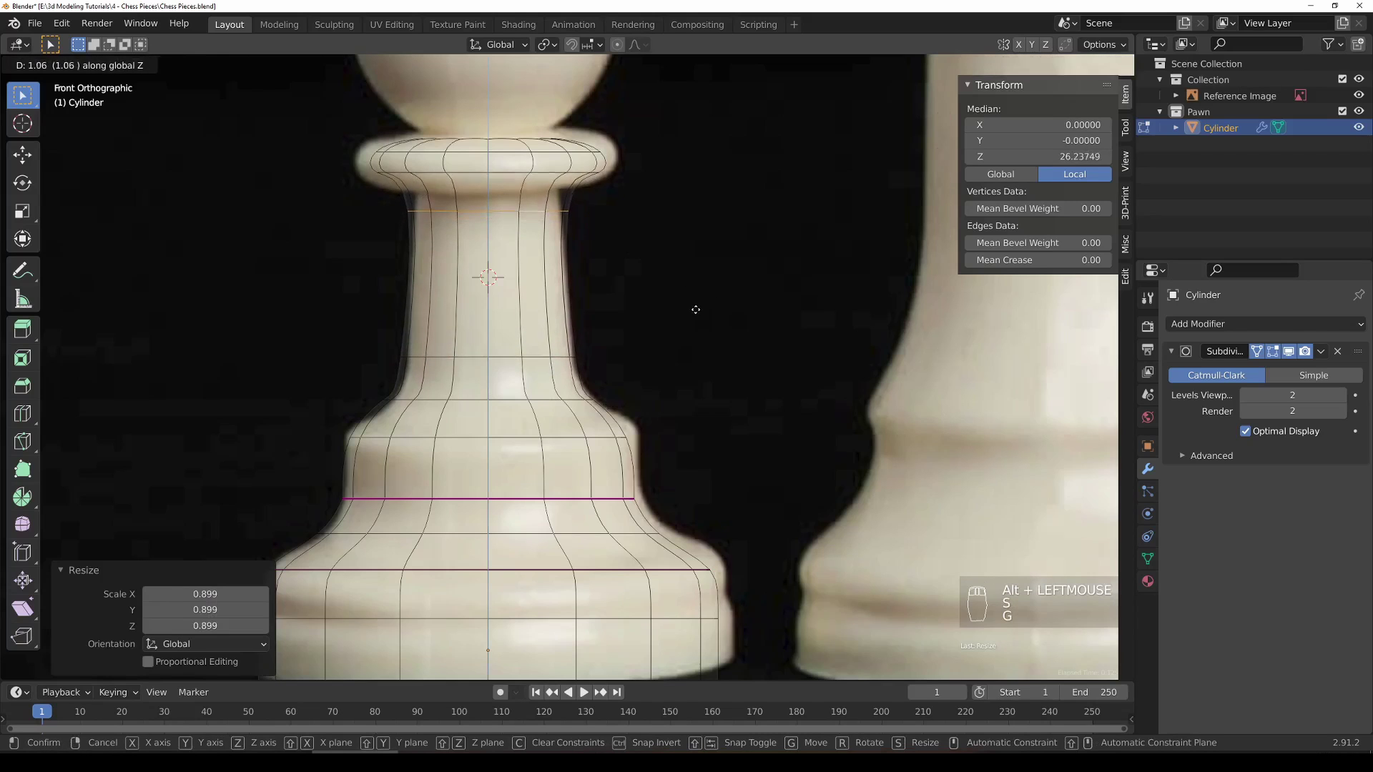
left_click(694, 323)
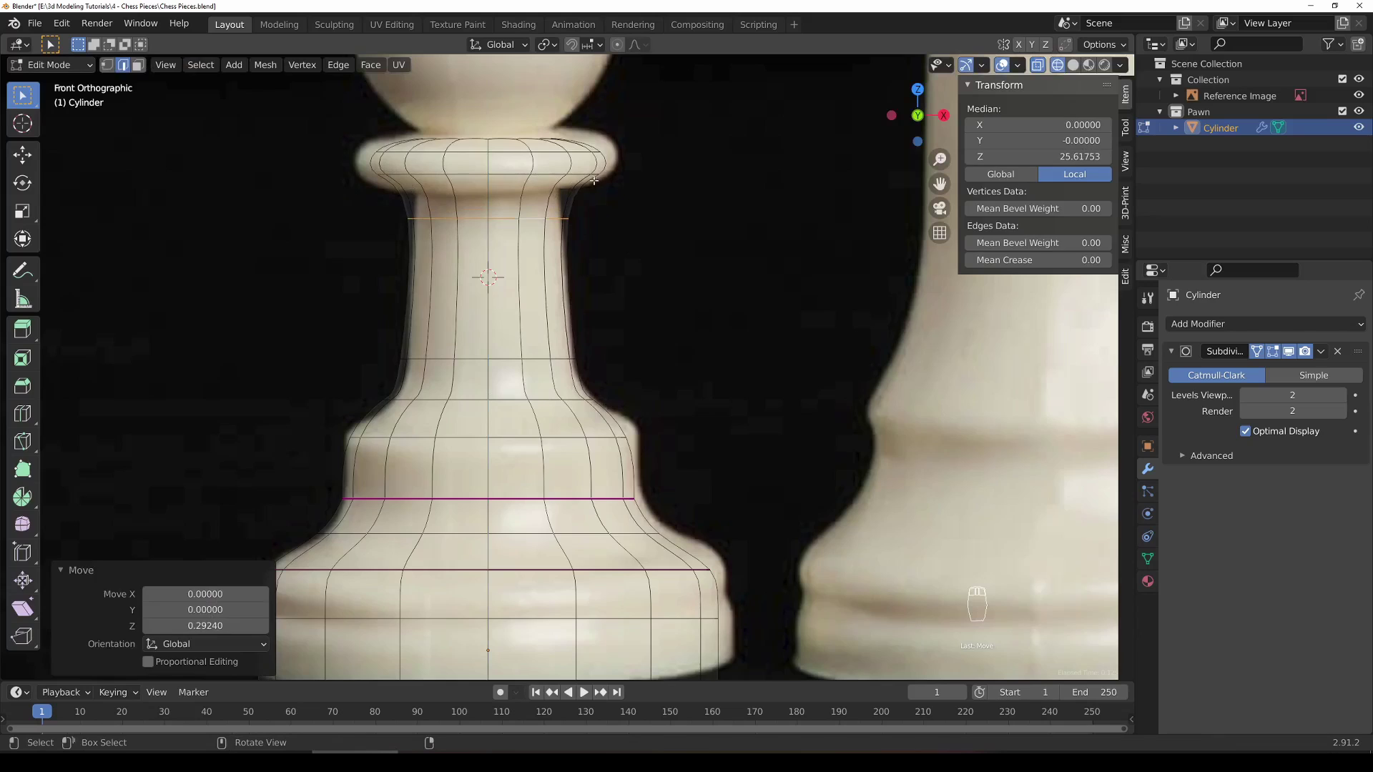
Step: Compare the pawn's profile with the reference in solid and wireframe shading, in Object Mode and on the edit cage at the base
key("Tab")
key("z")
key("z")
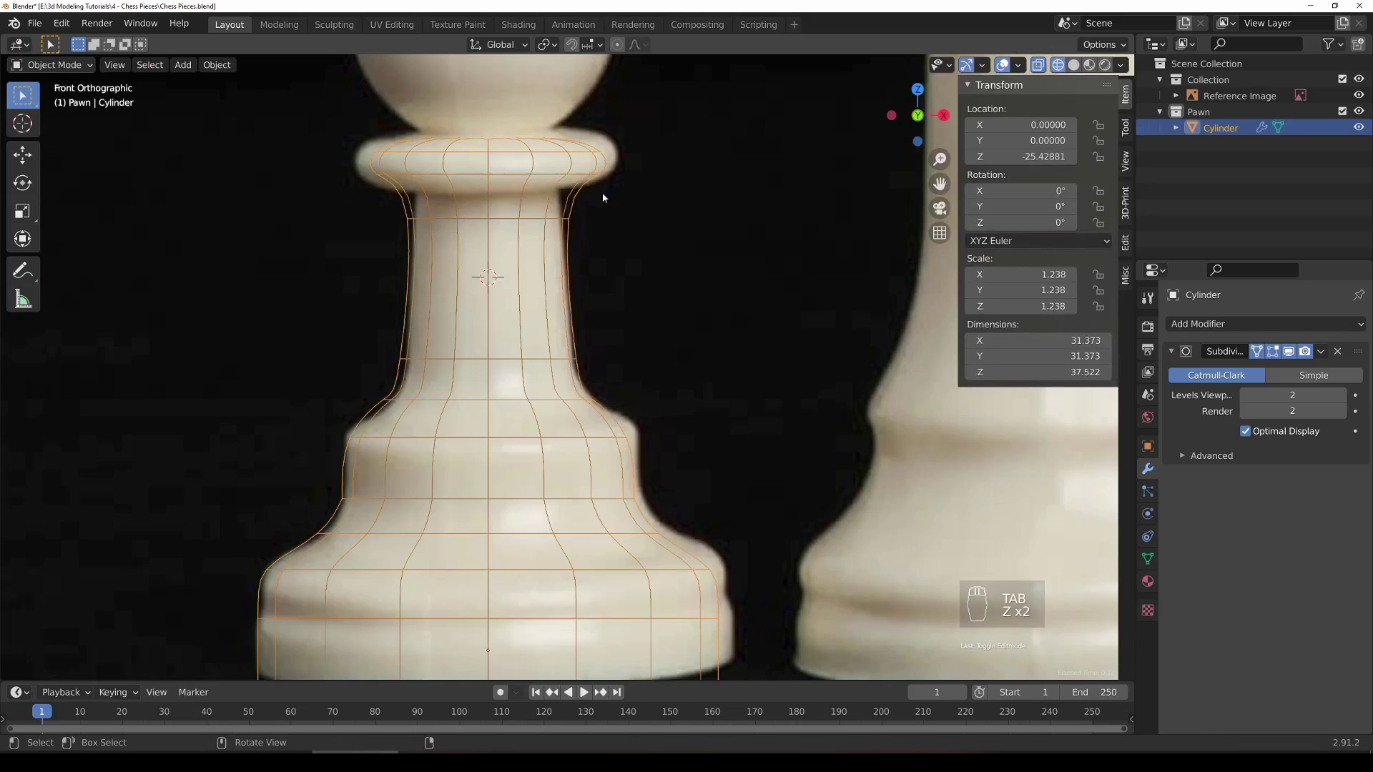
key("z")
key("z")
key("z")
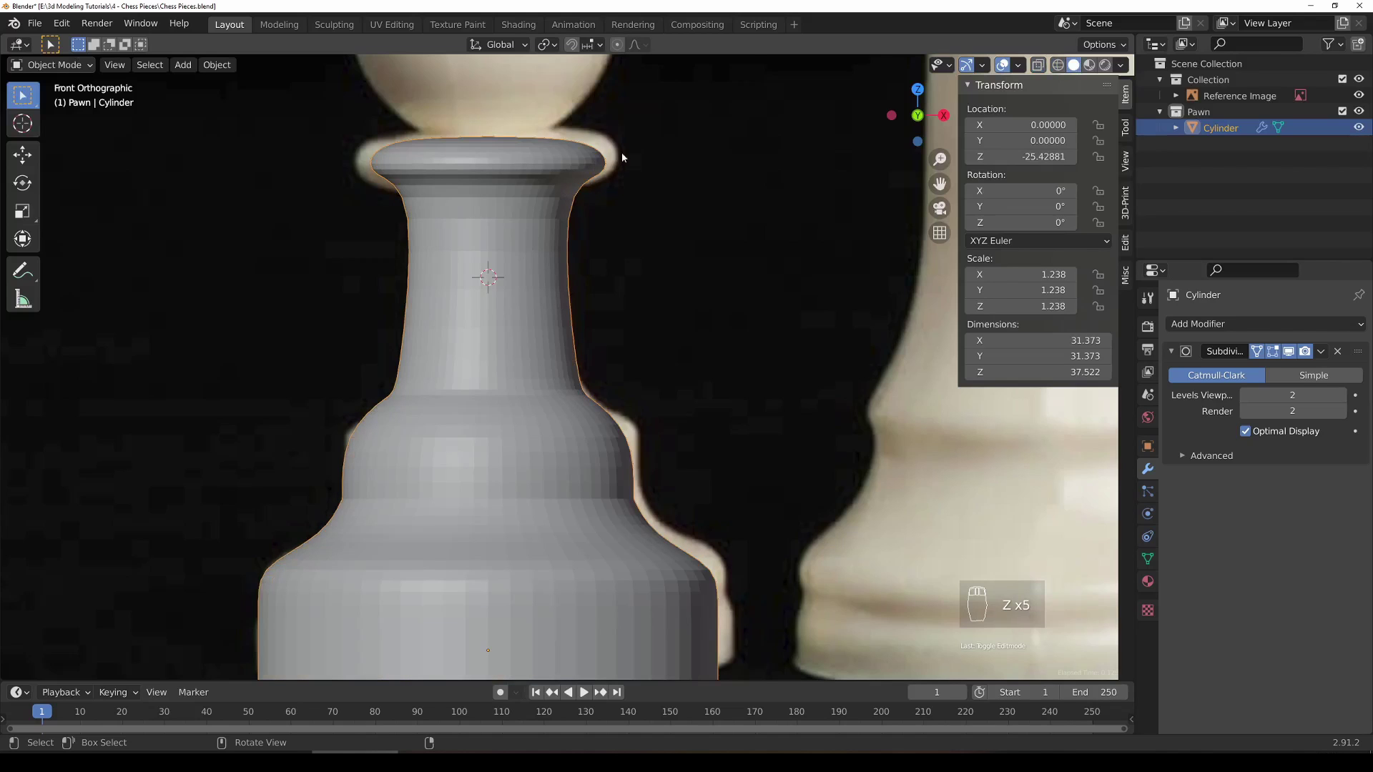
key("z")
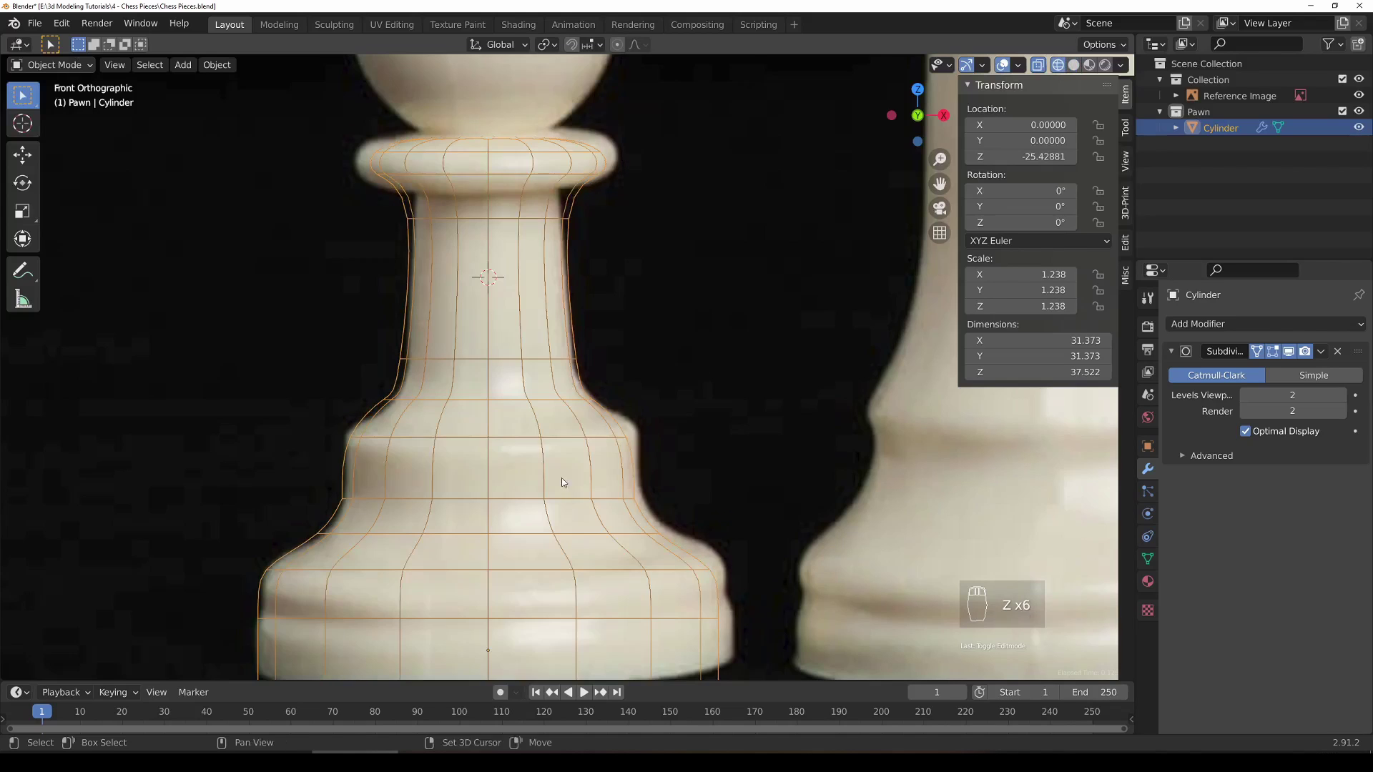
middle_click_drag(614, 572, 626, 413, "shift")
key("Tab")
key("a")
key("a")
key("a")
key("a")
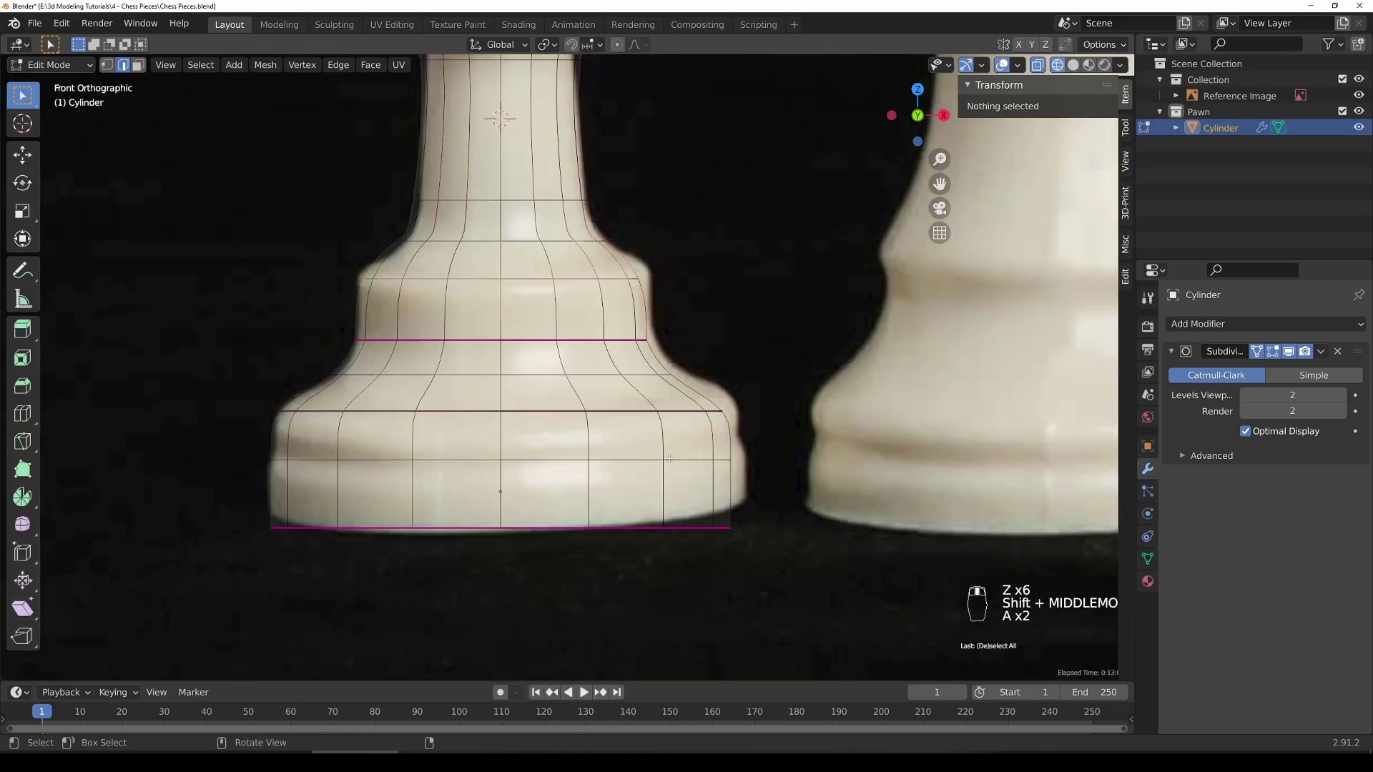
Step: Move the collar's lower edge loop down about 0.84 along Z
middle_click_drag(500, 116, 517, 406, "shift")
scroll(622, 300, "up", 2)
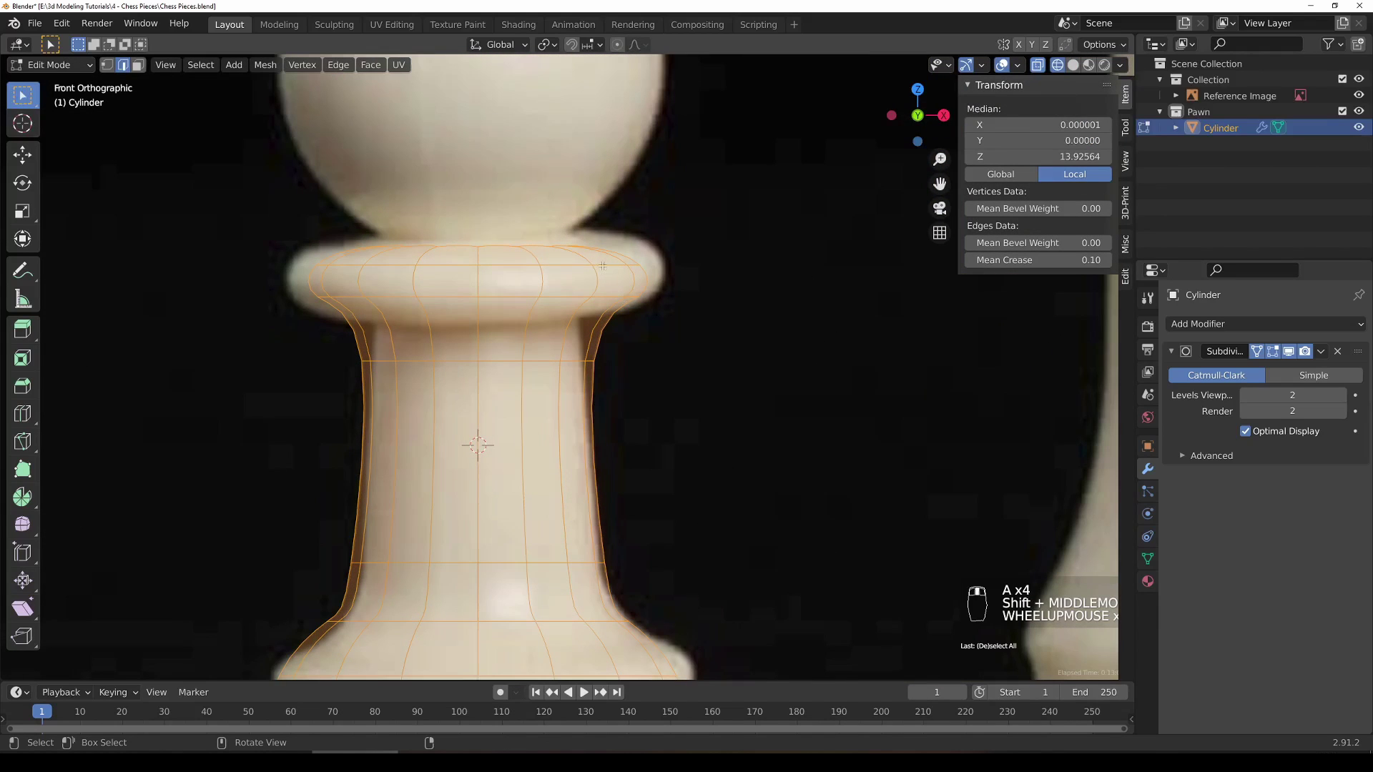
left_click(590, 296)
left_click(550, 297, "alt")
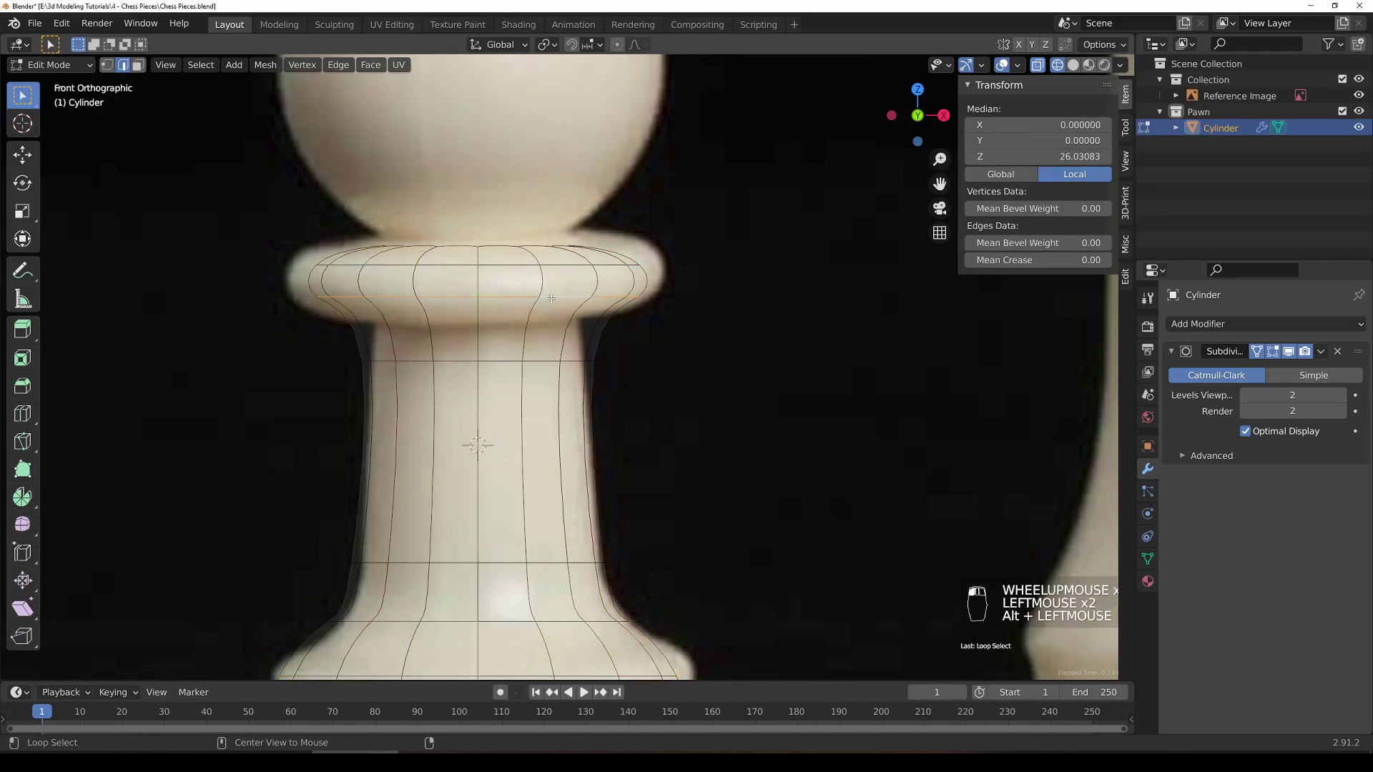
key("g")
key("z")
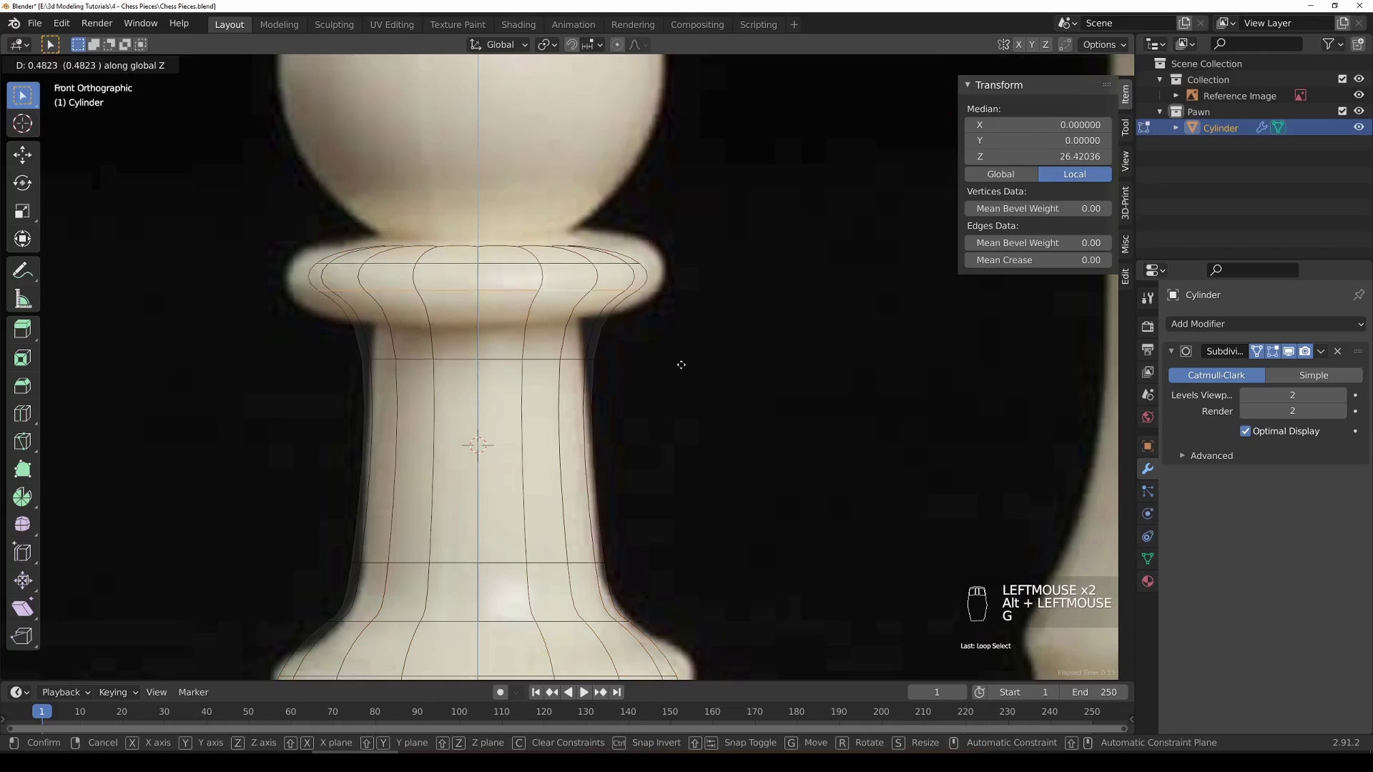
left_click(672, 392)
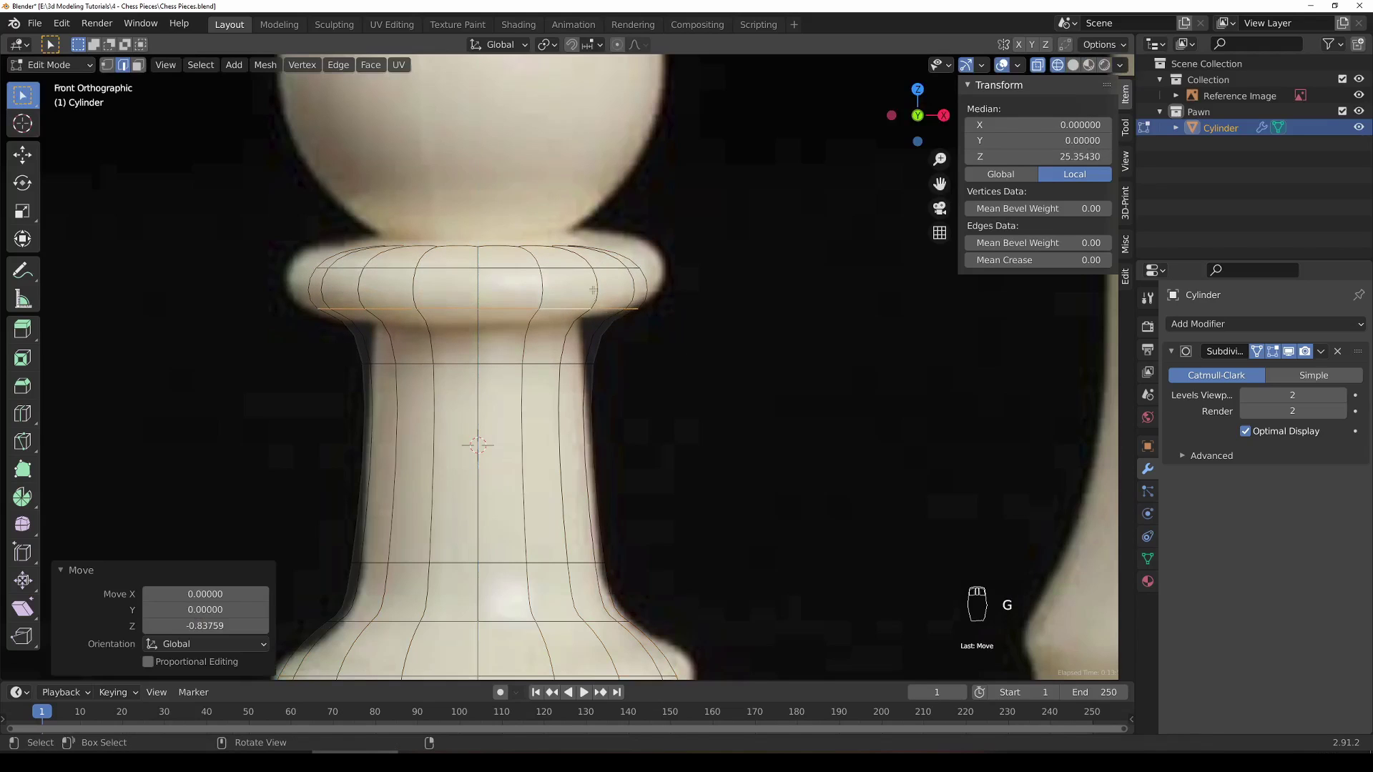
Step: Move the collar's upper edge loop up along Z toward the top of the reference's collar
left_click(629, 309, "alt")
key("g")
key("z")
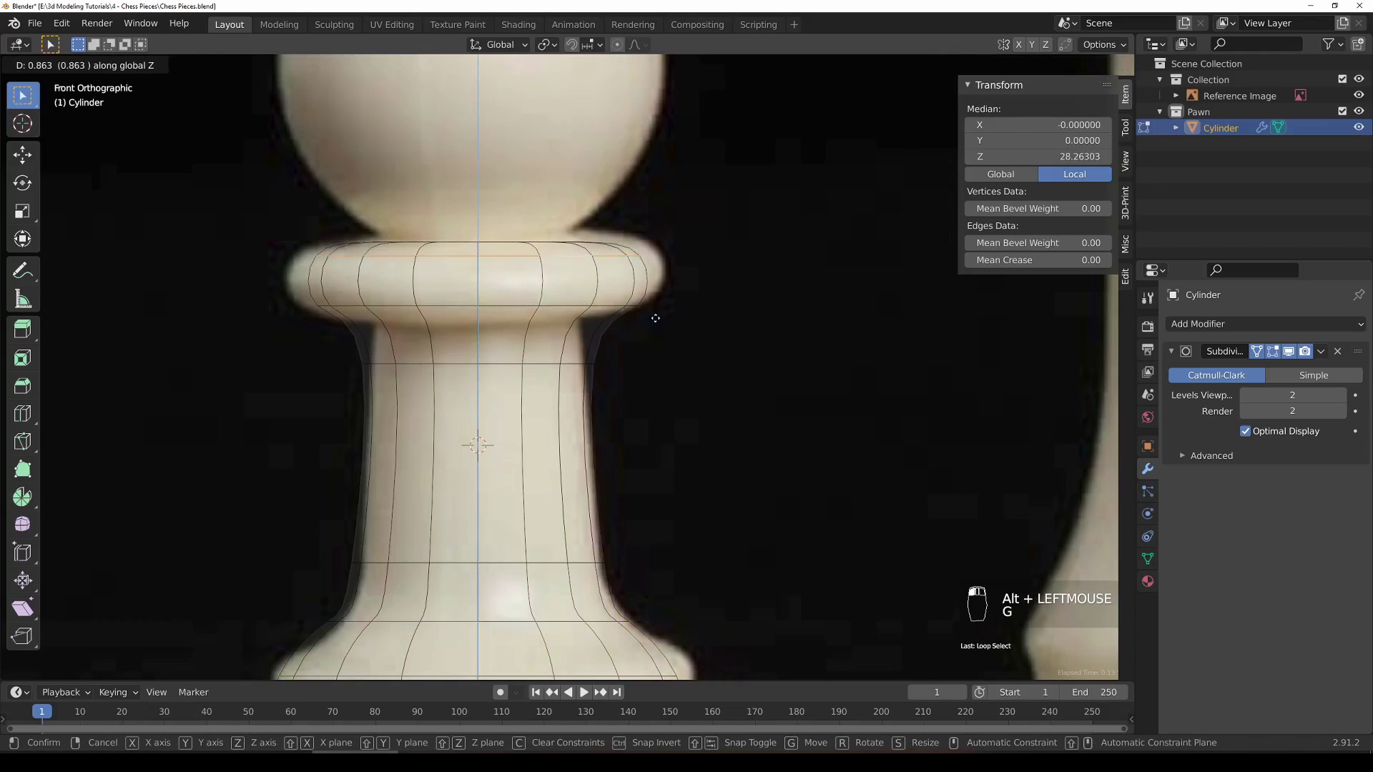
left_click(657, 312)
Step: Scale the collar's upper and lower edge loops together by 1.093 to match the reference's collar width
left_click(651, 308, "alt+shift")
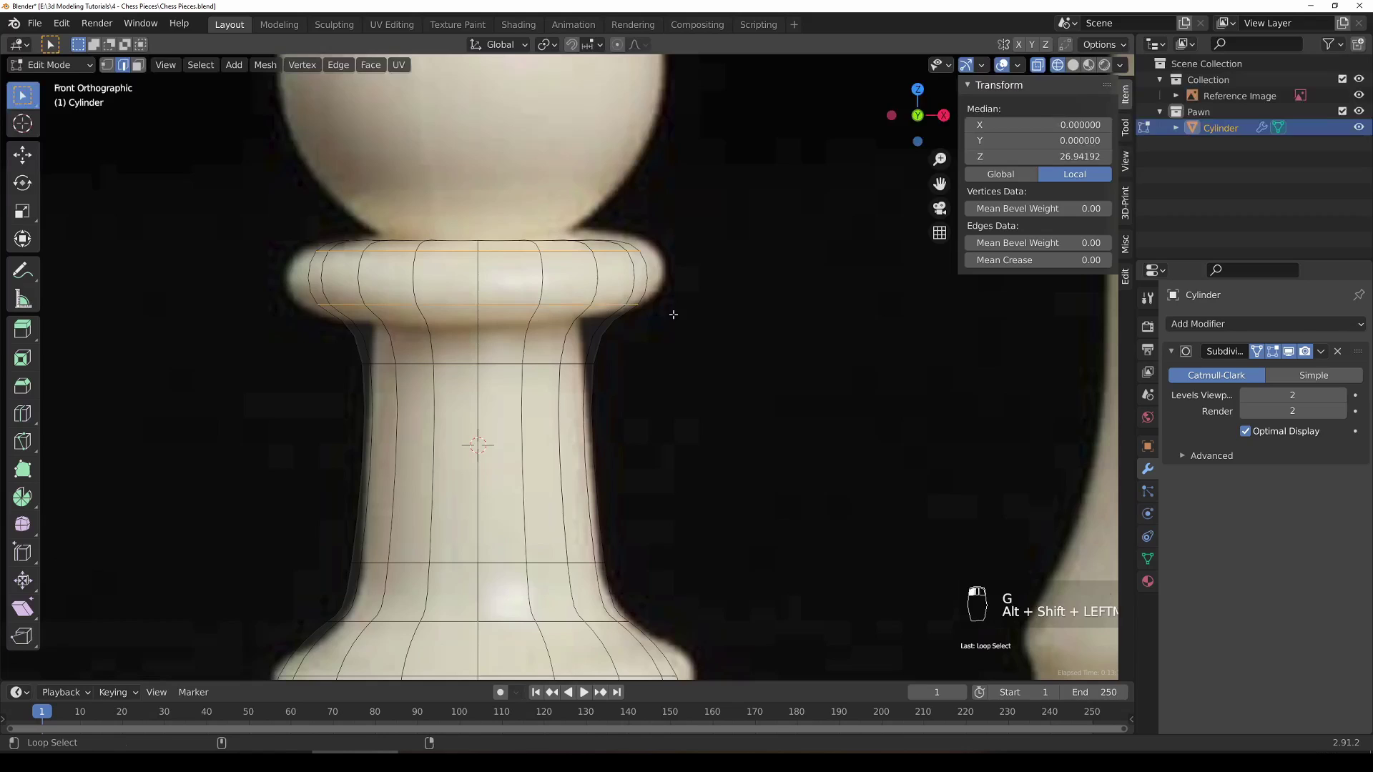
key("s")
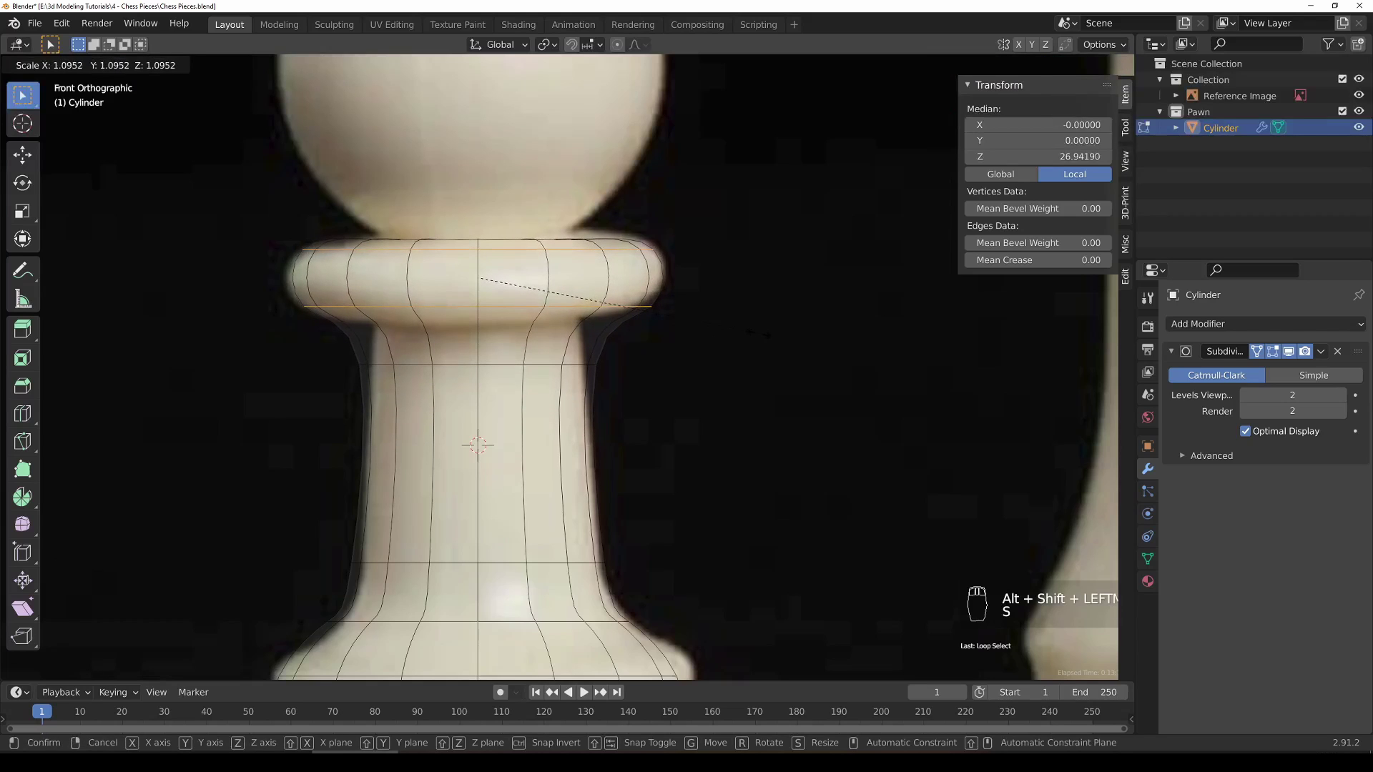
left_click(777, 344)
Step: Add a loop cut just under the collar, scale it to about 0.85 and move it down about 0.61 along Z
left_click(22, 413)
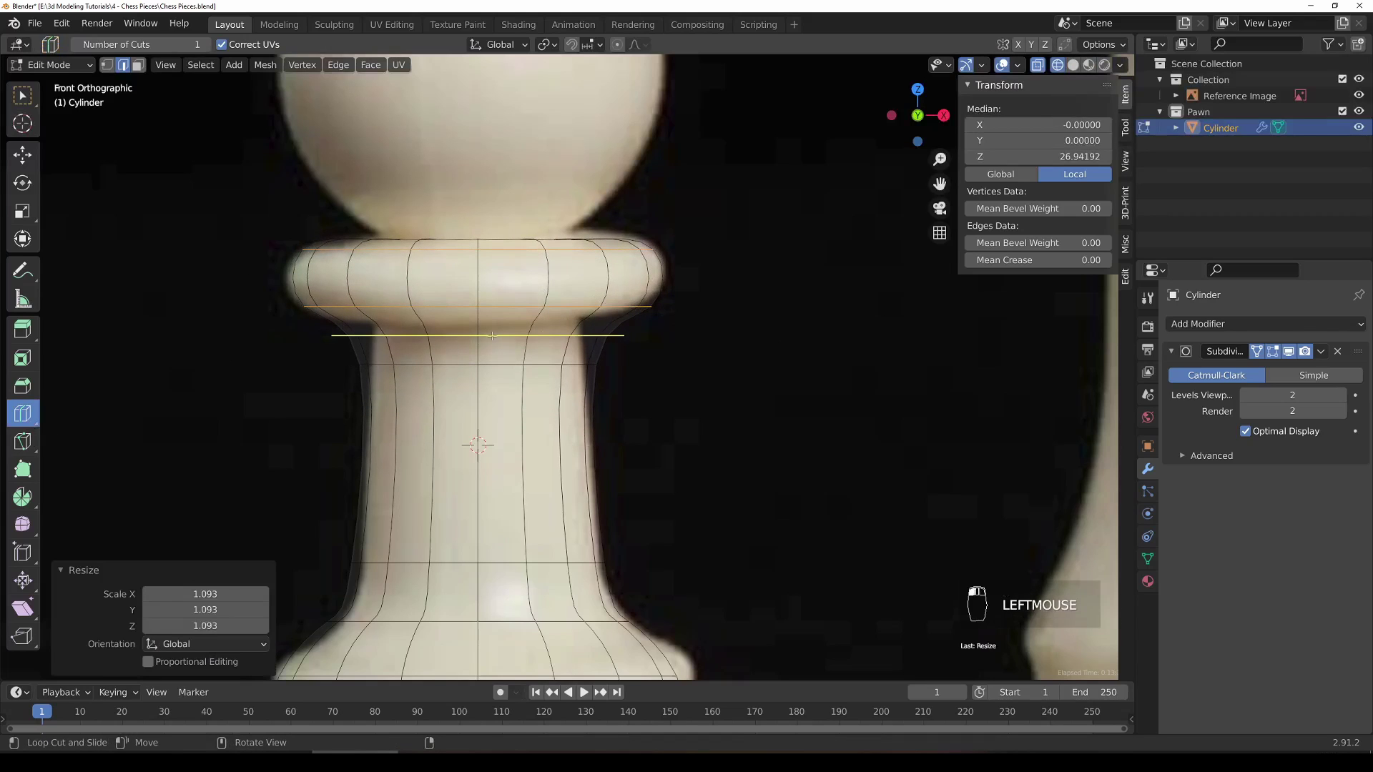
left_click_drag(614, 336, 626, 318)
key("s")
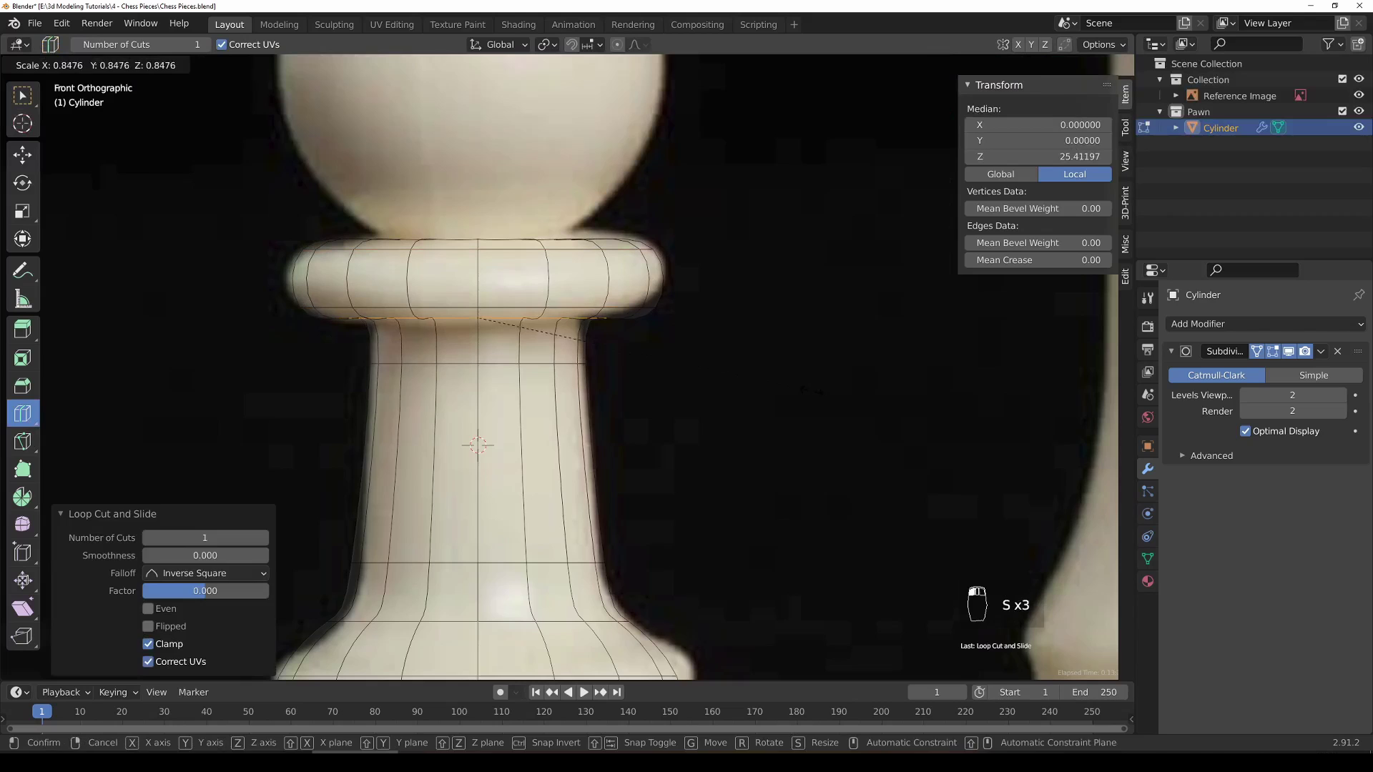
left_click(812, 391)
key("g")
left_click(801, 400)
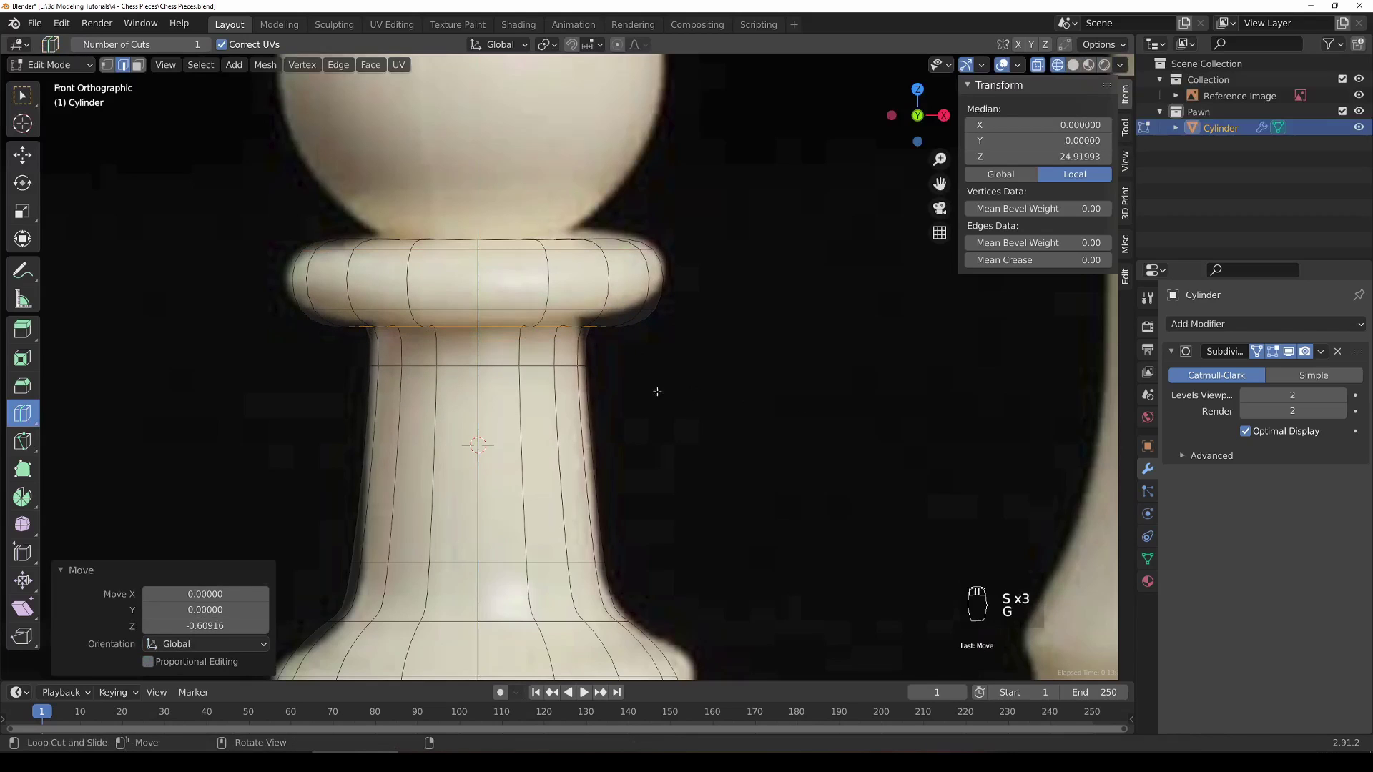
mouse_move(653, 389)
middle_mouse_down()
mouse_move(676, 397)
mouse_move(667, 337)
middle_mouse_up()
key("z")
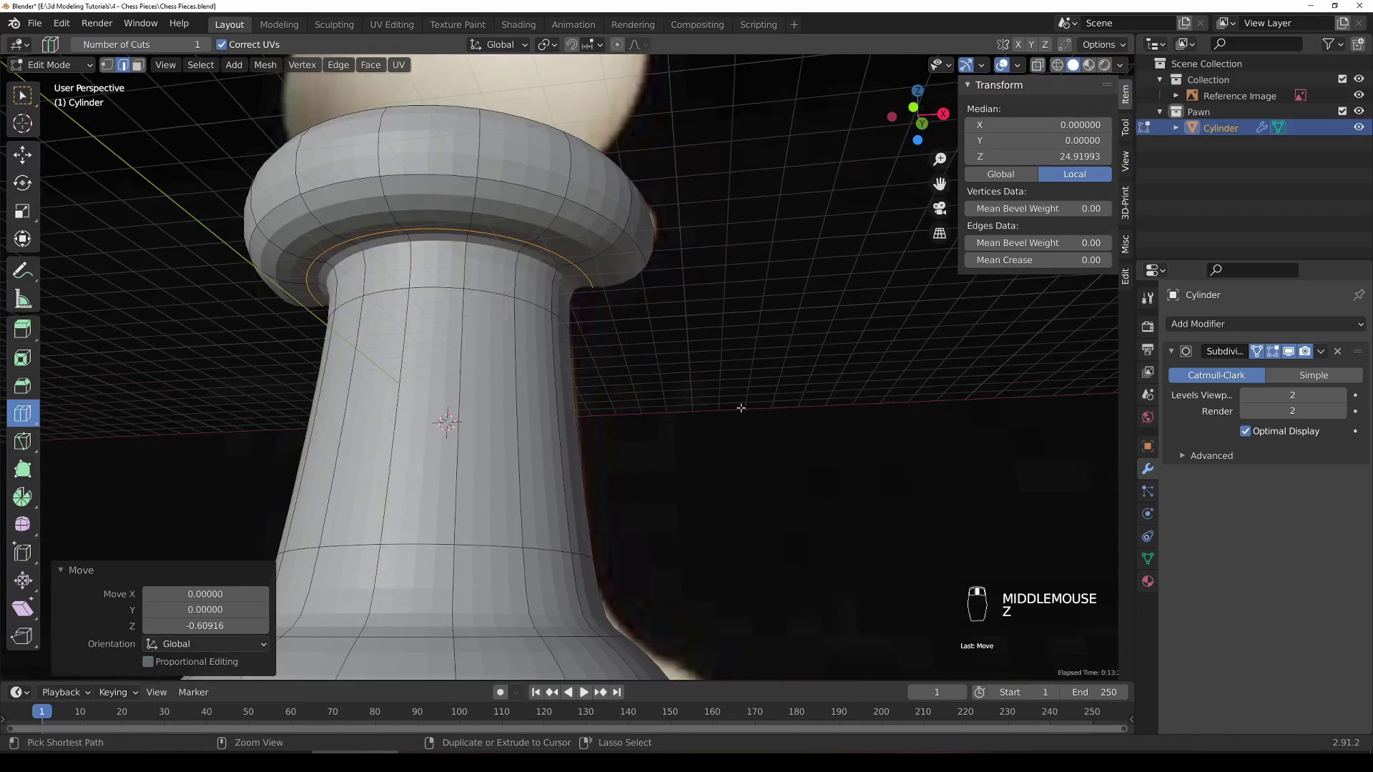
Step: Undo the downward move, the scaling and the loop cut just under the collar
key("ctrl+z")
key("ctrl+z")
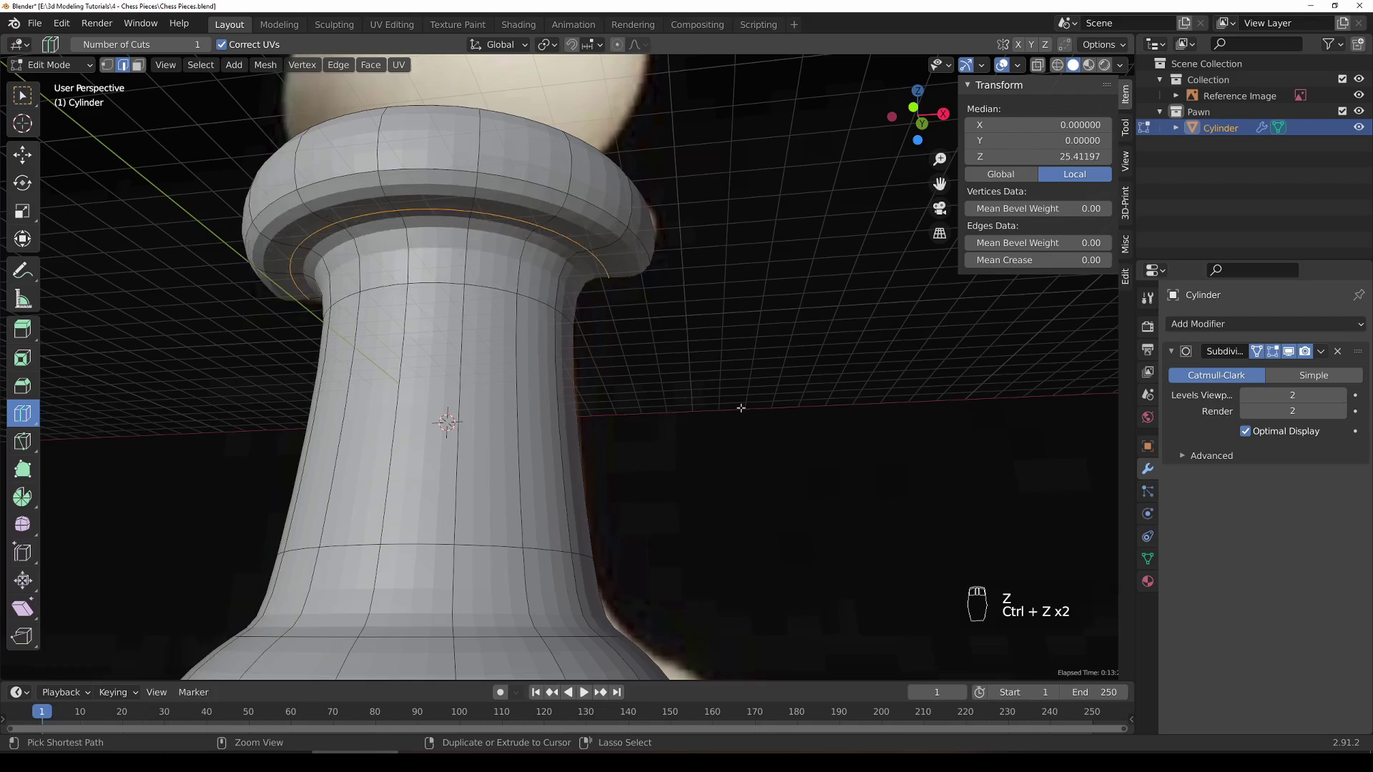
key("ctrl+z")
Step: Move the collar's two edge loops down about 0.28 along Z, nudge them back up slightly, and compare the pawn with the reference
middle_click_drag(730, 393, 730, 398)
key("g")
key("z")
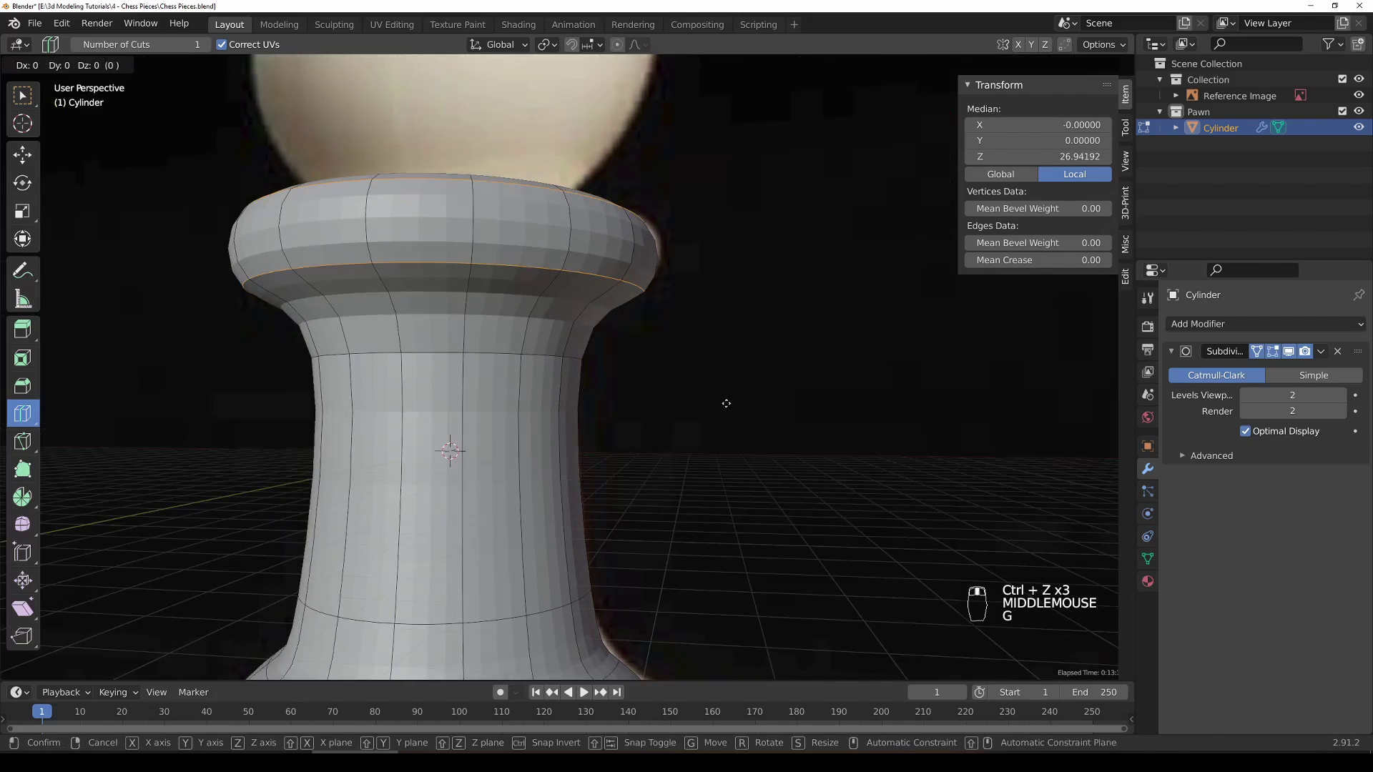
left_click(725, 409)
key("KP_1")
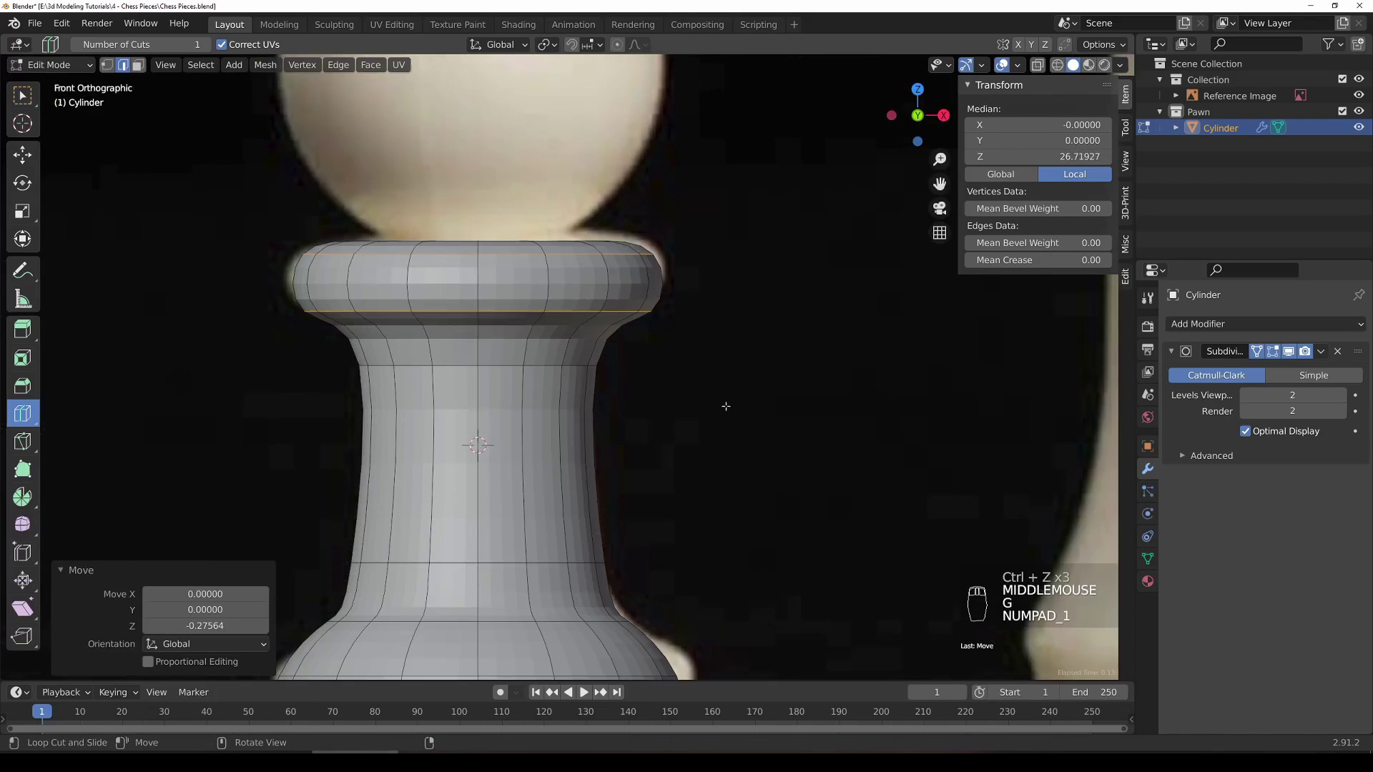
key("g")
key("Tab")
scroll(708, 401, "down", 2)
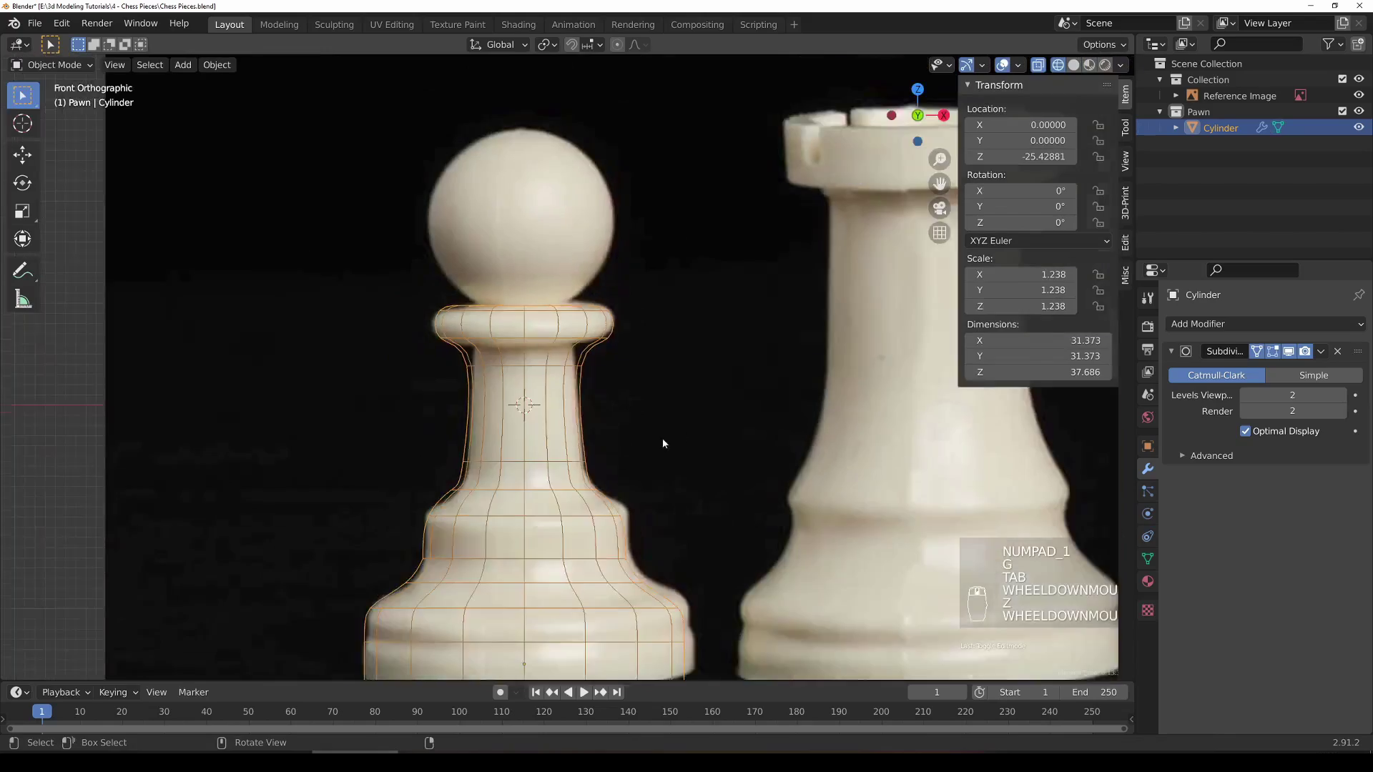
middle_click_drag(649, 449, 649, 389)
key("KP_1")
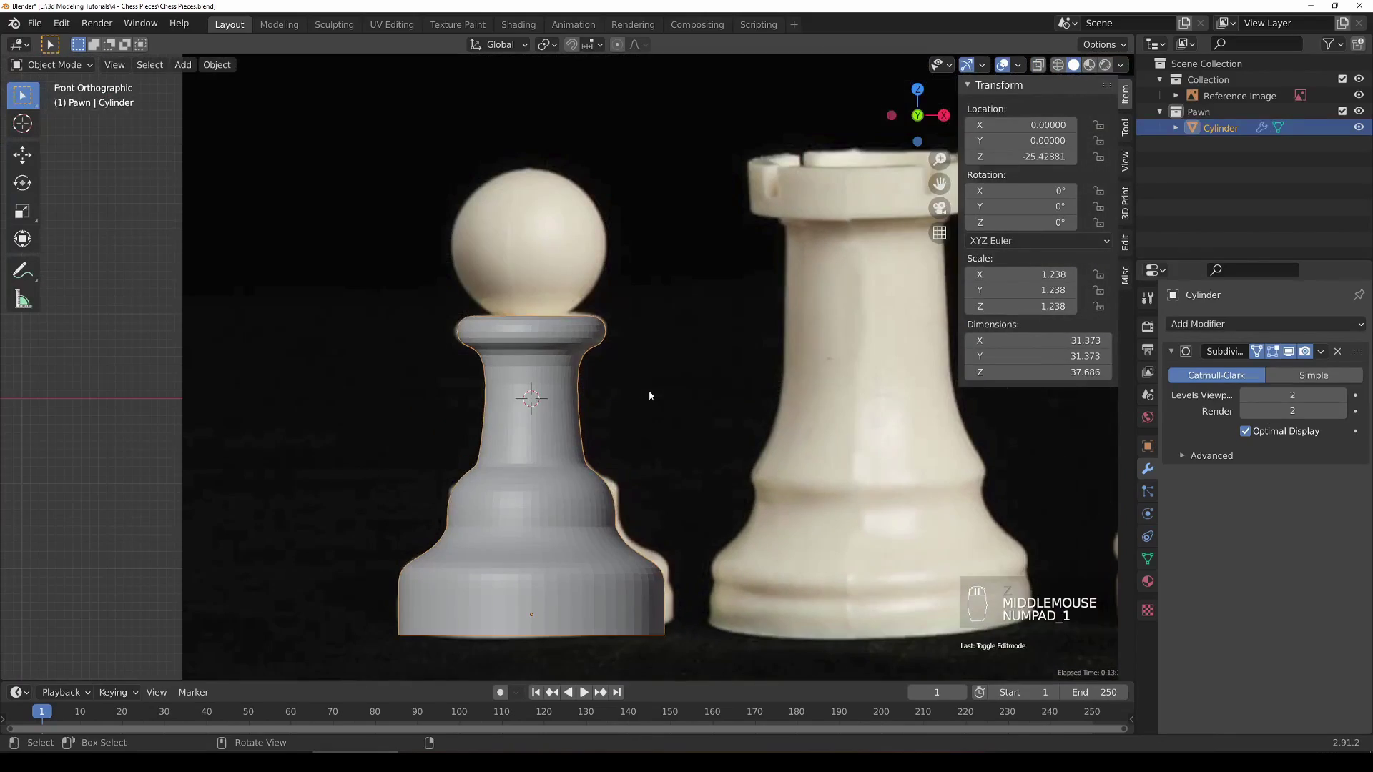
Step: In wireframe shading, move the base's middle edge loop up along Z by about 1.06 and by about 0.62 more
middle_click_drag(731, 590, 629, 373, "shift")
key("Tab")
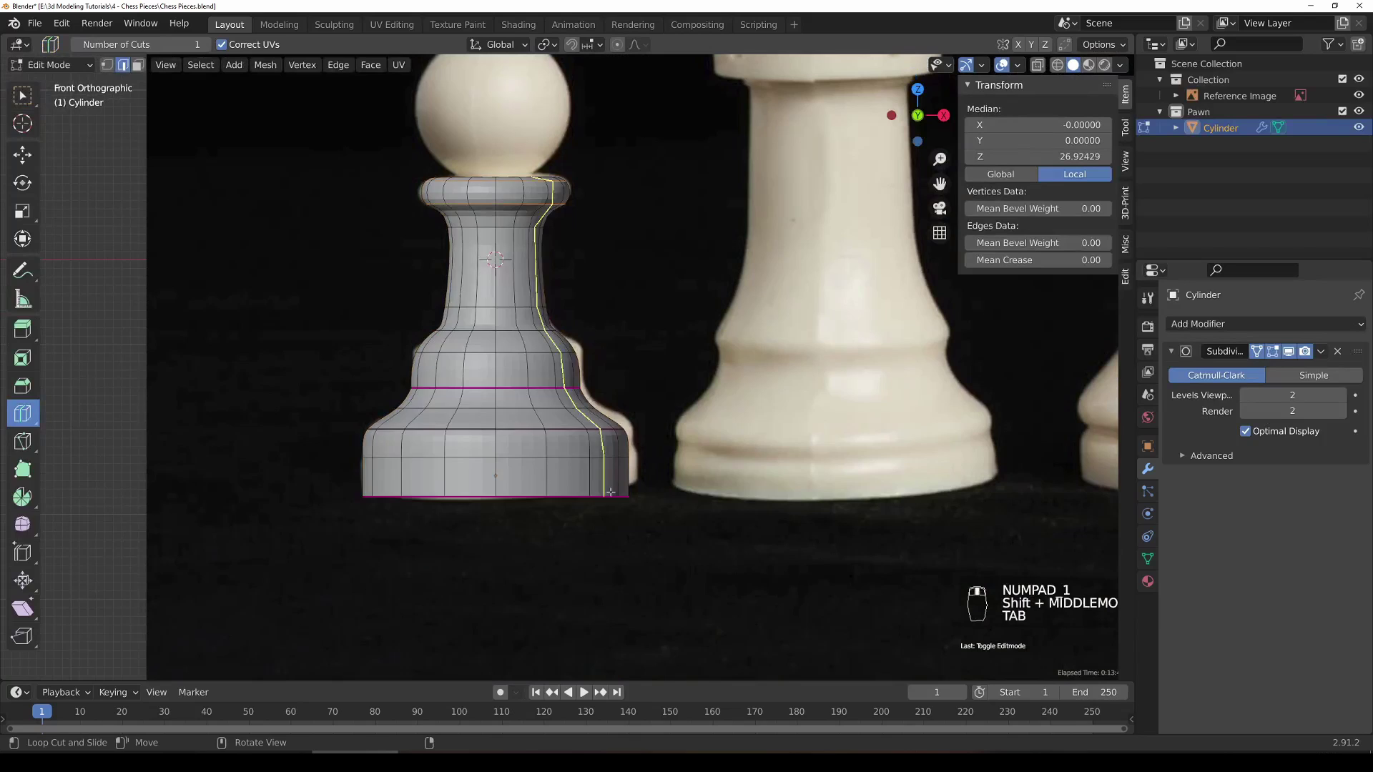
key("z")
left_click(24, 418)
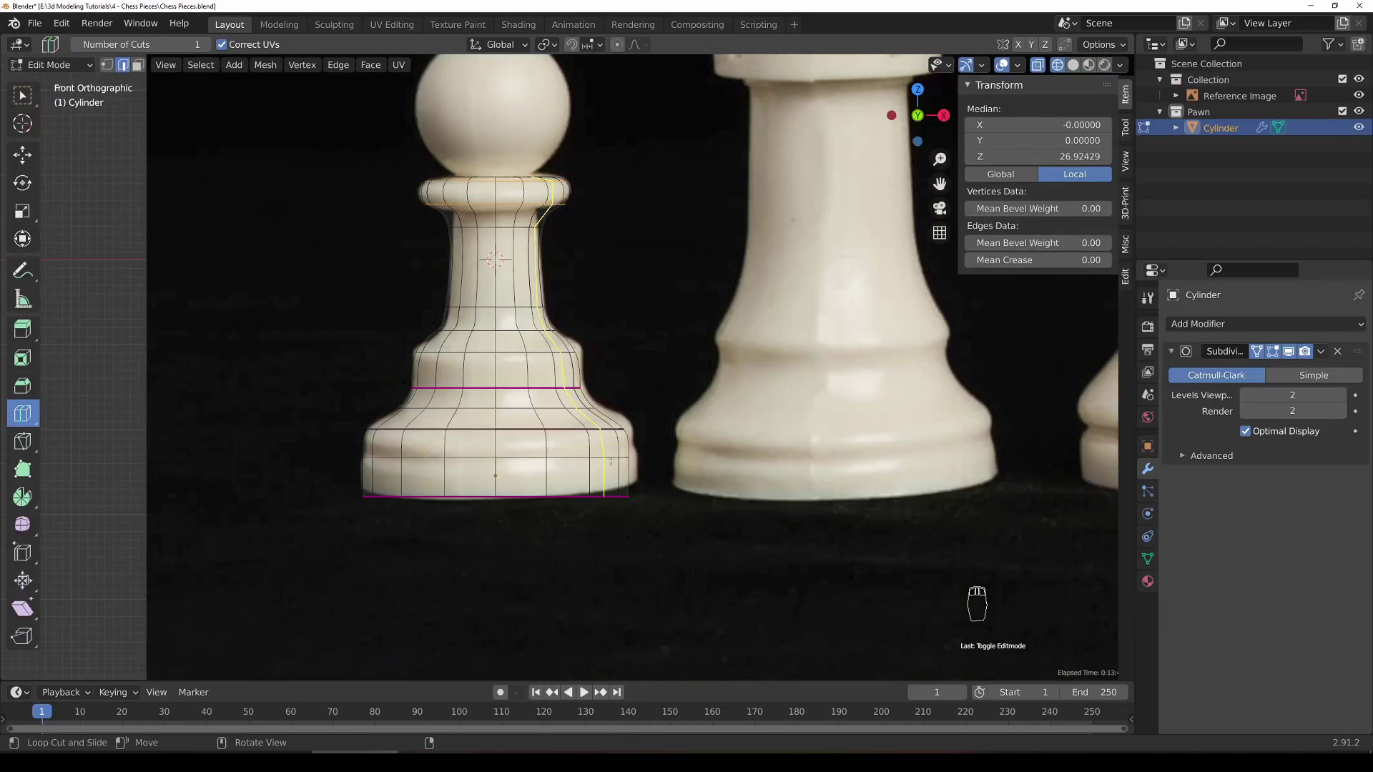
left_click(31, 95)
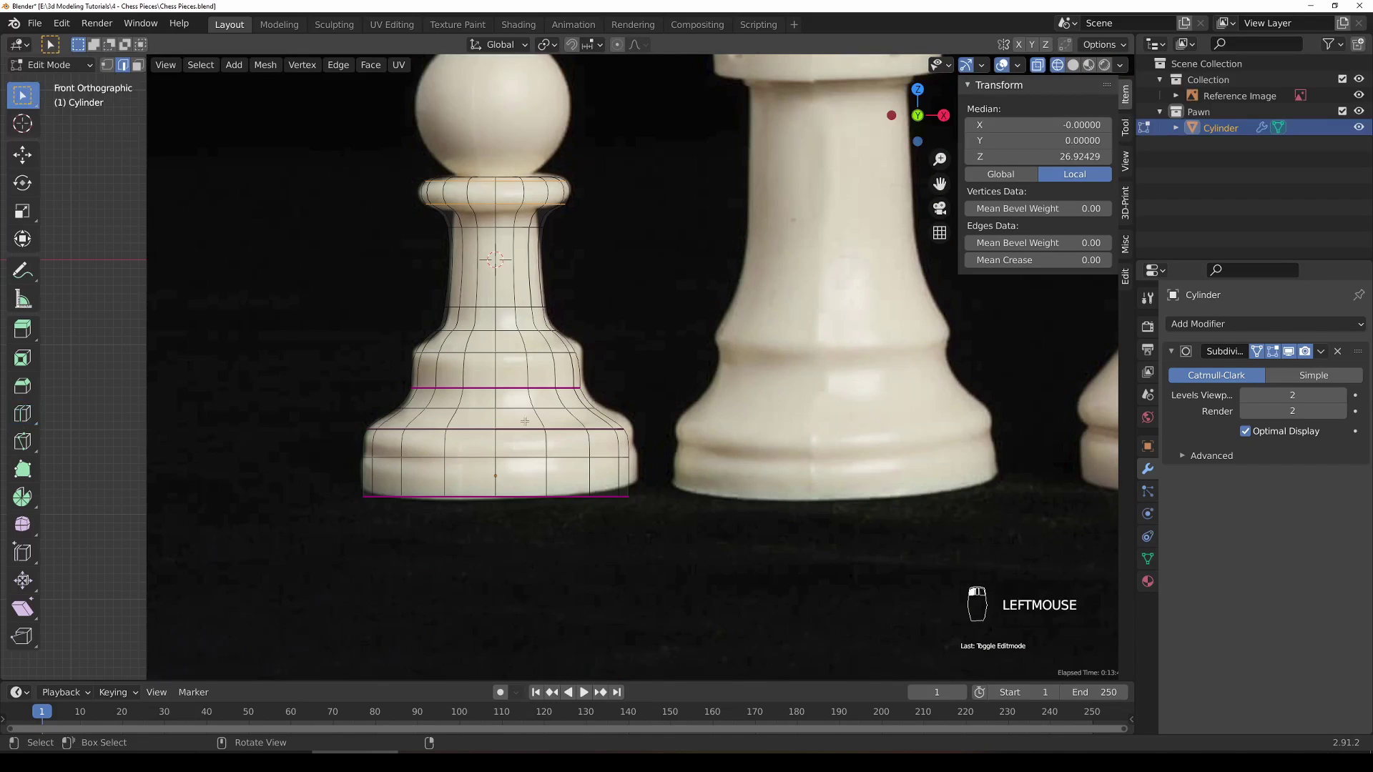
left_click(518, 459, "alt")
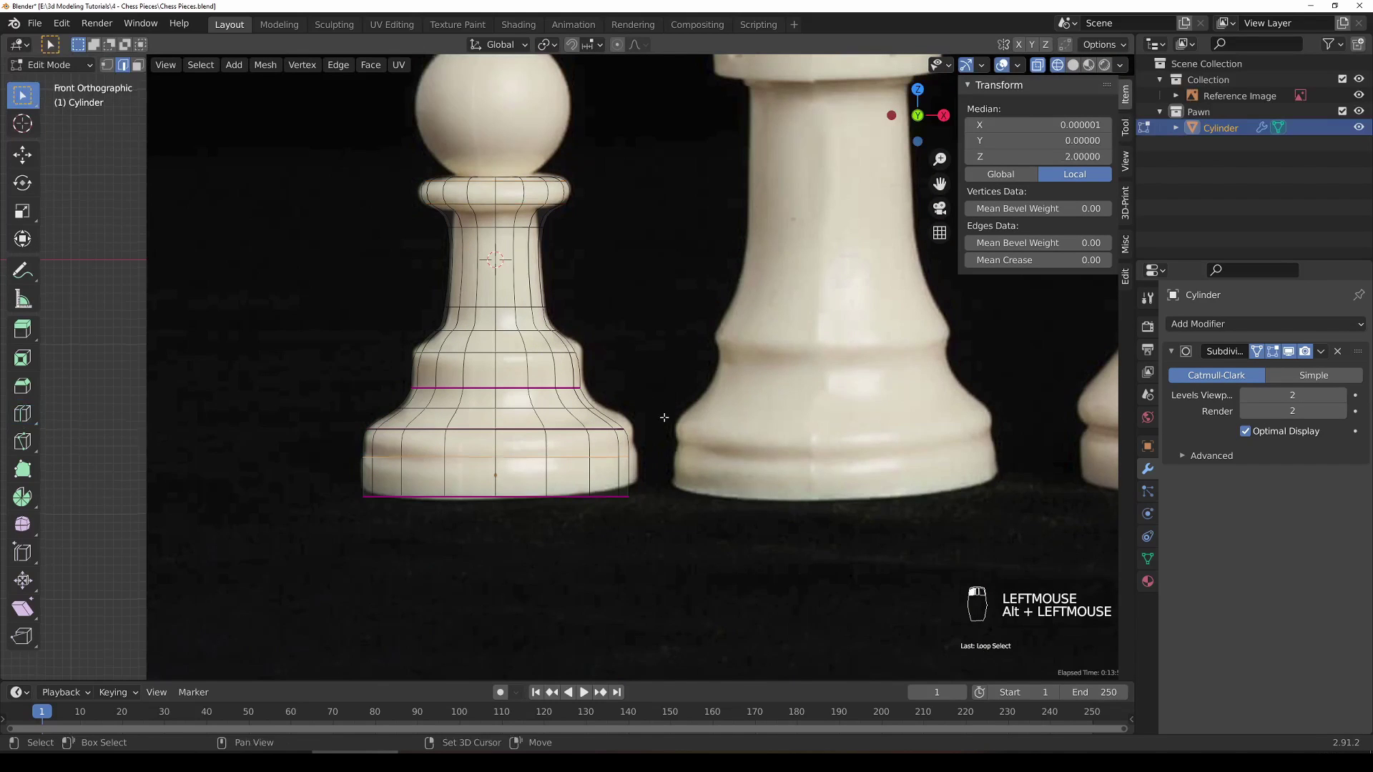
middle_click_drag(664, 417, 644, 350, "shift")
scroll(643, 358, "up", 3)
key("g")
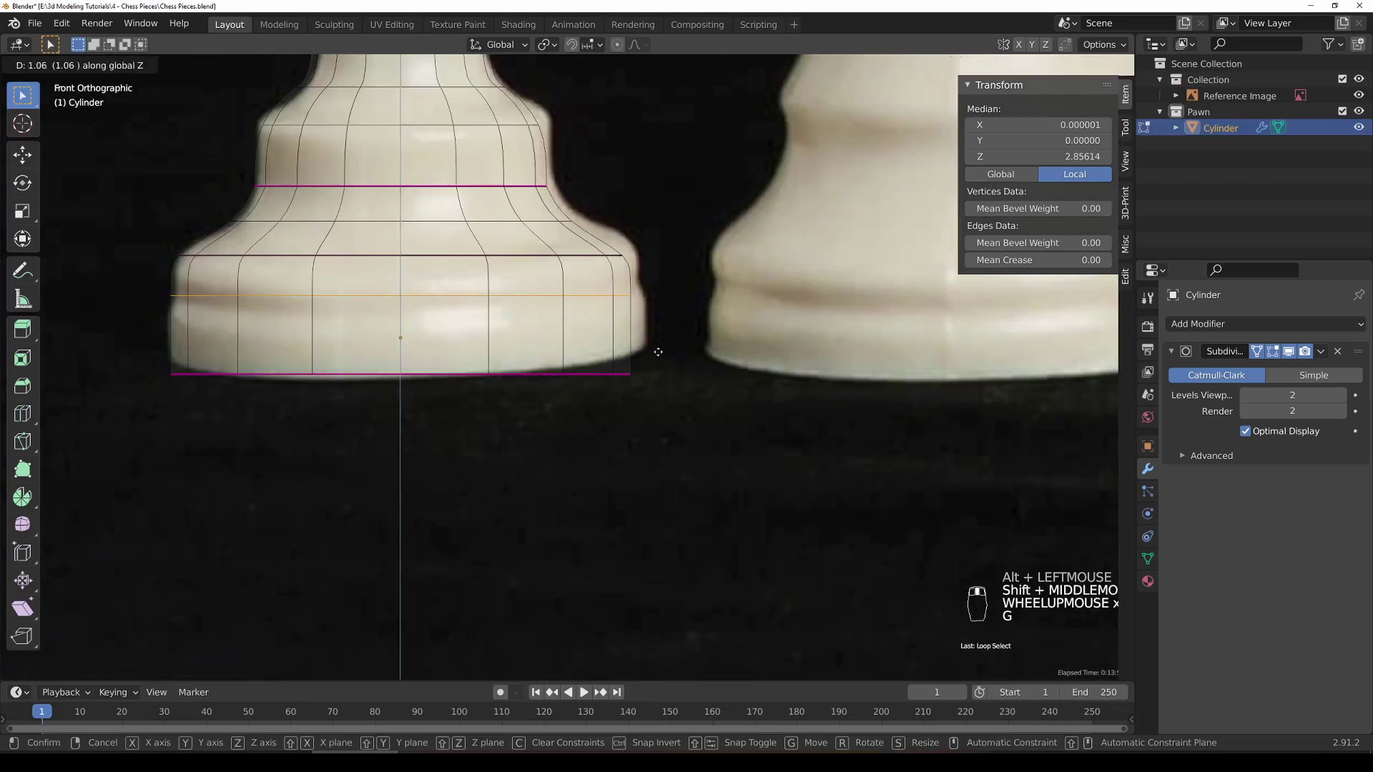
left_click(658, 352)
key("g")
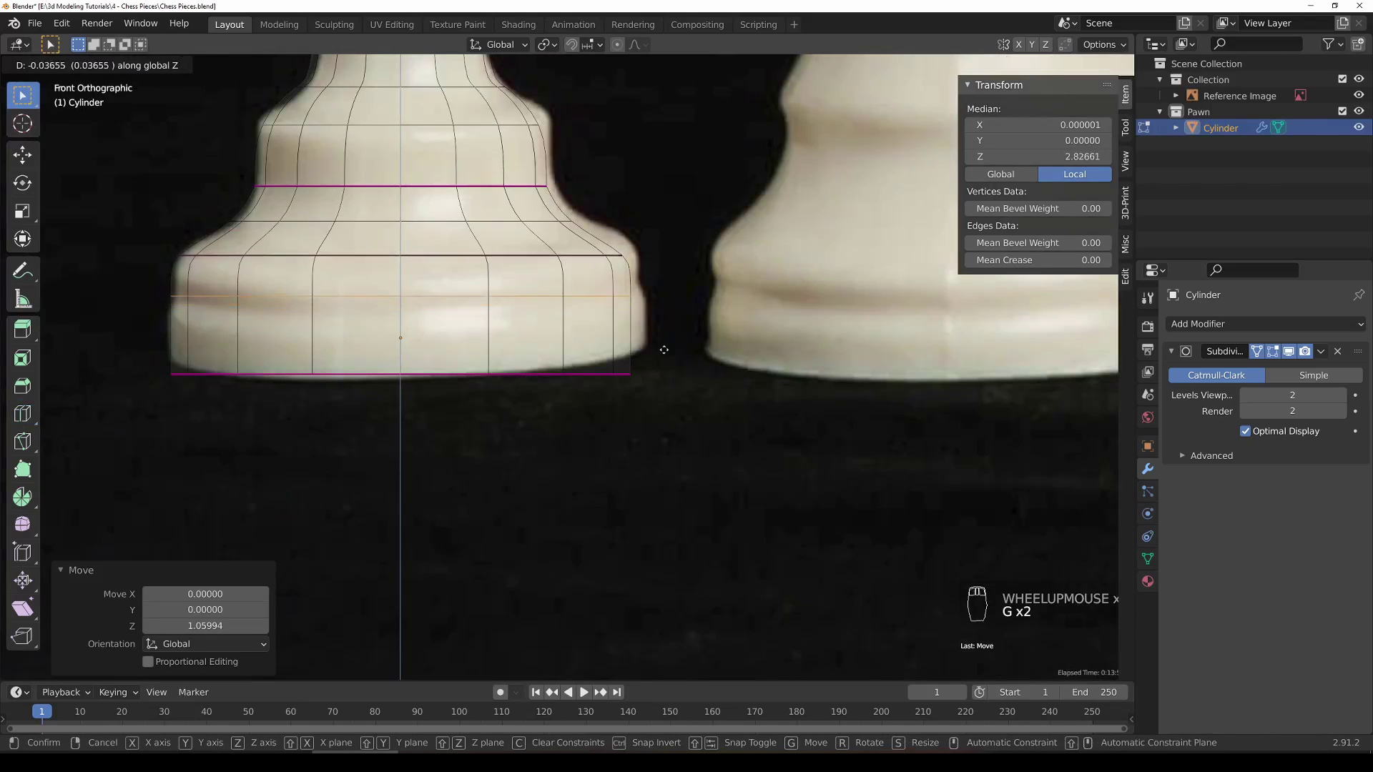
left_click(664, 344)
Step: Add two horizontal loop cuts in the base below its raised edge loop, one of them at the reference's groove
left_click(23, 414)
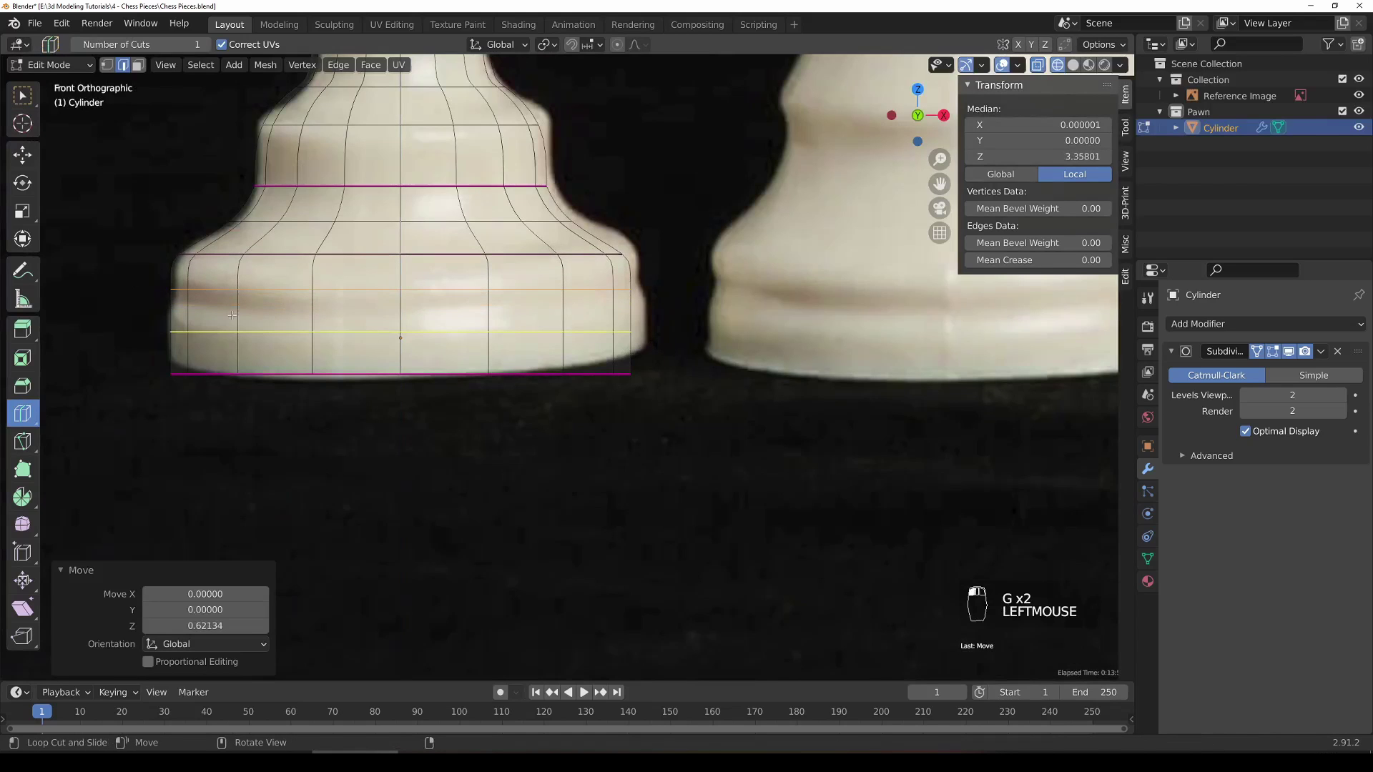
left_click_drag(237, 308, 237, 300)
left_click(234, 306)
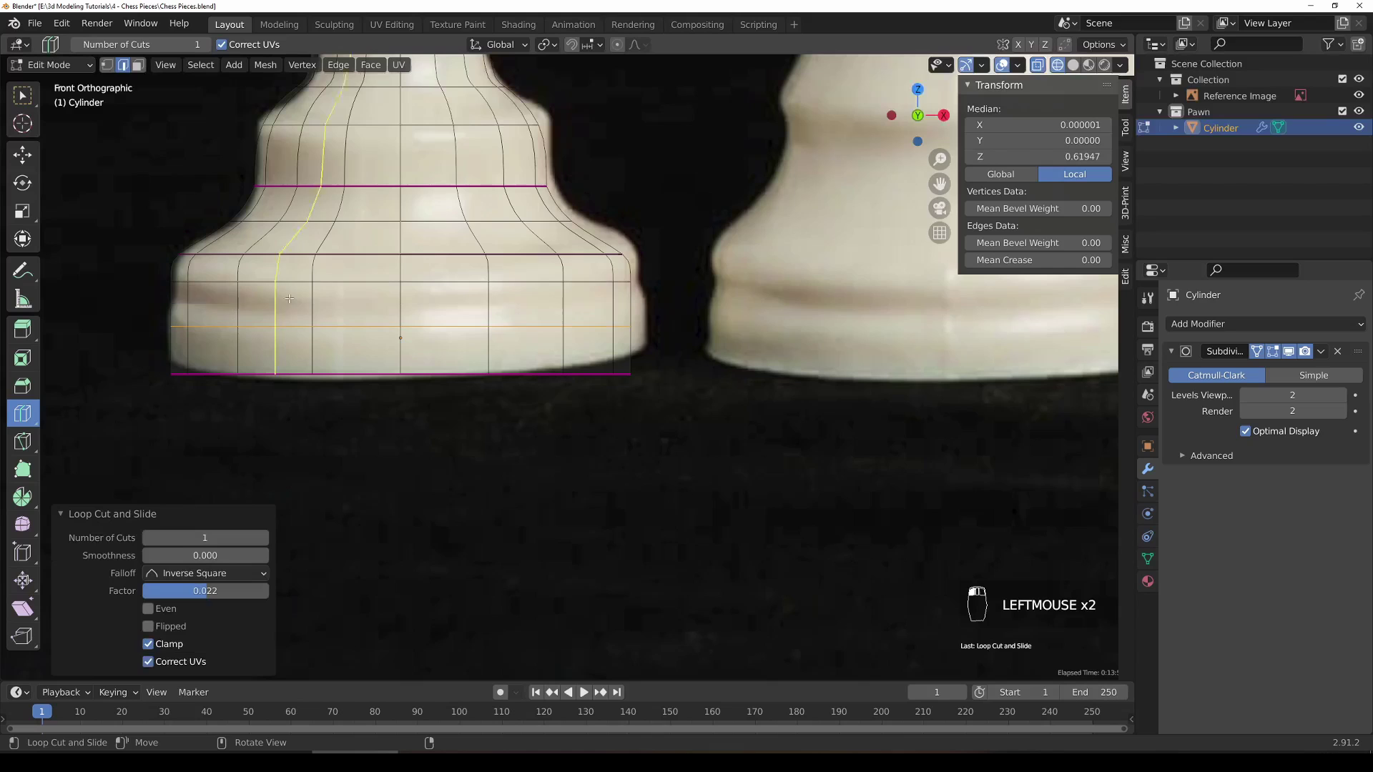
Step: Scale the edge loop at the base's groove to 0.904 and crease it
left_click(22, 95)
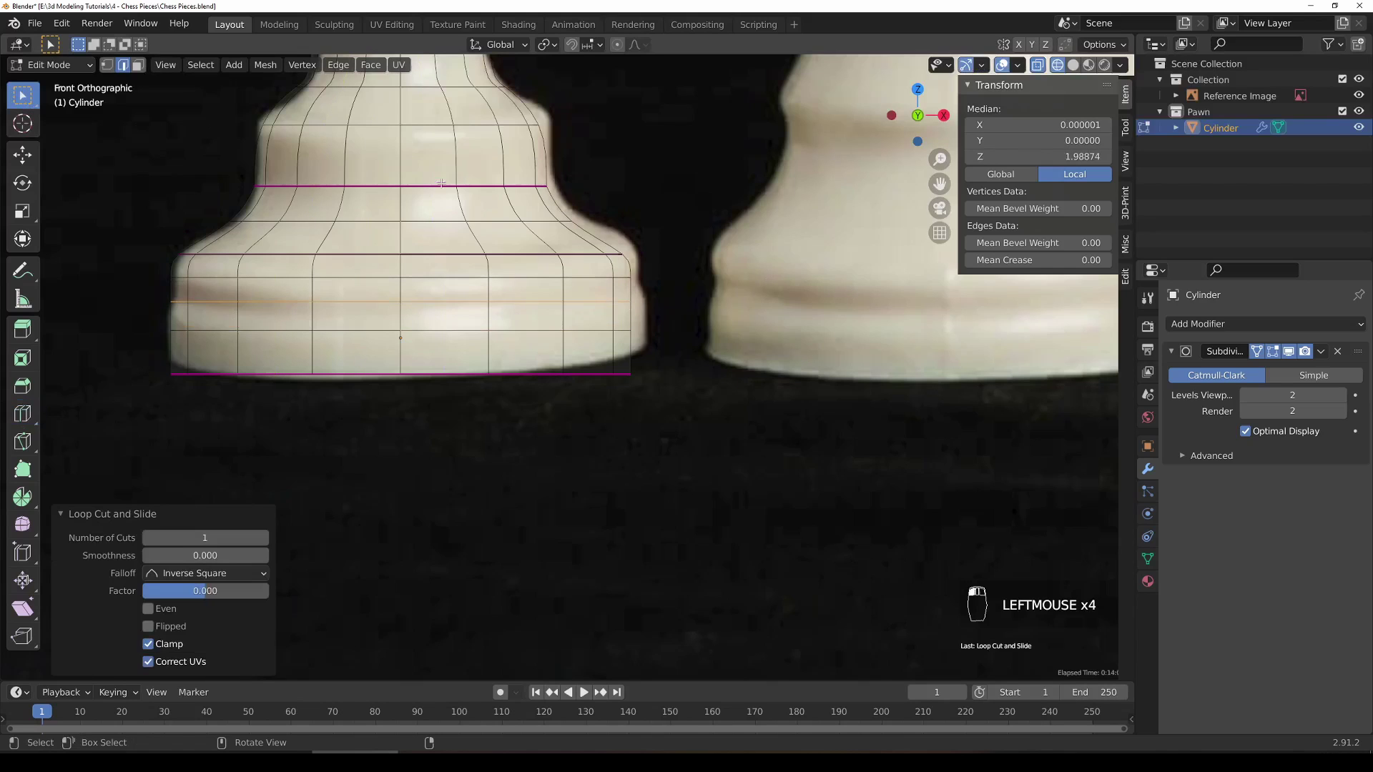
key("s")
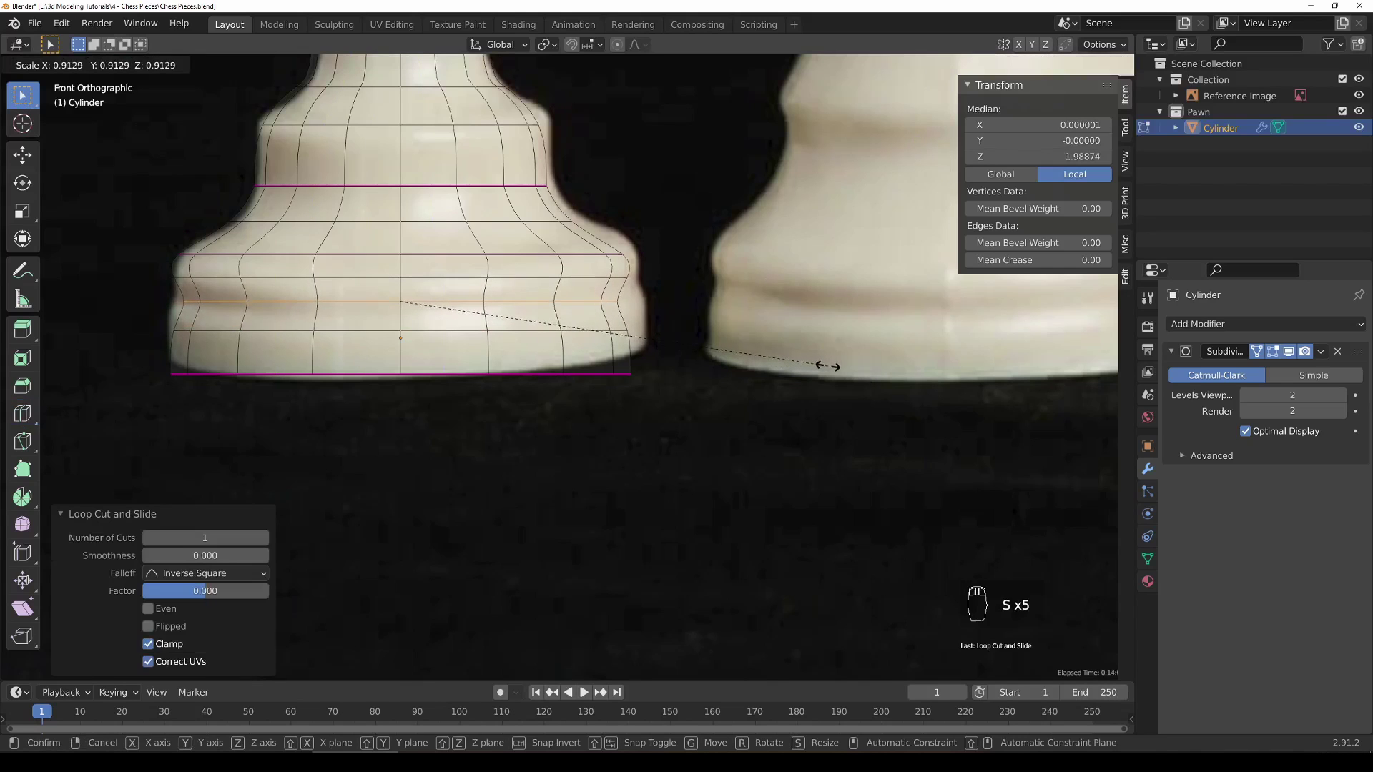
left_click(822, 365)
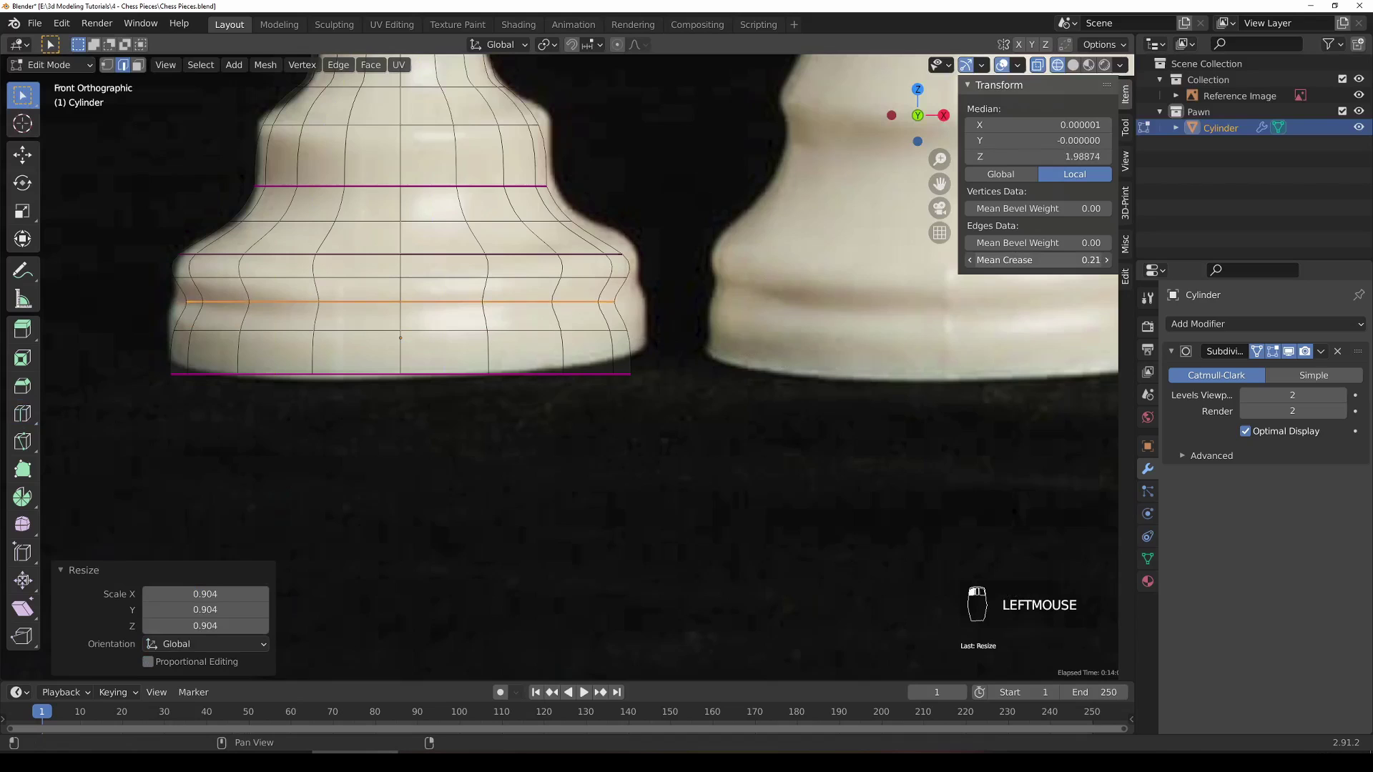
Step: Move the edge loop above the base groove down toward it and the loop below it up about 0.99 along Z
left_click(573, 276, "alt")
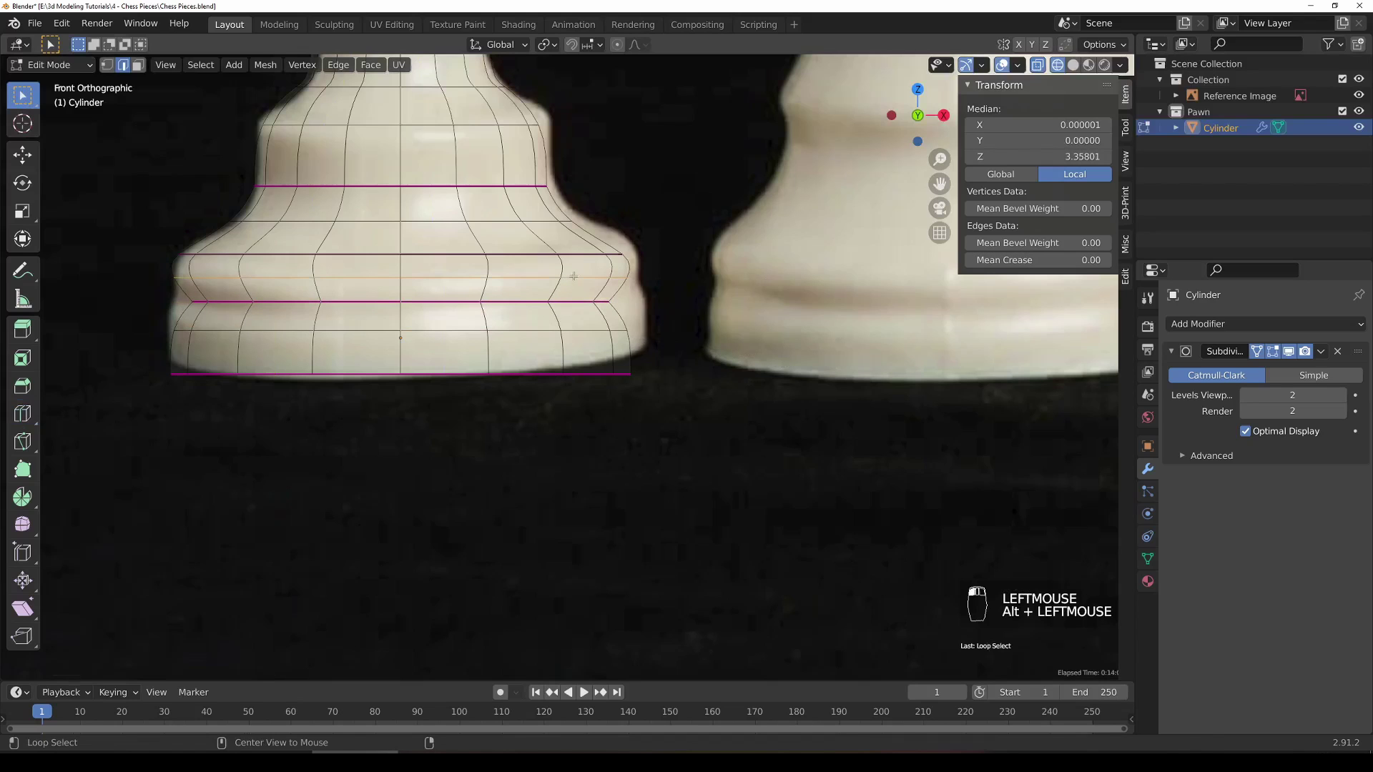
key("g")
left_click(740, 307)
left_click(643, 335, "alt")
key("g")
key("z")
left_click(704, 327)
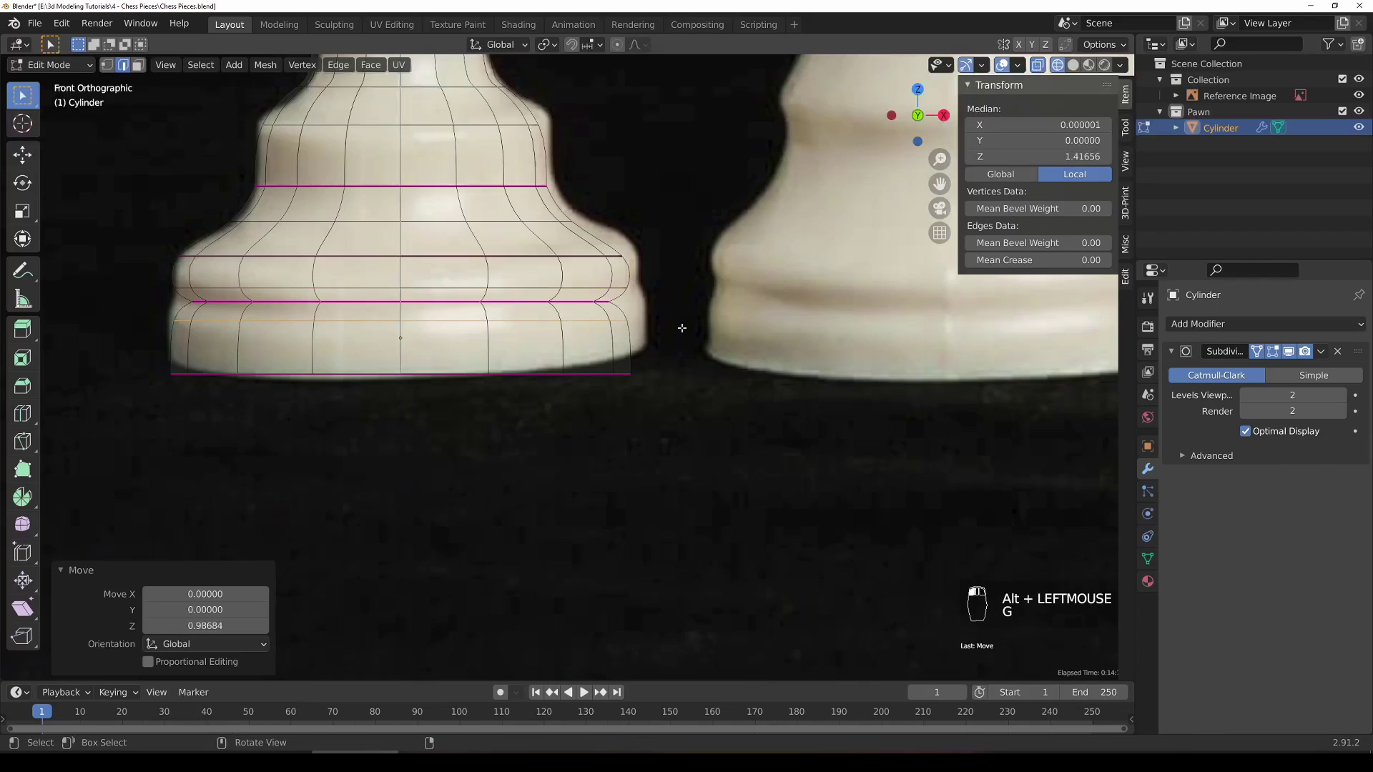
Step: In solid shading, refine the height of the edge loop just below the base groove along Z
key("z")
key("z")
key("g")
key("z")
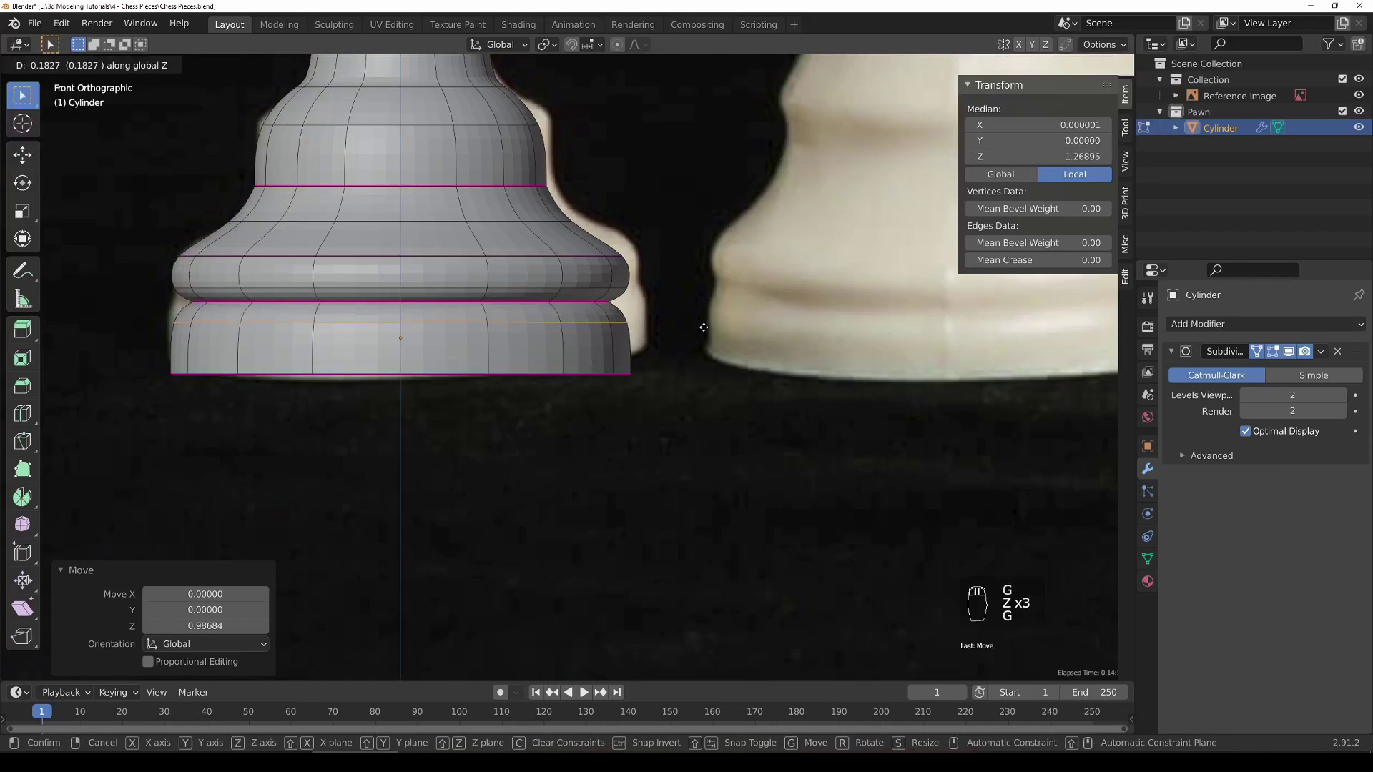
left_click(706, 322)
Step: Adjust the height of the edge loop above the base groove and check the pawn with its subdivision display toggled off and on
left_click(575, 282, "alt")
key("g")
left_click(701, 319)
key("Tab")
scroll(590, 280, "down", 5)
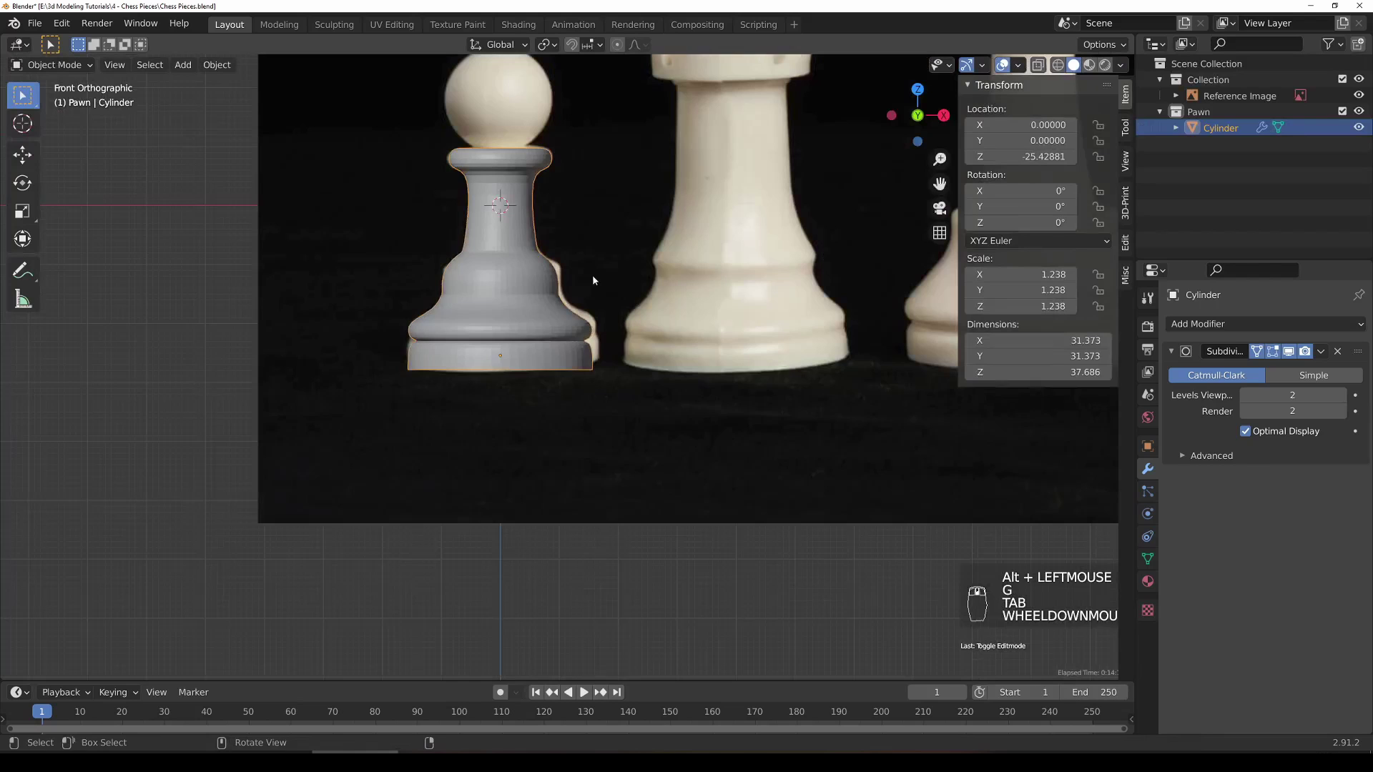
left_click(1289, 351)
left_click(1289, 352)
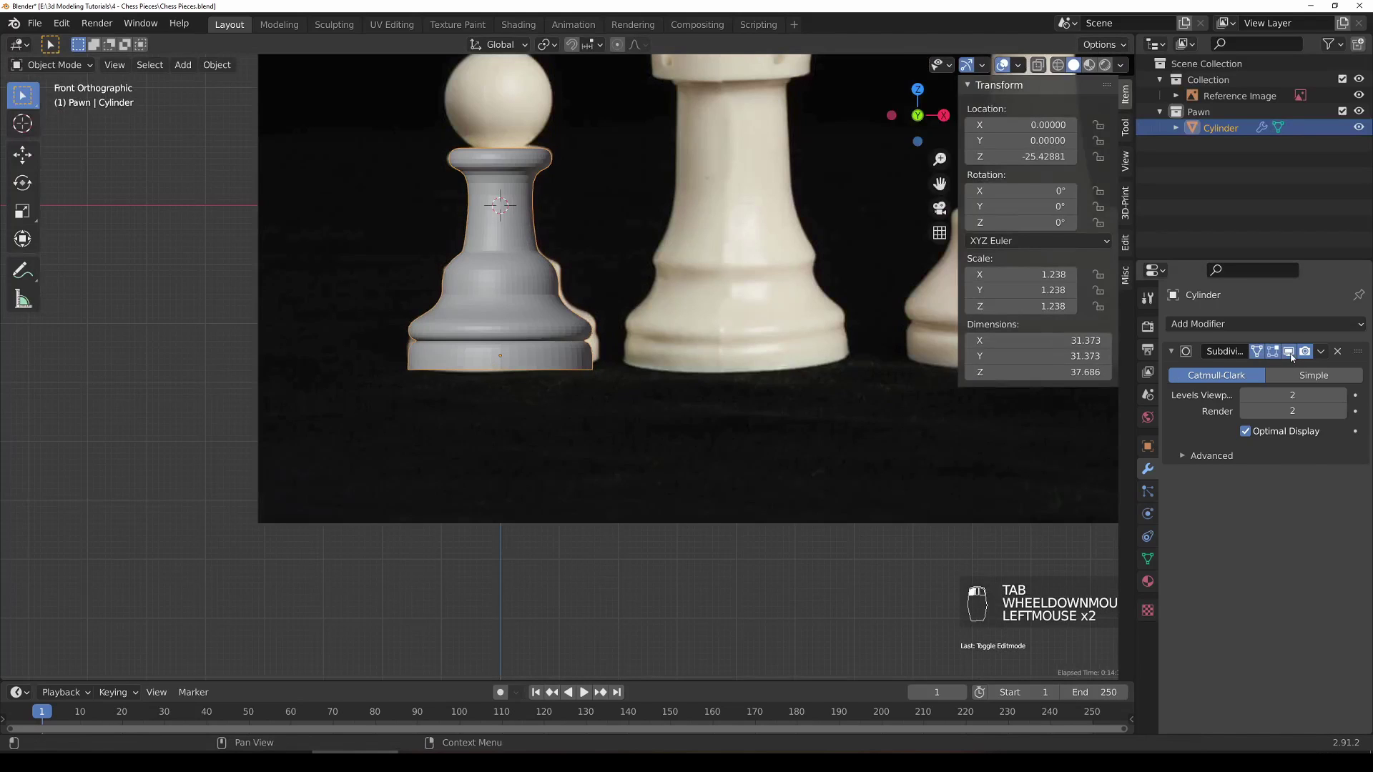
Step: Raise the edge loop just above the base groove along Z to round out the ring
scroll(579, 372, "up", 4)
scroll(629, 353, "up", 2)
key("Tab")
left_click(565, 266, "alt")
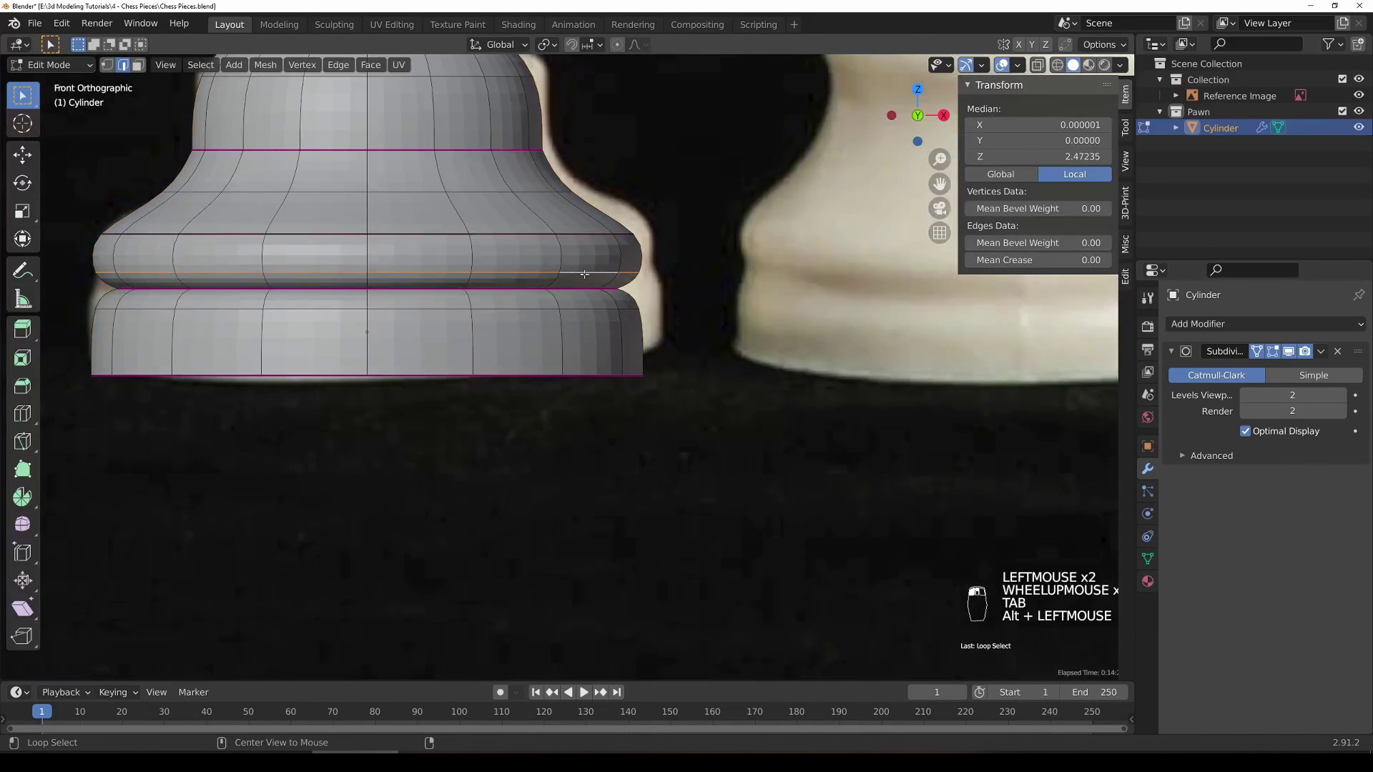
key("g")
key("z")
left_click(712, 336)
Step: Move the base ring's upper creased edge loop up along Z to about 5.2 and scale it to 0.944
left_click(582, 240, "alt")
left_click(601, 244)
left_click(576, 253, "alt")
left_click(576, 253)
left_click(592, 233, "alt")
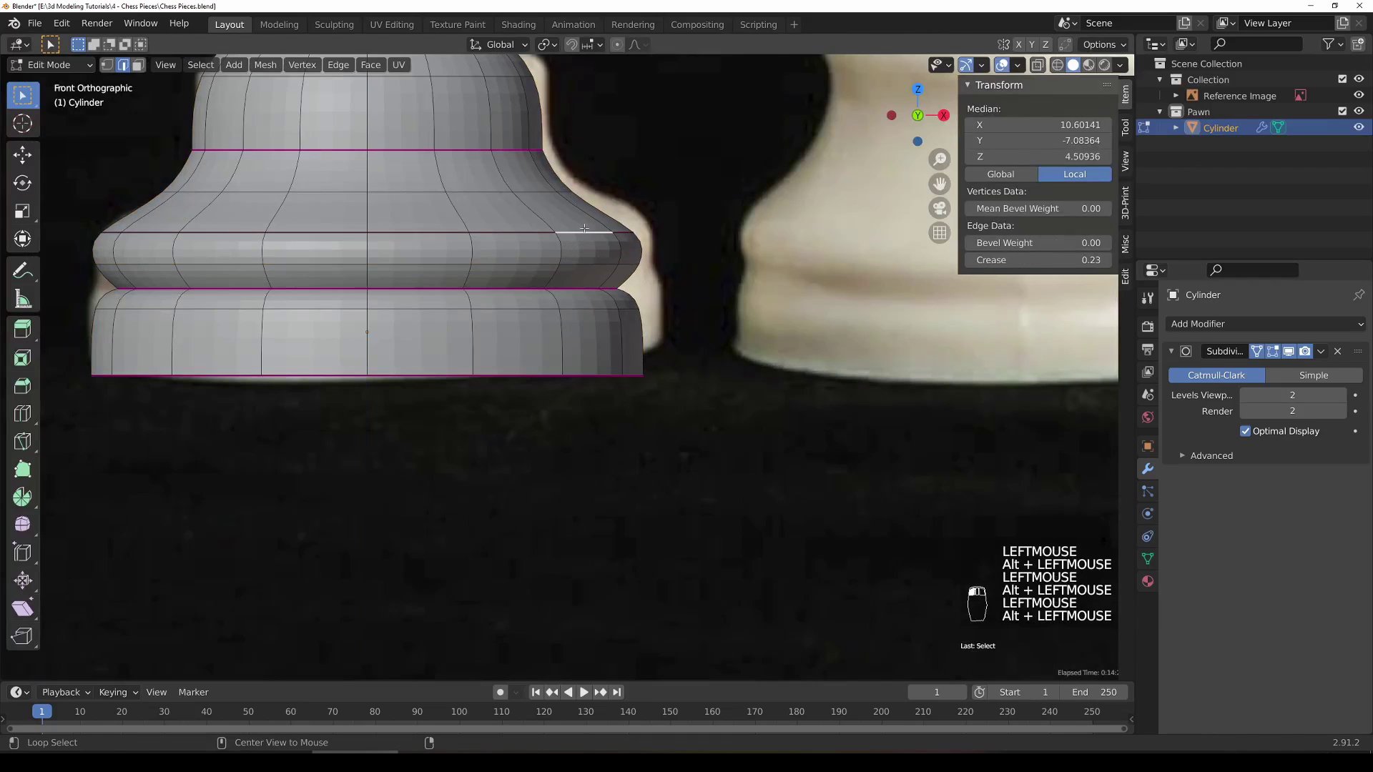
key("g")
key("z")
left_click(639, 278)
key("s")
left_click(560, 200)
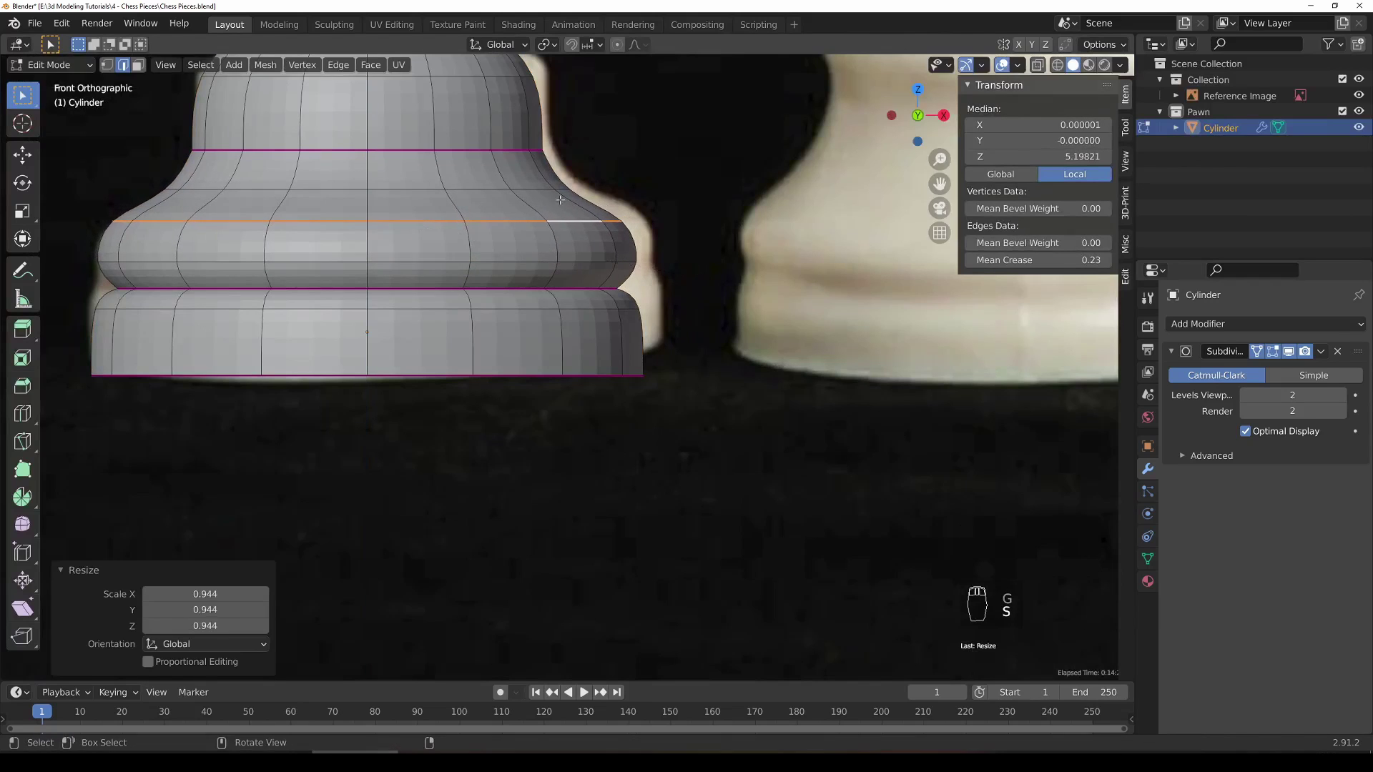
key("Tab")
scroll(612, 316, "down", 3)
key("g")
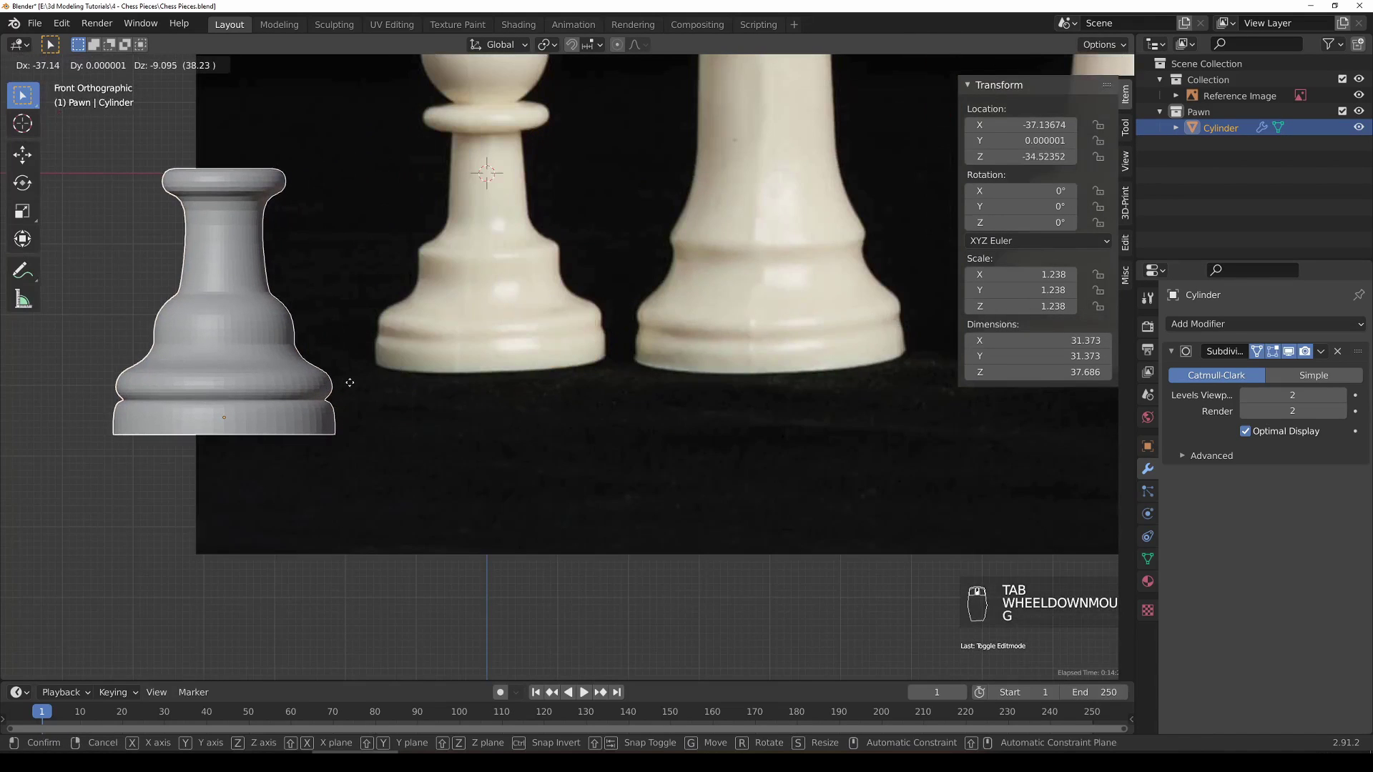
right_click(349, 383)
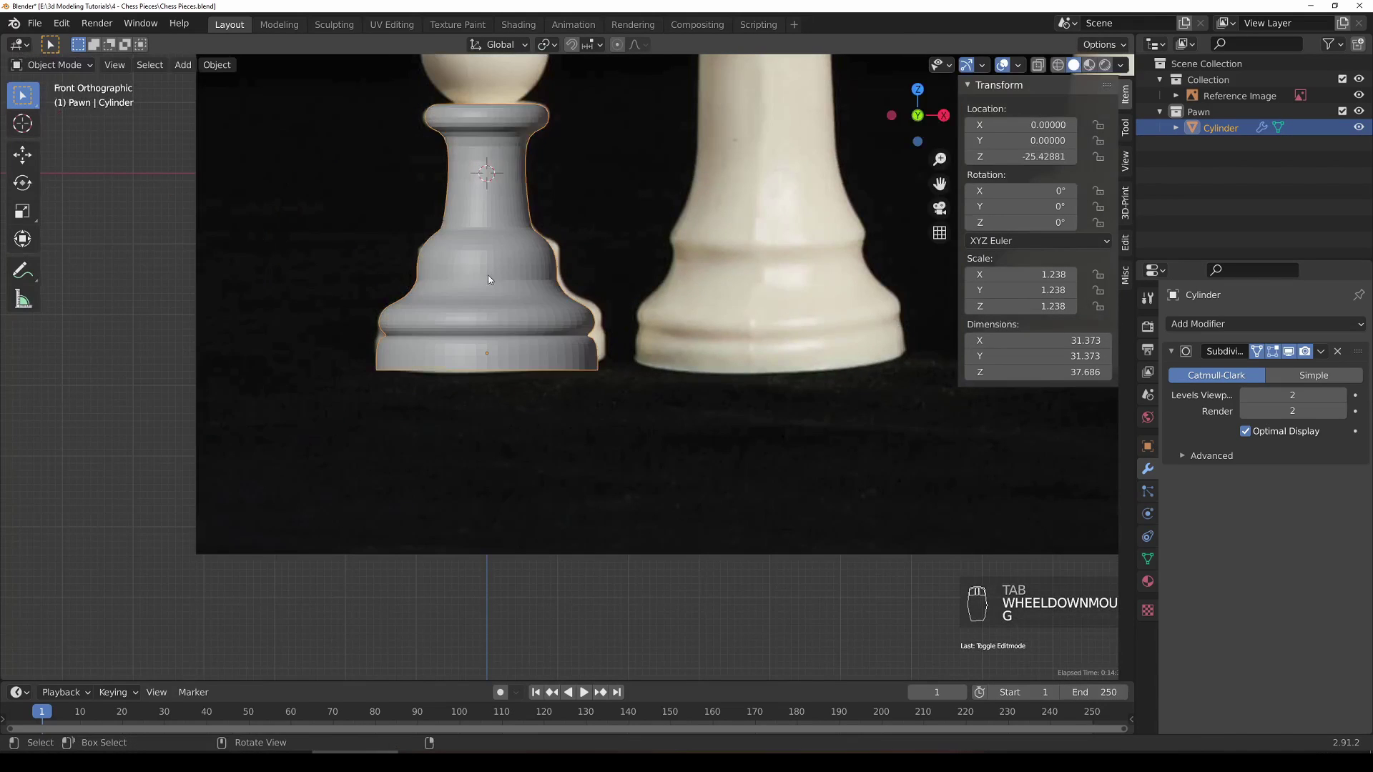
Step: In wireframe shading, move the edge loop at the foot of the stem, above the middle tier, down about 1.63 along Z
key("z")
scroll(522, 249, "up", 3)
middle_click_drag(522, 249, 618, 410, "shift")
scroll(431, 345, "up", 3)
key("Tab")
key("a")
key("a")
key("a")
key("a")
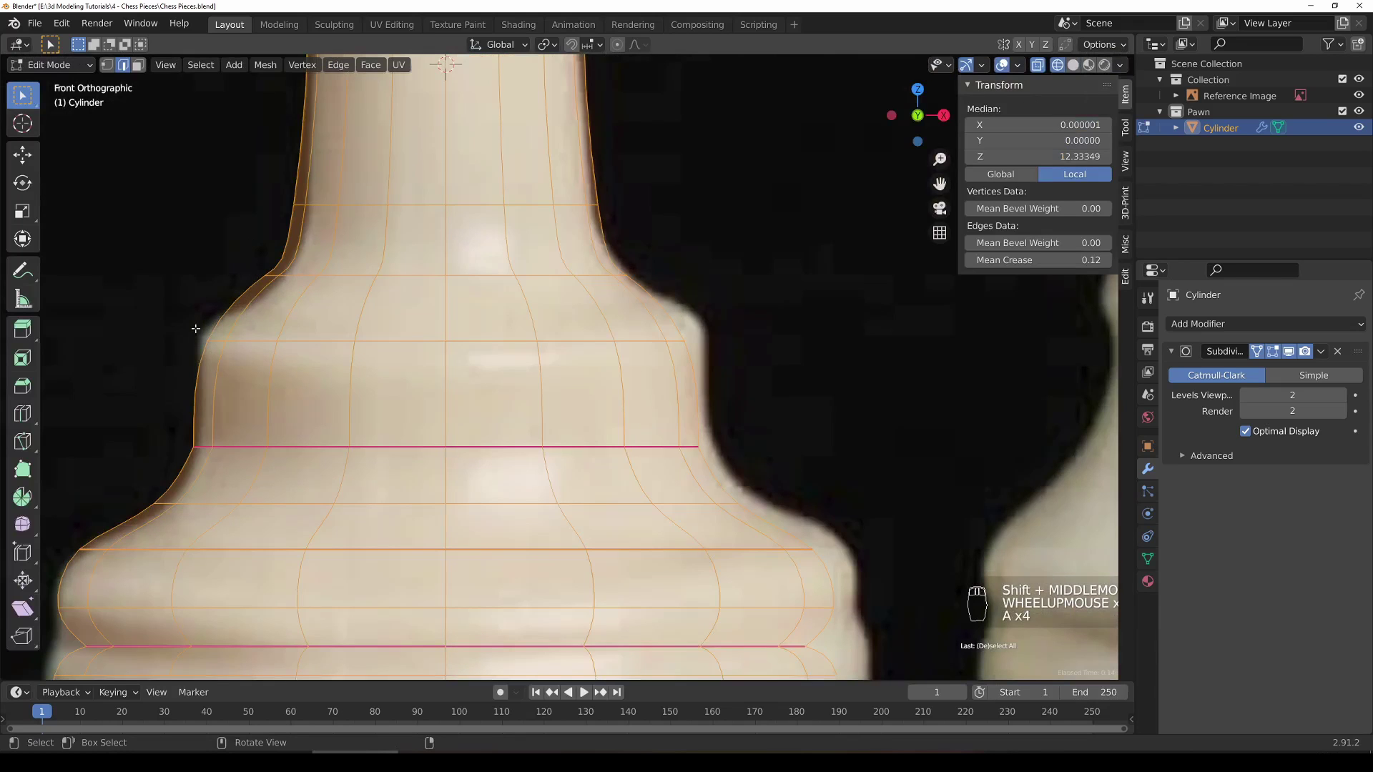
left_click(572, 275, "alt")
key("g")
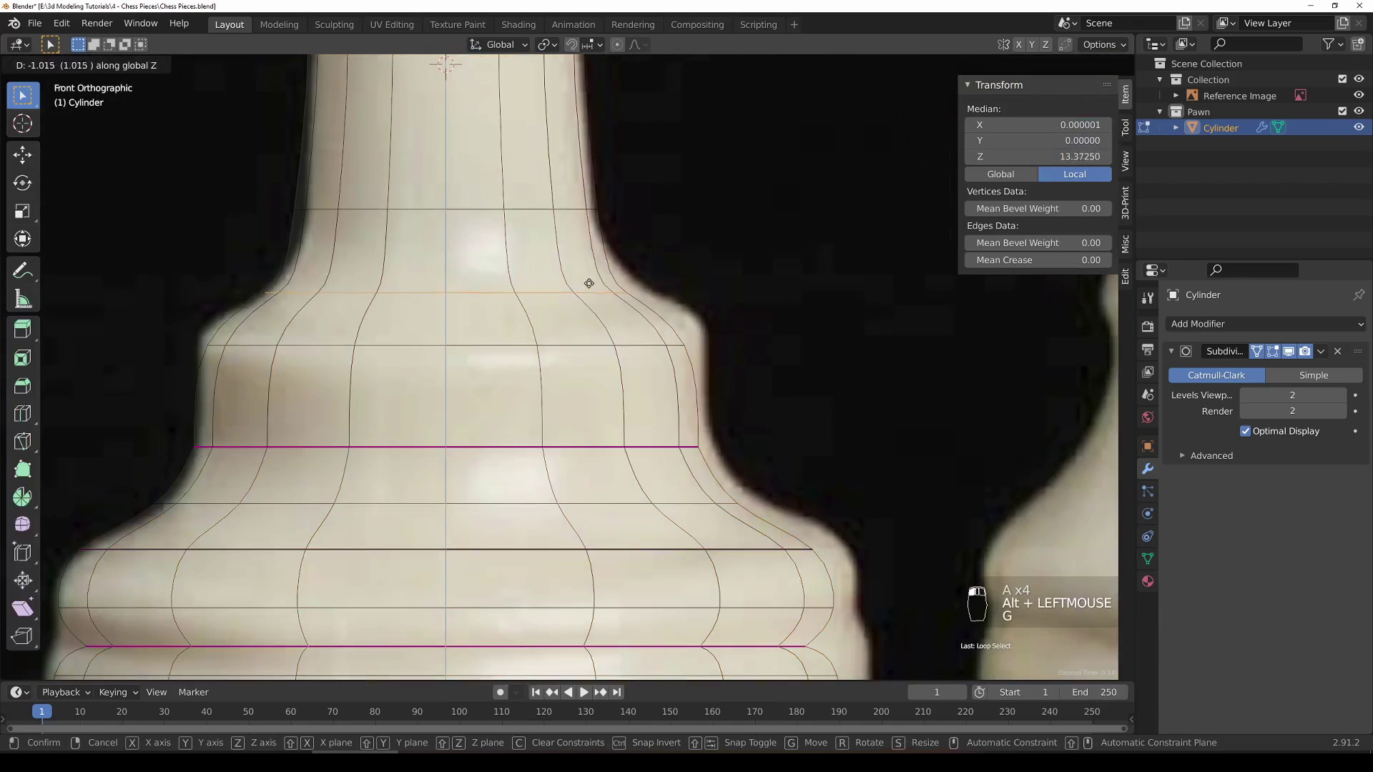
left_click(586, 295)
Step: Set the mean crease of the middle tier's upper edge loop to 1.00 in solid shading
key("z")
key("z")
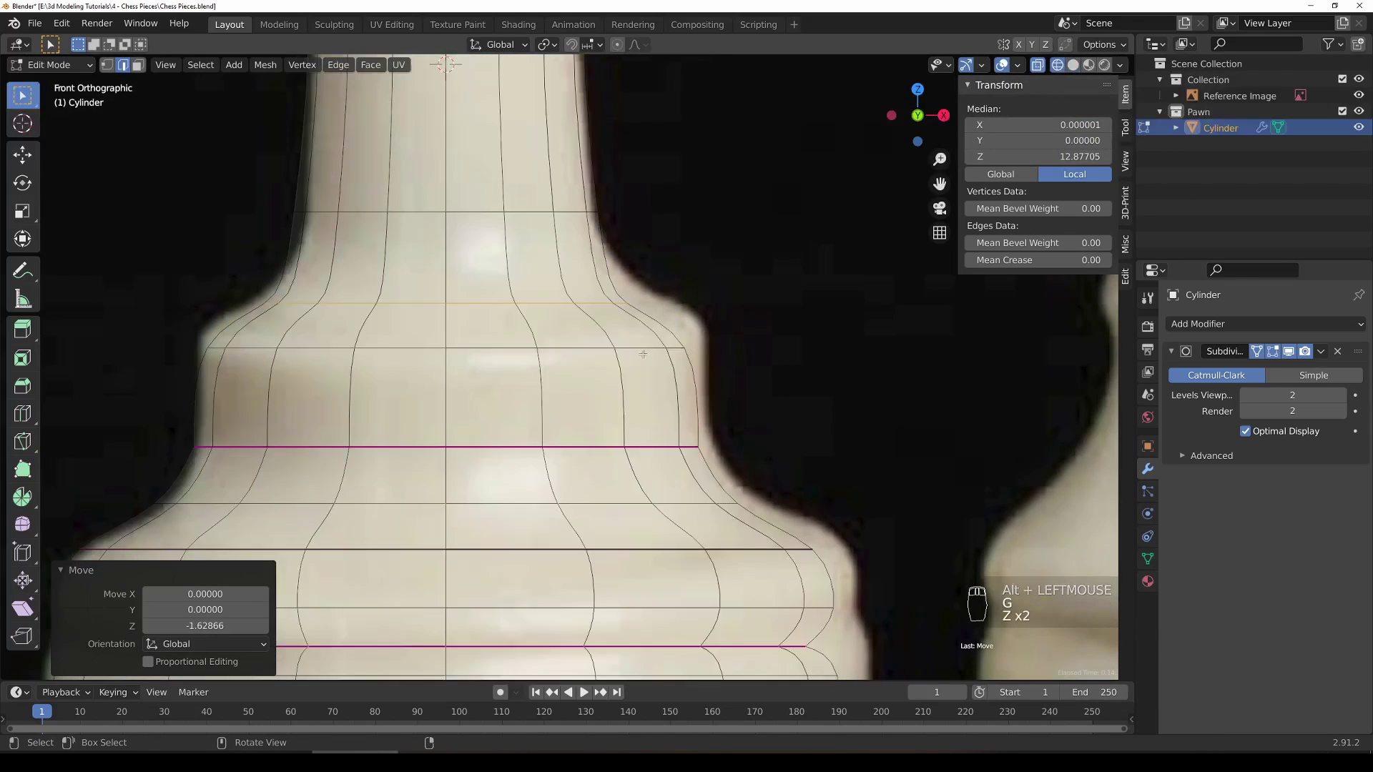
left_click(647, 349, "alt")
key("z")
left_click_drag(1037, 261, 1101, 261)
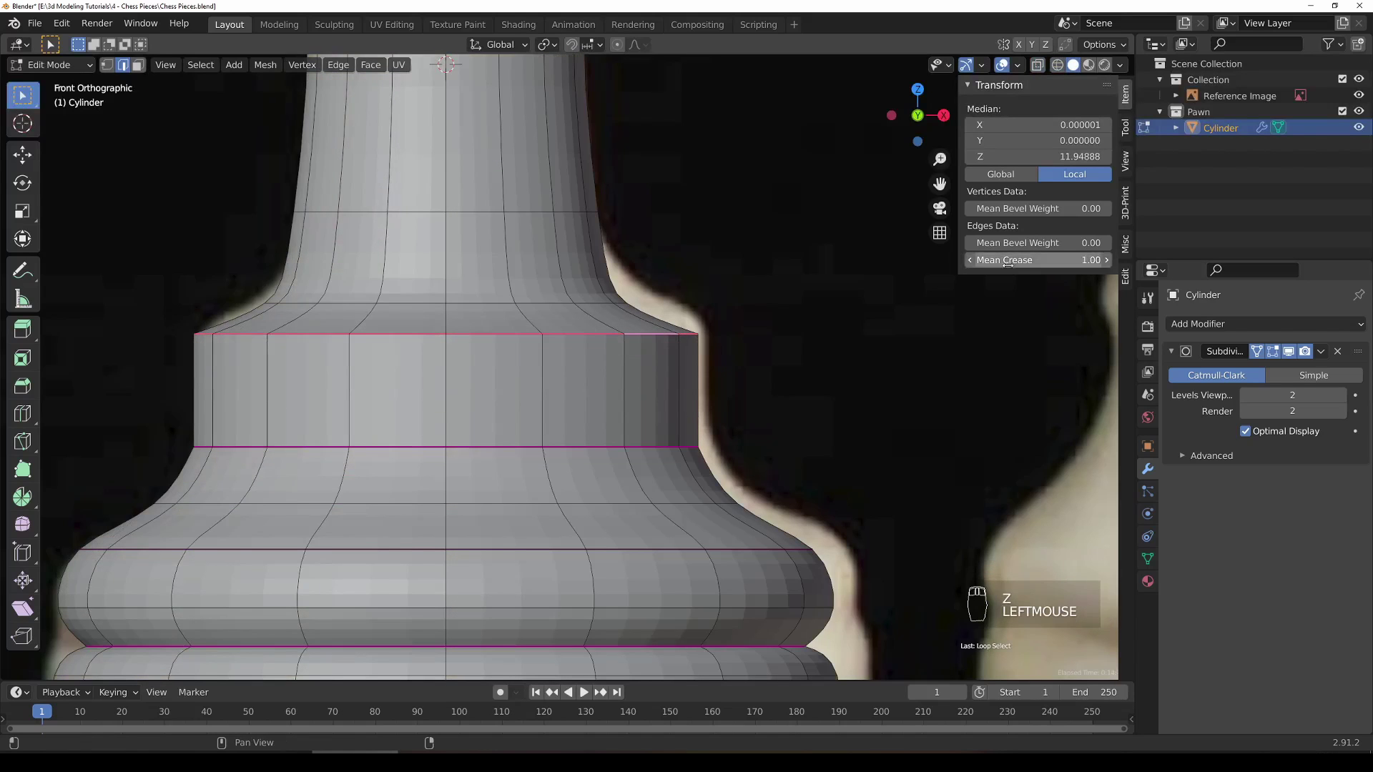
Step: Return to object mode, inspect the pawn from an angle and save Chess Pieces.blend
key("Tab")
scroll(731, 364, "down", 3)
middle_click_drag(731, 363, 541, 432)
scroll(379, 420, "down", 1)
key("ctrl+s")
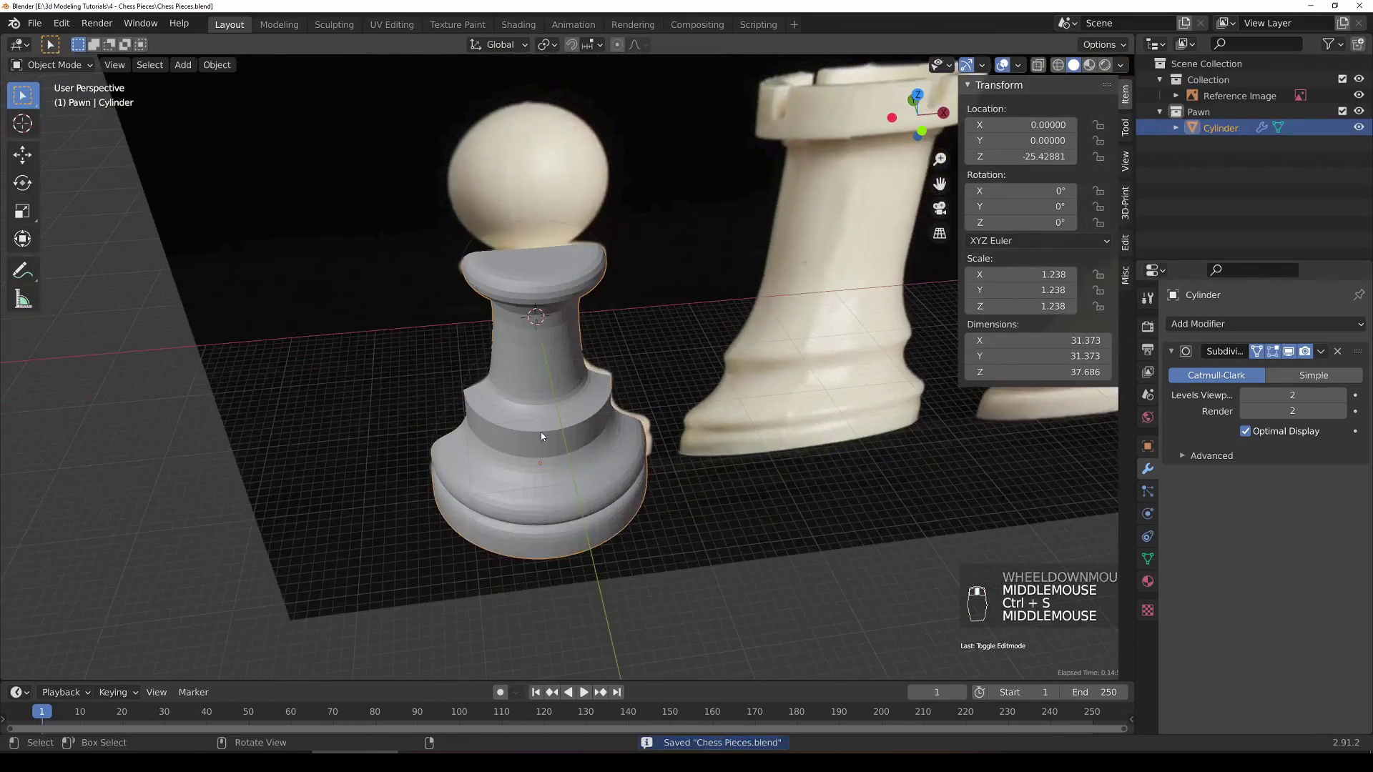
Step: Add a UV sphere with 32 segments, 16 rings and radius 1 at the world origin, working from the front view
key("KP_1")
middle_click_drag(527, 181, 501, 281, "shift")
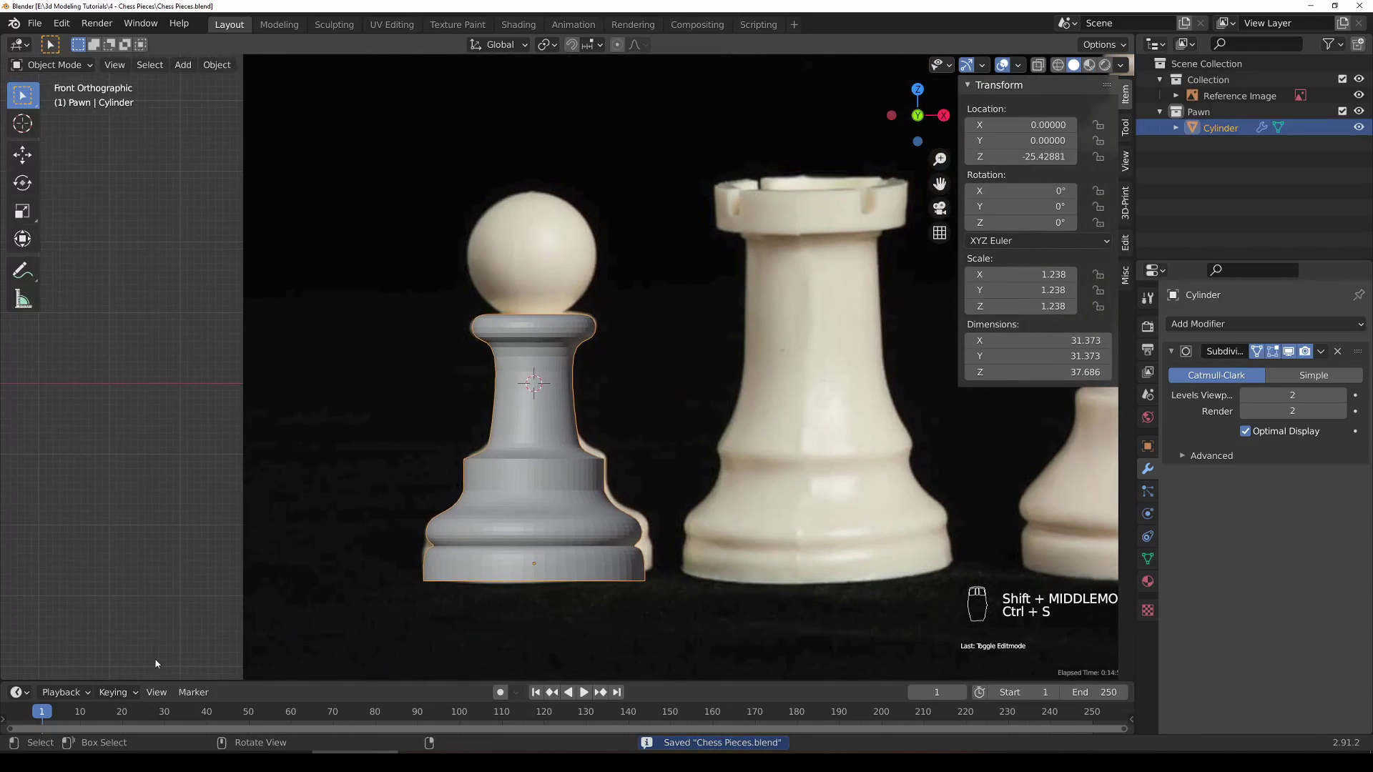
left_click(179, 67)
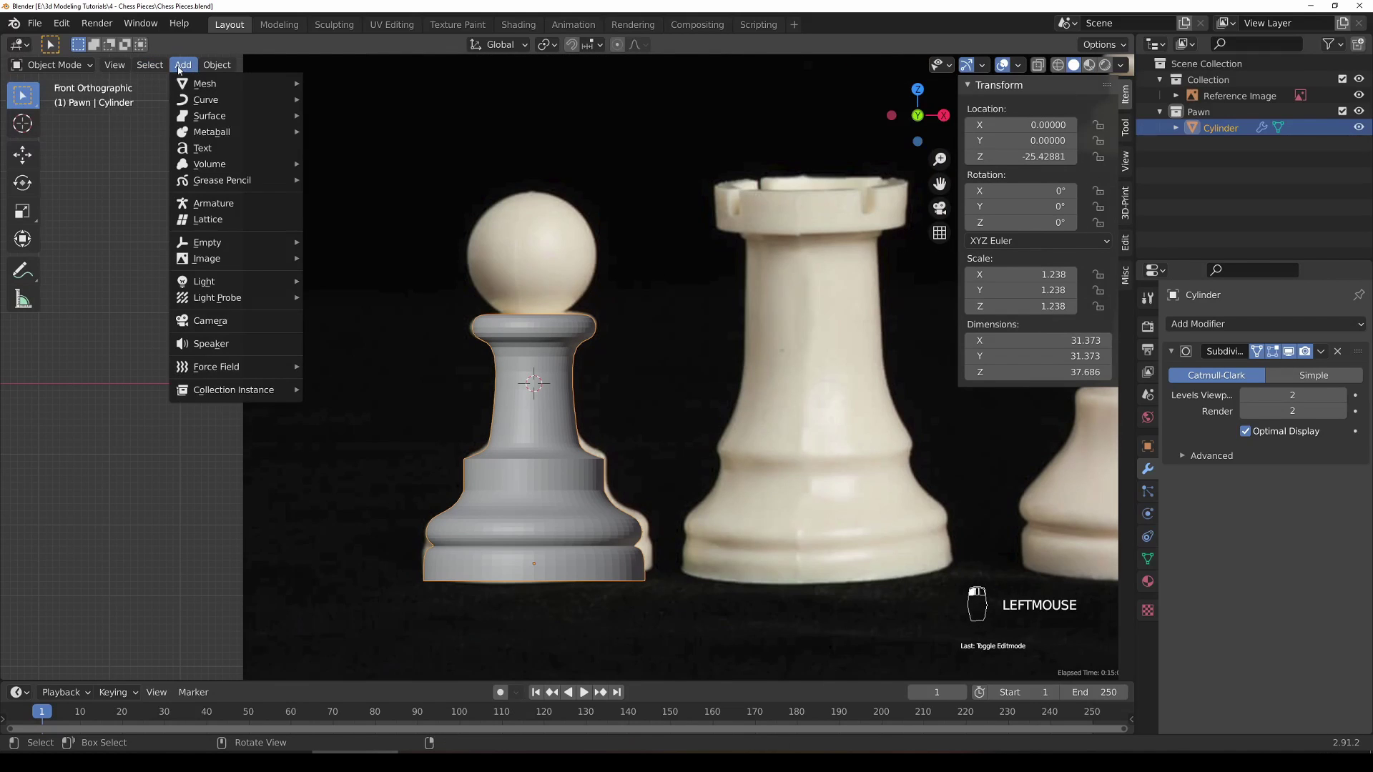
mouse_move(197, 86)
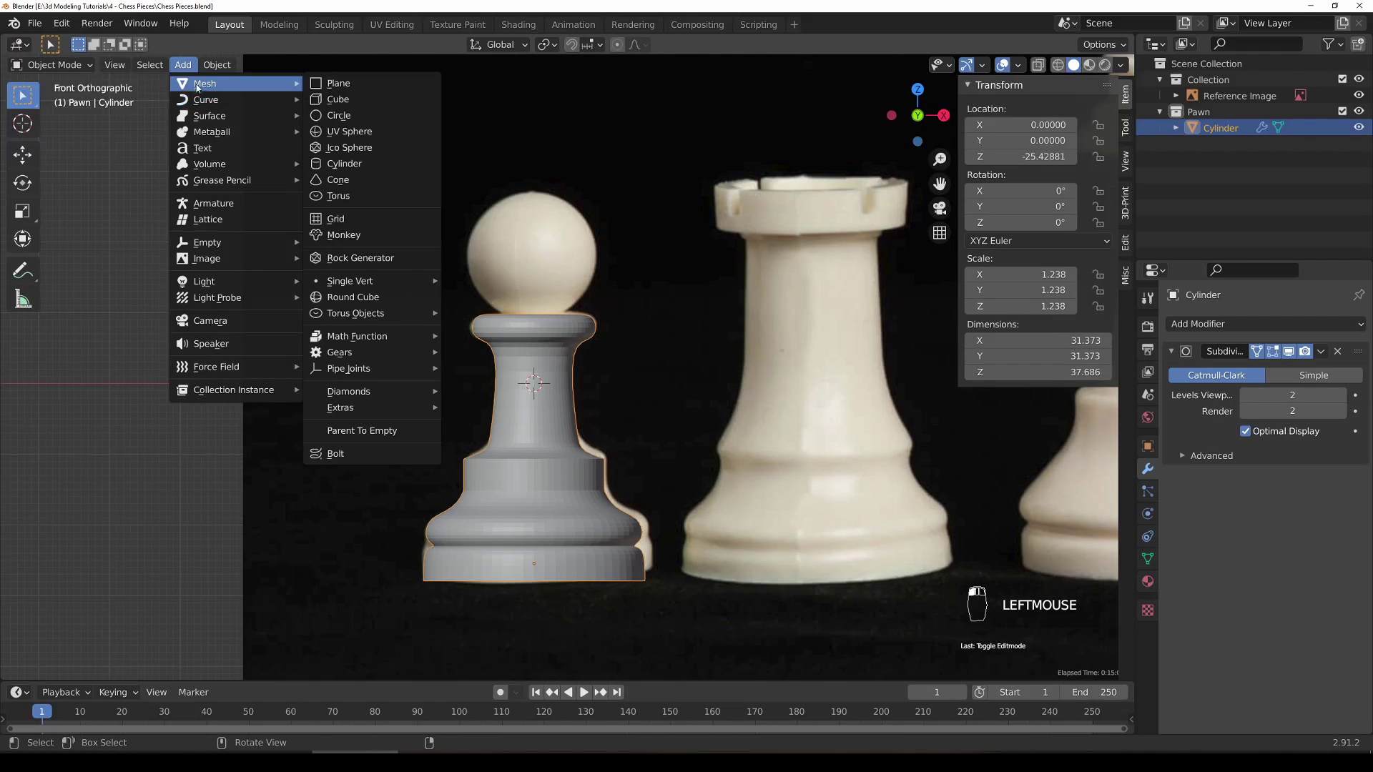
left_click(371, 133)
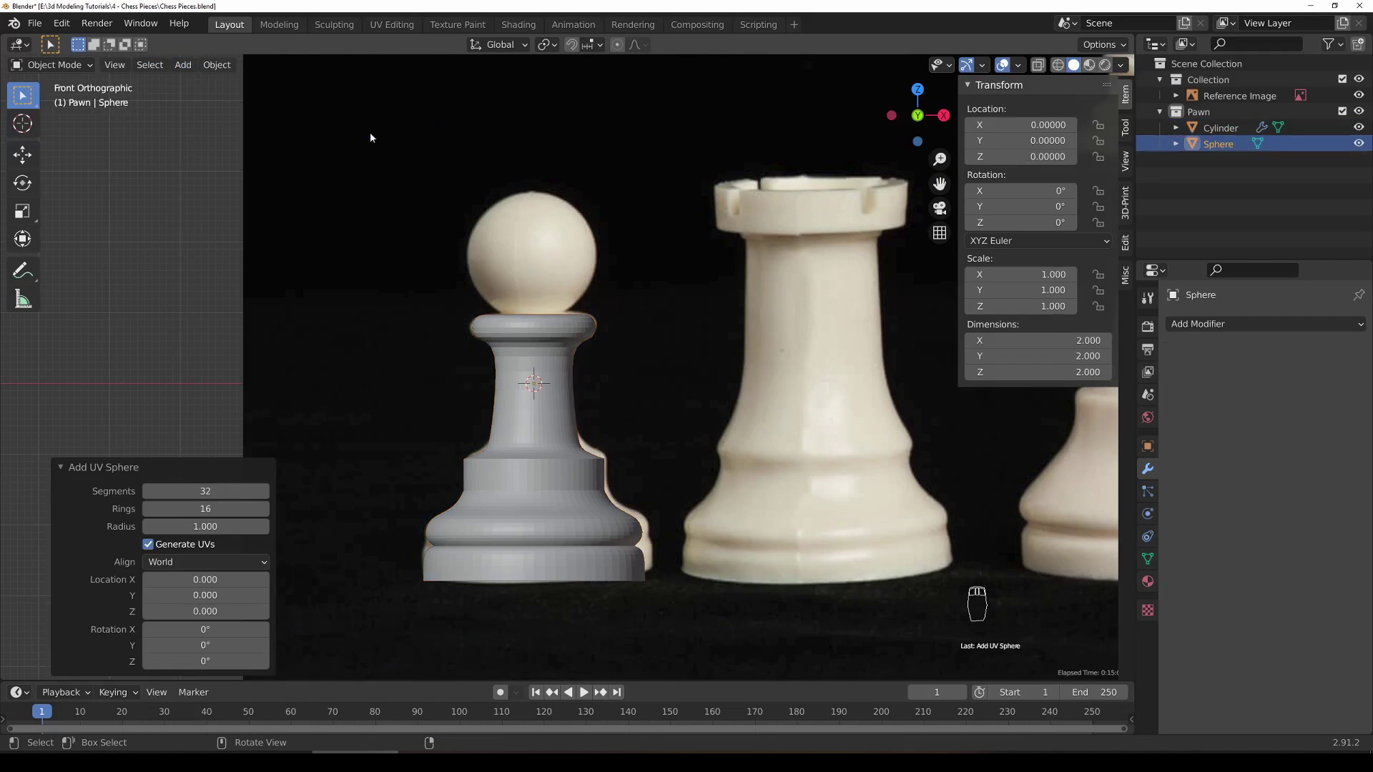
Step: Reduce the new UV sphere to 16 segments, viewing it in wireframe shading
scroll(536, 382, "up", 4)
key("z")
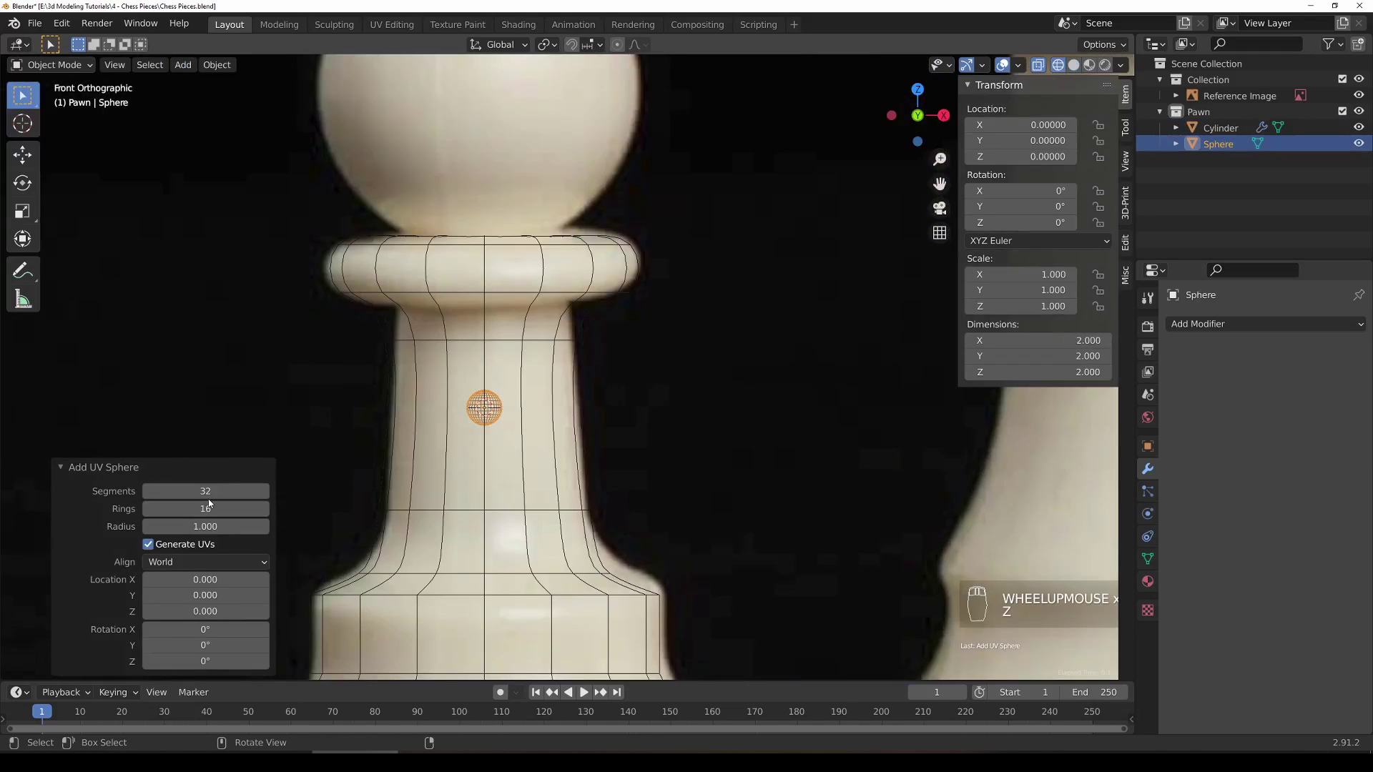
left_click(246, 493)
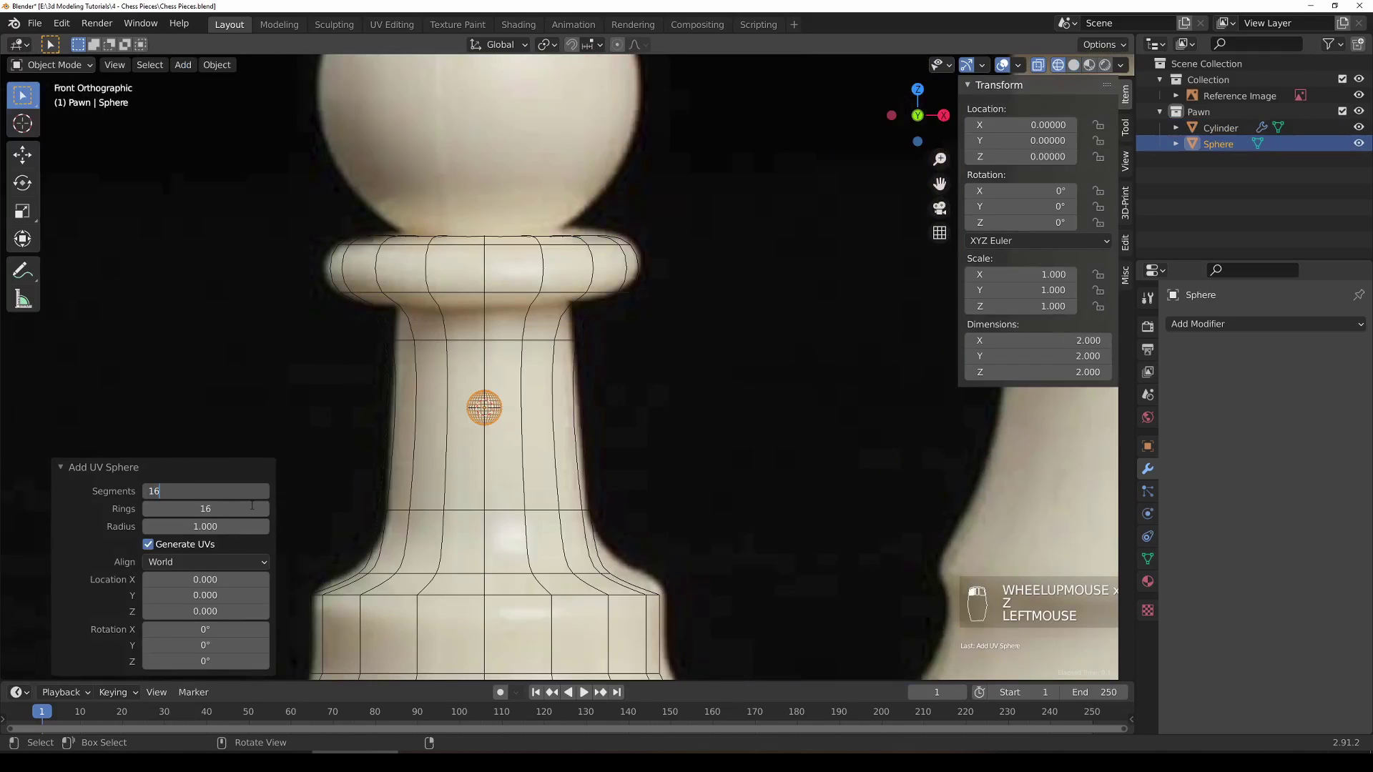
type("16")
left_click(251, 506)
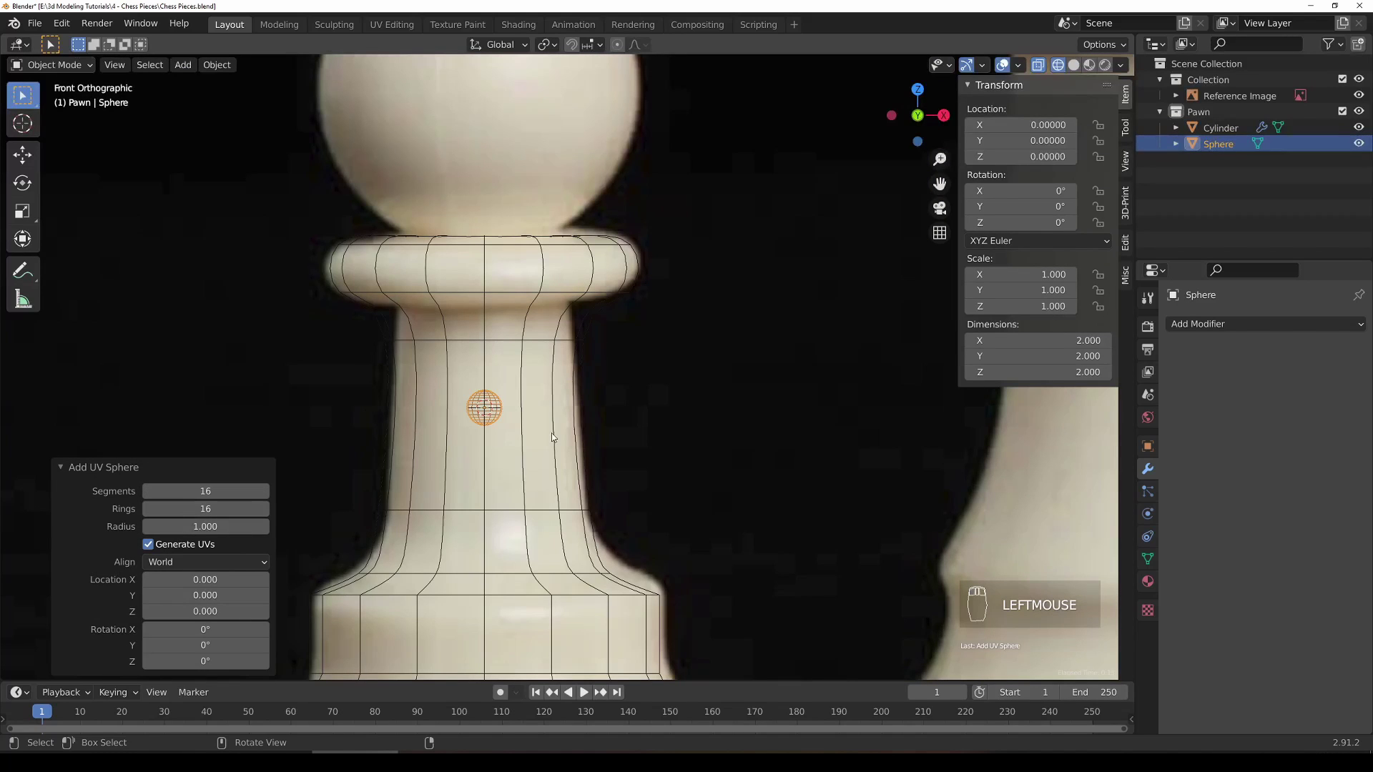
Step: Move the sphere up about 17.84 along Z onto the reference pawn's head and enlarge it to a scale of about 9.33
key("s")
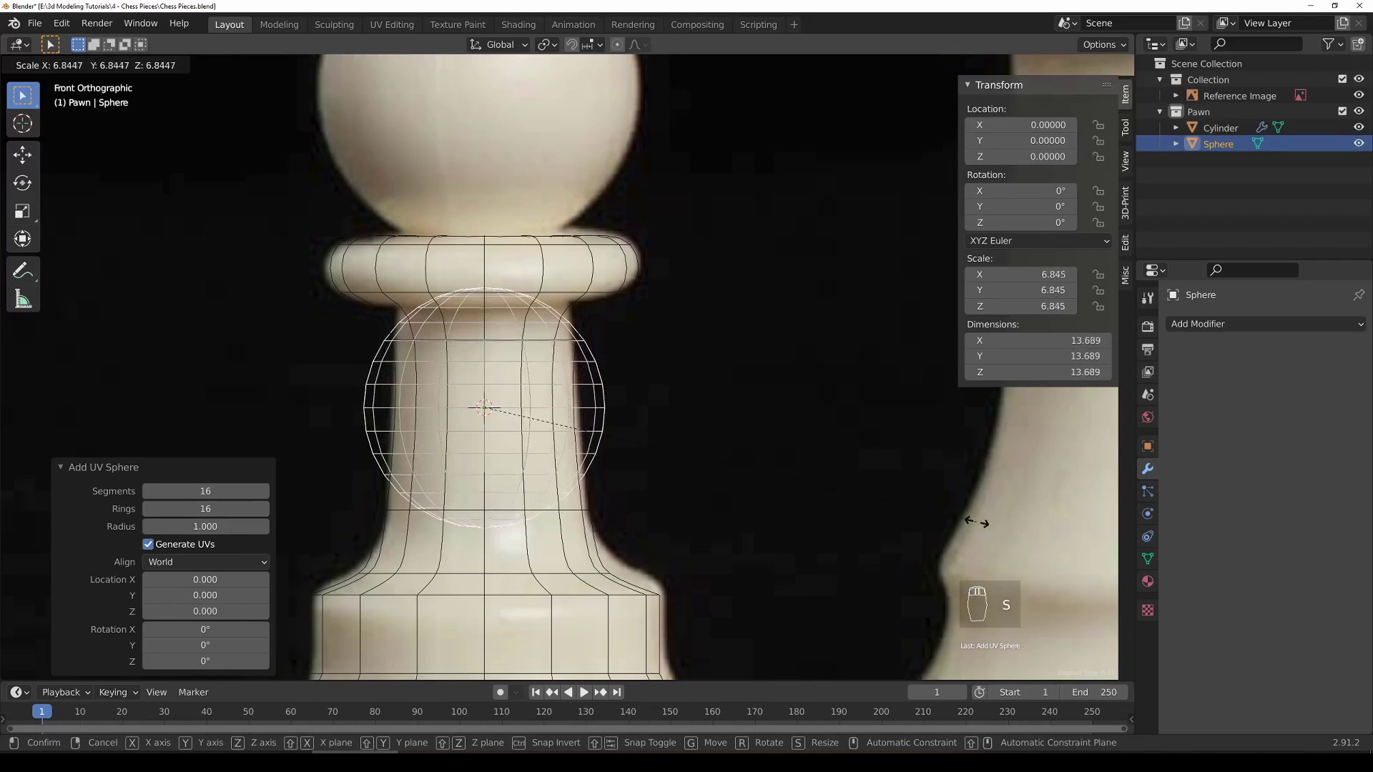
left_click(929, 546)
scroll(715, 515, "down", 2)
key("g")
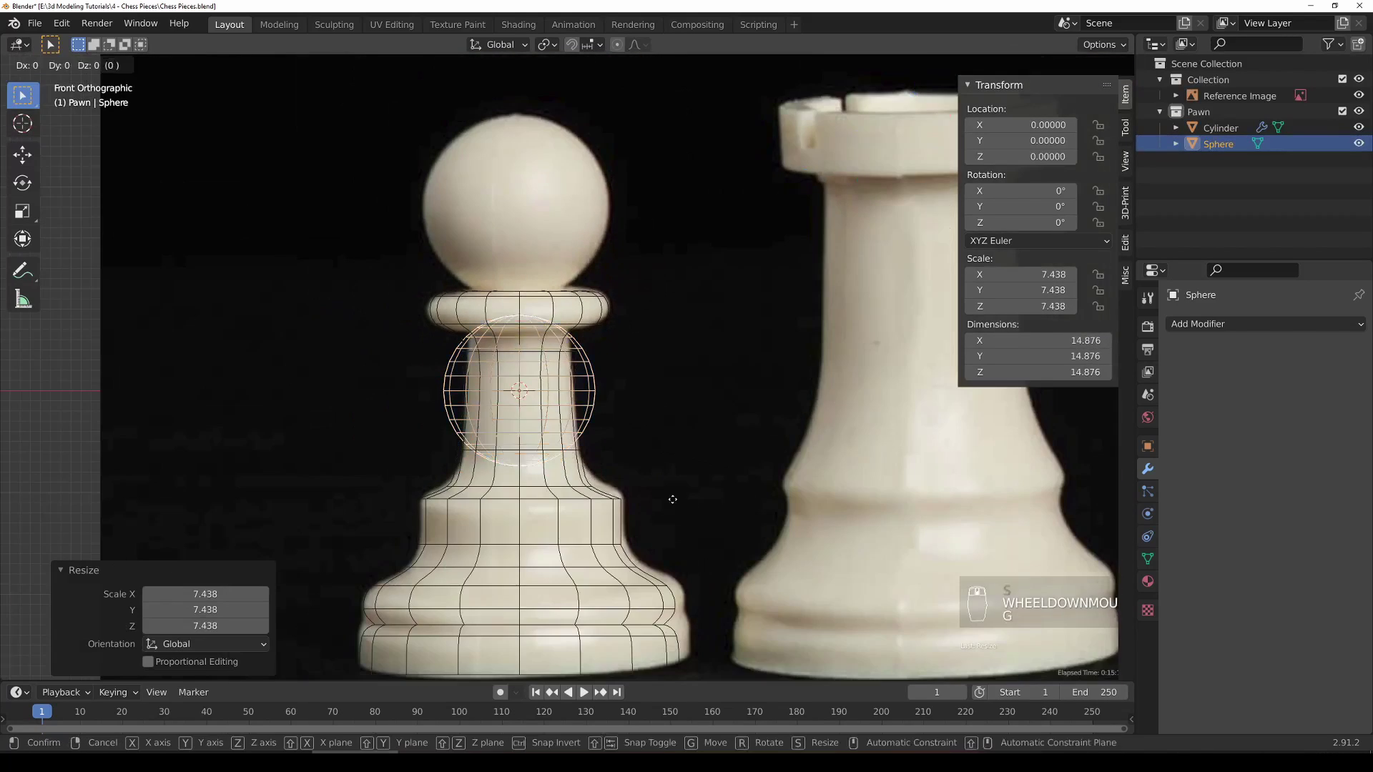
left_click(657, 313)
key("s")
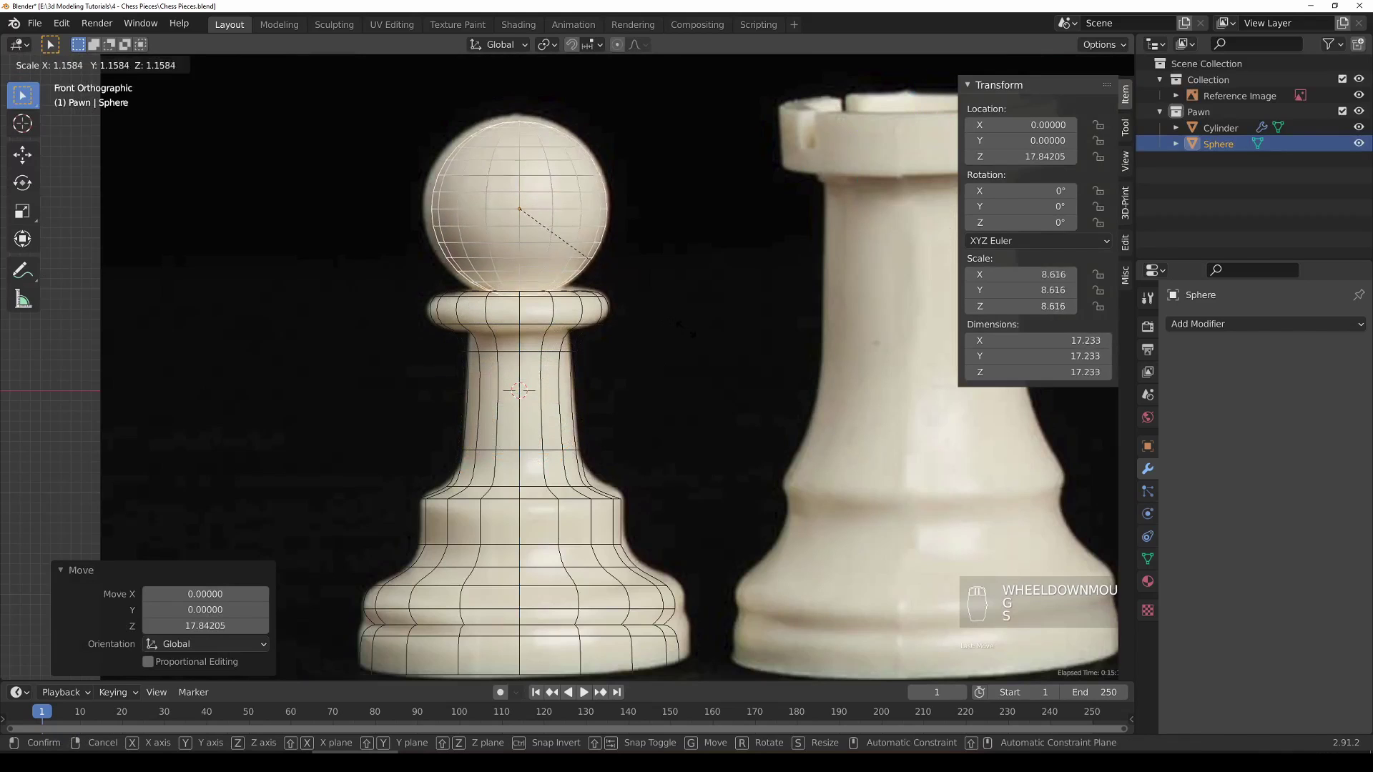
left_click(600, 266)
Step: Fine-tune the sphere's height along Z to about 18.0 and save the file in solid shading
key("g")
key("z")
left_click(705, 327)
key("shift+z")
key("ctrl+s")
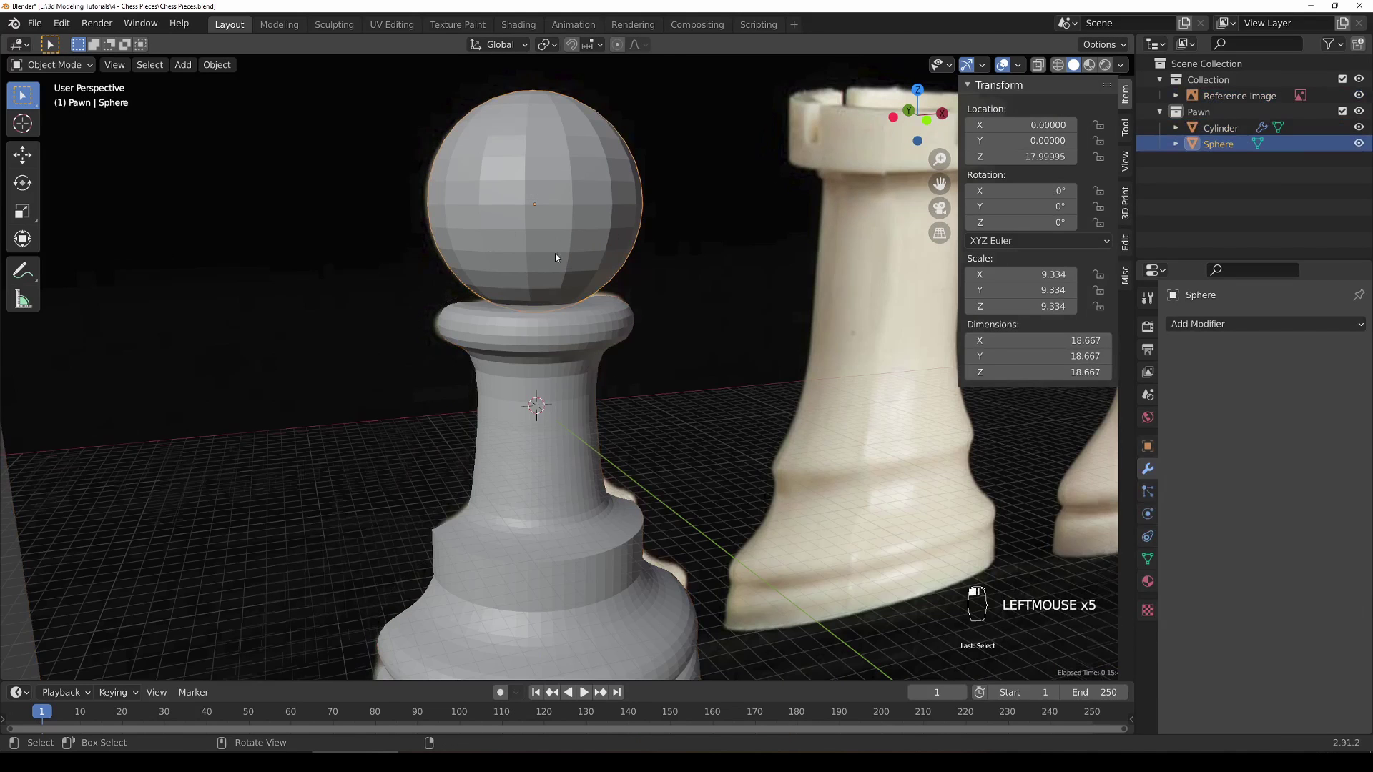
Step: Add a Subdivision Surface modifier to the sphere with 2 viewport levels
middle_click_drag(556, 258, 494, 307)
left_click(1201, 325)
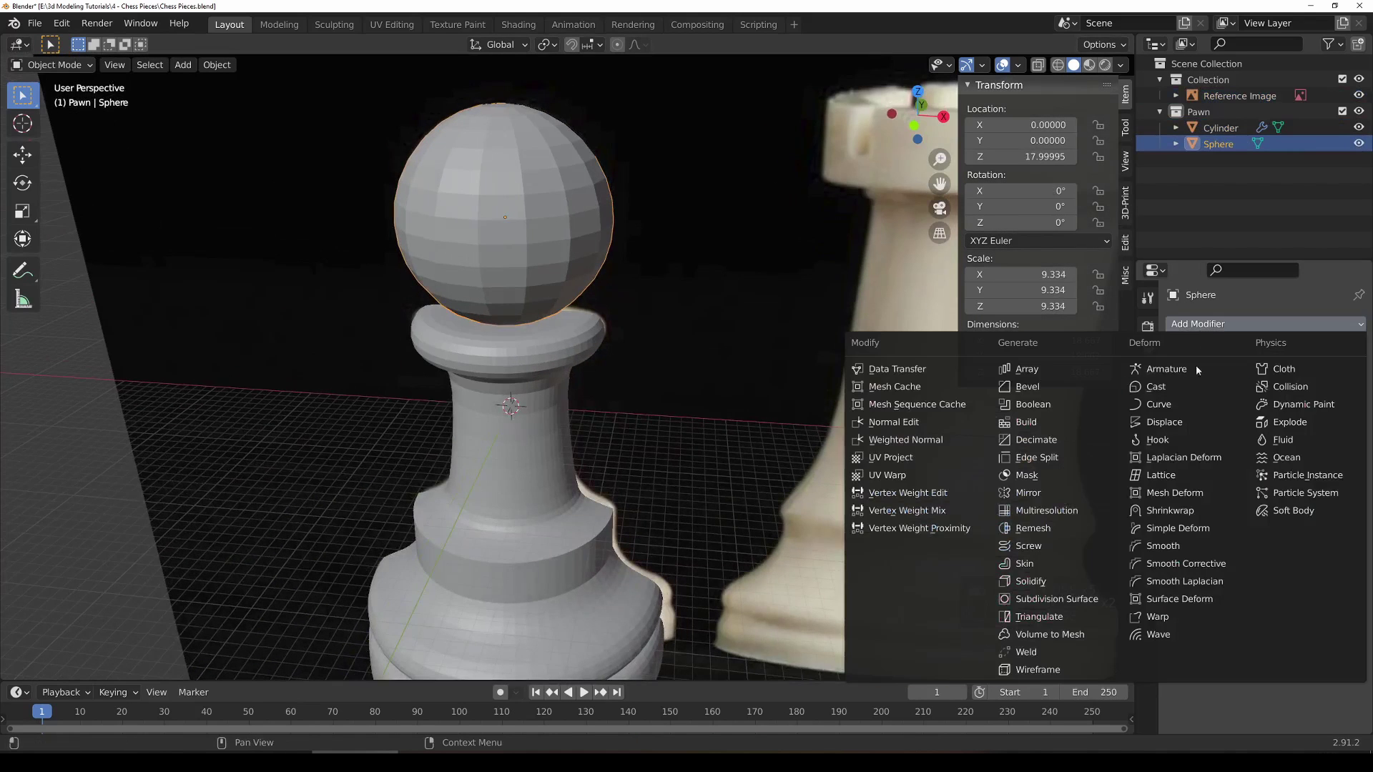
left_click(1058, 601)
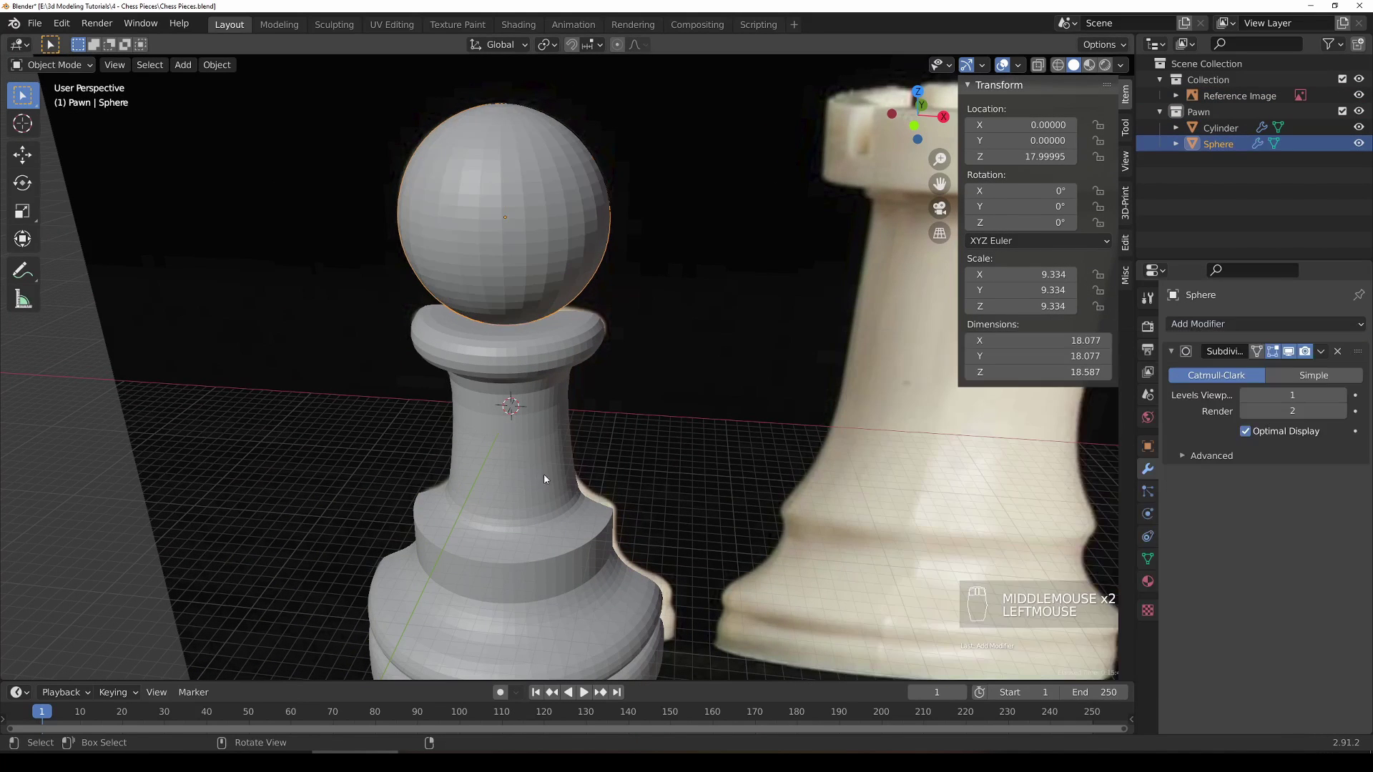
middle_click_drag(544, 475, 597, 405)
left_click(1340, 395)
middle_click_drag(741, 363, 549, 233)
left_click(548, 220)
left_click(559, 216)
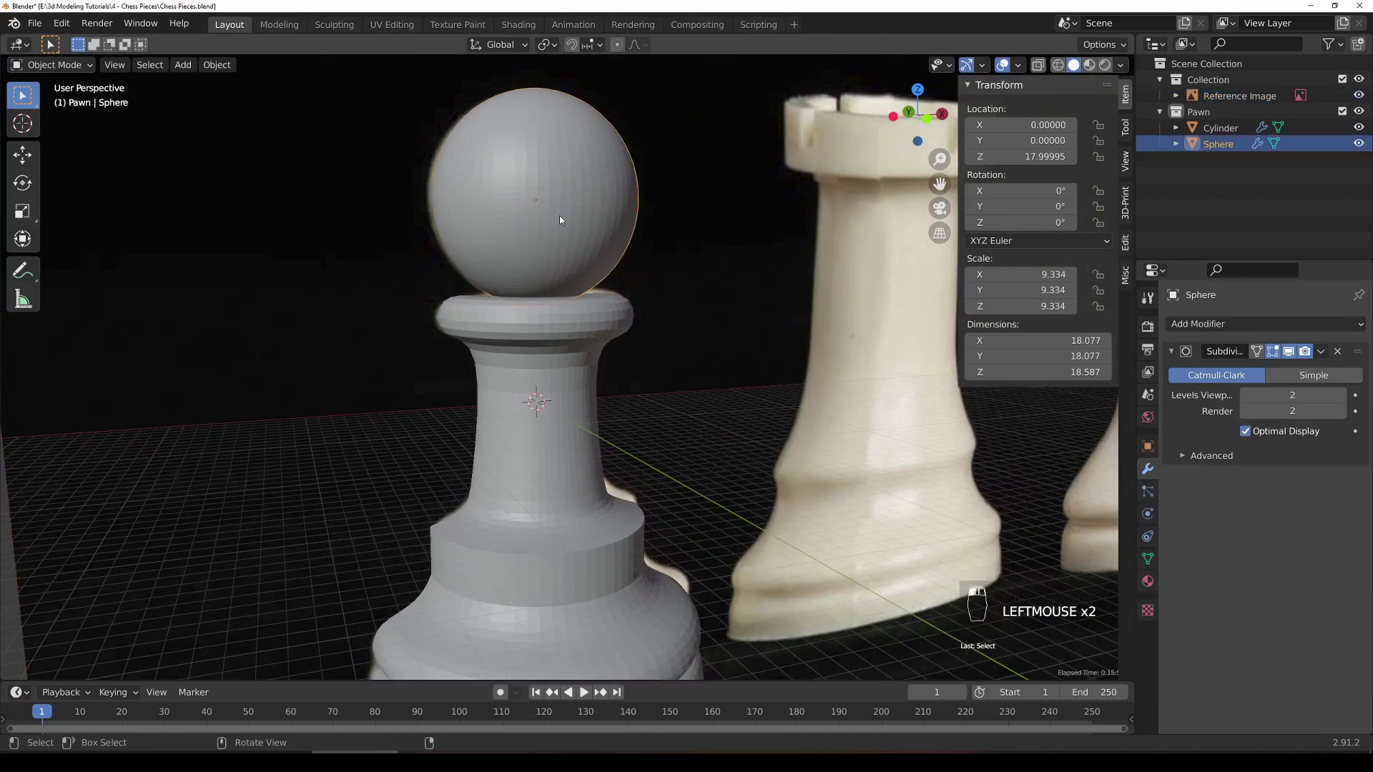
left_click(567, 333, "shift")
left_click(542, 272)
left_click(559, 359)
Step: Rename the sphere object as "Pawn - Sphere"
left_click(548, 188)
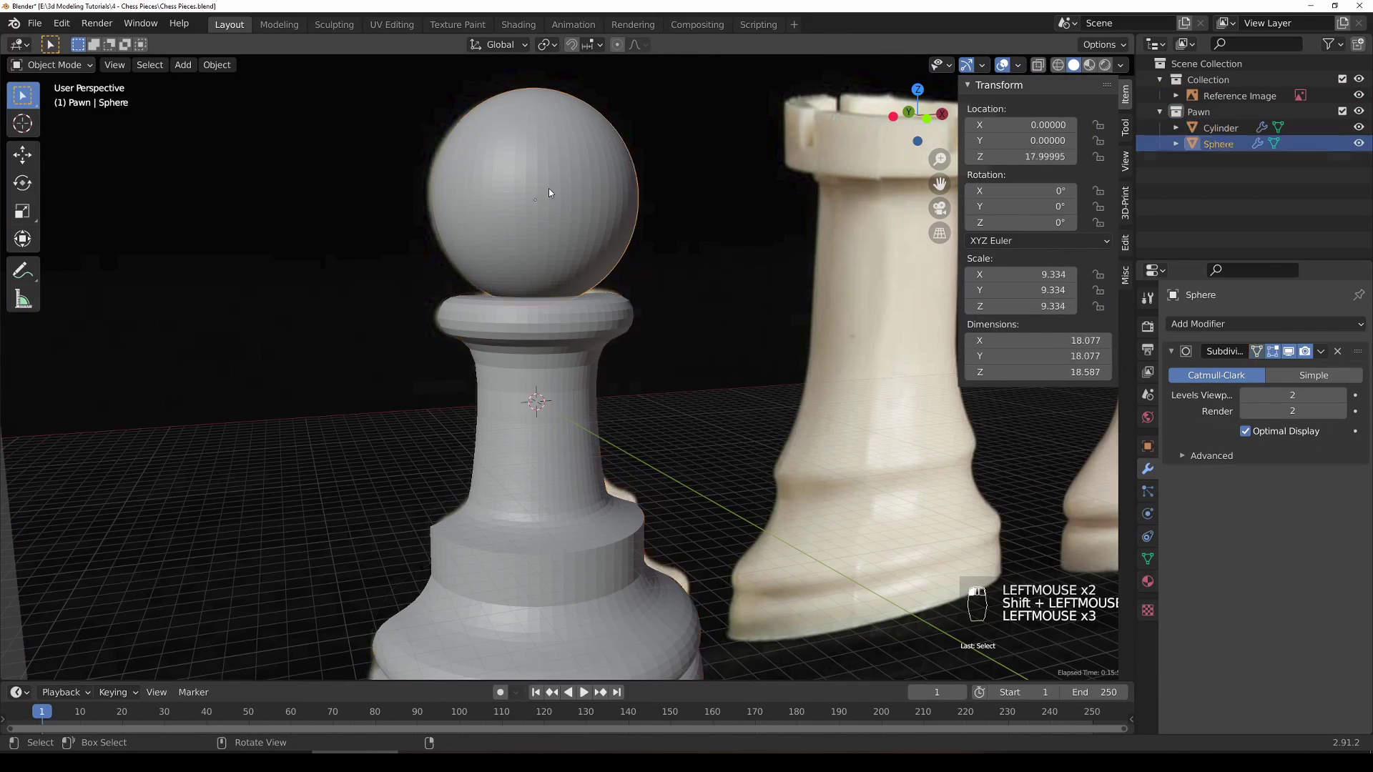
double_click(1217, 144)
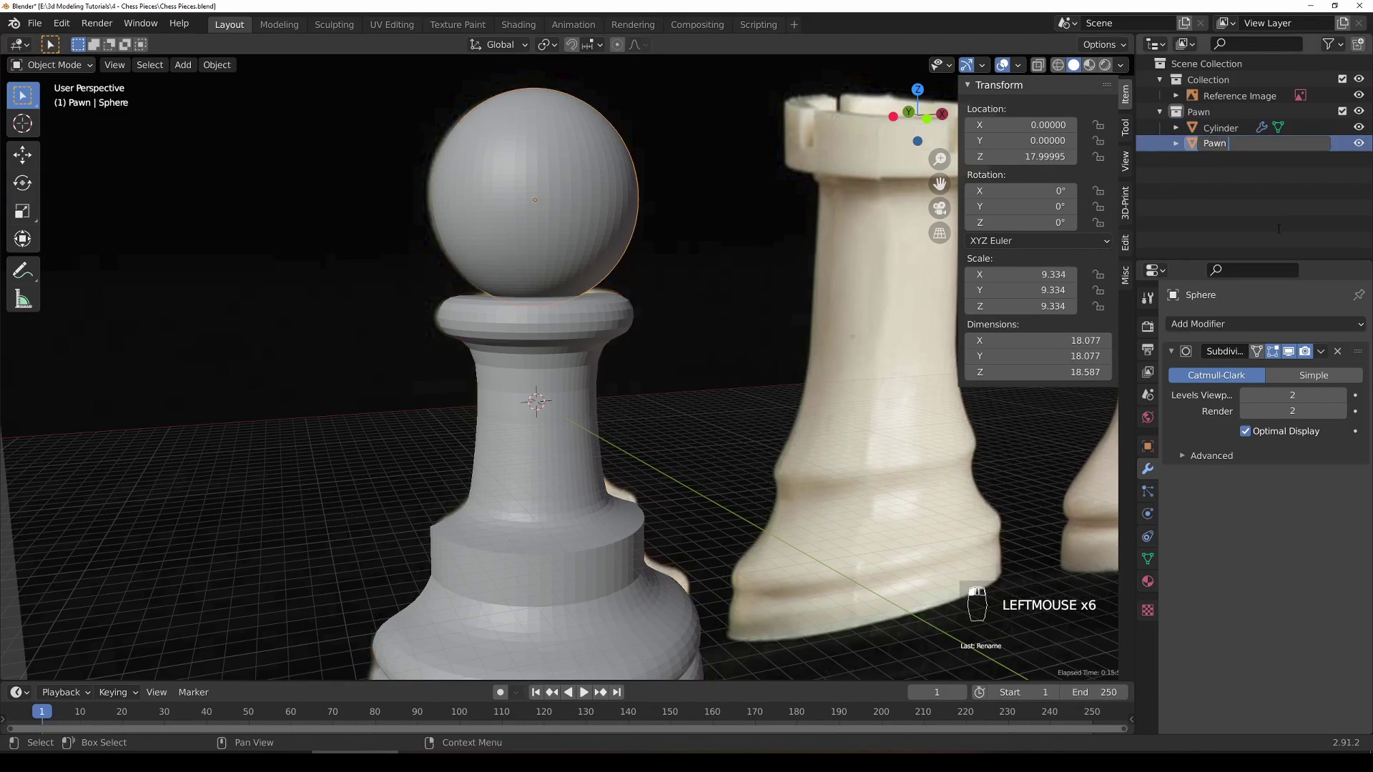
type("Pawn - Sphere")
key("Return")
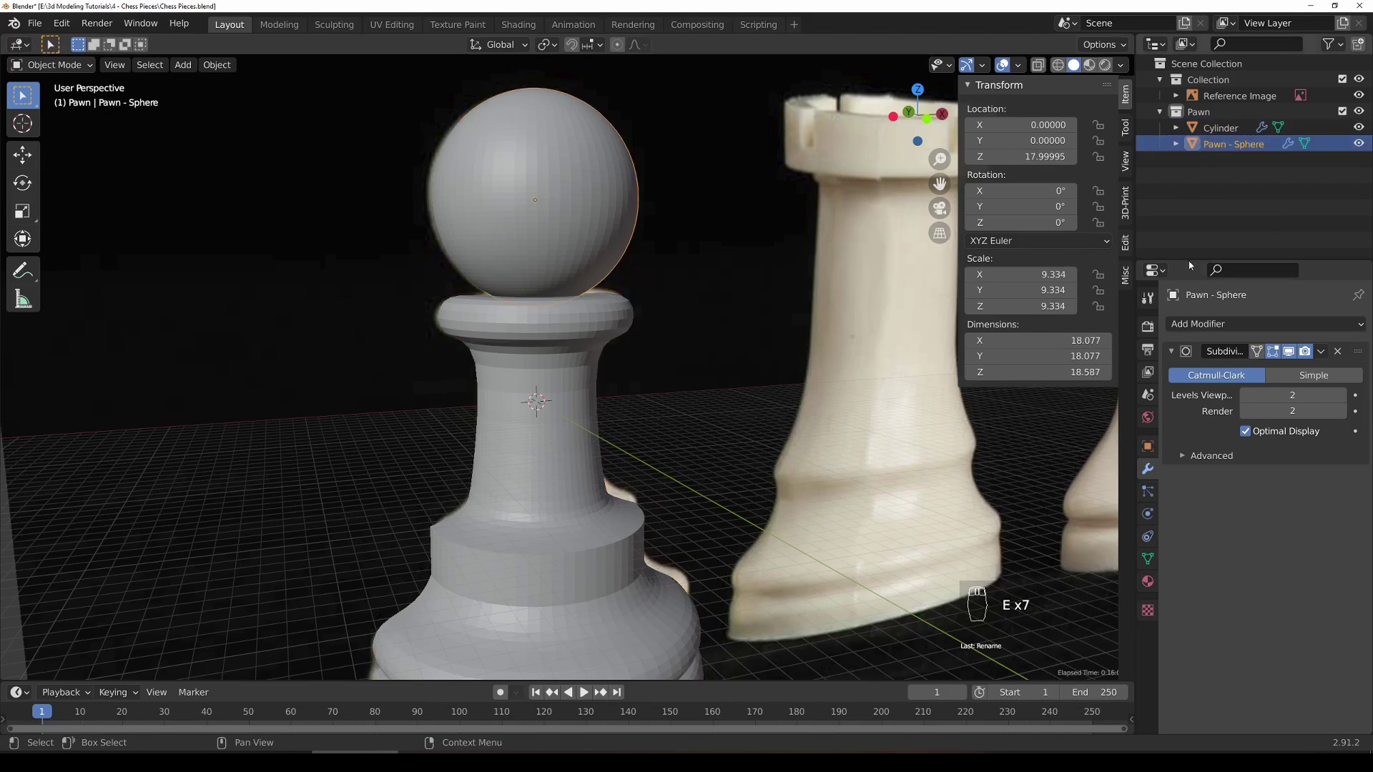
Step: Rename the cylinder object as "Pawn - Body"
left_click(592, 340)
left_click(1220, 127)
double_click(1219, 127)
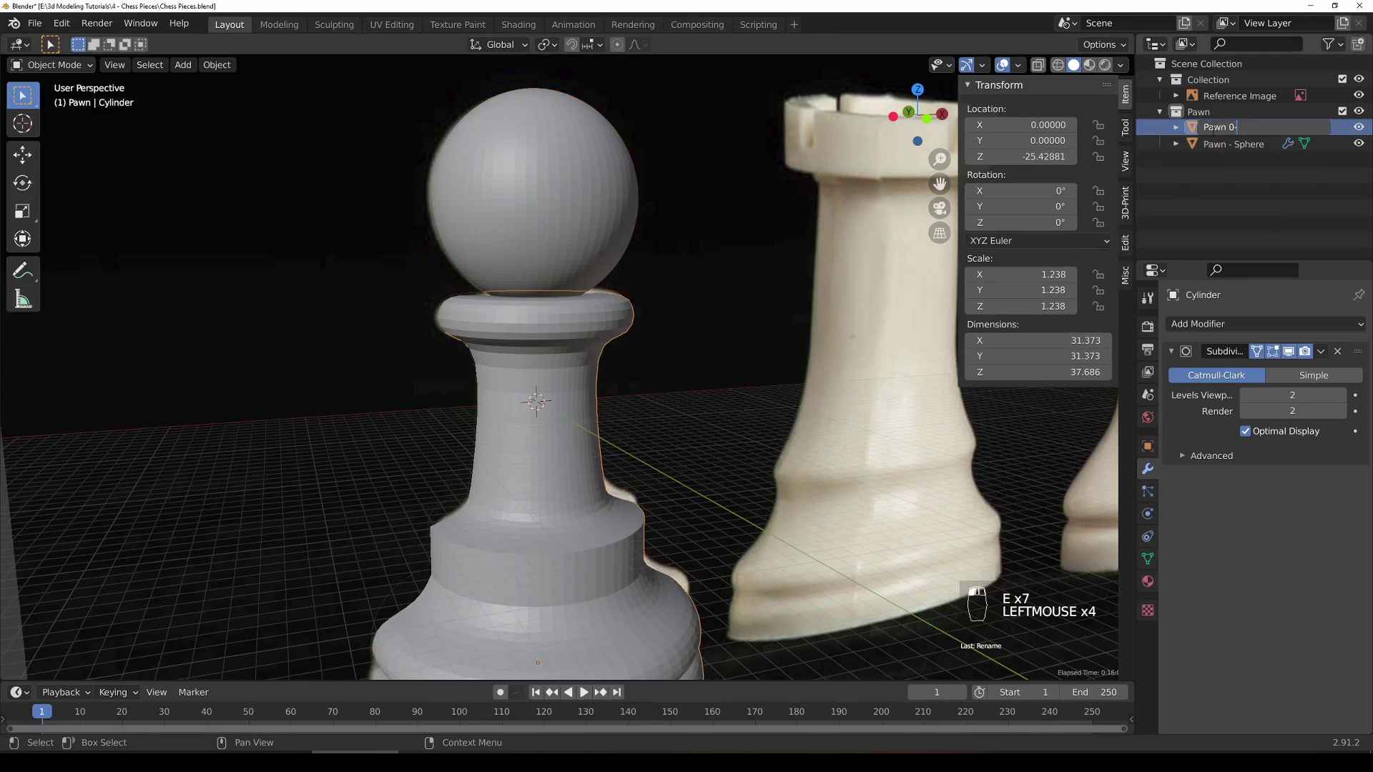
key("BackSpace")
key("Return")
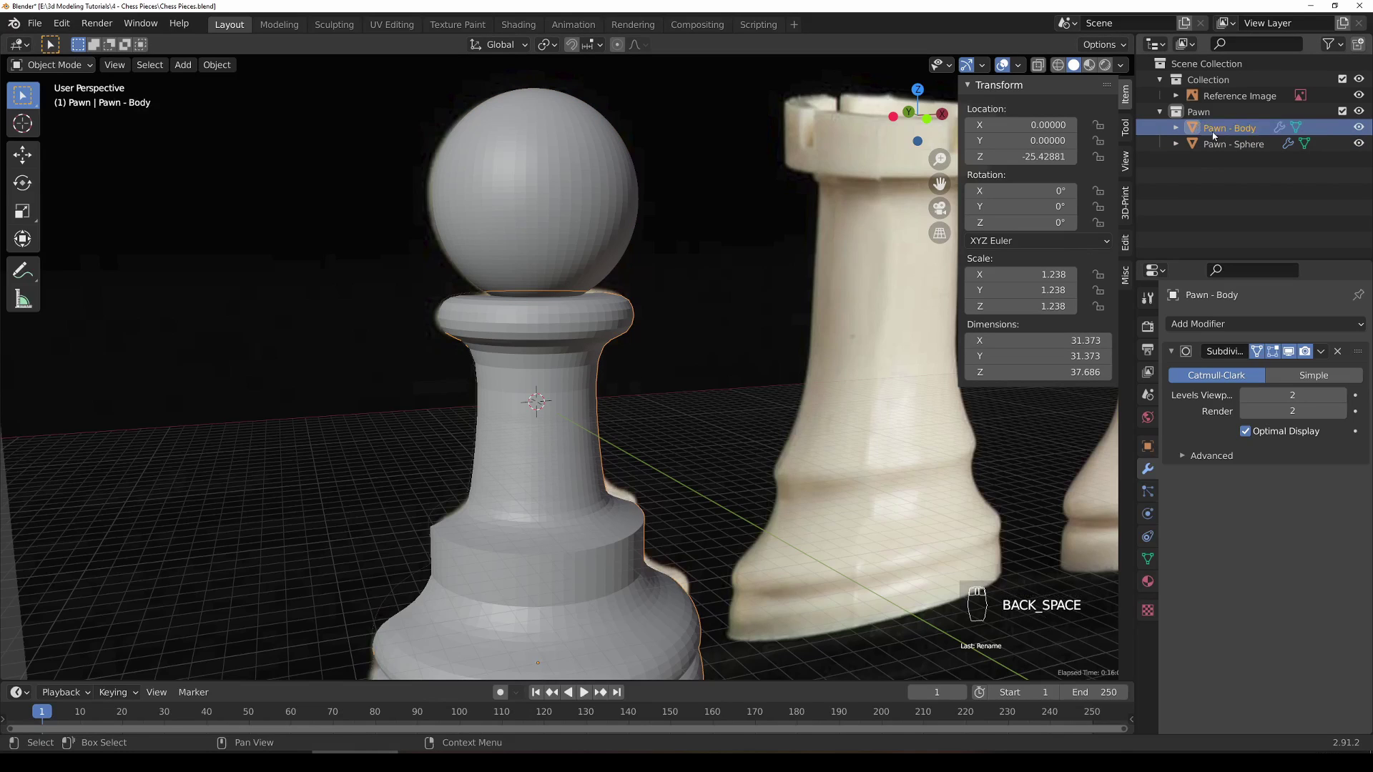
Step: Add a Boolean modifier to Pawn - Body below its subdivision modifier
left_click(562, 355)
left_click(579, 334)
left_click(1230, 324)
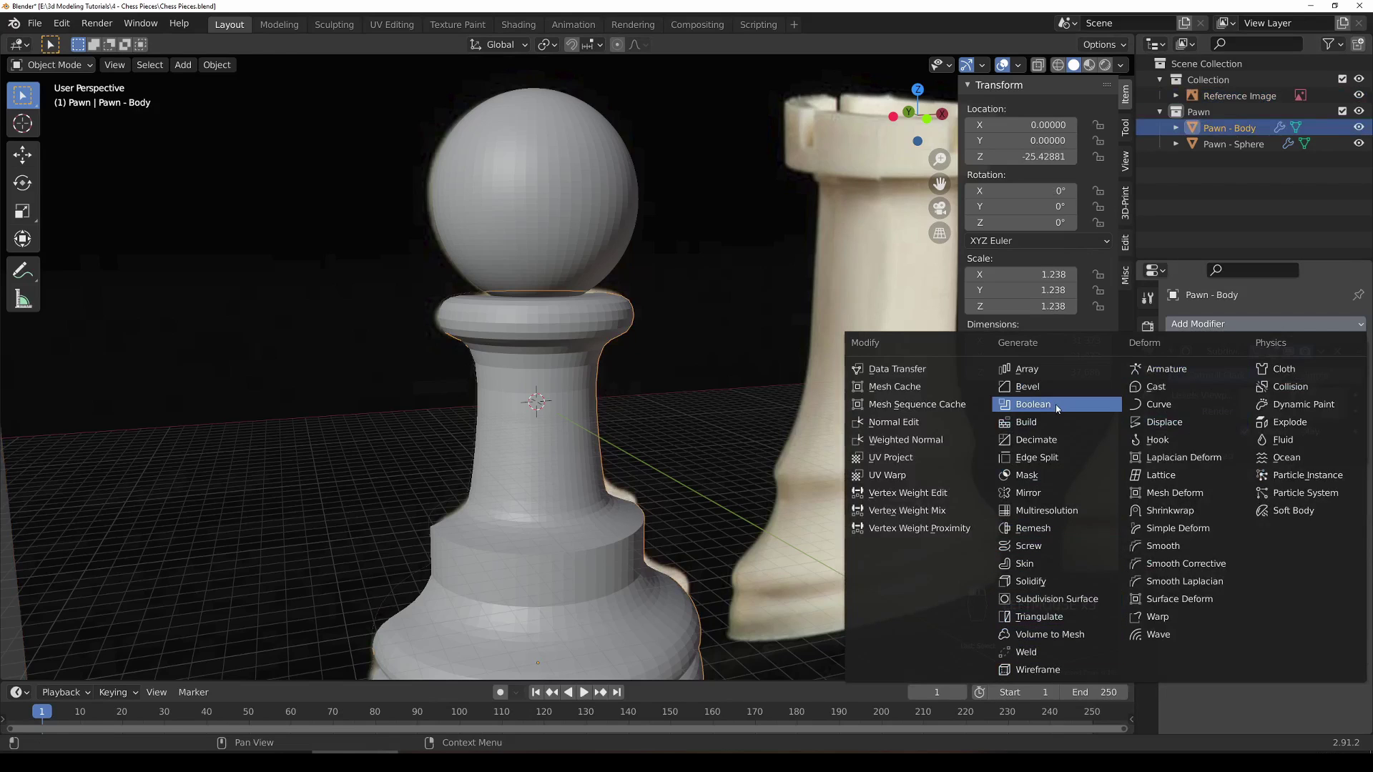
left_click(1033, 404)
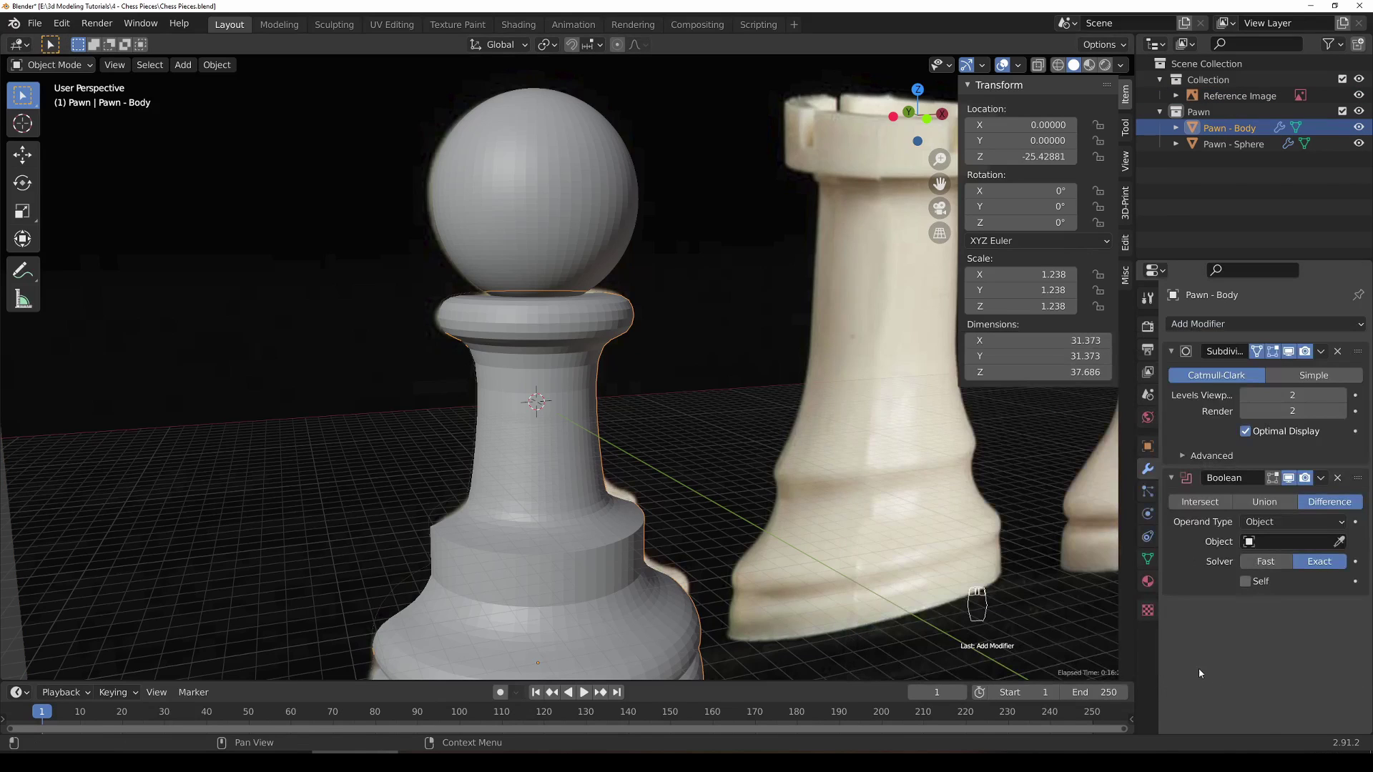
Step: Set Pawn - Sphere as the target object of the body's Boolean modifier
left_click(542, 502)
left_click(542, 221)
left_click(588, 460)
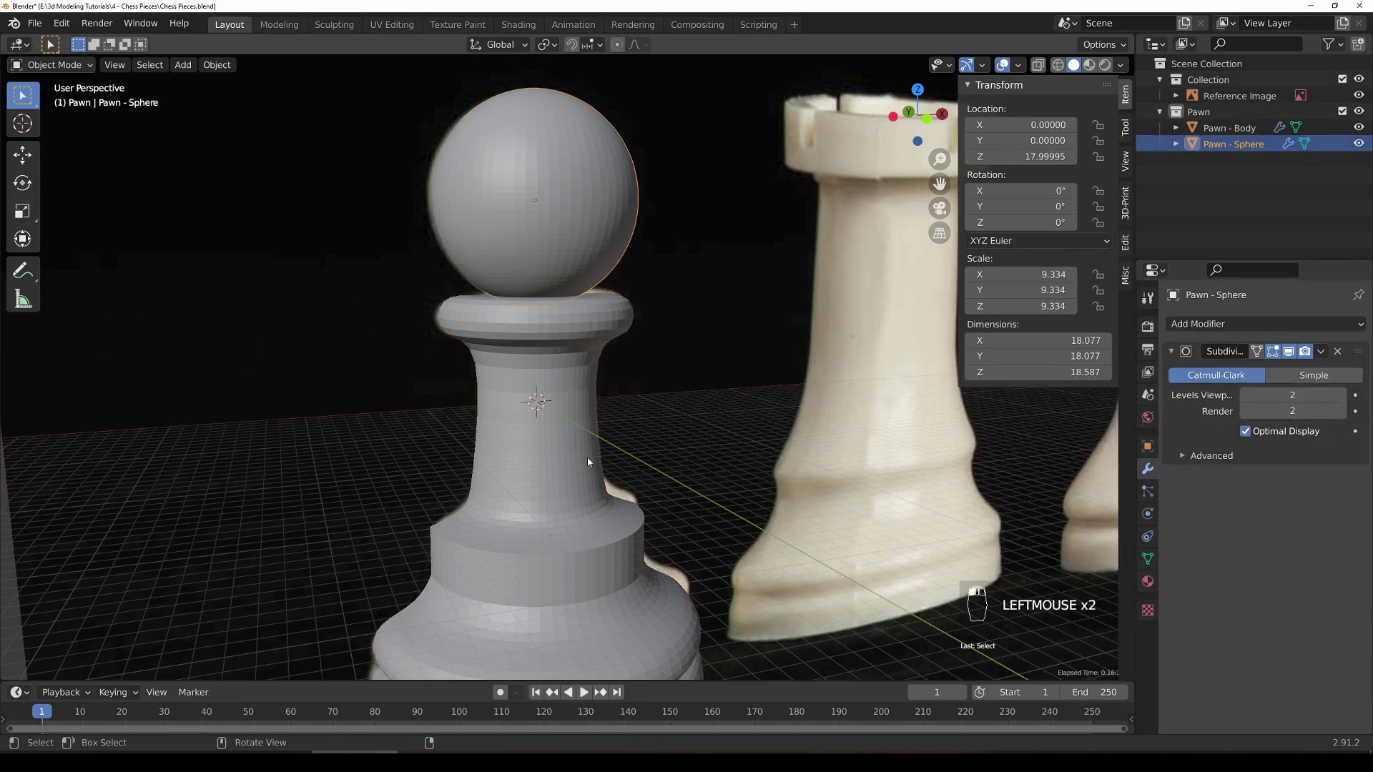
left_click(563, 545)
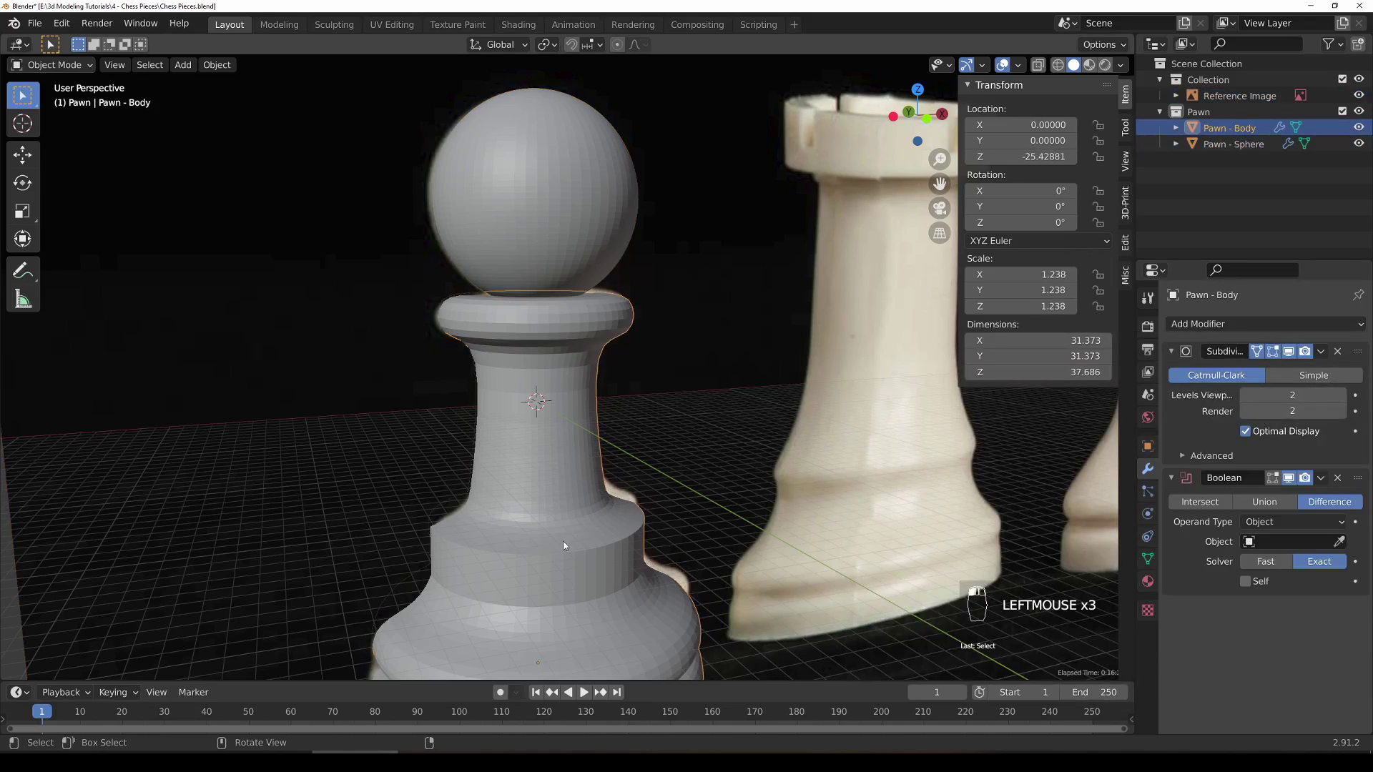
left_click(1297, 542)
left_click(1259, 565)
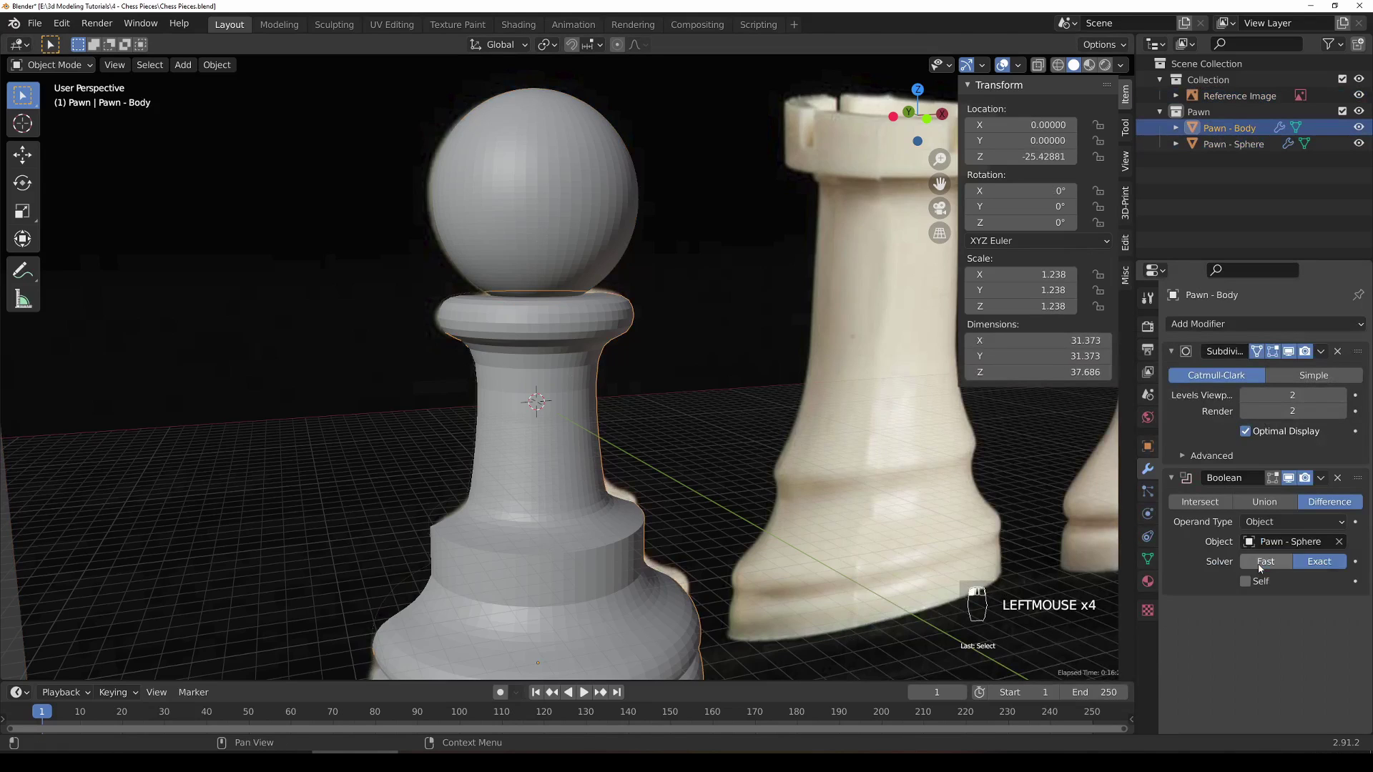
Step: Preview the Boolean's Intersect operation in wireframe, and set the operation to Union
key("z")
mouse_move(792, 398)
middle_mouse_down()
mouse_move(658, 444)
mouse_move(655, 419)
mouse_move(700, 407)
middle_mouse_up()
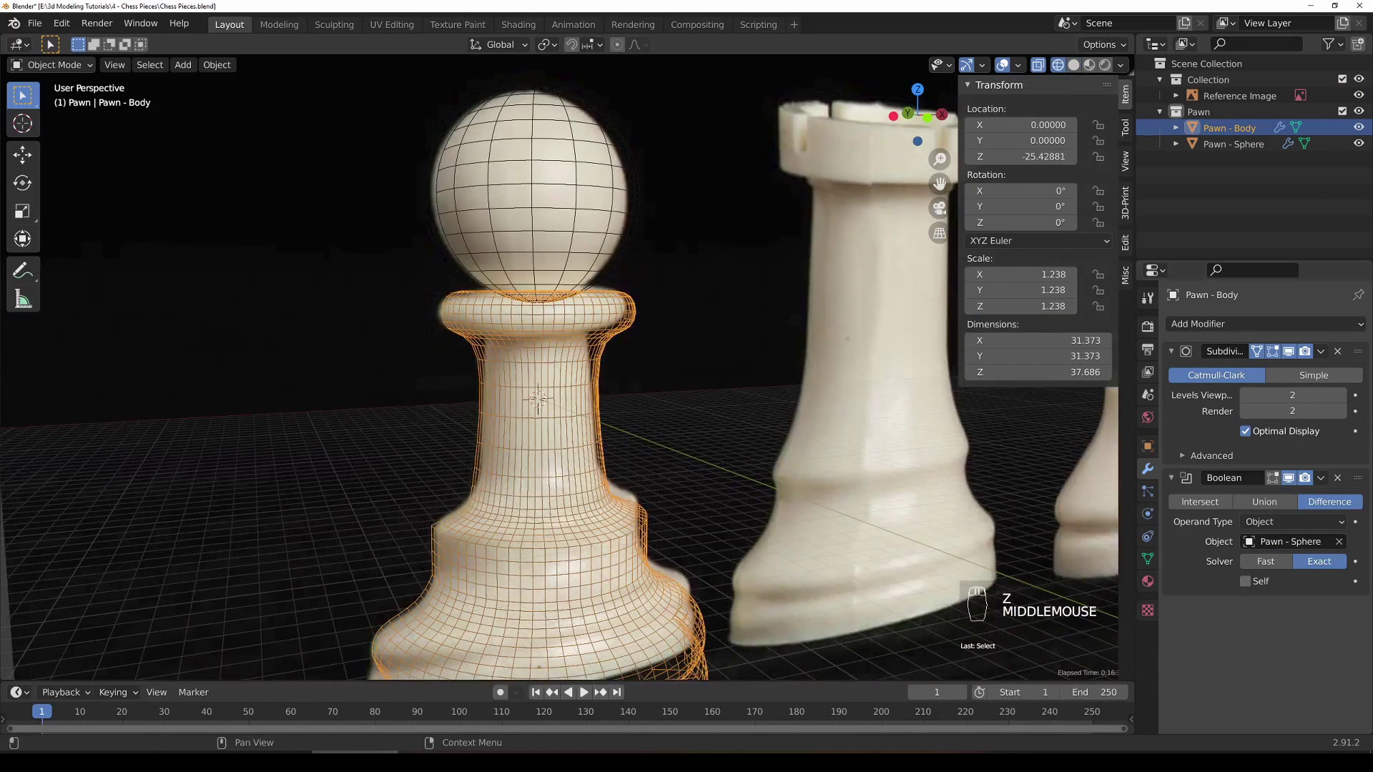
left_click(1226, 503)
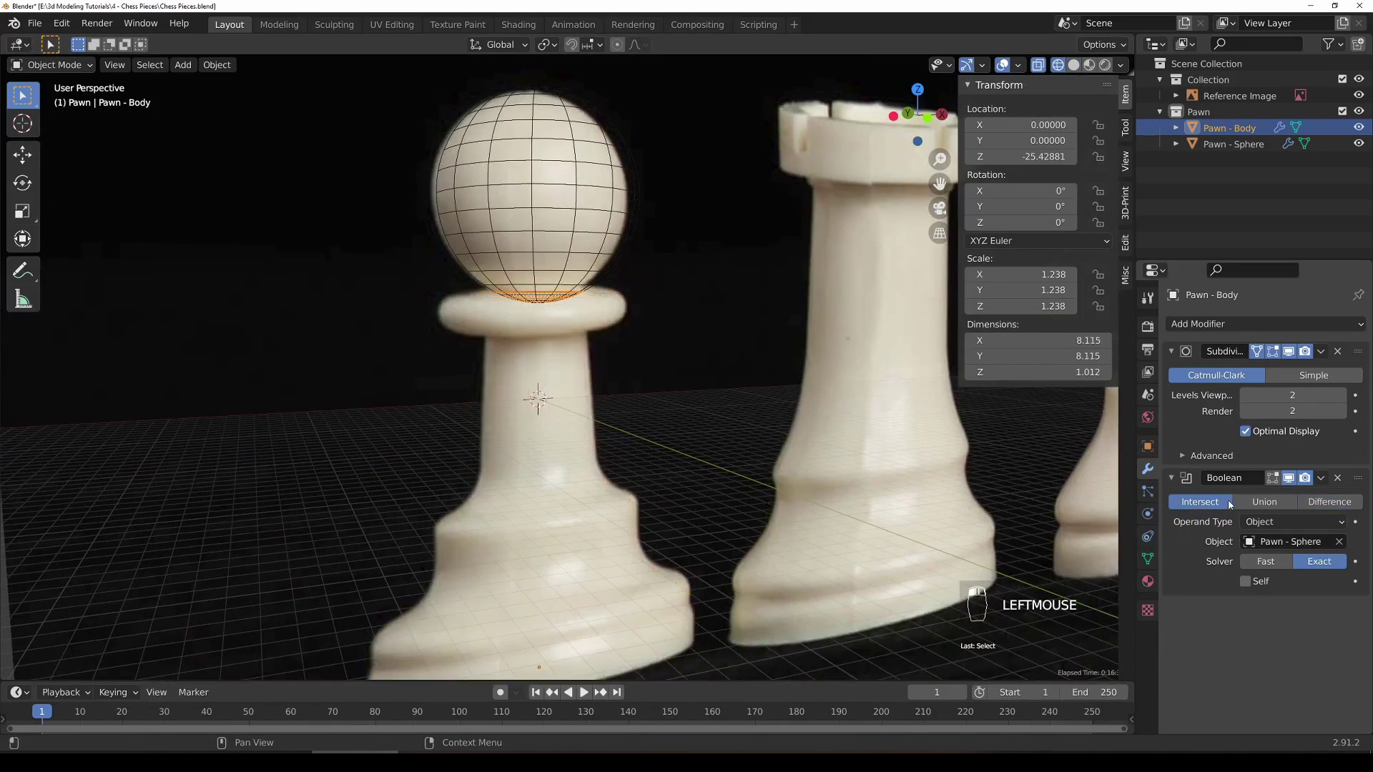
left_click(1272, 503)
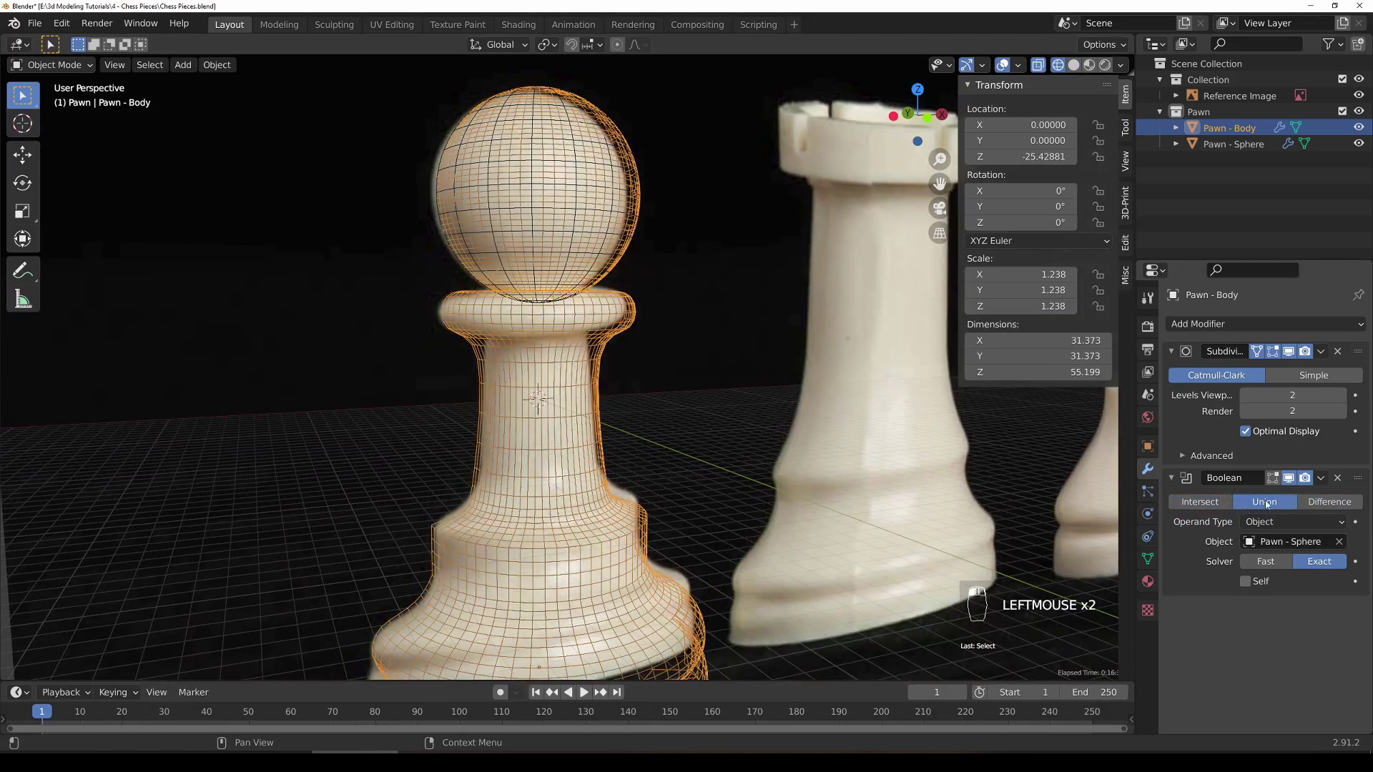
key("z")
middle_click_drag(712, 416, 660, 447)
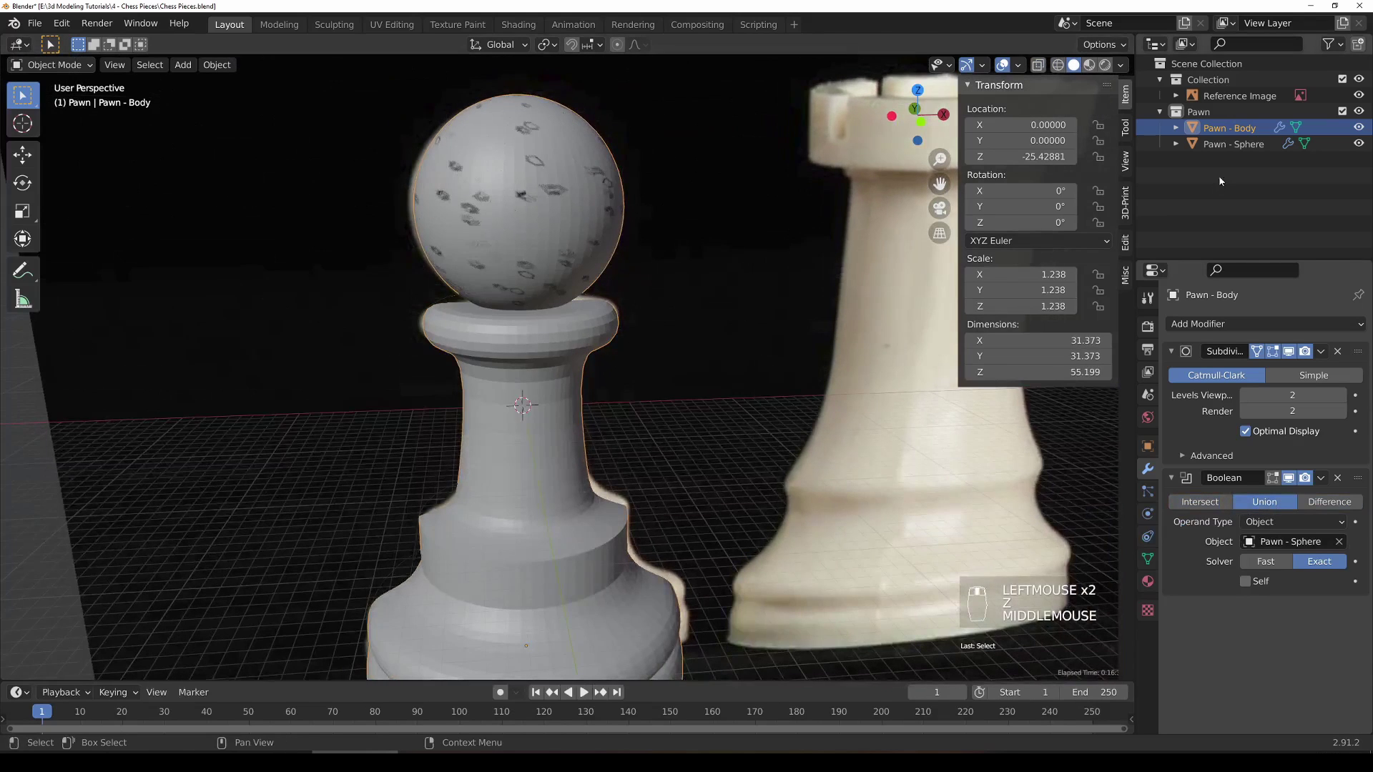
Step: Hide the Pawn - Sphere object in the viewport
left_click(1241, 148)
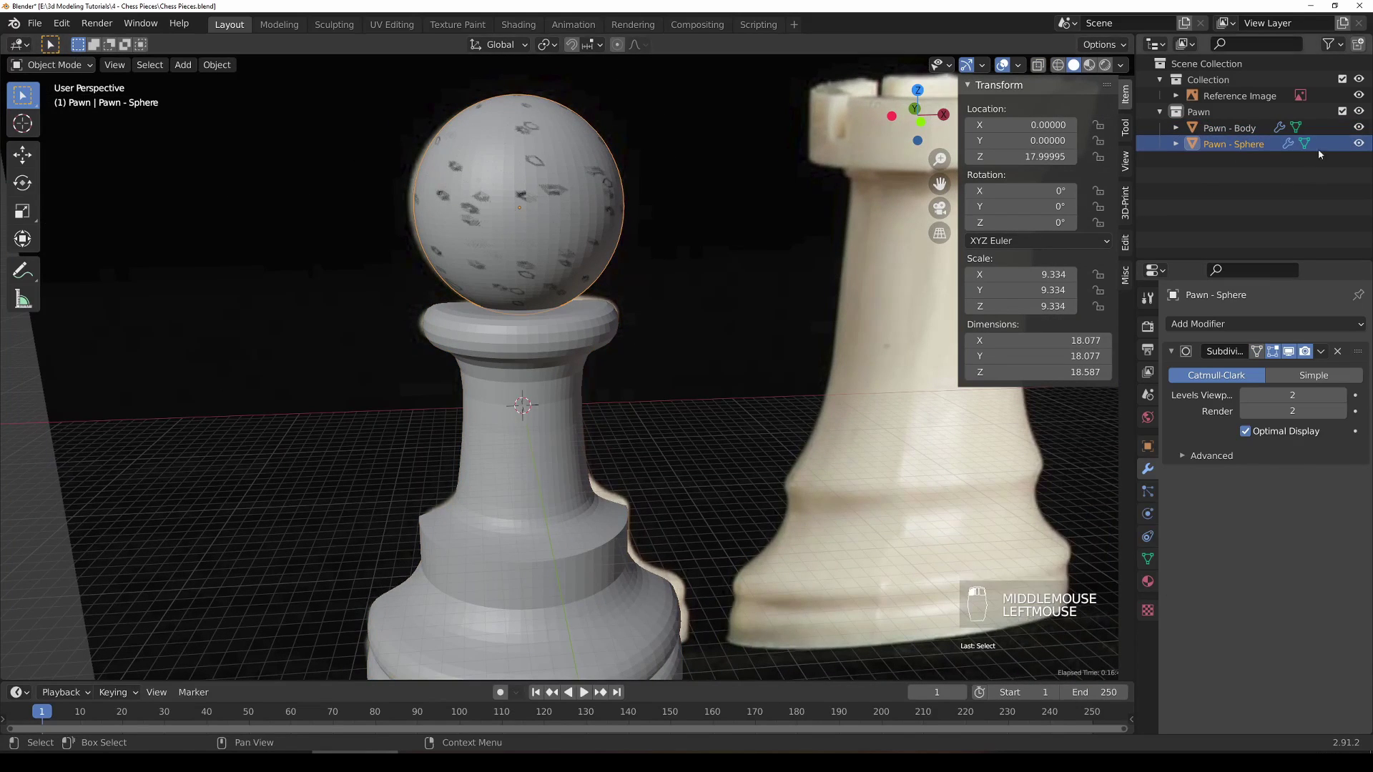
left_click(1357, 144)
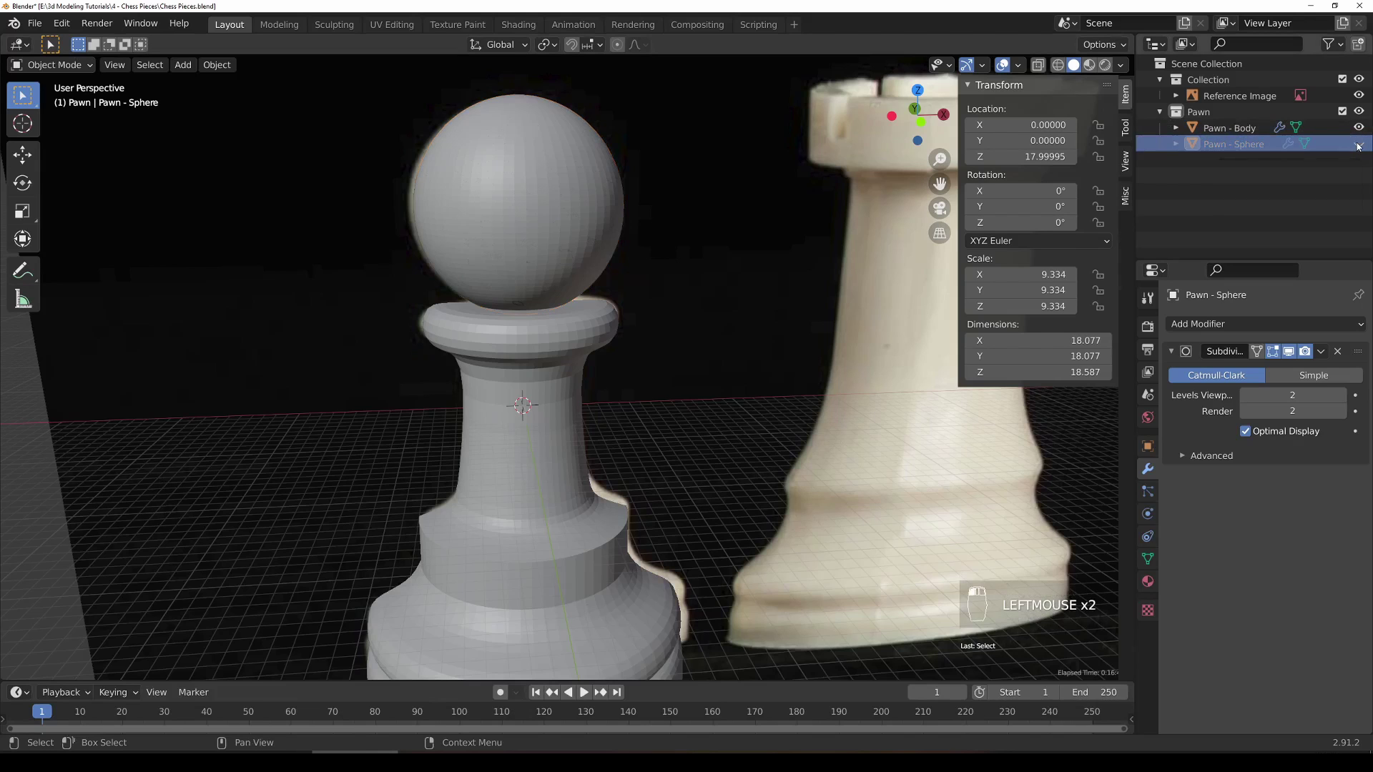
middle_click_drag(570, 416, 613, 374)
Step: Hide the collection holding the reference image and save the file with the pawn body selected
left_click(688, 368)
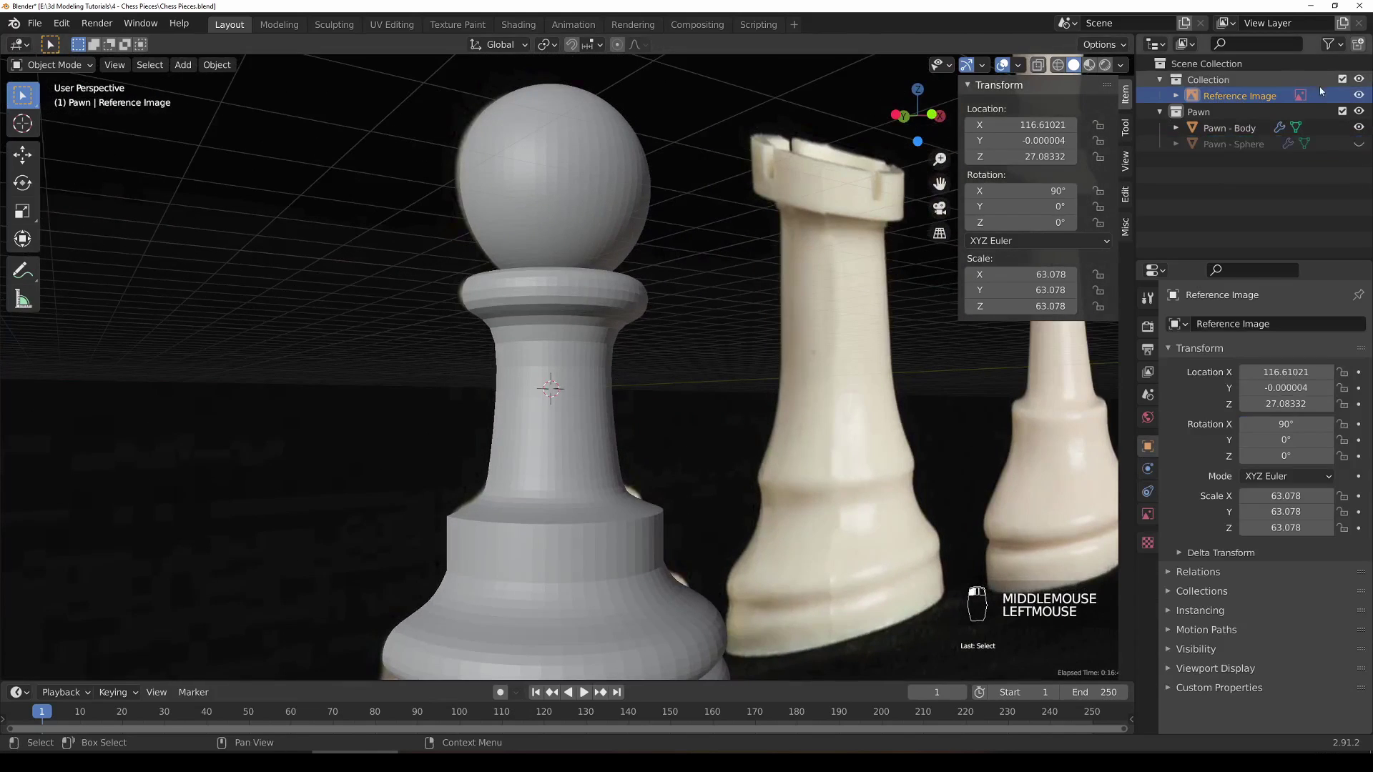
left_click(1359, 79)
scroll(742, 366, "down", 4)
left_click(565, 437)
middle_click_drag(565, 435, 745, 389)
key("ctrl+s")
Step: Examine in wireframe how the head joins the collar of the pawn, then view the whole piece in solid shading
scroll(662, 462, "up", 3)
mouse_move(662, 462)
middle_mouse_down("shift")
mouse_move(544, 396)
mouse_move(601, 300)
mouse_move(637, 292)
mouse_move(682, 339)
mouse_move(643, 375)
mouse_move(650, 436)
mouse_move(738, 406)
mouse_move(827, 331)
mouse_move(839, 419)
mouse_move(705, 427)
mouse_move(643, 402)
middle_mouse_up("shift")
key("z")
scroll(643, 402, "up", 4)
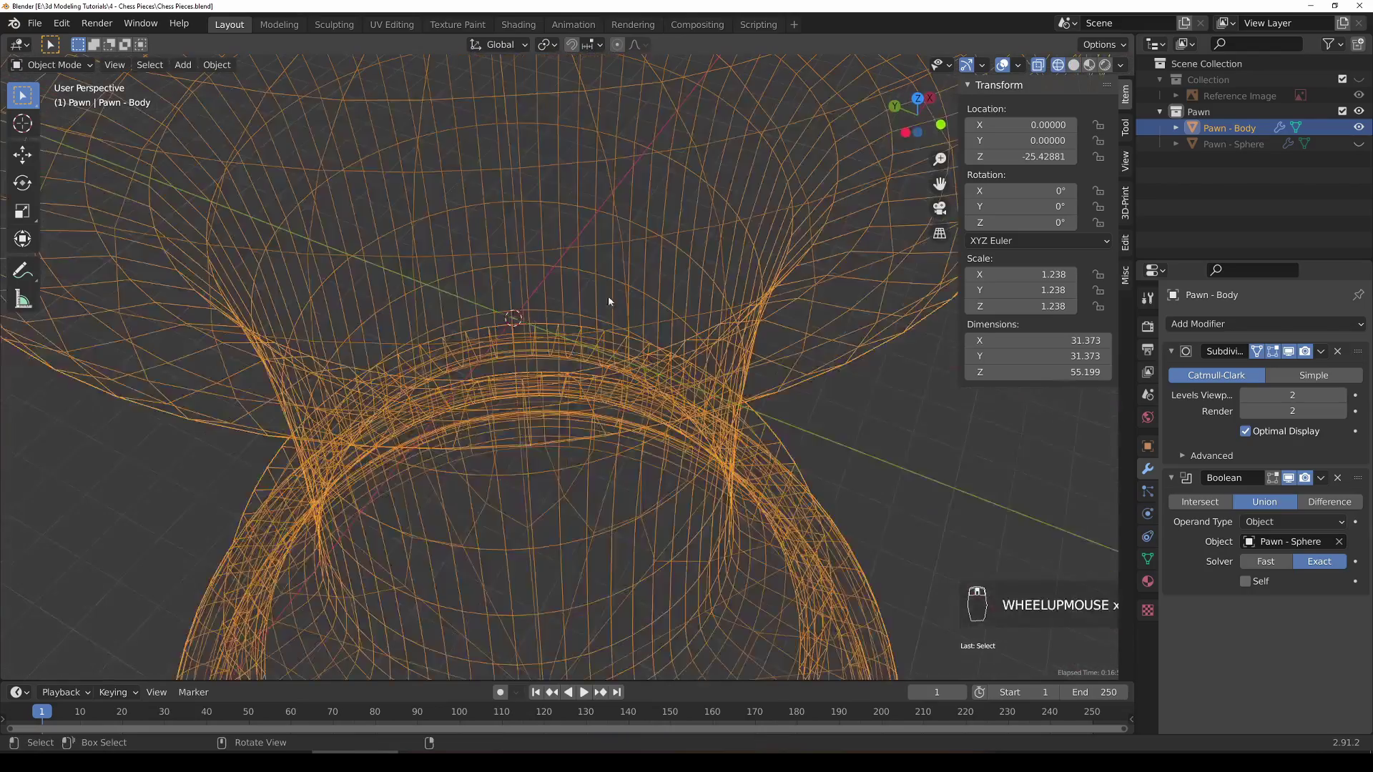
middle_click_drag(610, 300, 650, 373, "shift")
scroll(646, 422, "down", 2)
middle_click_drag(646, 423, 653, 251)
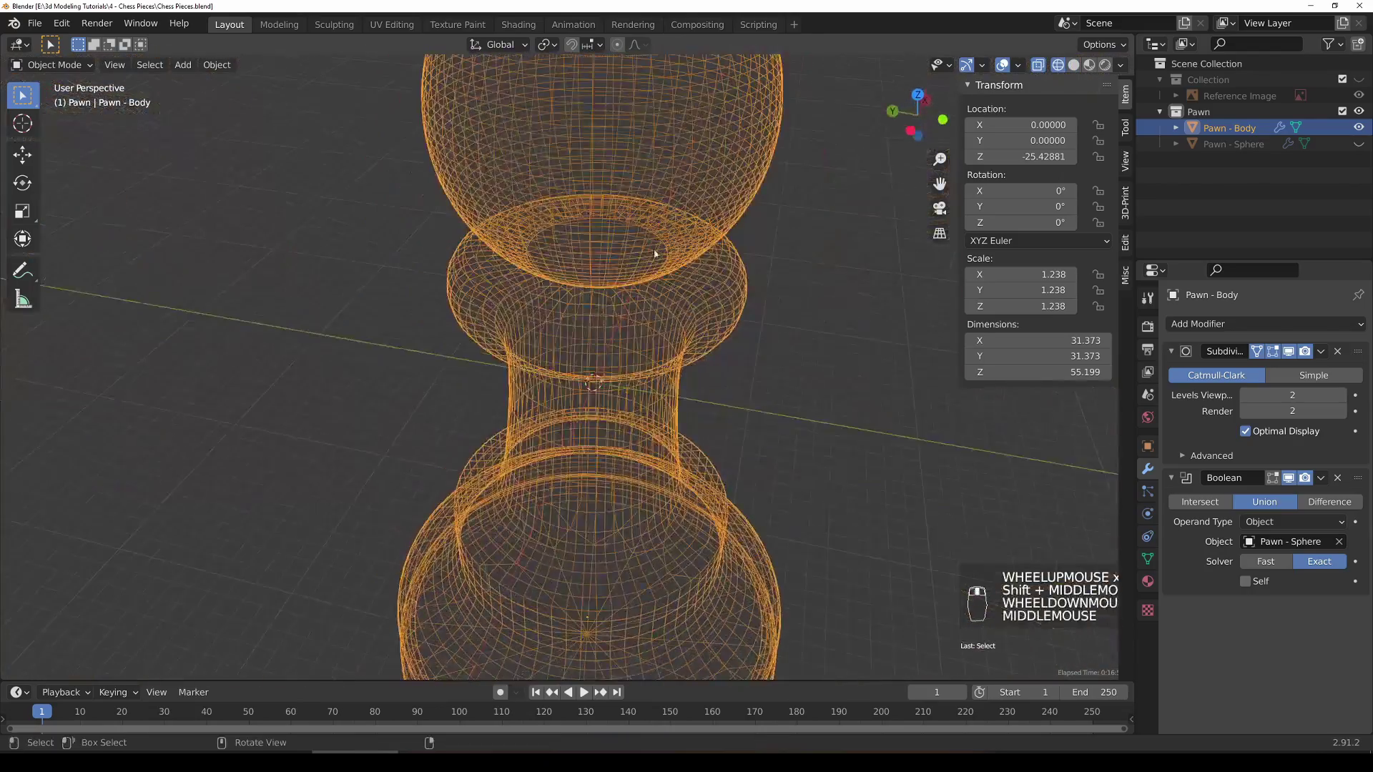
scroll(657, 242, "up", 3)
middle_click_drag(697, 151, 675, 188)
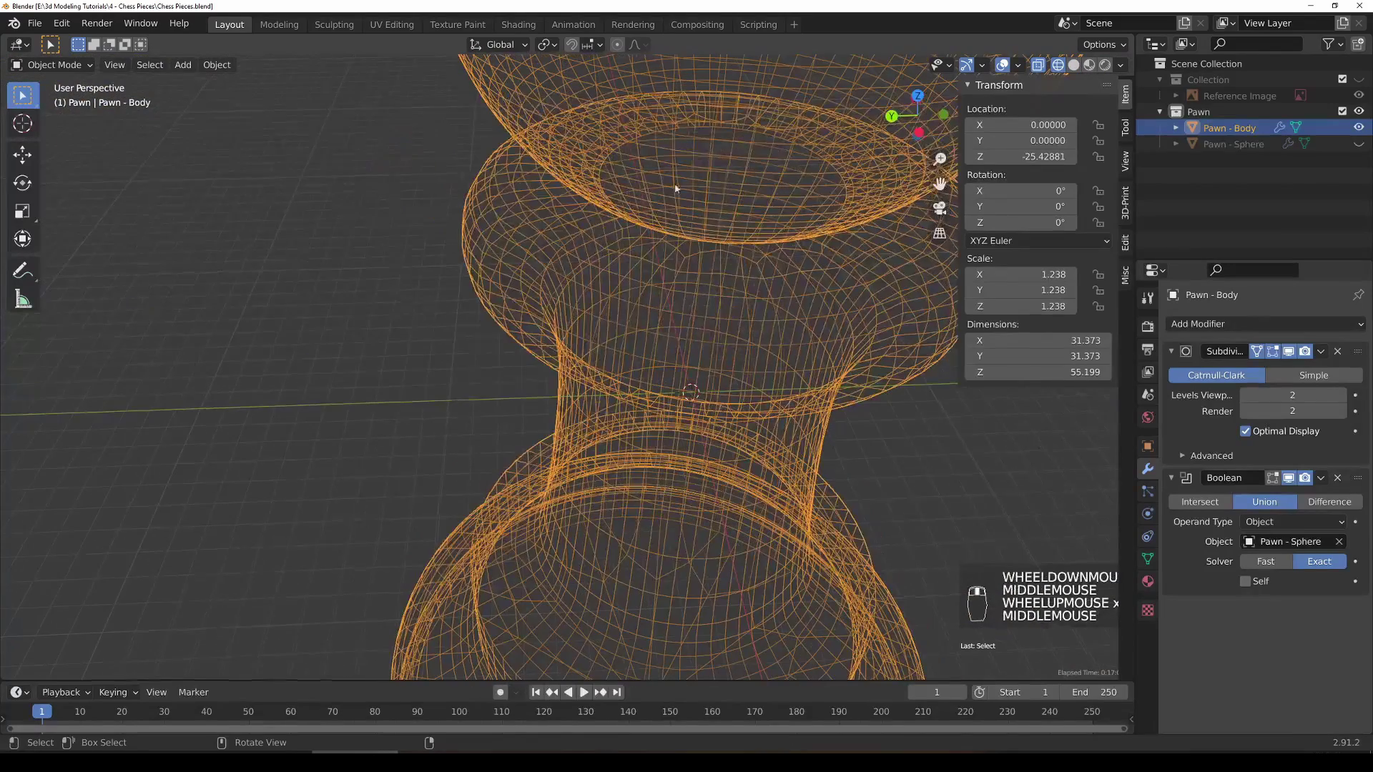
key("z")
scroll(757, 246, "down", 5)
mouse_move(756, 246)
middle_mouse_down()
mouse_move(698, 399)
mouse_move(735, 334)
mouse_move(573, 416)
middle_mouse_up()
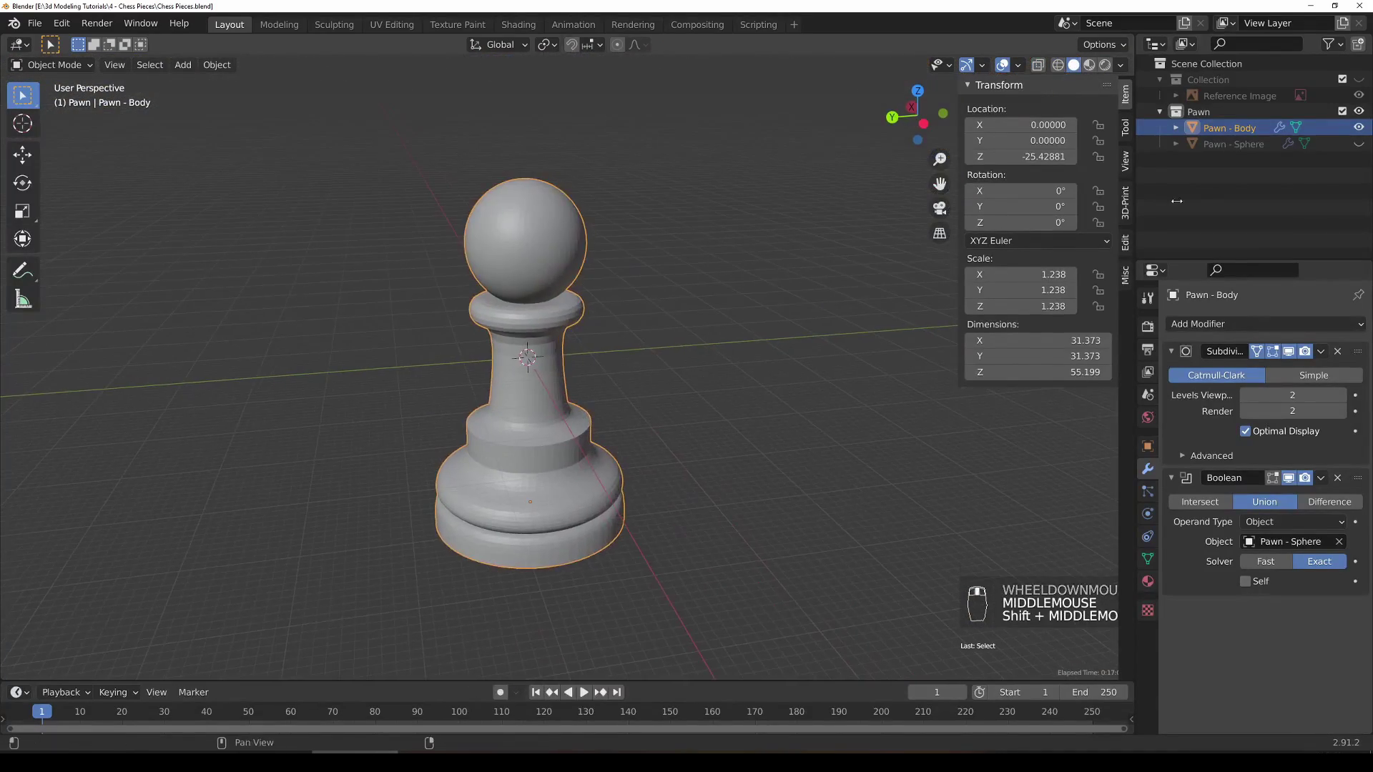
Step: Unhide Pawn - Sphere, try scaling it to test its effect on the Boolean union, and hide it again
left_click(1359, 144)
key("z")
left_click(567, 247)
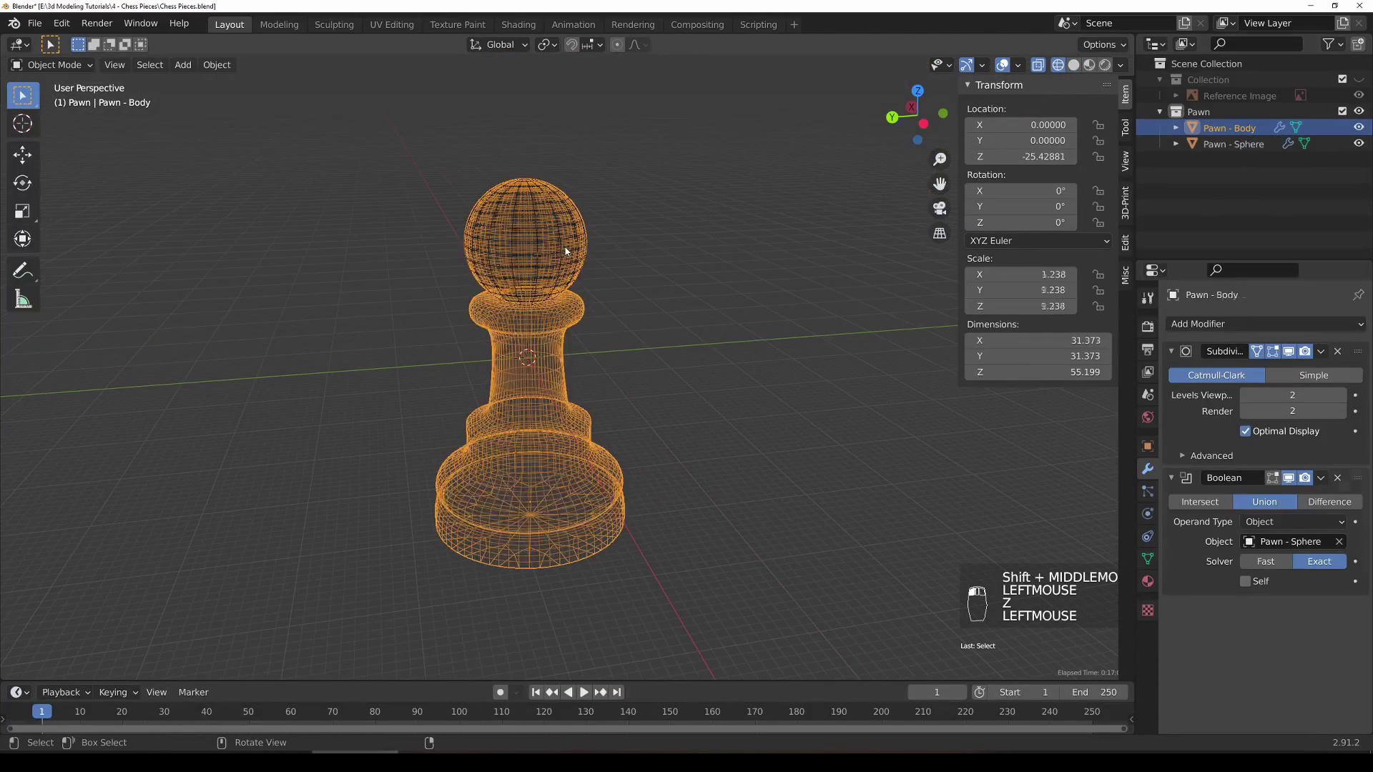
key("z")
key("s")
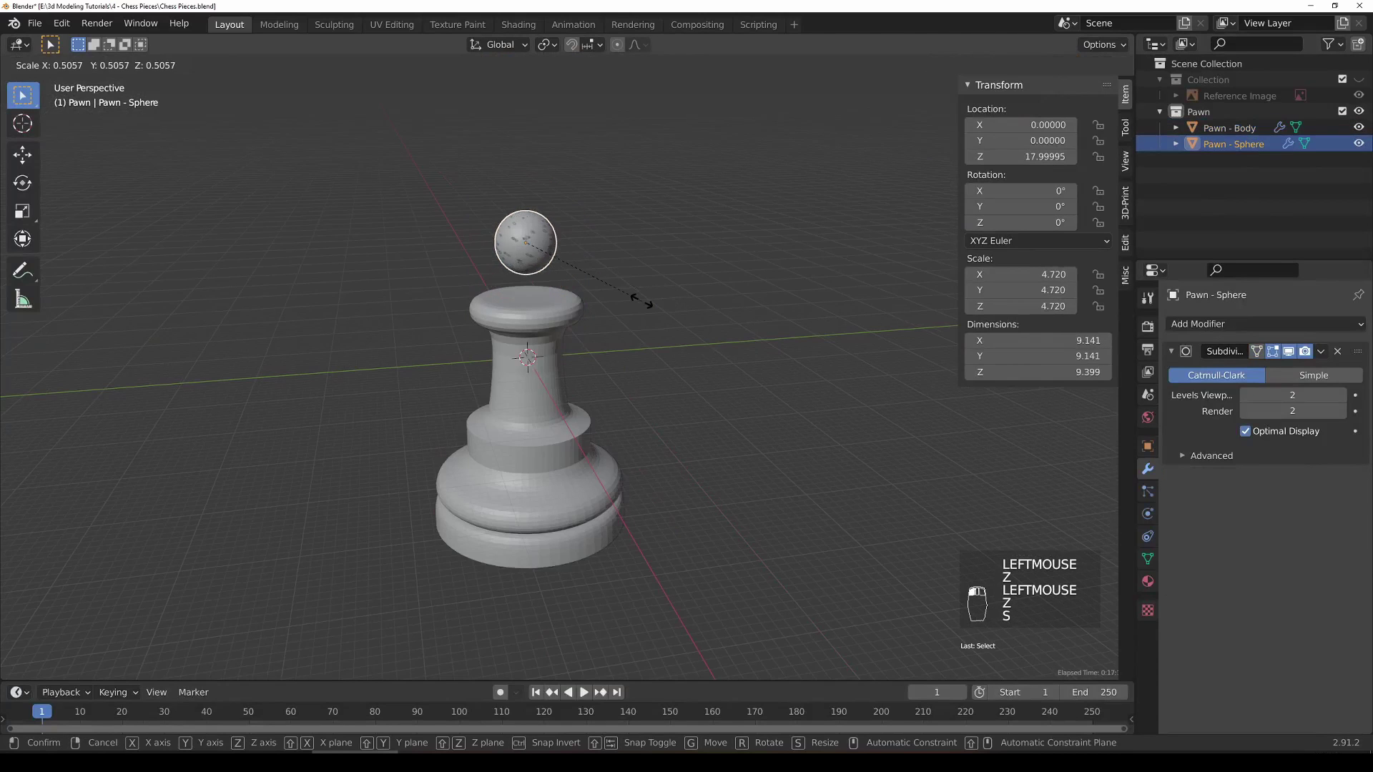
right_click(707, 329)
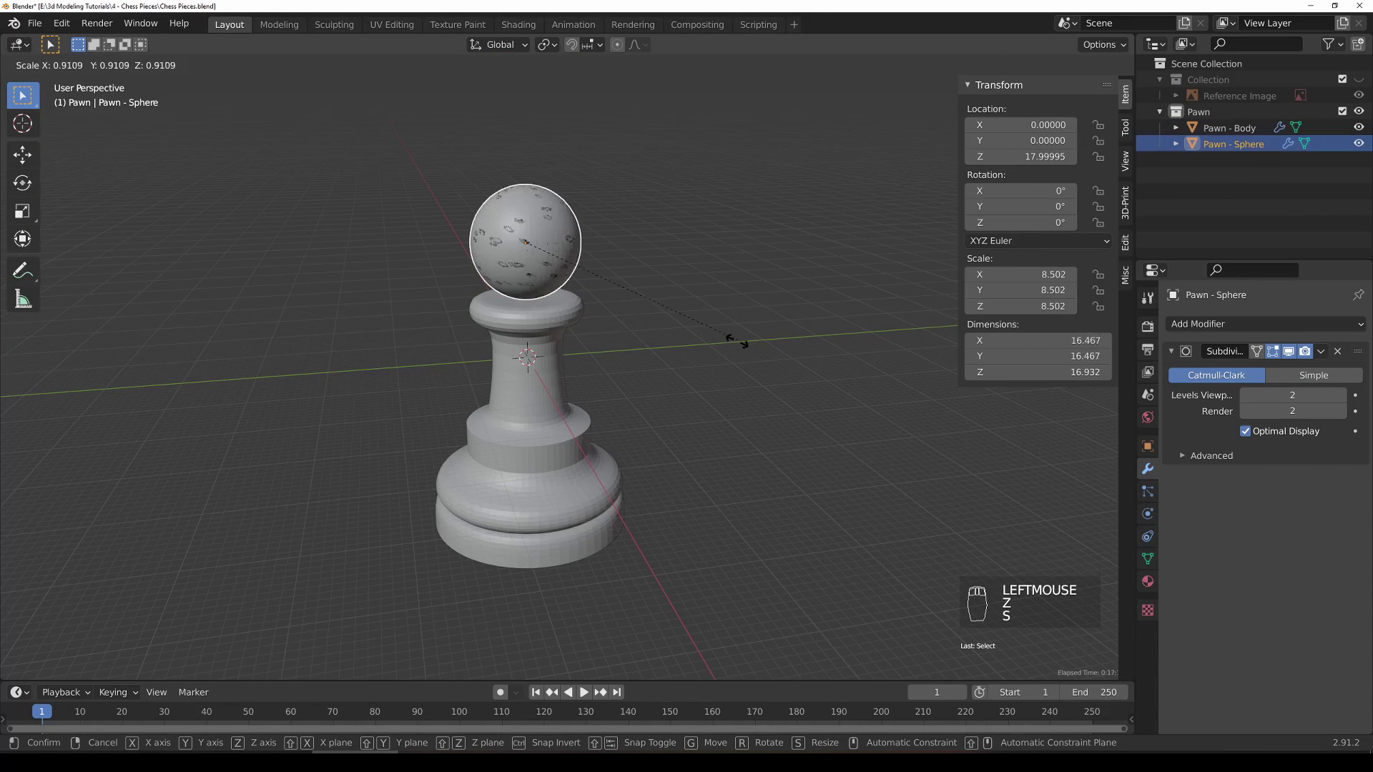
left_click(1359, 144)
left_click(547, 343)
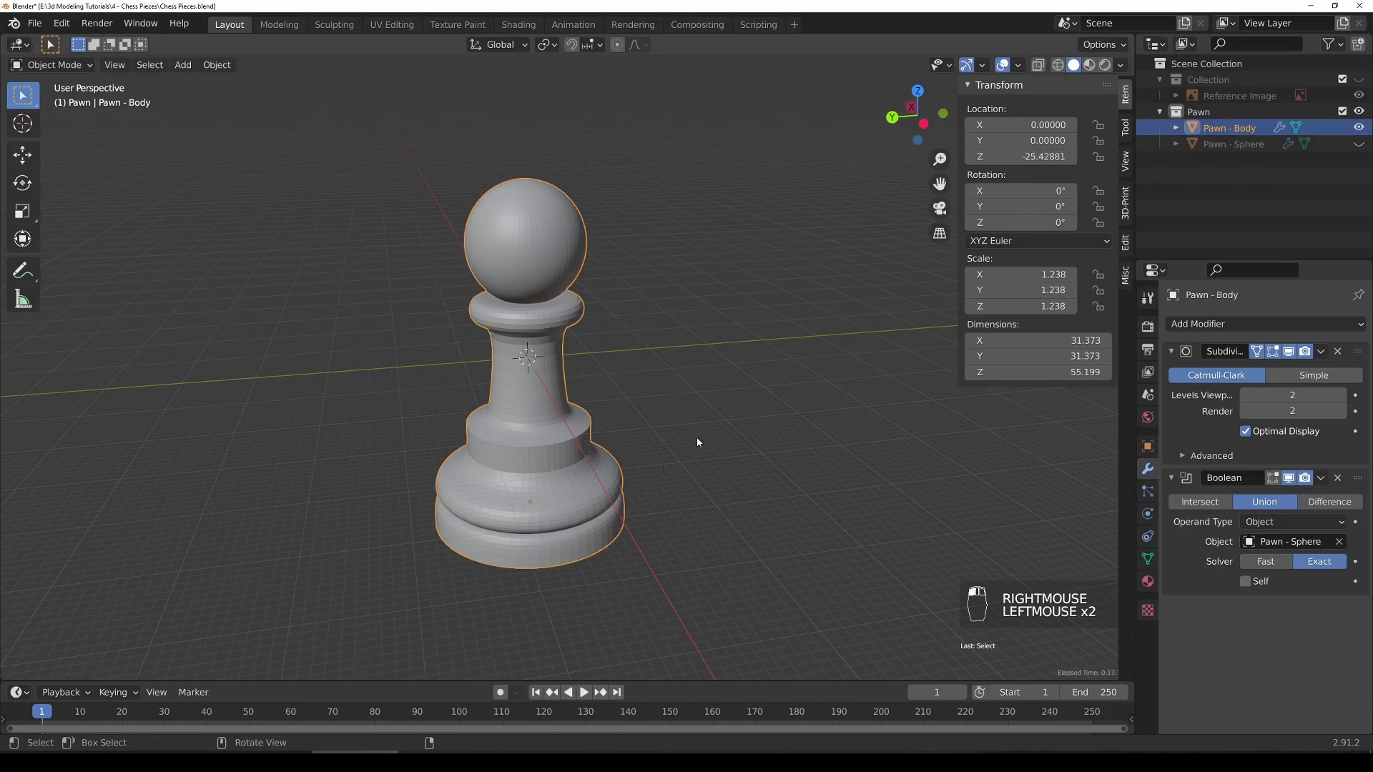
Step: Show the reference image collection again, select the pawn body and save the file
key("ctrl+s")
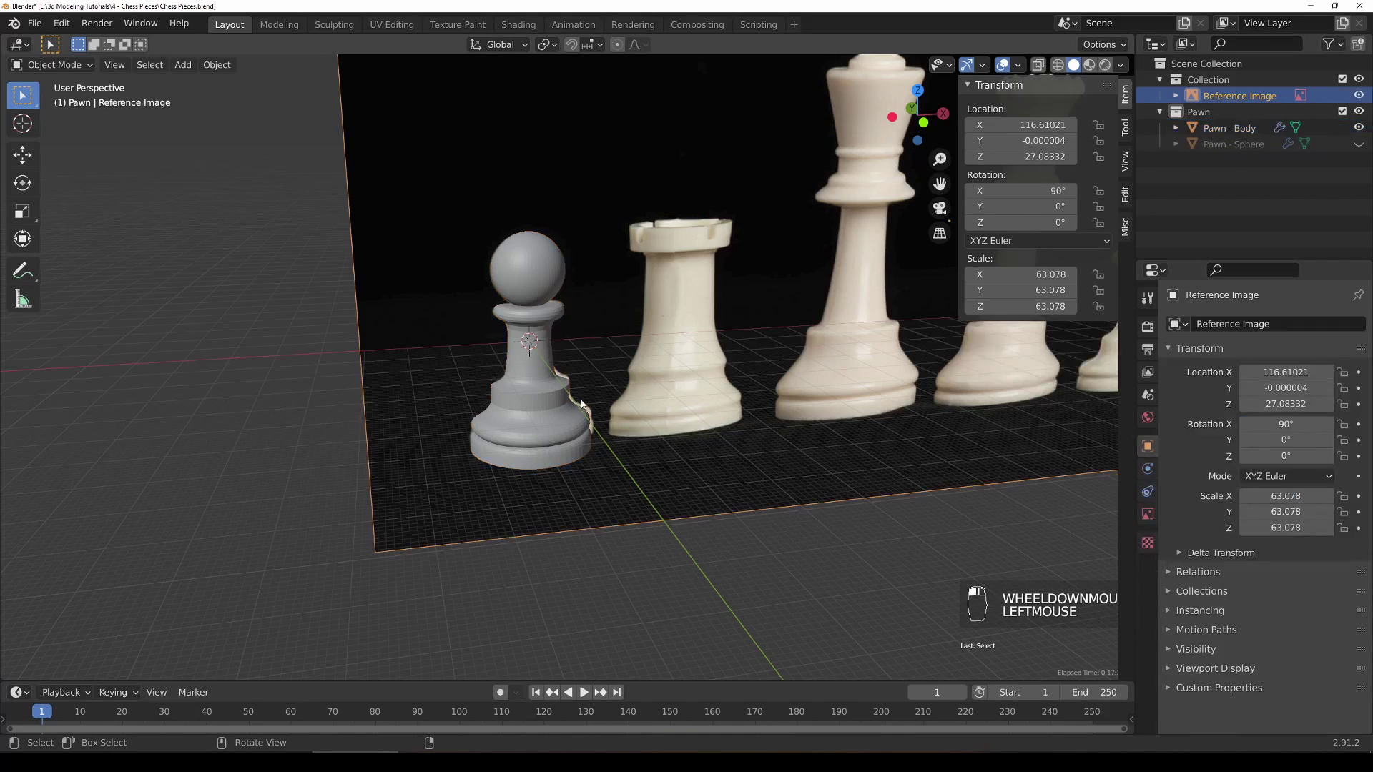
left_click(552, 413)
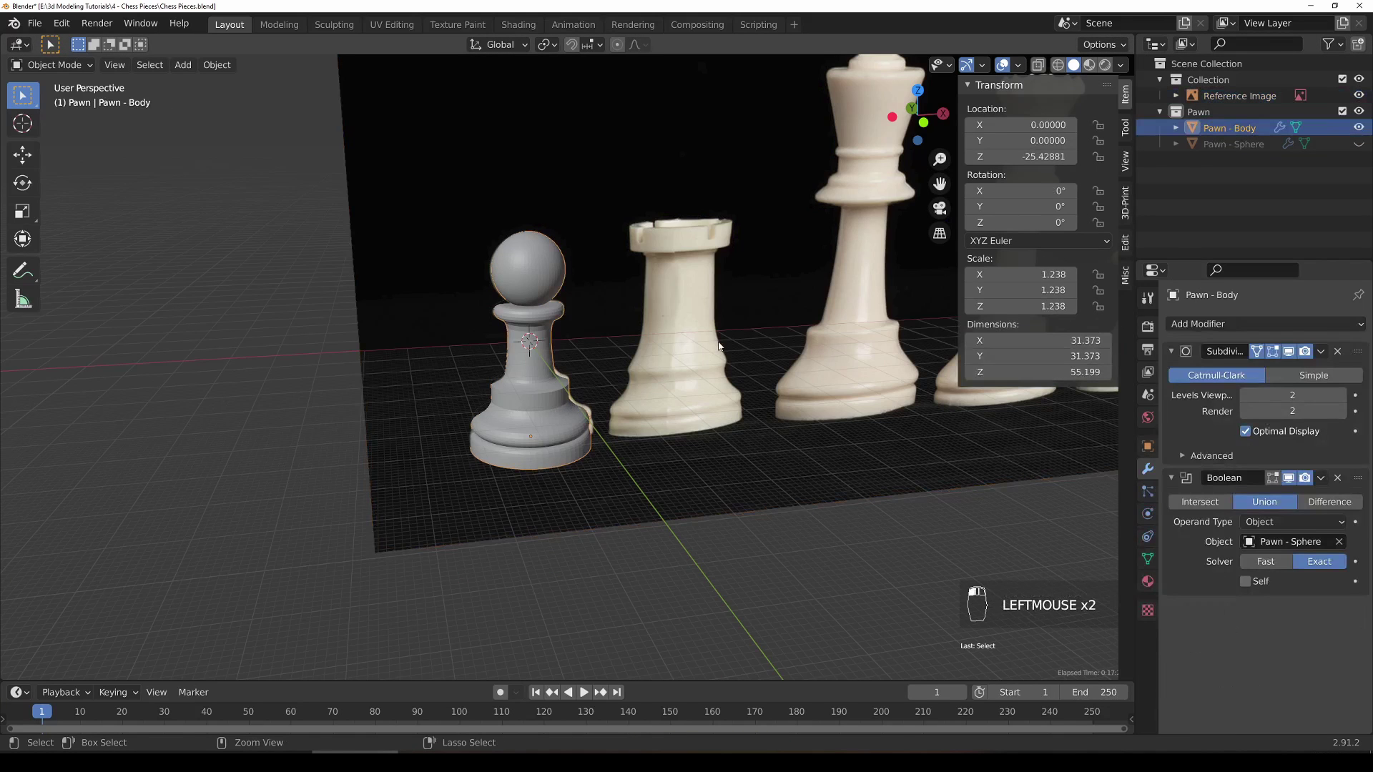
key("ctrl+s")
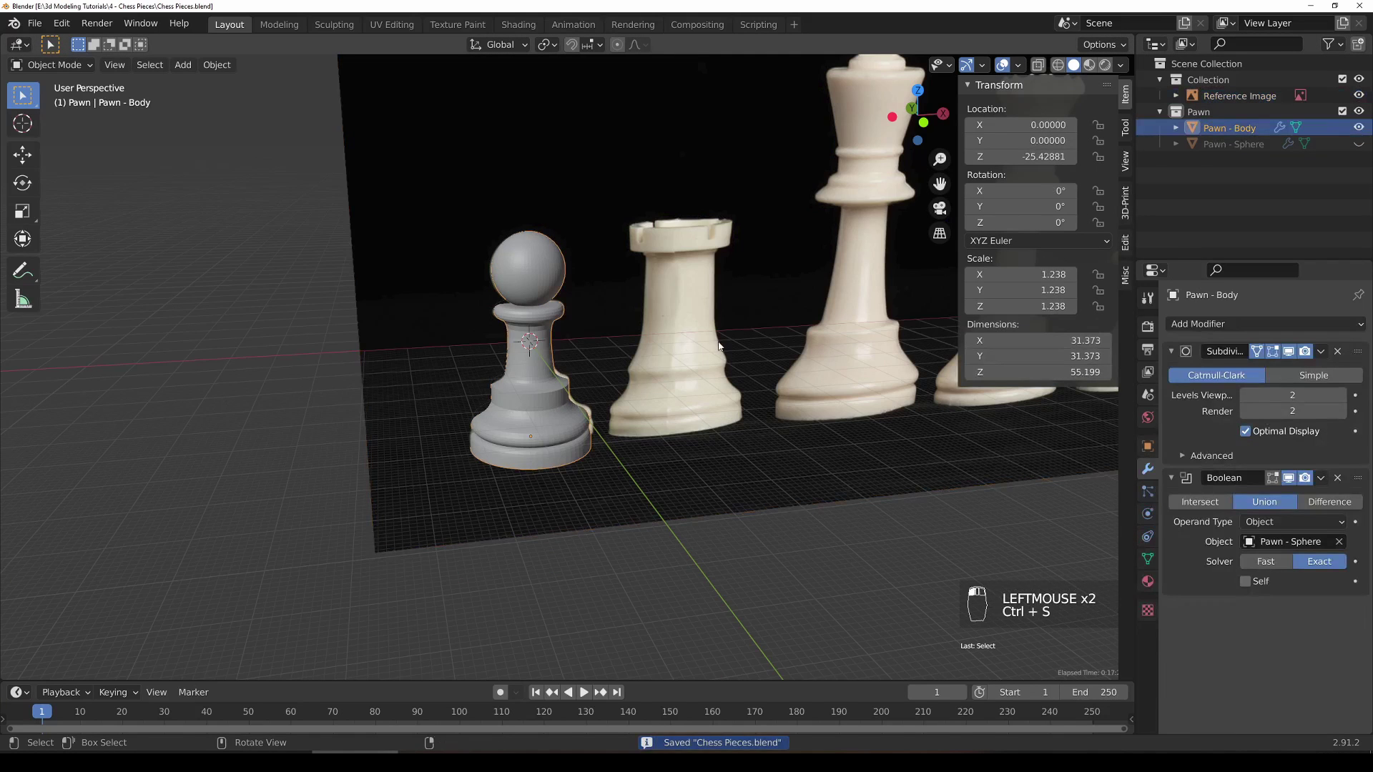
Step: Export only the selected pawn body as an STL file named Pawn, with modifiers applied
left_click(35, 23)
left_click(60, 256)
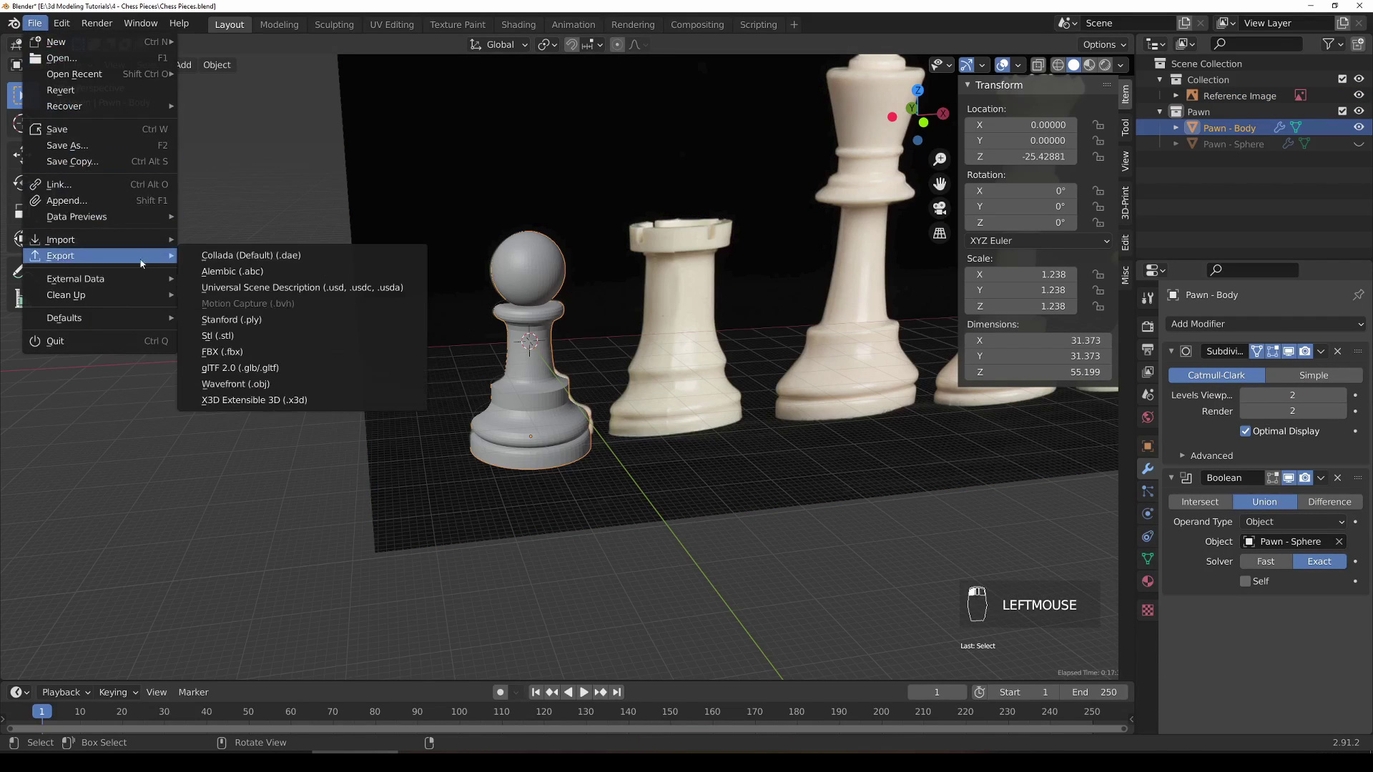
left_click(255, 340)
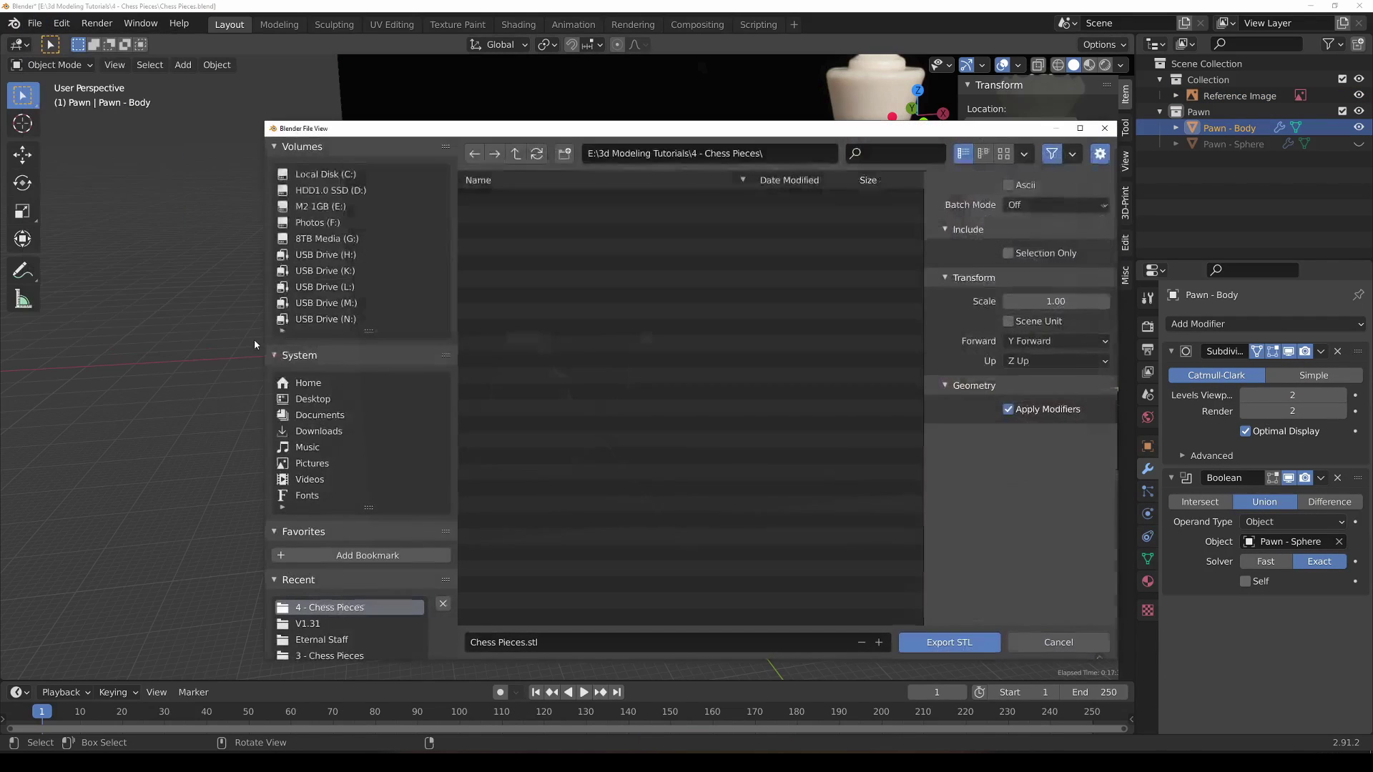
left_click(538, 643)
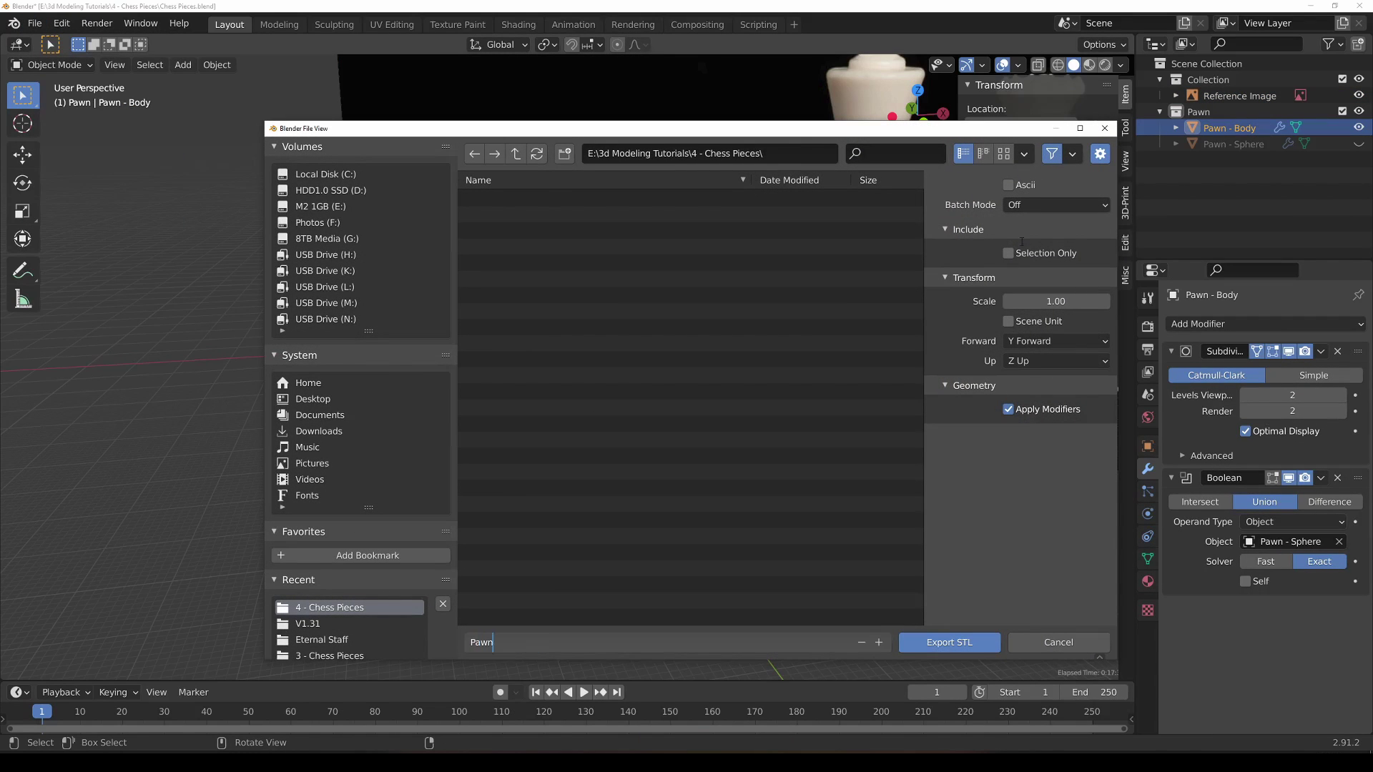
type("Pawn")
key("Return")
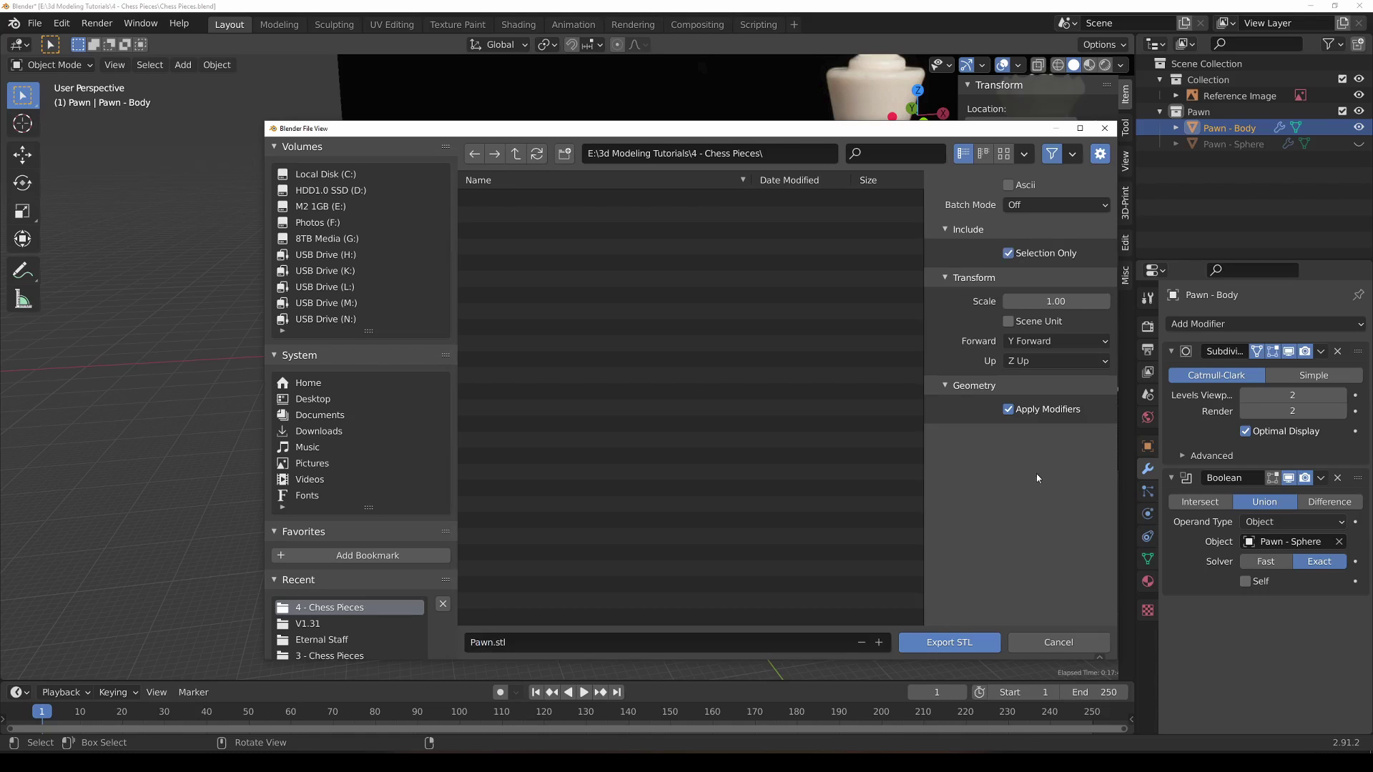
left_click(964, 645)
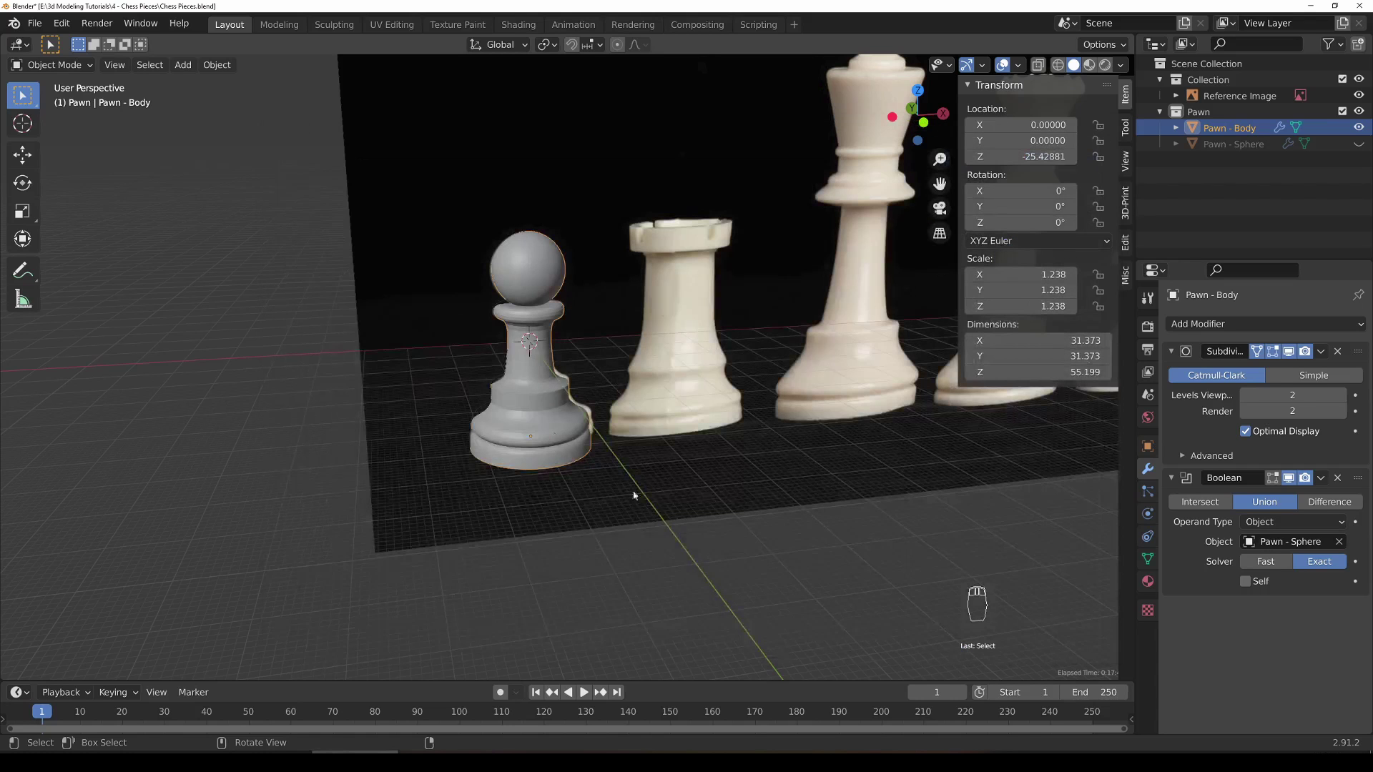
left_click(555, 429)
left_click(554, 428)
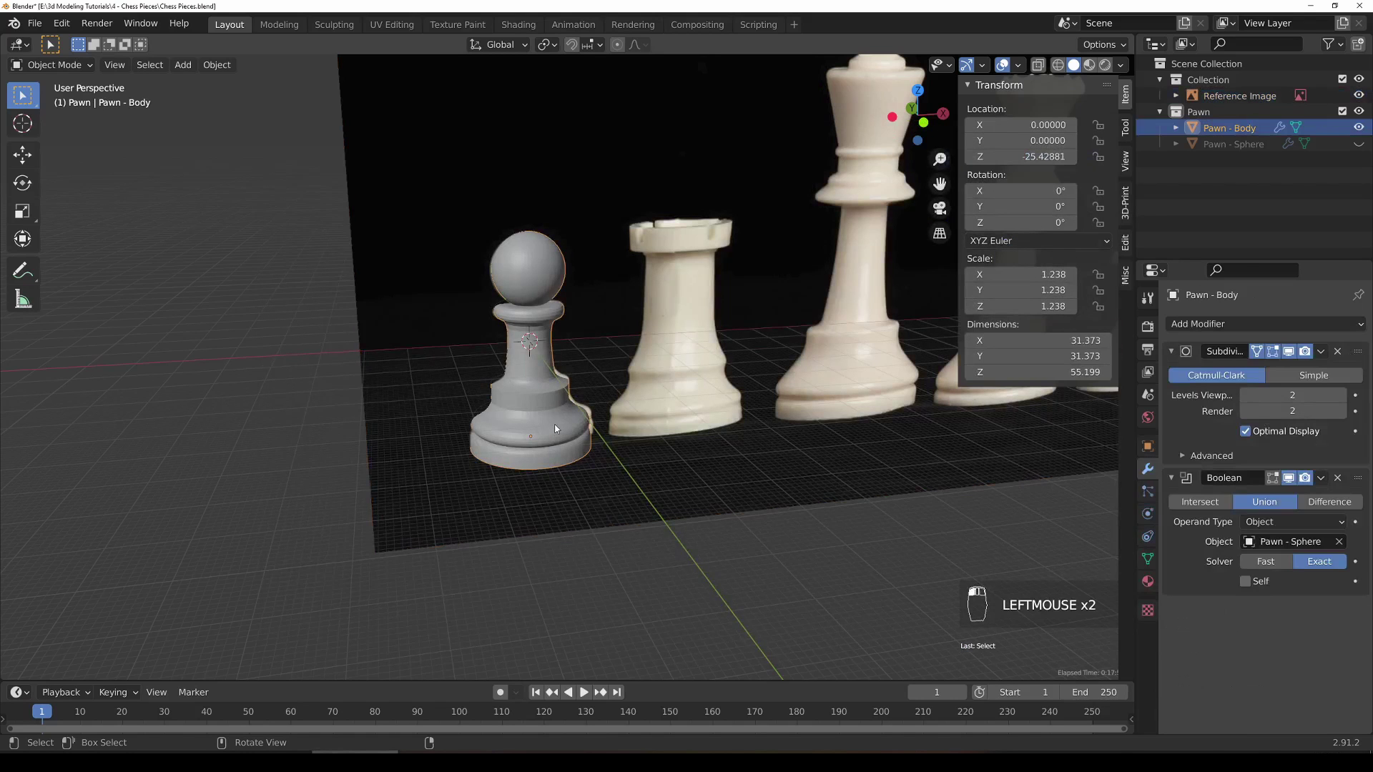